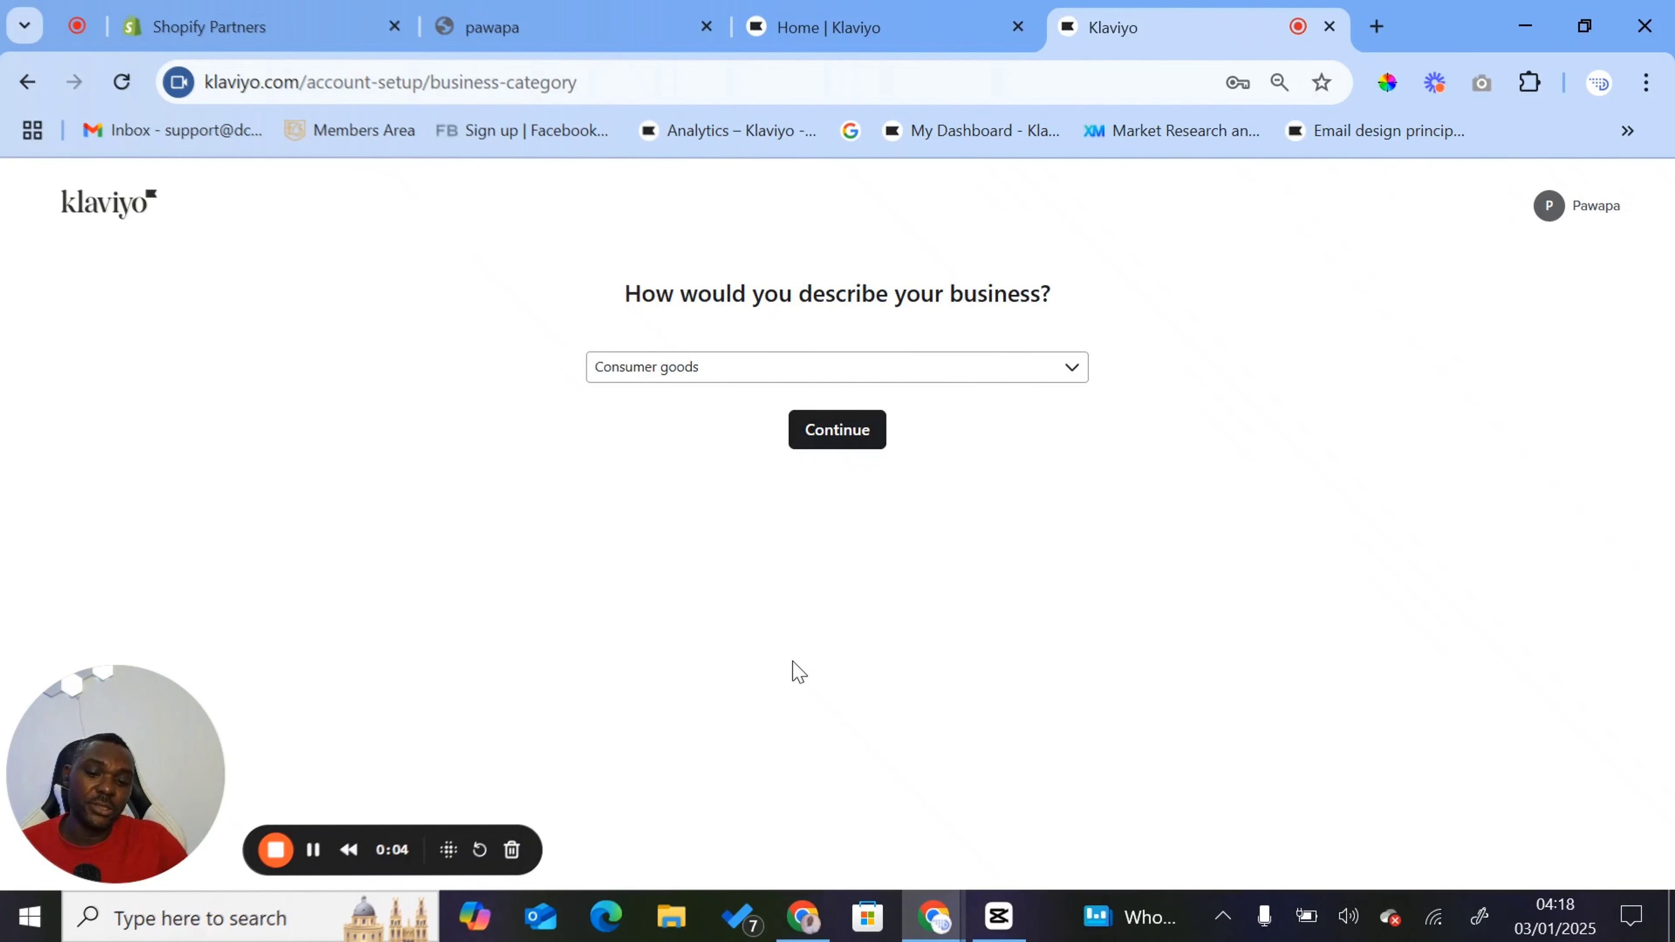
- Review the business category options, choose Consumer goods as the business description and continue the setup
{"action": "left_click", "coordinate": [665, 369]}
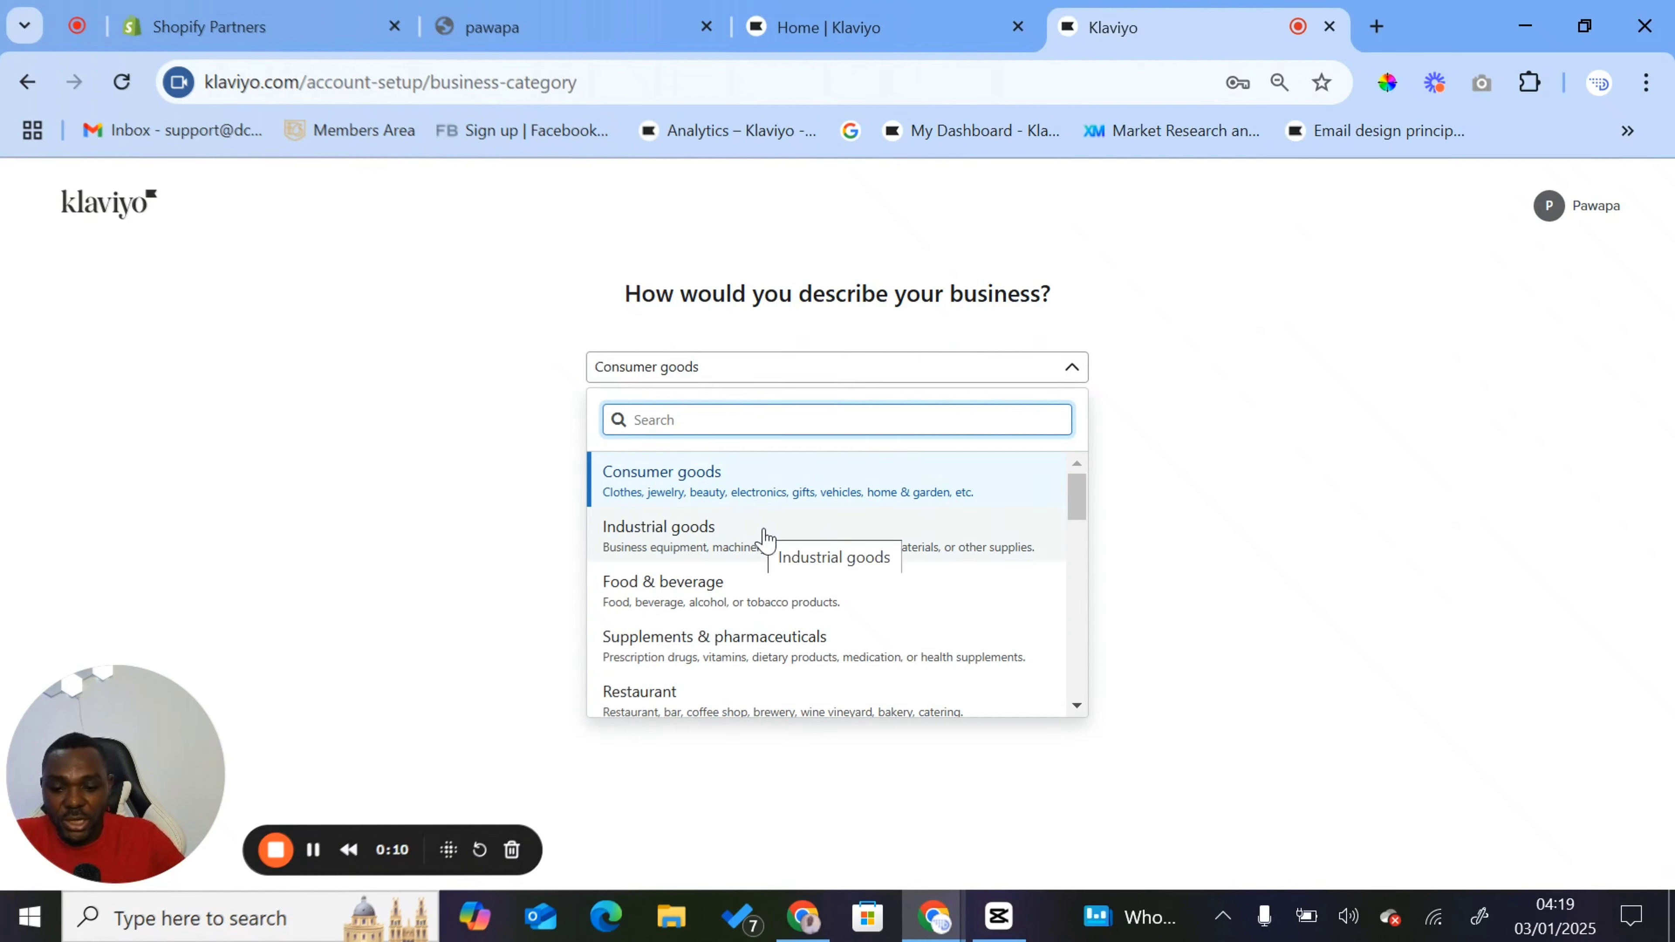
{"action": "scroll", "coordinate": [768, 536], "scroll_direction": "down", "scroll_amount": 3}
{"action": "scroll", "coordinate": [831, 558], "scroll_direction": "down", "scroll_amount": 5}
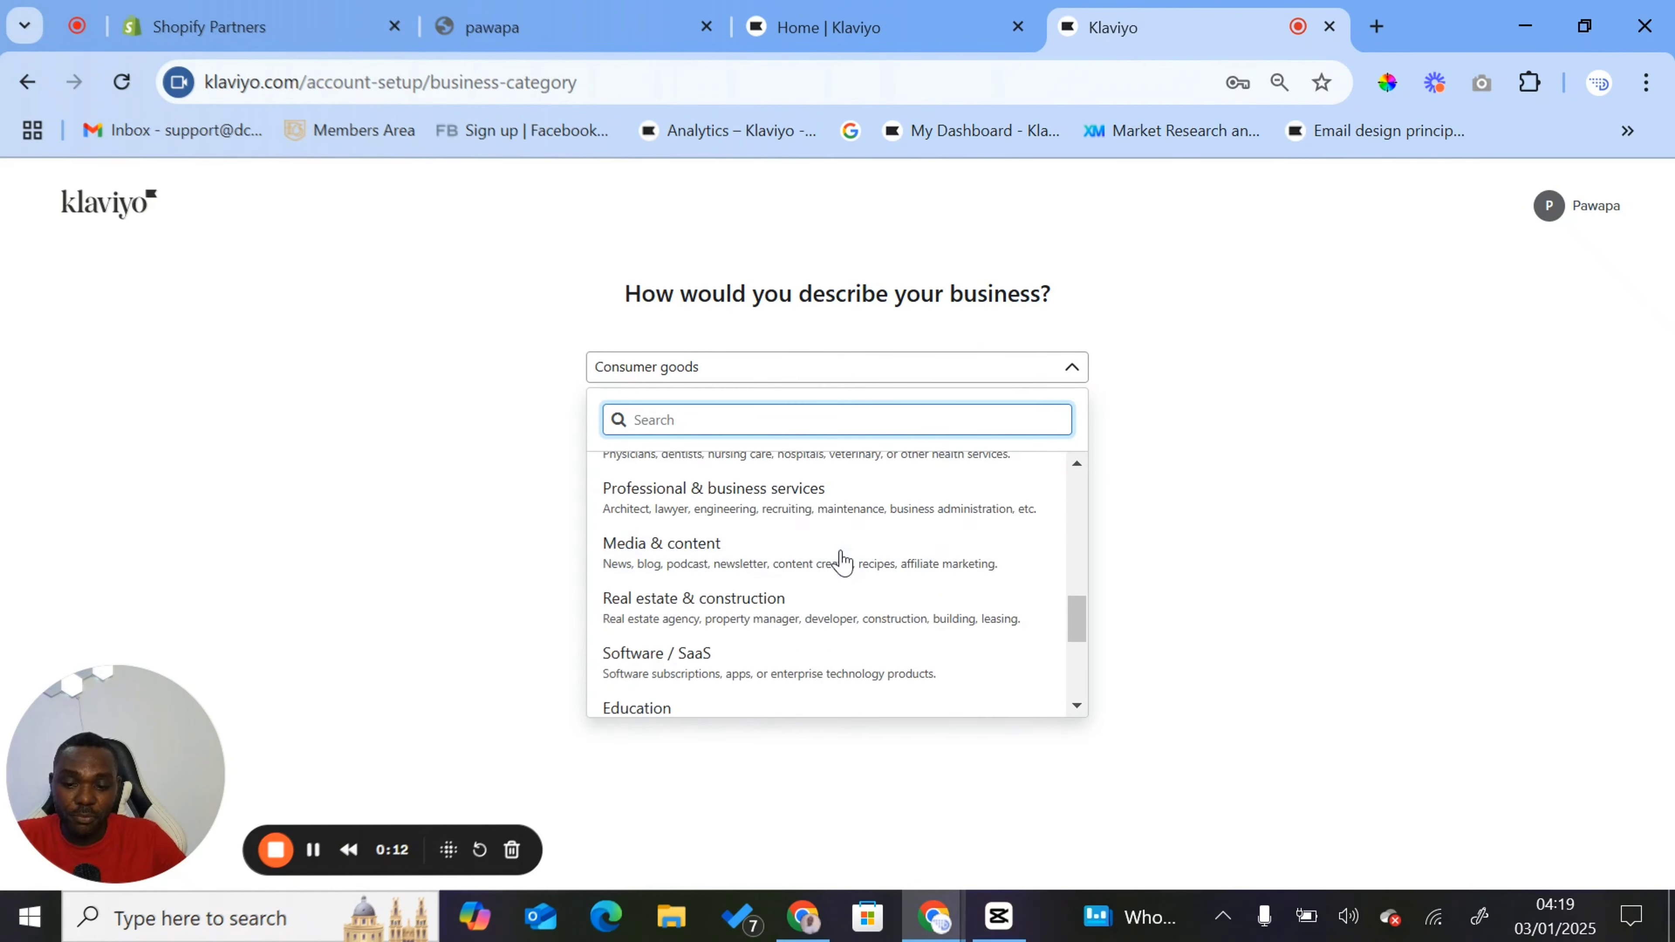
{"action": "scroll", "coordinate": [843, 564], "scroll_direction": "up", "scroll_amount": 5}
{"action": "scroll", "coordinate": [842, 565], "scroll_direction": "up", "scroll_amount": 1}
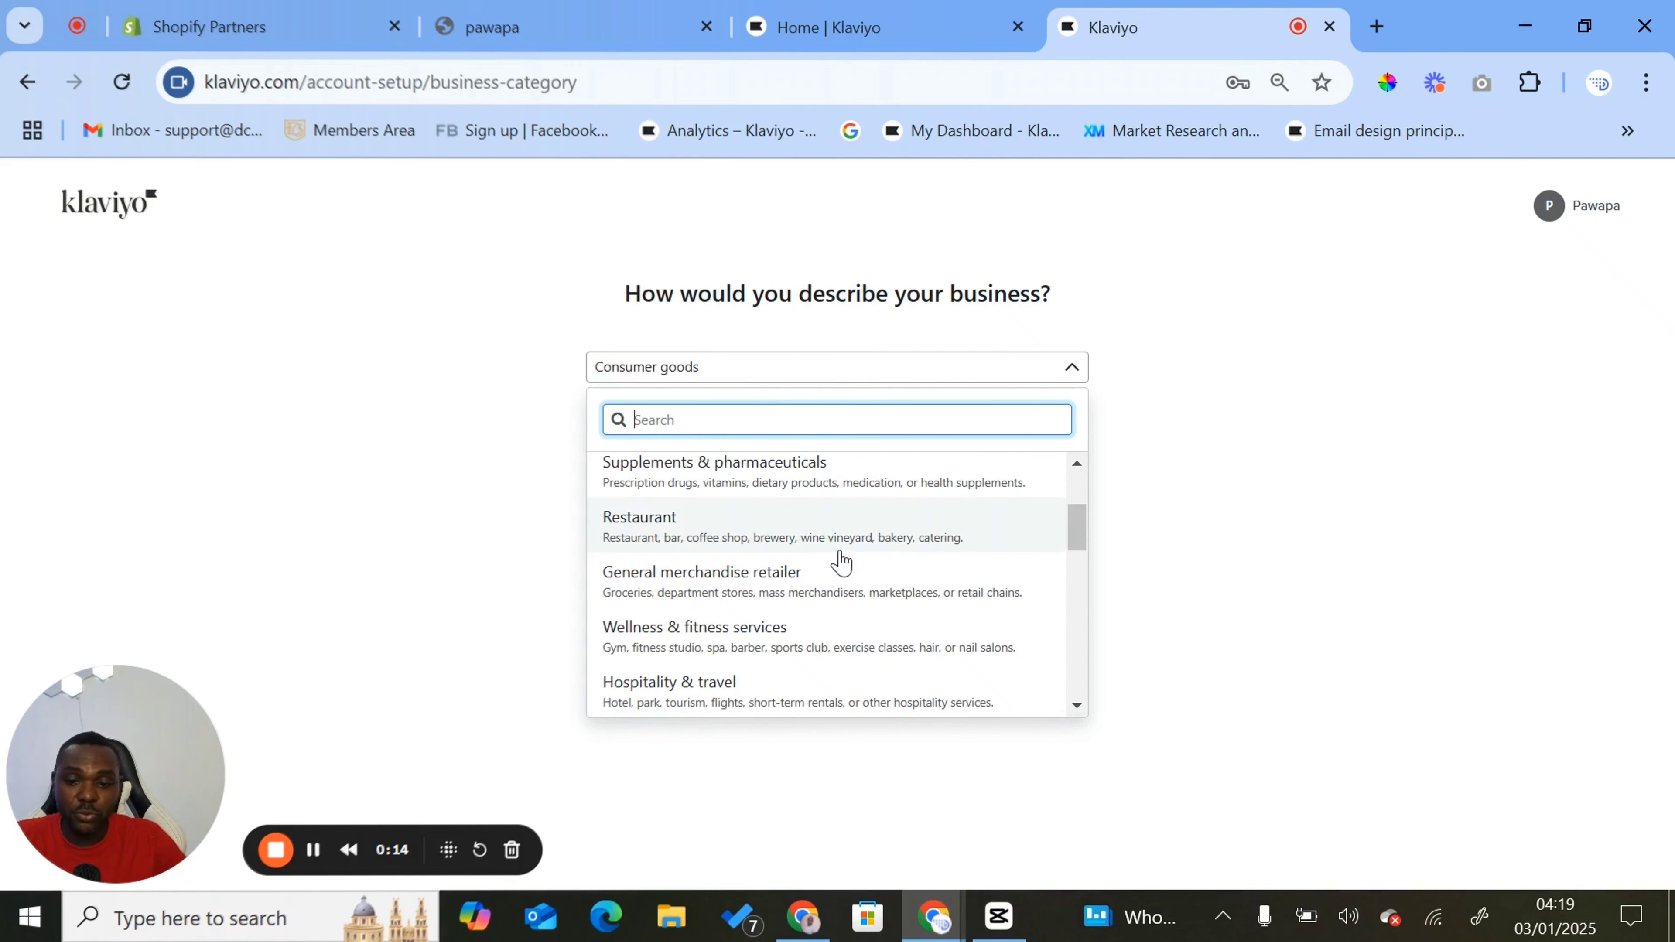
{"action": "scroll", "coordinate": [842, 562], "scroll_direction": "up", "scroll_amount": 3}
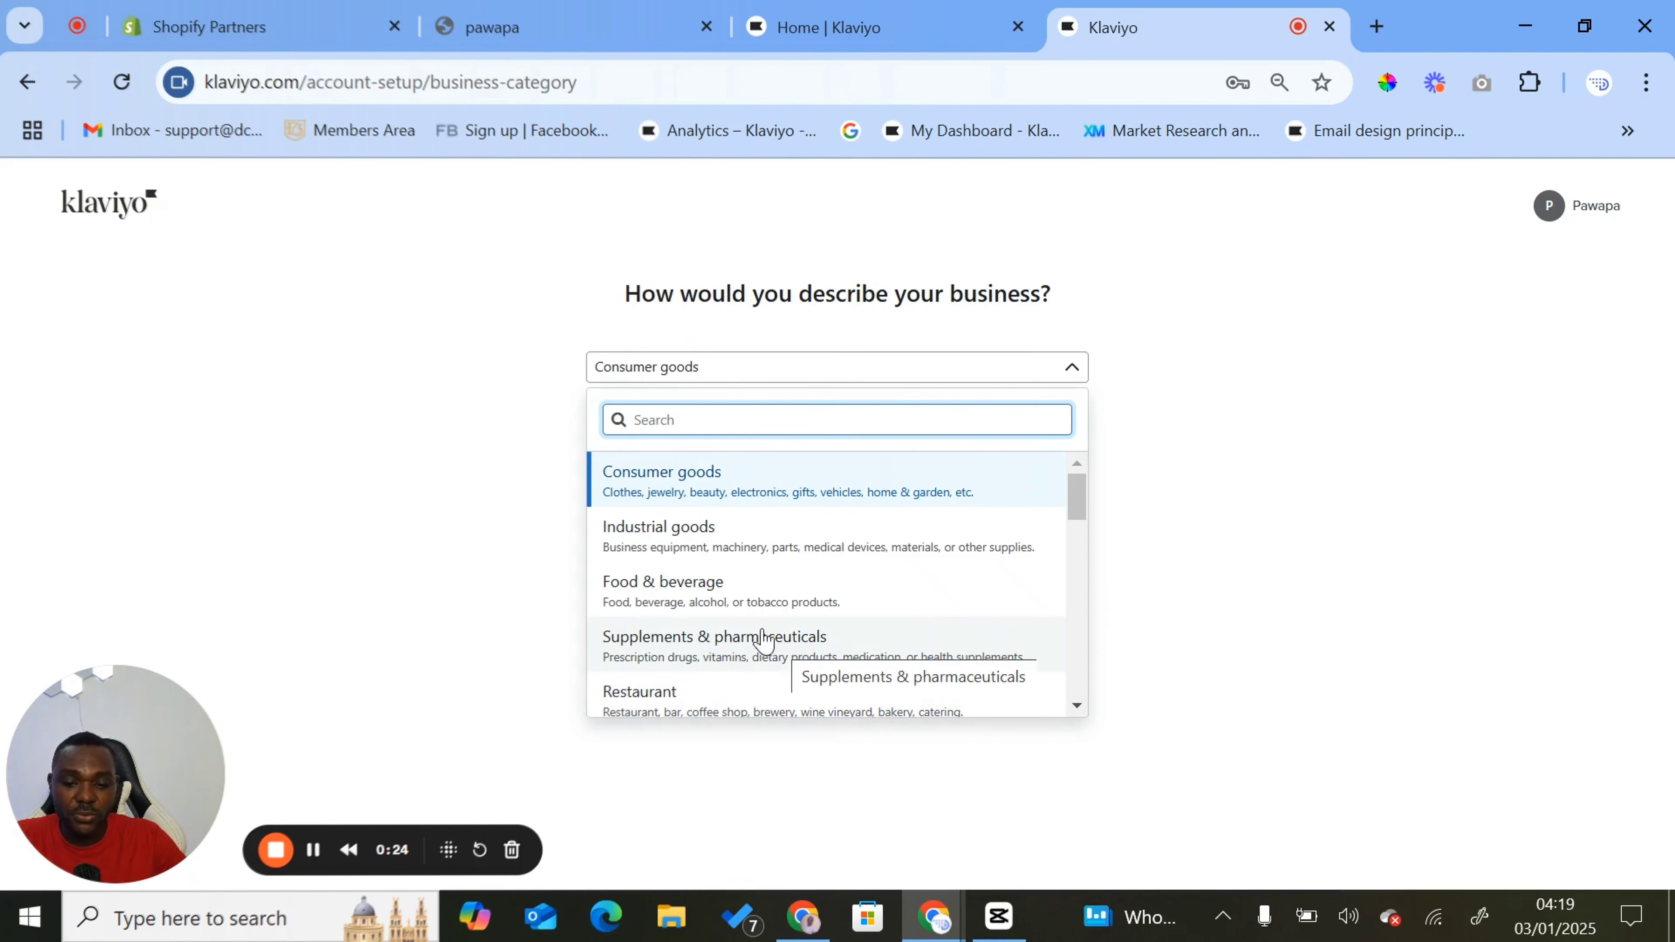
{"action": "scroll", "coordinate": [853, 624], "scroll_direction": "down", "scroll_amount": 5}
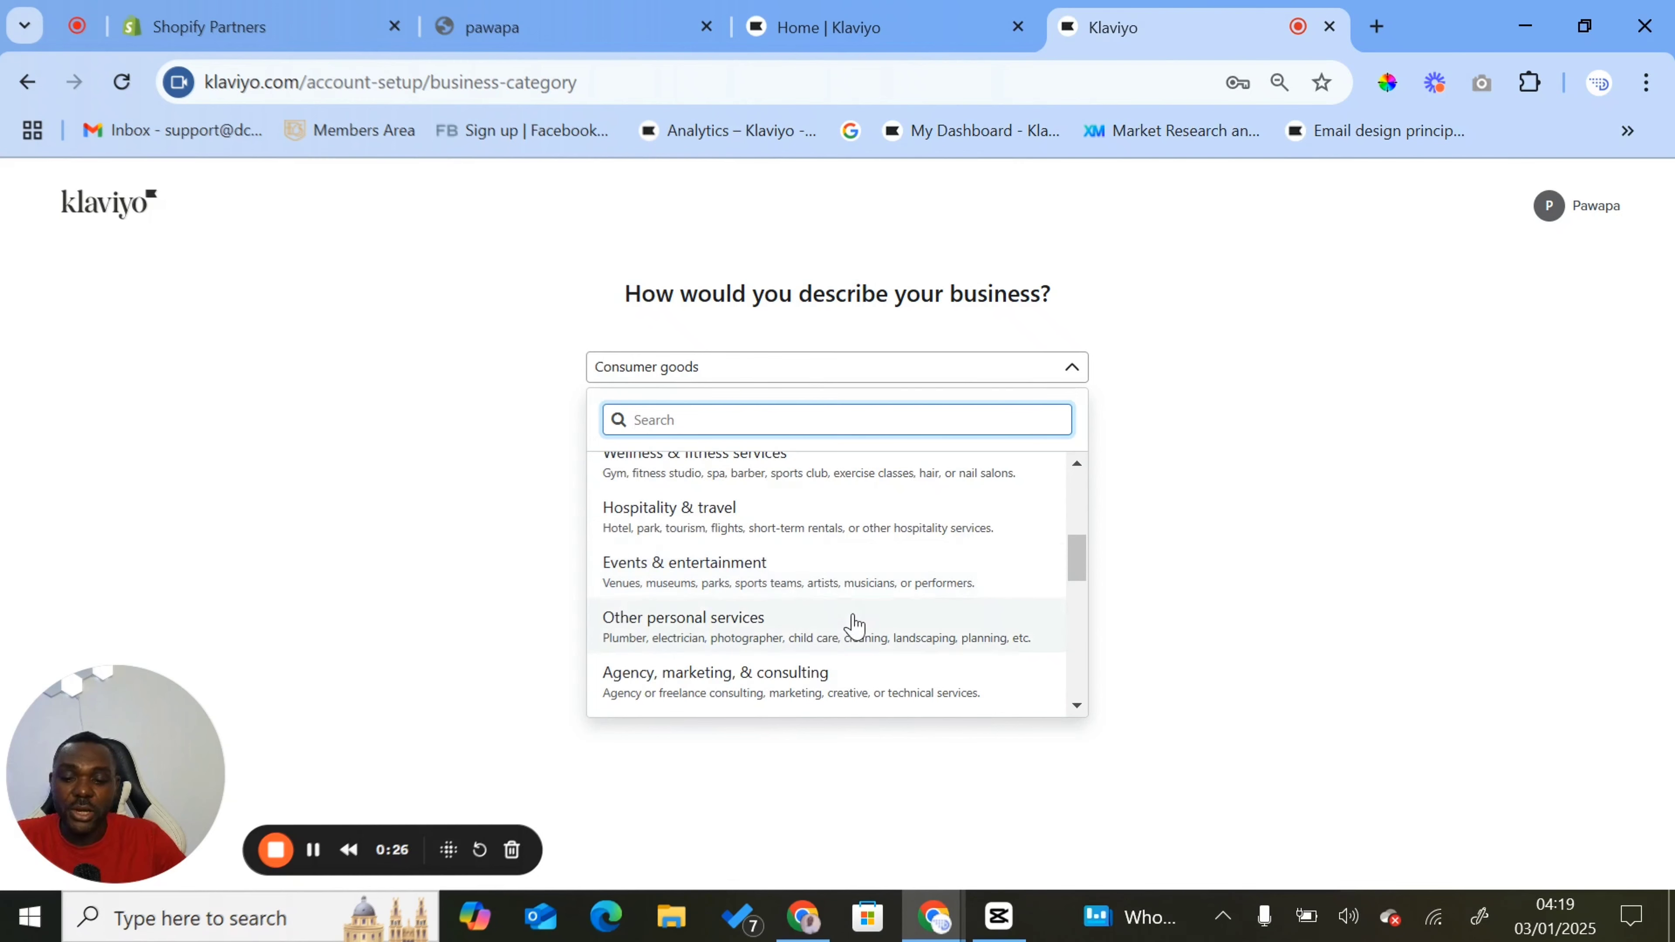
{"action": "scroll", "coordinate": [853, 623], "scroll_direction": "up", "scroll_amount": 5}
{"action": "left_click", "coordinate": [792, 485]}
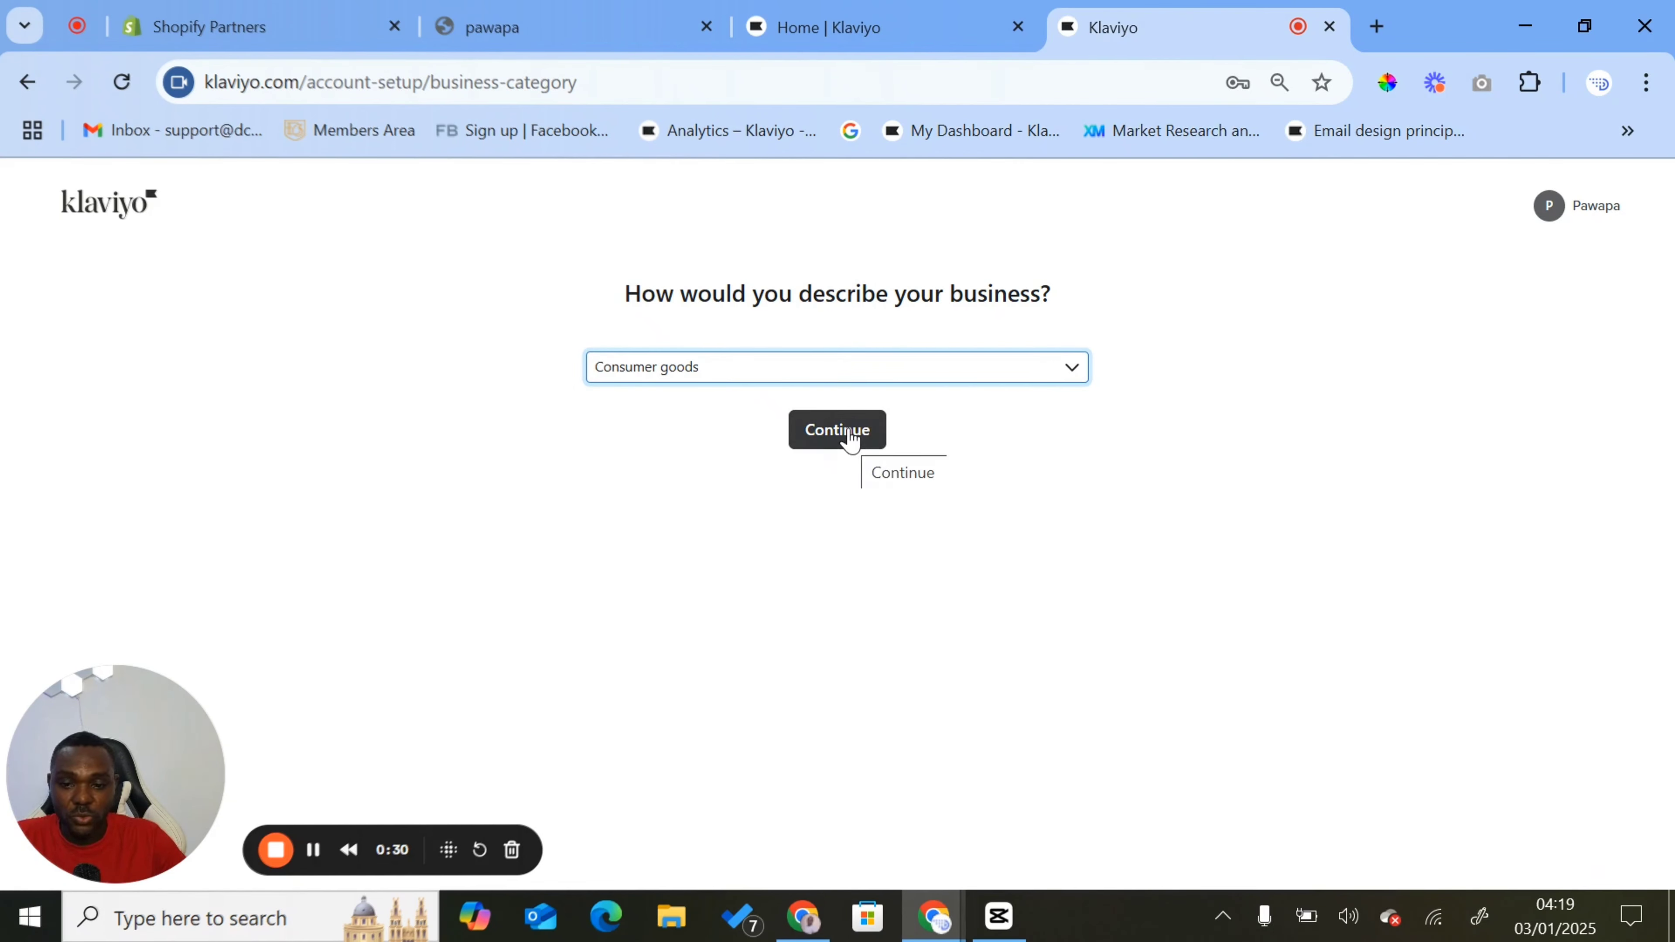
{"action": "left_click", "coordinate": [851, 436]}
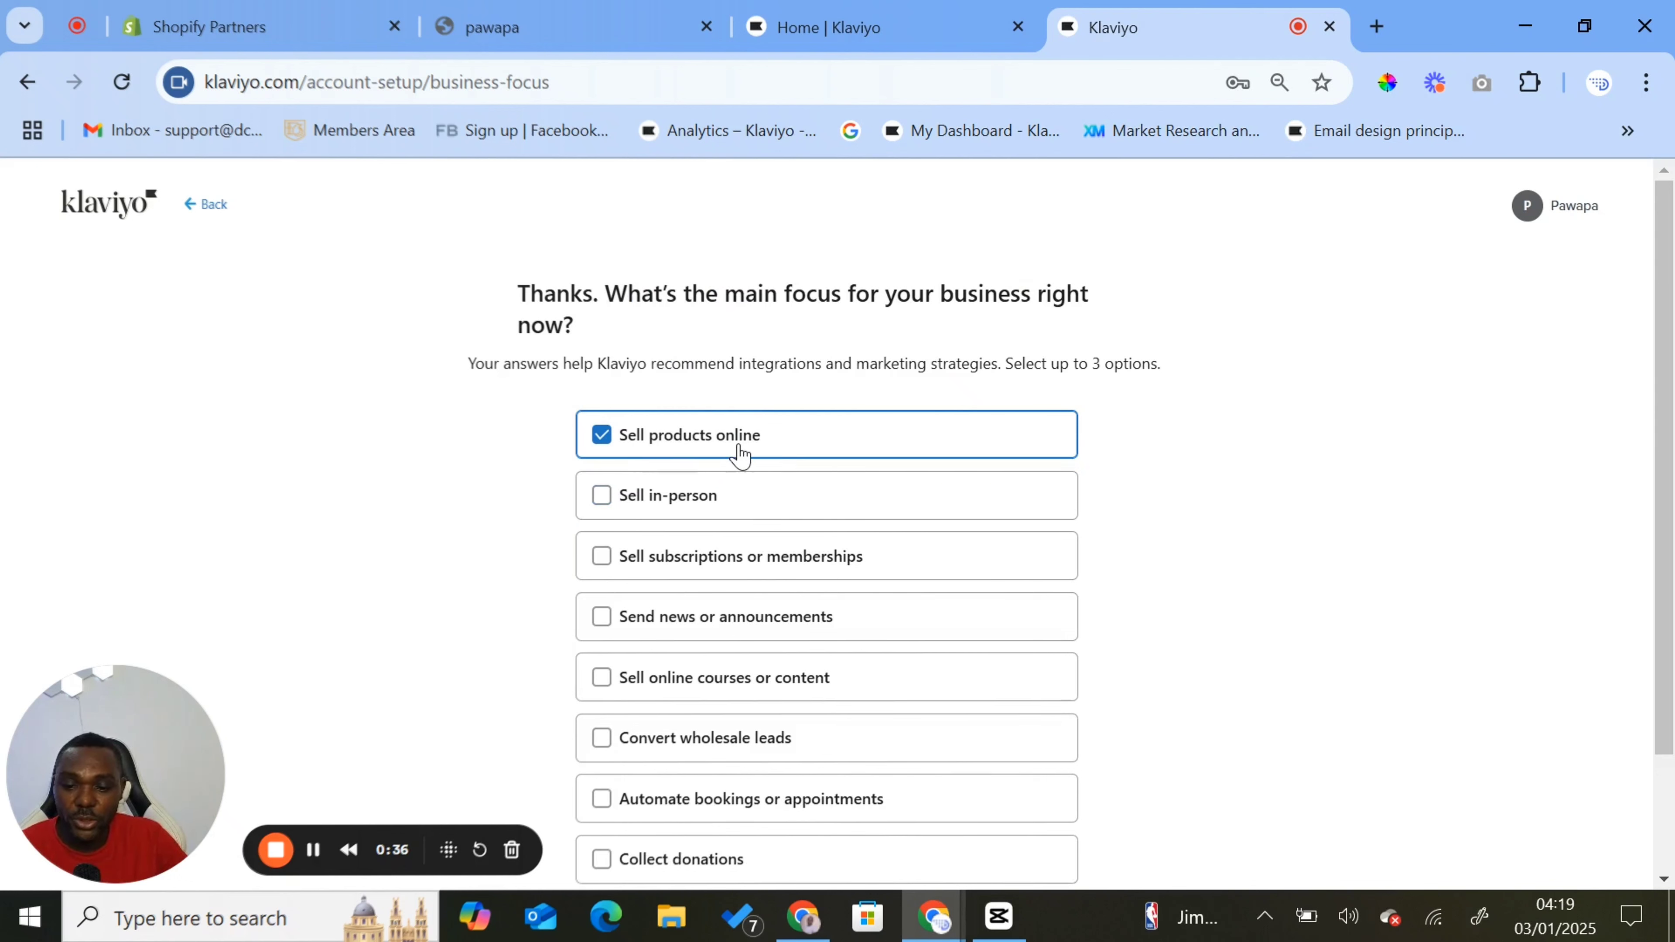
- Submit only Sell products online as the main business focus, and choose Shopify as the primary business platform
{"action": "left_click", "coordinate": [613, 502]}
{"action": "left_click", "coordinate": [615, 499]}
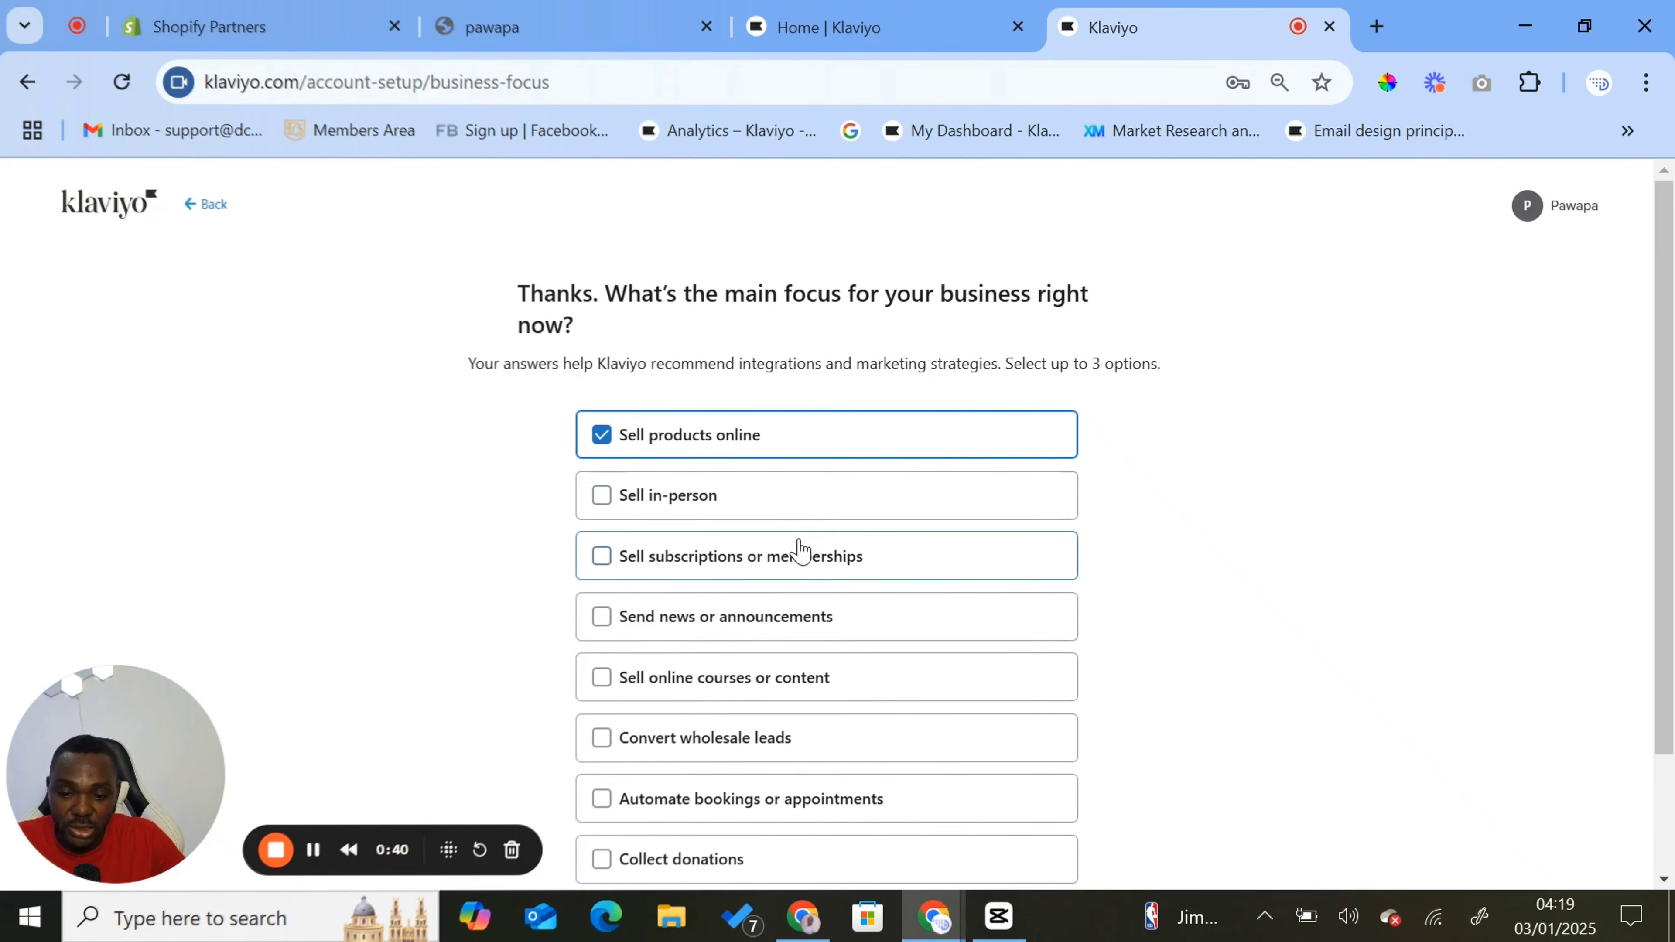
{"action": "scroll", "coordinate": [936, 587], "scroll_direction": "down", "scroll_amount": 2}
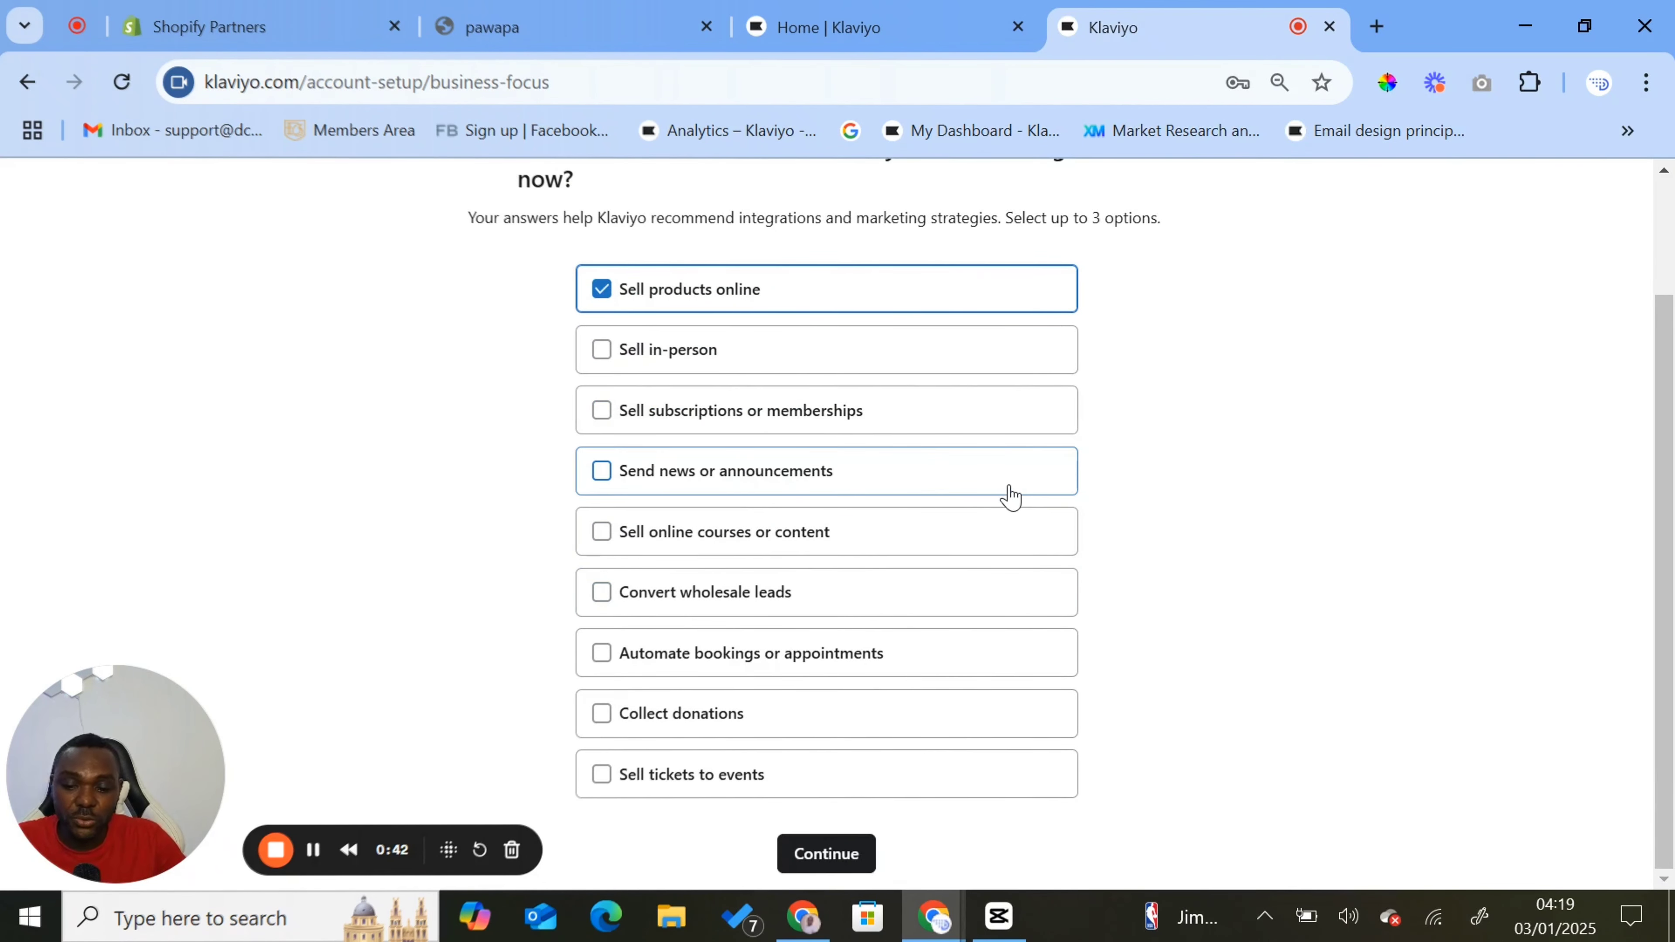
{"action": "left_click", "coordinate": [824, 869]}
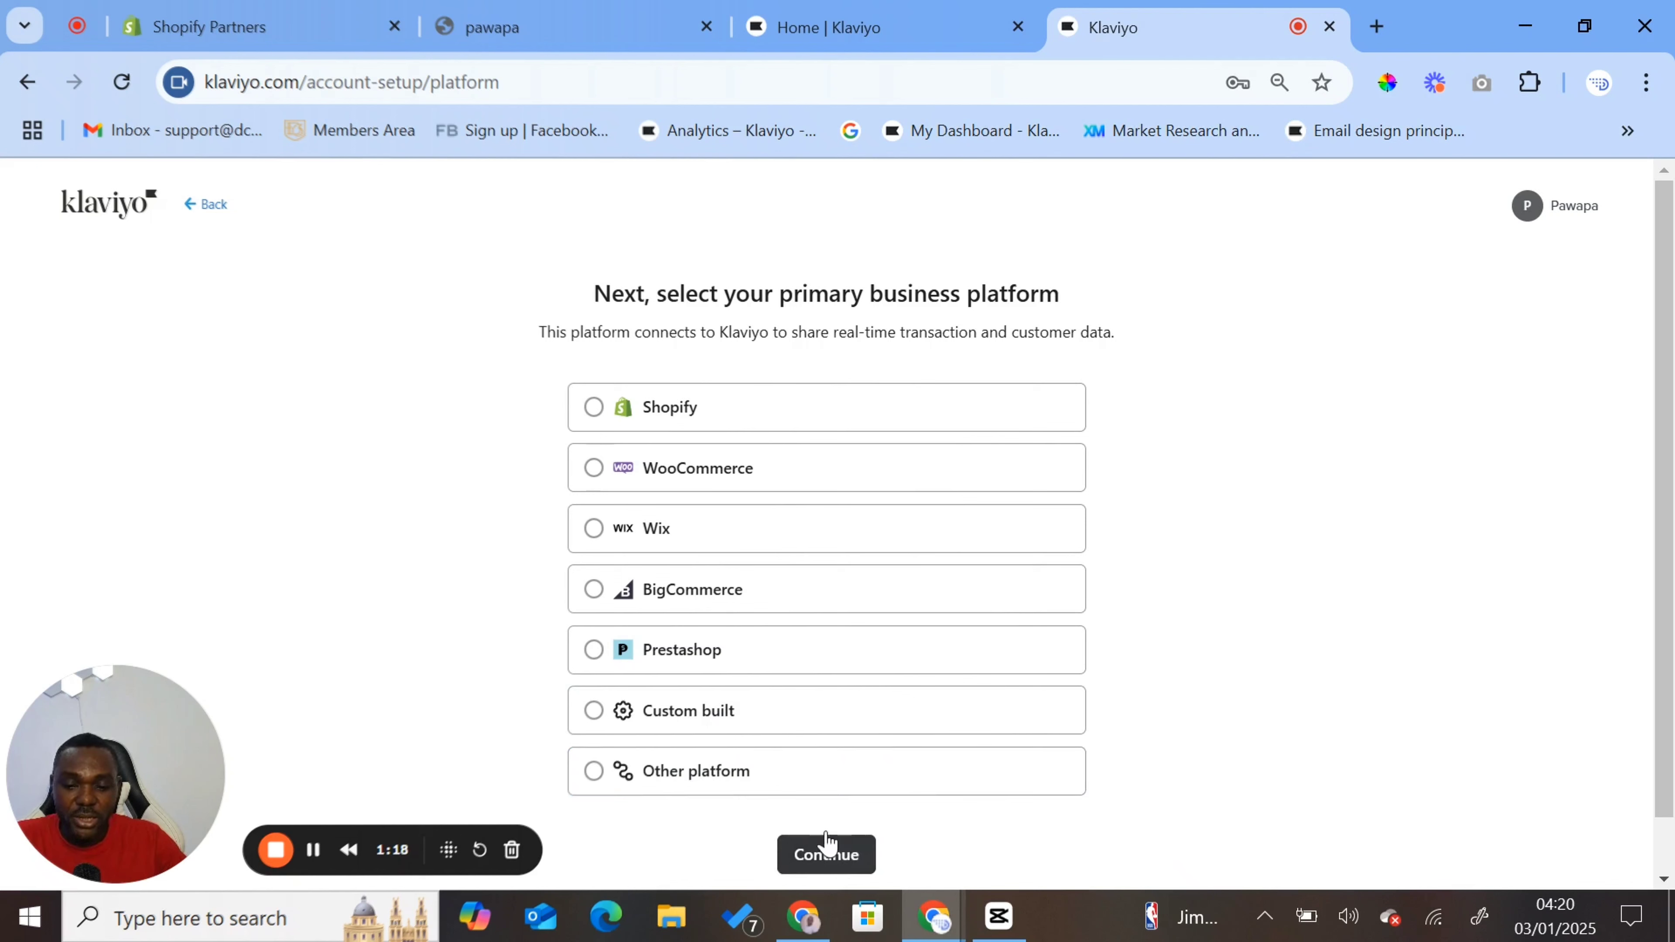
{"action": "left_click", "coordinate": [597, 412]}
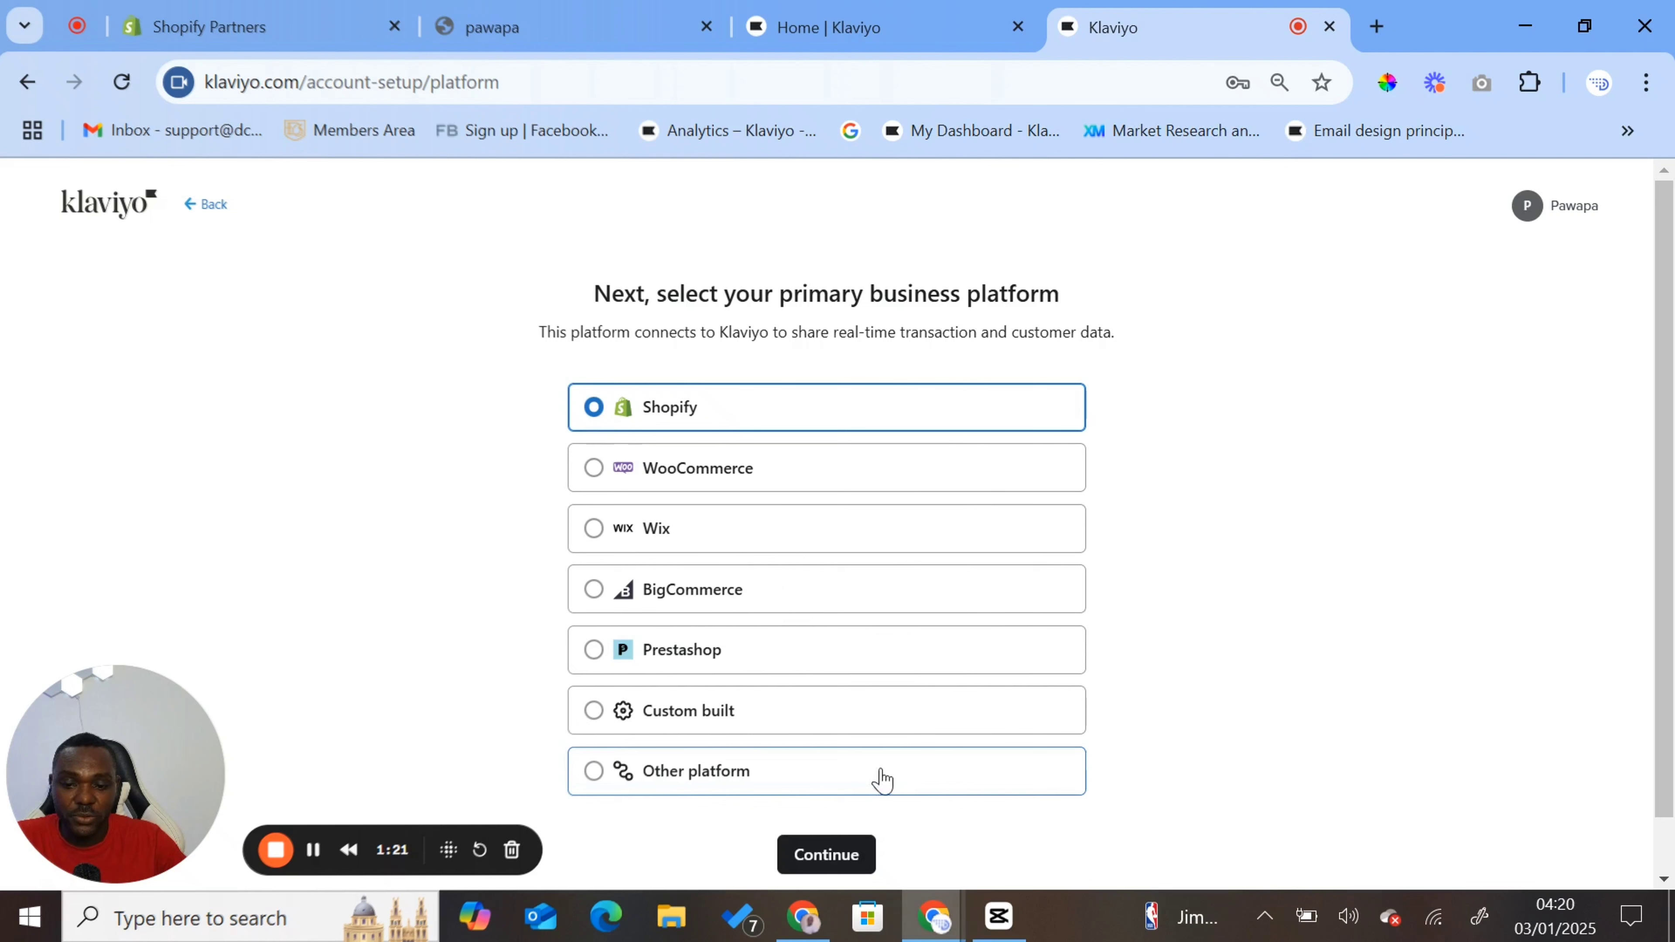
{"action": "left_click", "coordinate": [852, 858]}
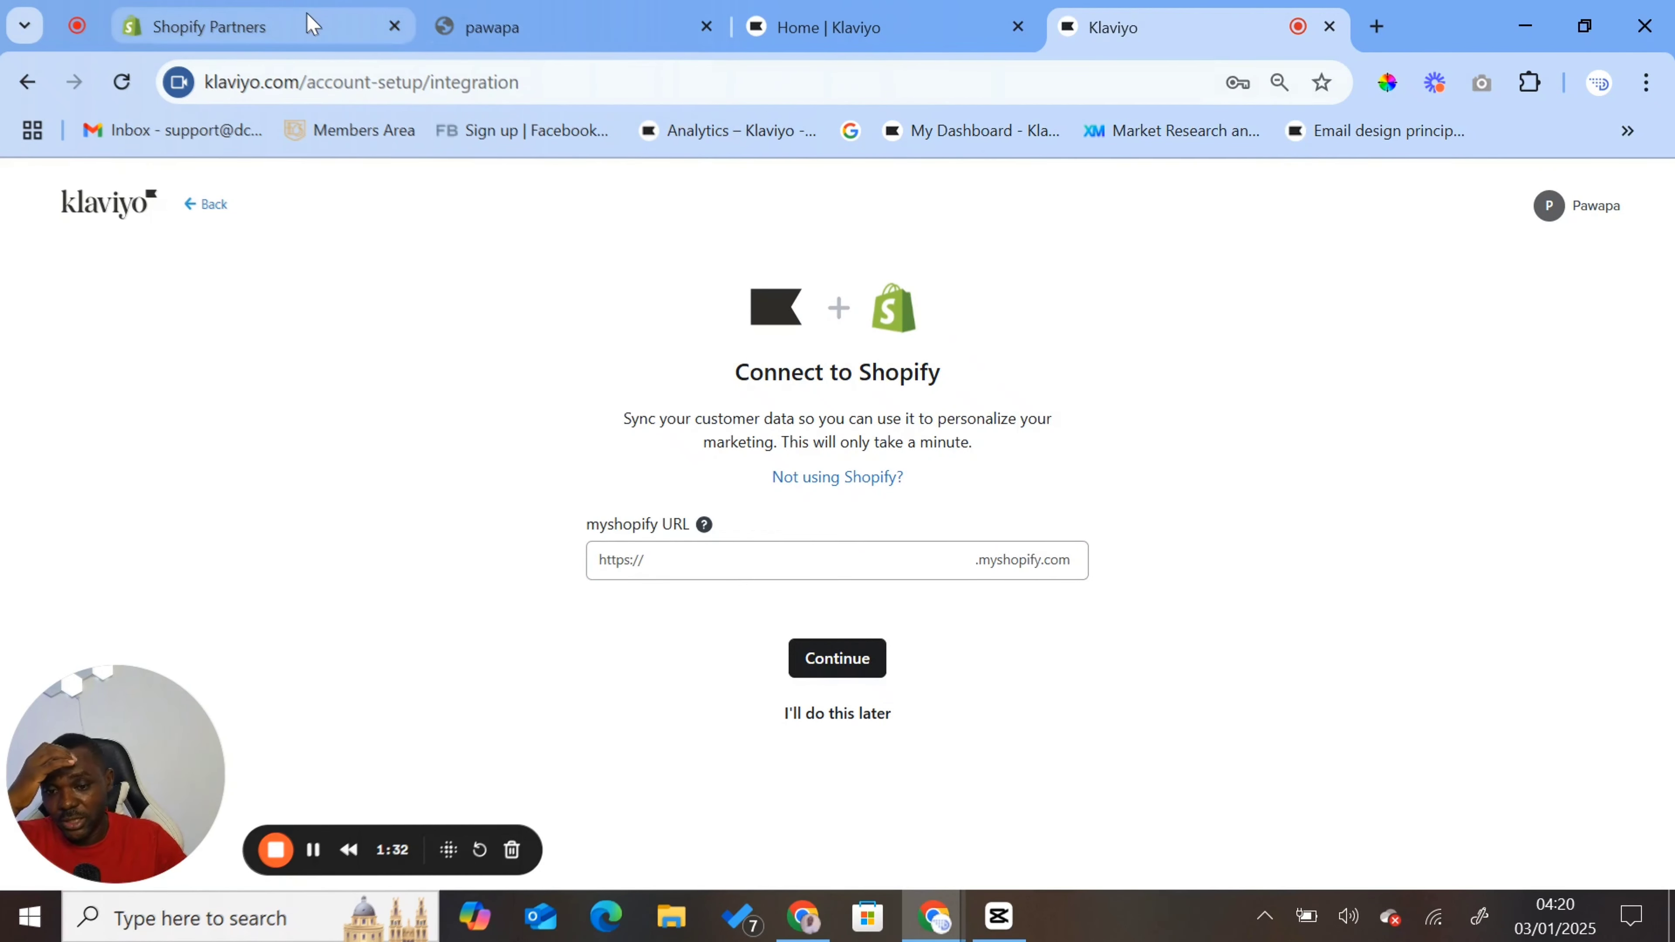
- Switch to Shopify Partners, log in to the pawapa store and highlight the store name in its admin address
{"action": "left_click", "coordinate": [557, 28]}
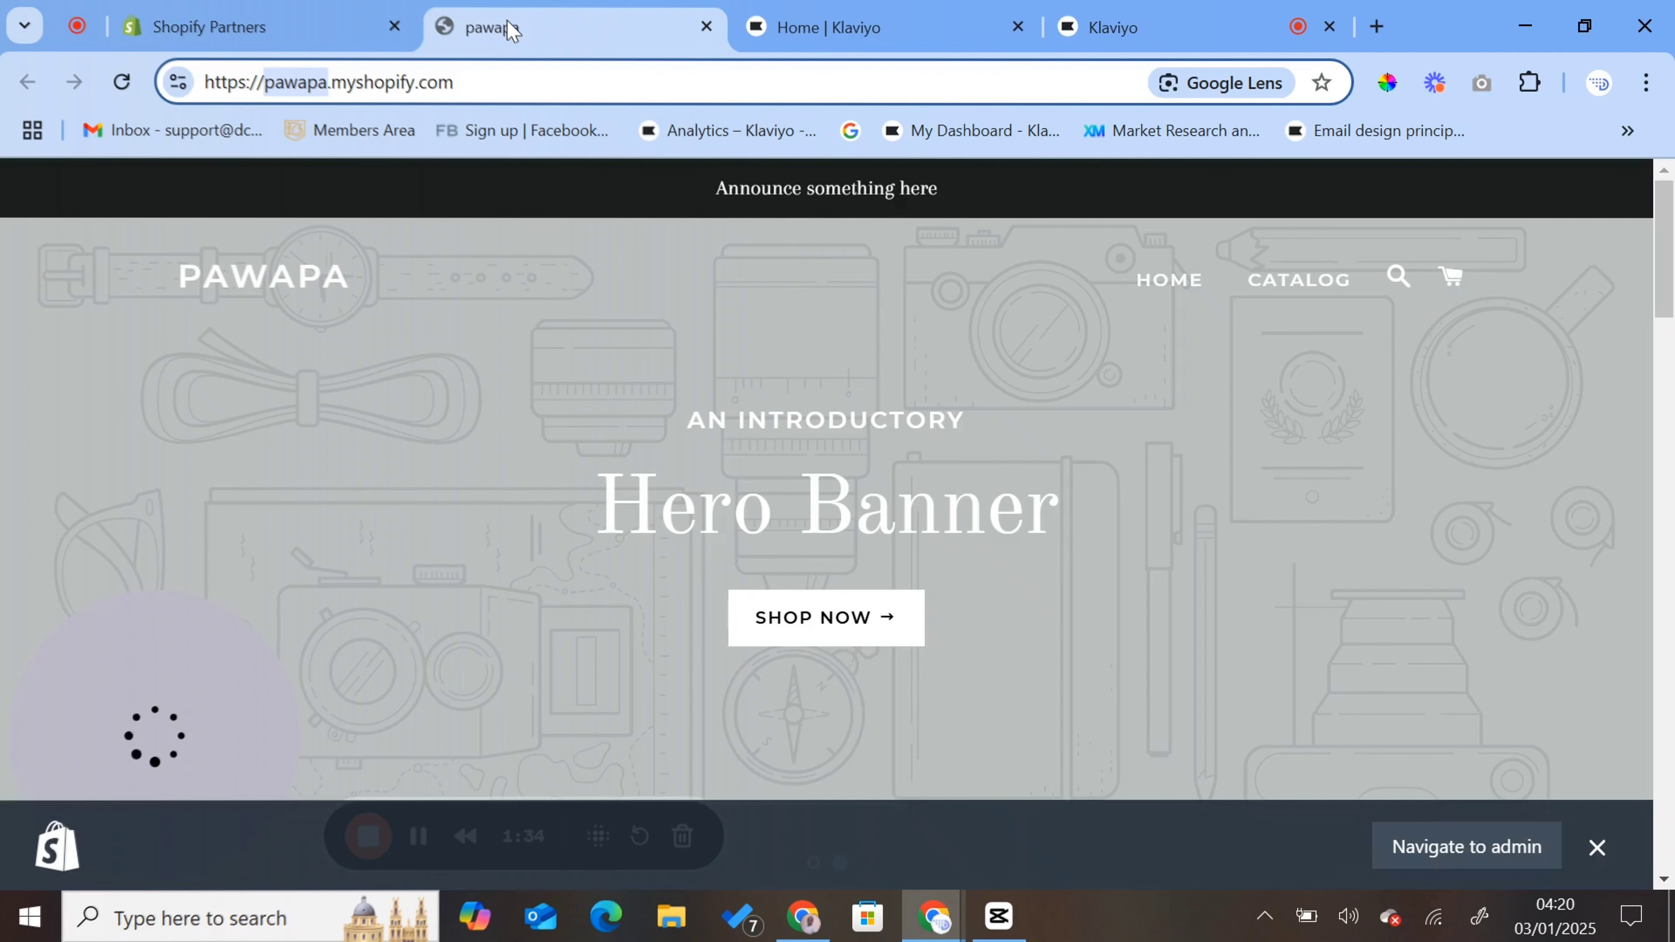
{"action": "left_click", "coordinate": [322, 32]}
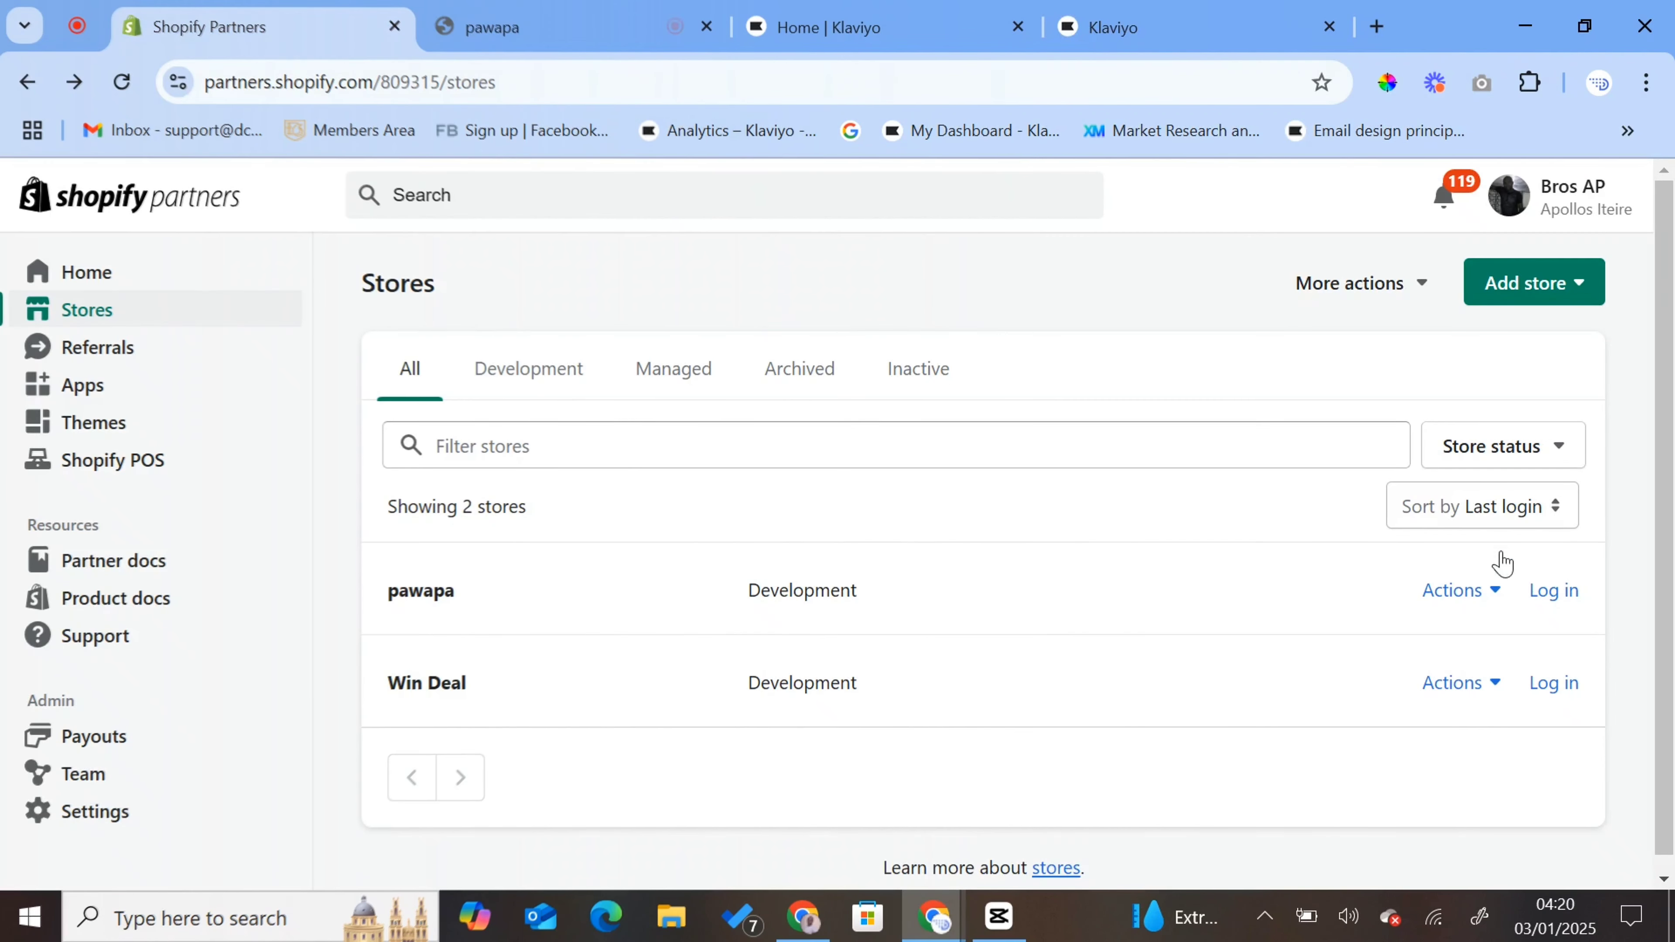
{"action": "left_click", "coordinate": [1545, 603]}
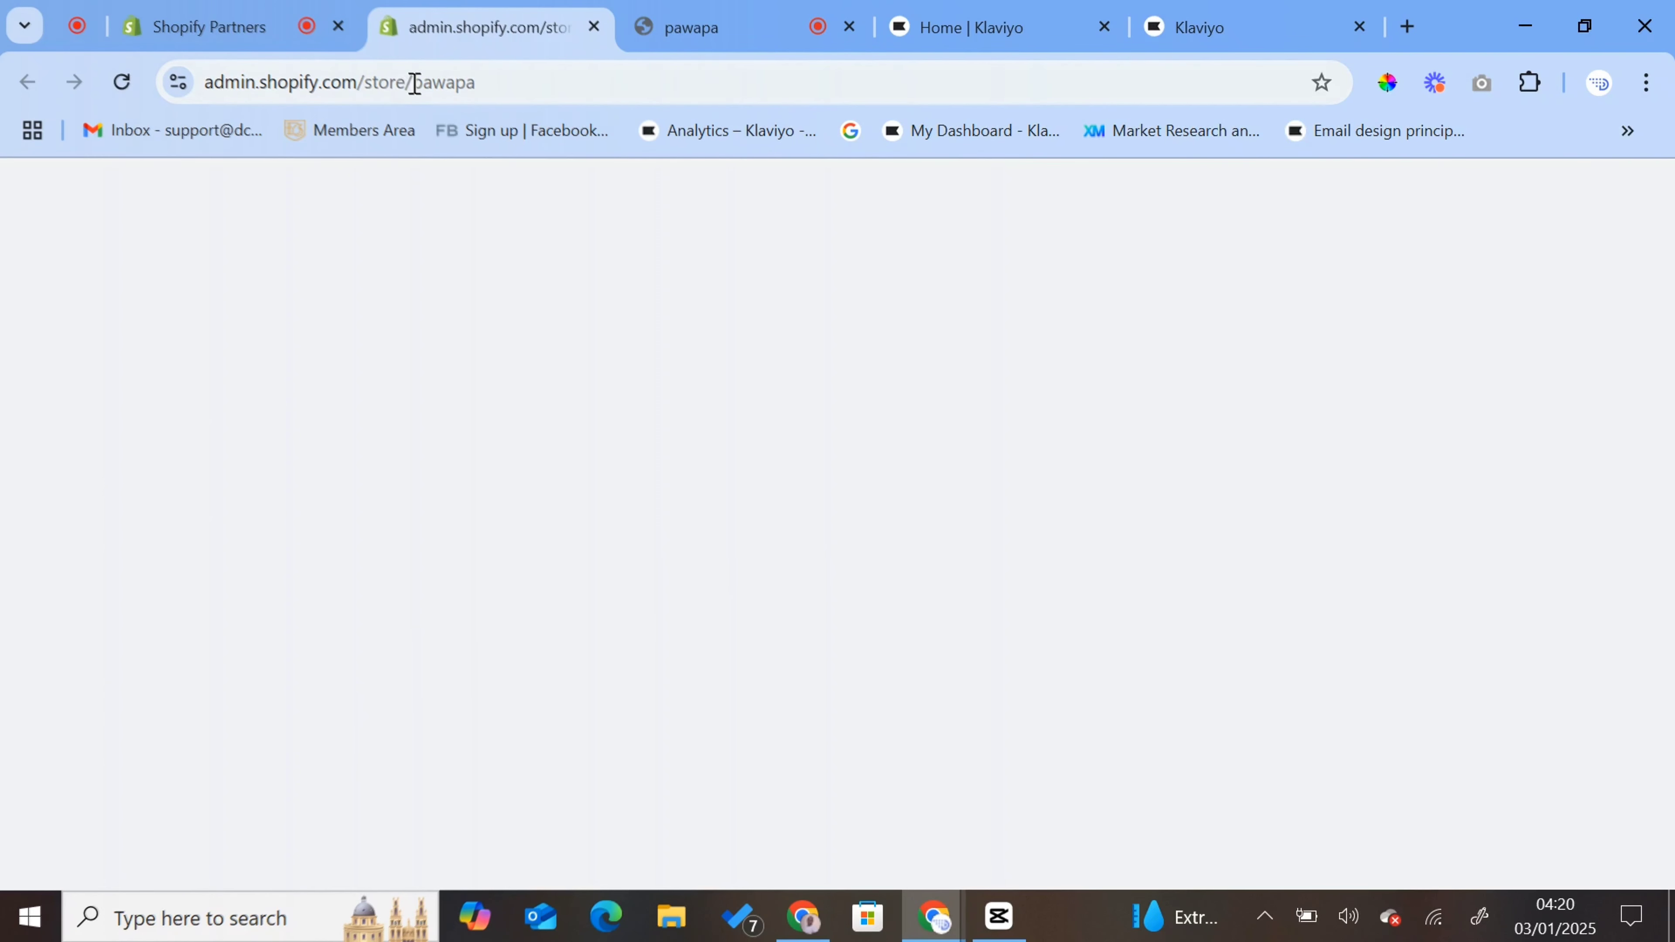
{"action": "left_click_drag", "start_coordinate": [414, 83], "coordinate": [478, 76]}
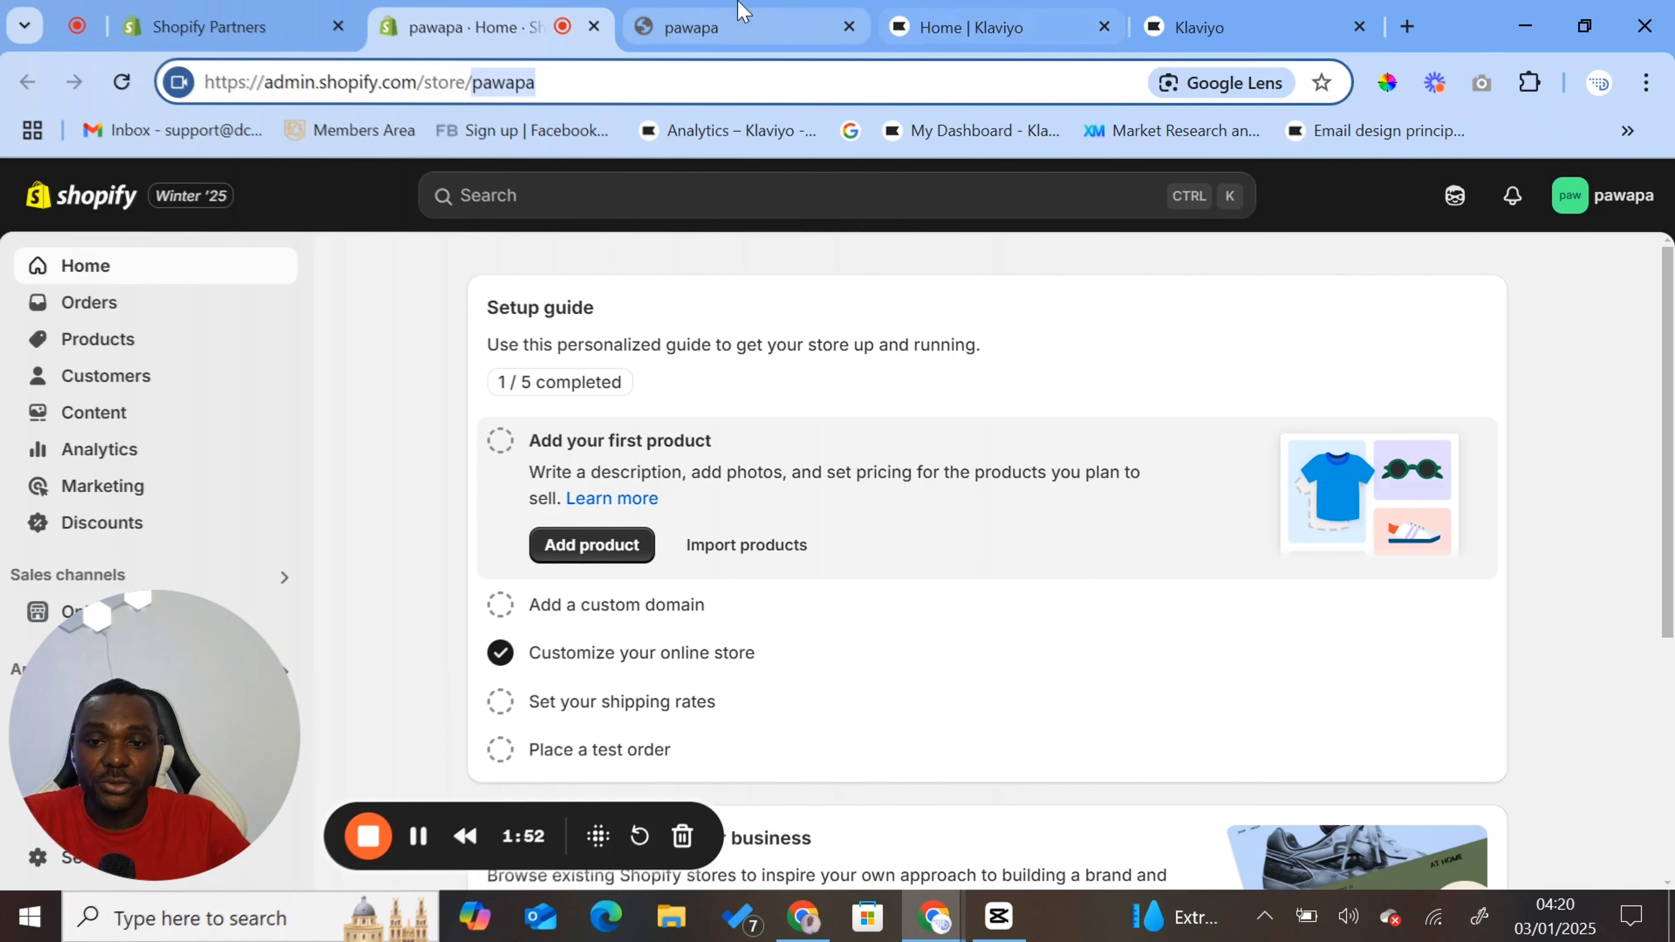
- Return to the Klaviyo account setup, enter pawapa as the myshopify URL and install the Klaviyo: Email Marketing & SMS app in the store
{"action": "left_click", "coordinate": [930, 12]}
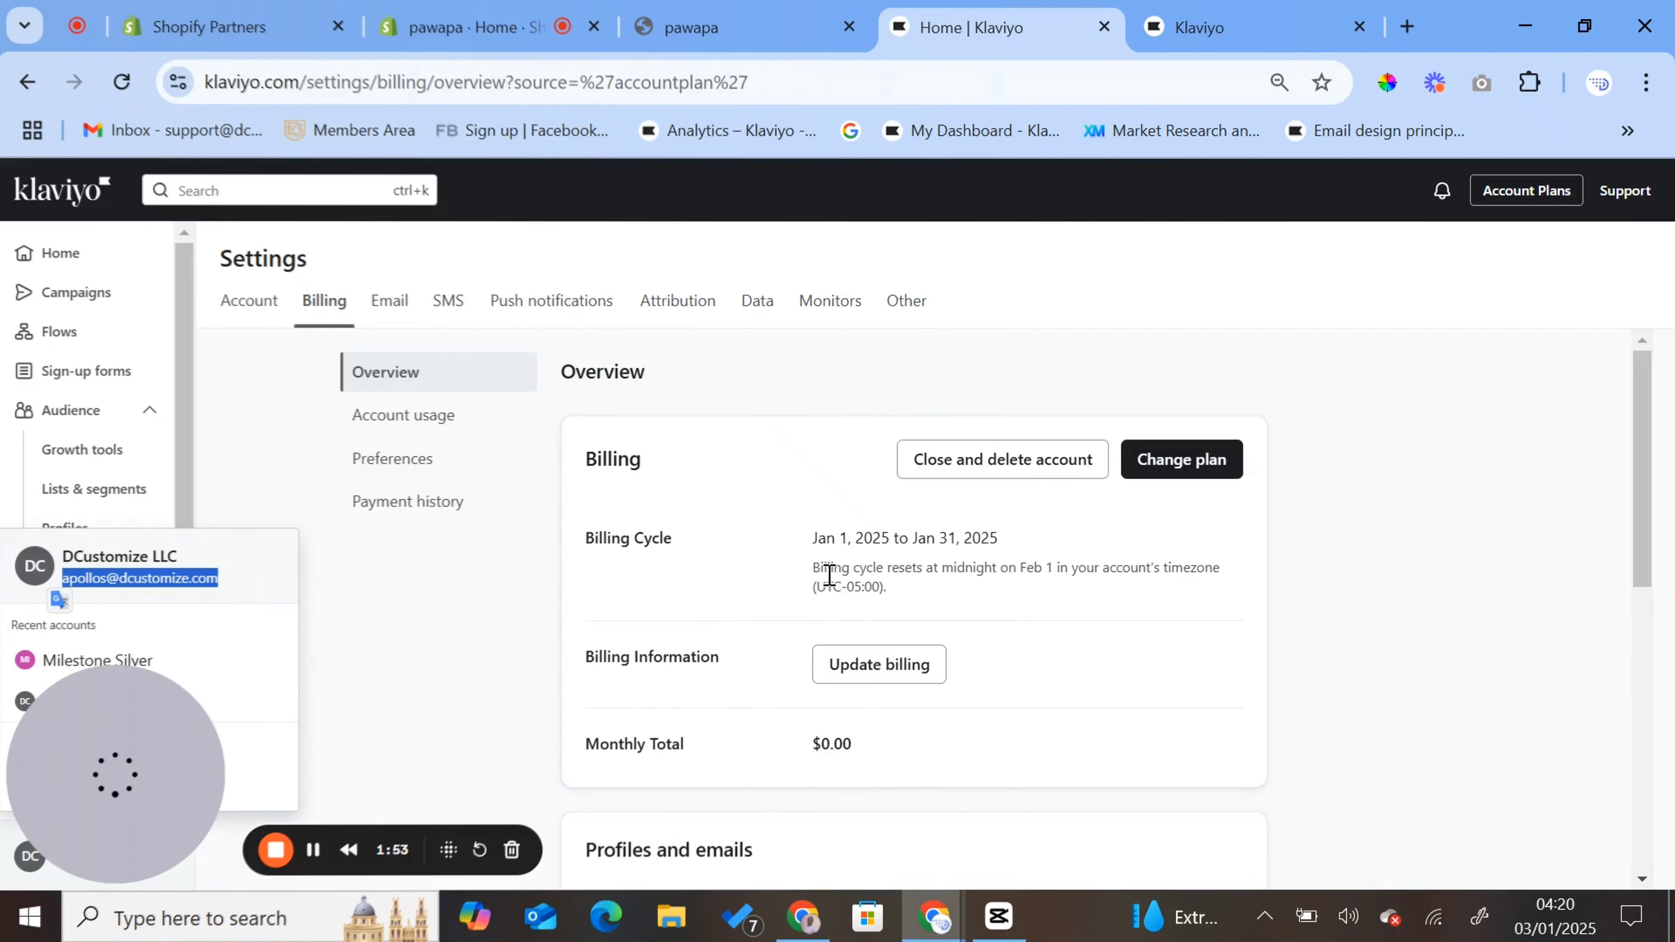
{"action": "left_click", "coordinate": [1197, 28]}
{"action": "left_click", "coordinate": [796, 559]}
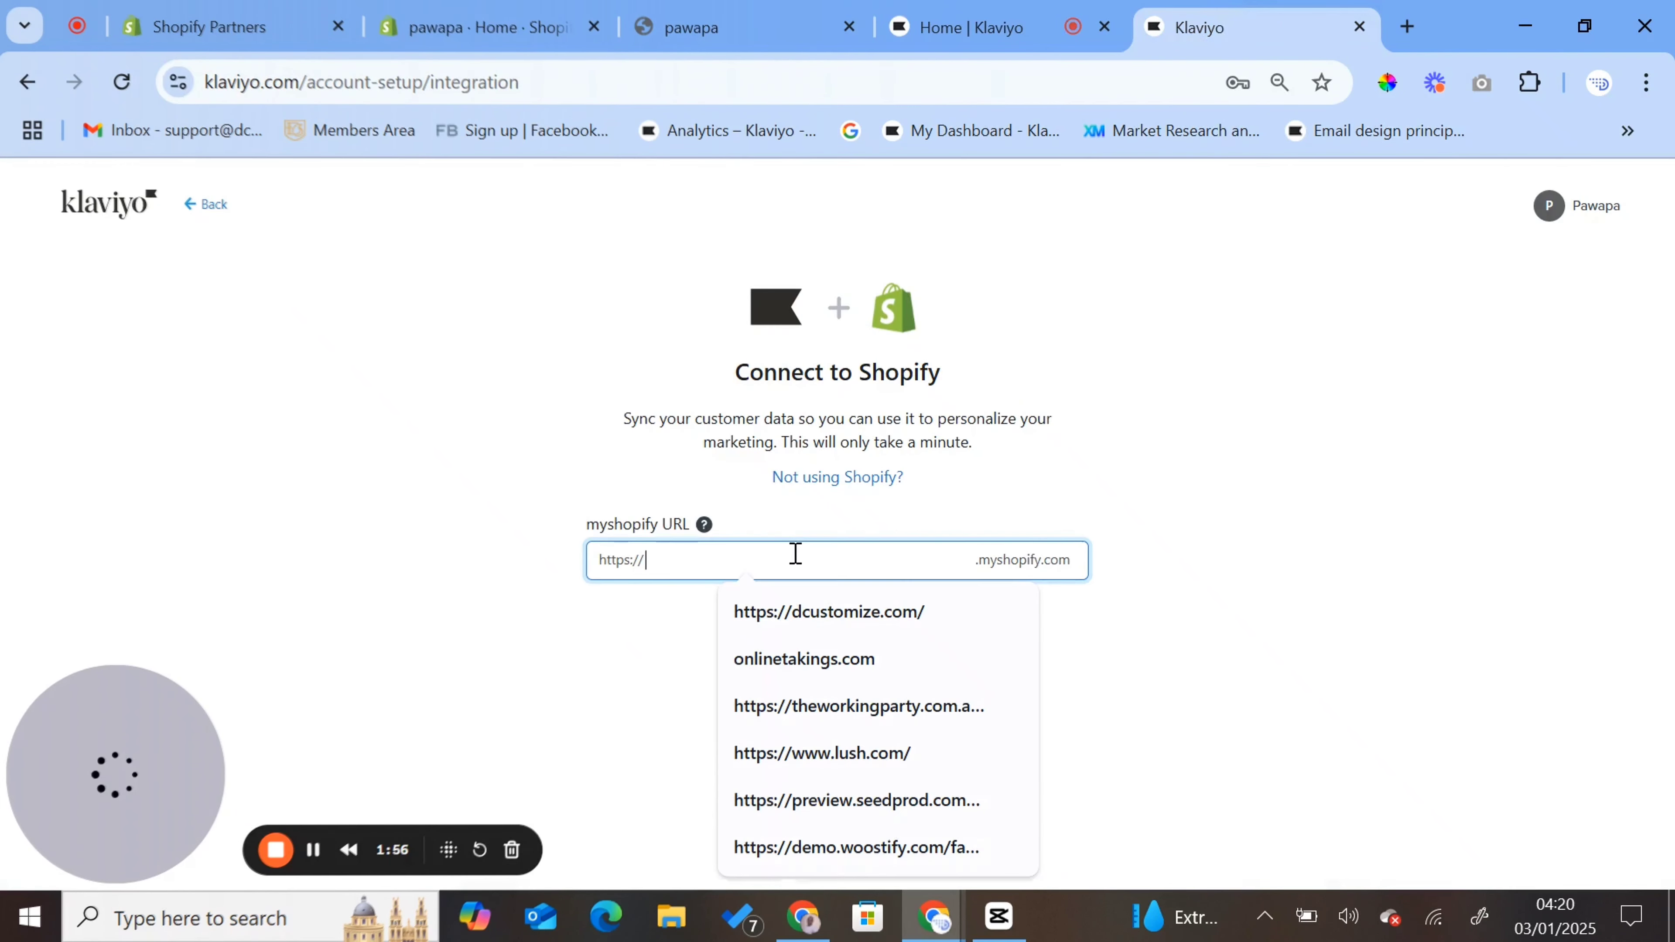
{"action": "type", "text": "pawapa"}
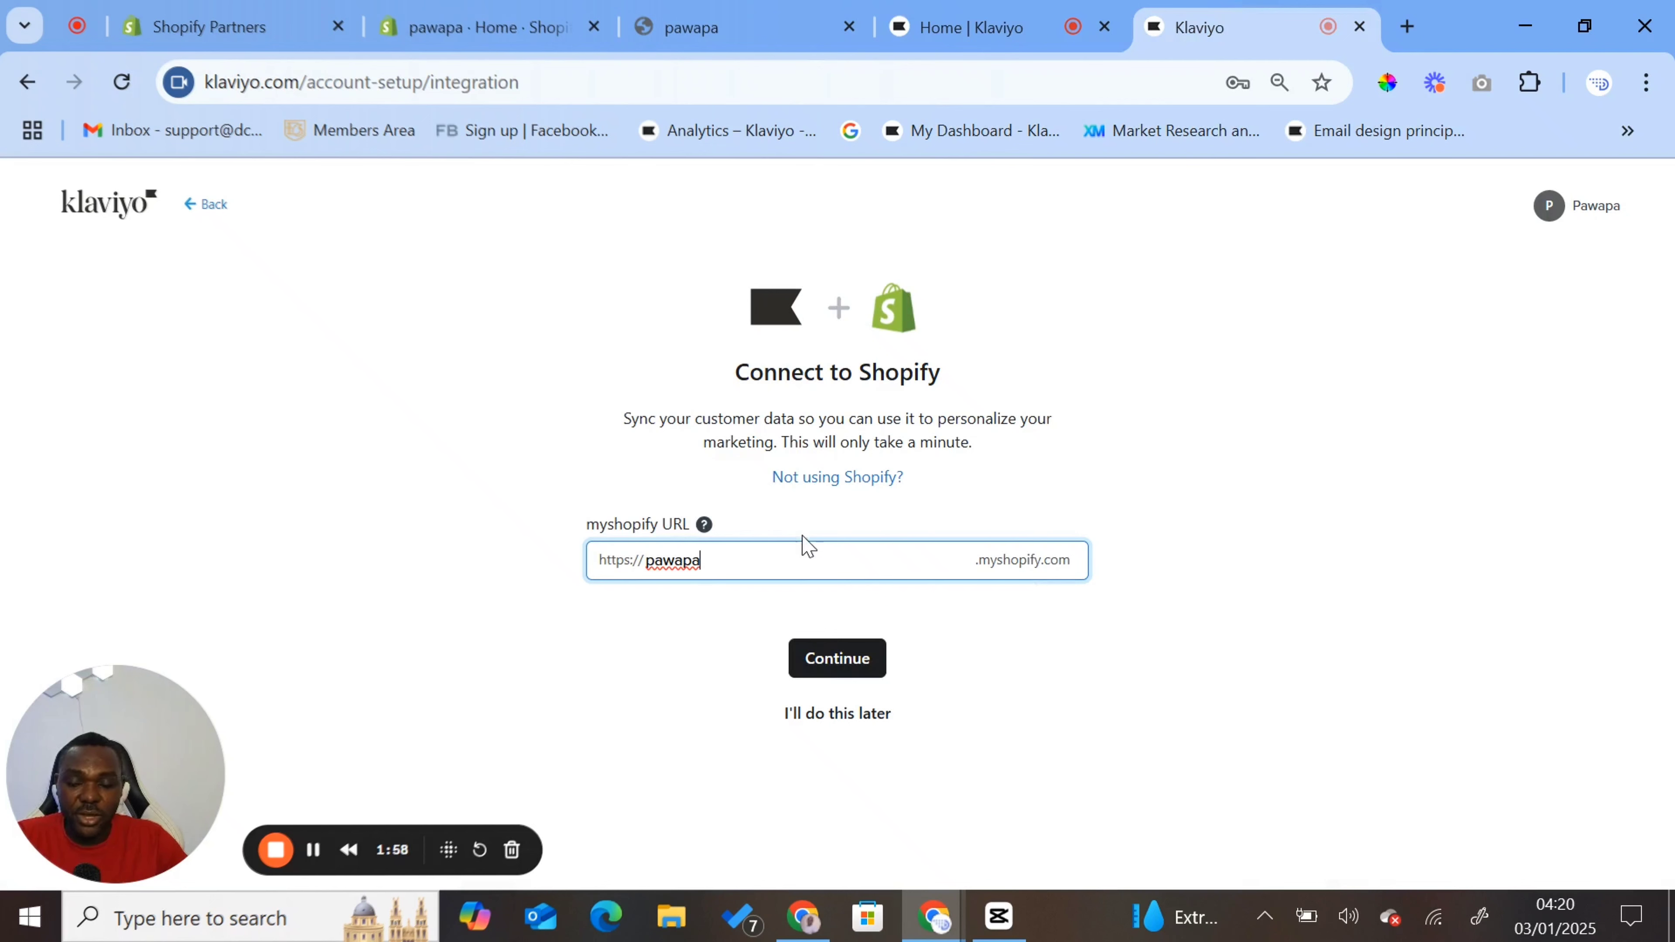
{"action": "left_click", "coordinate": [863, 653]}
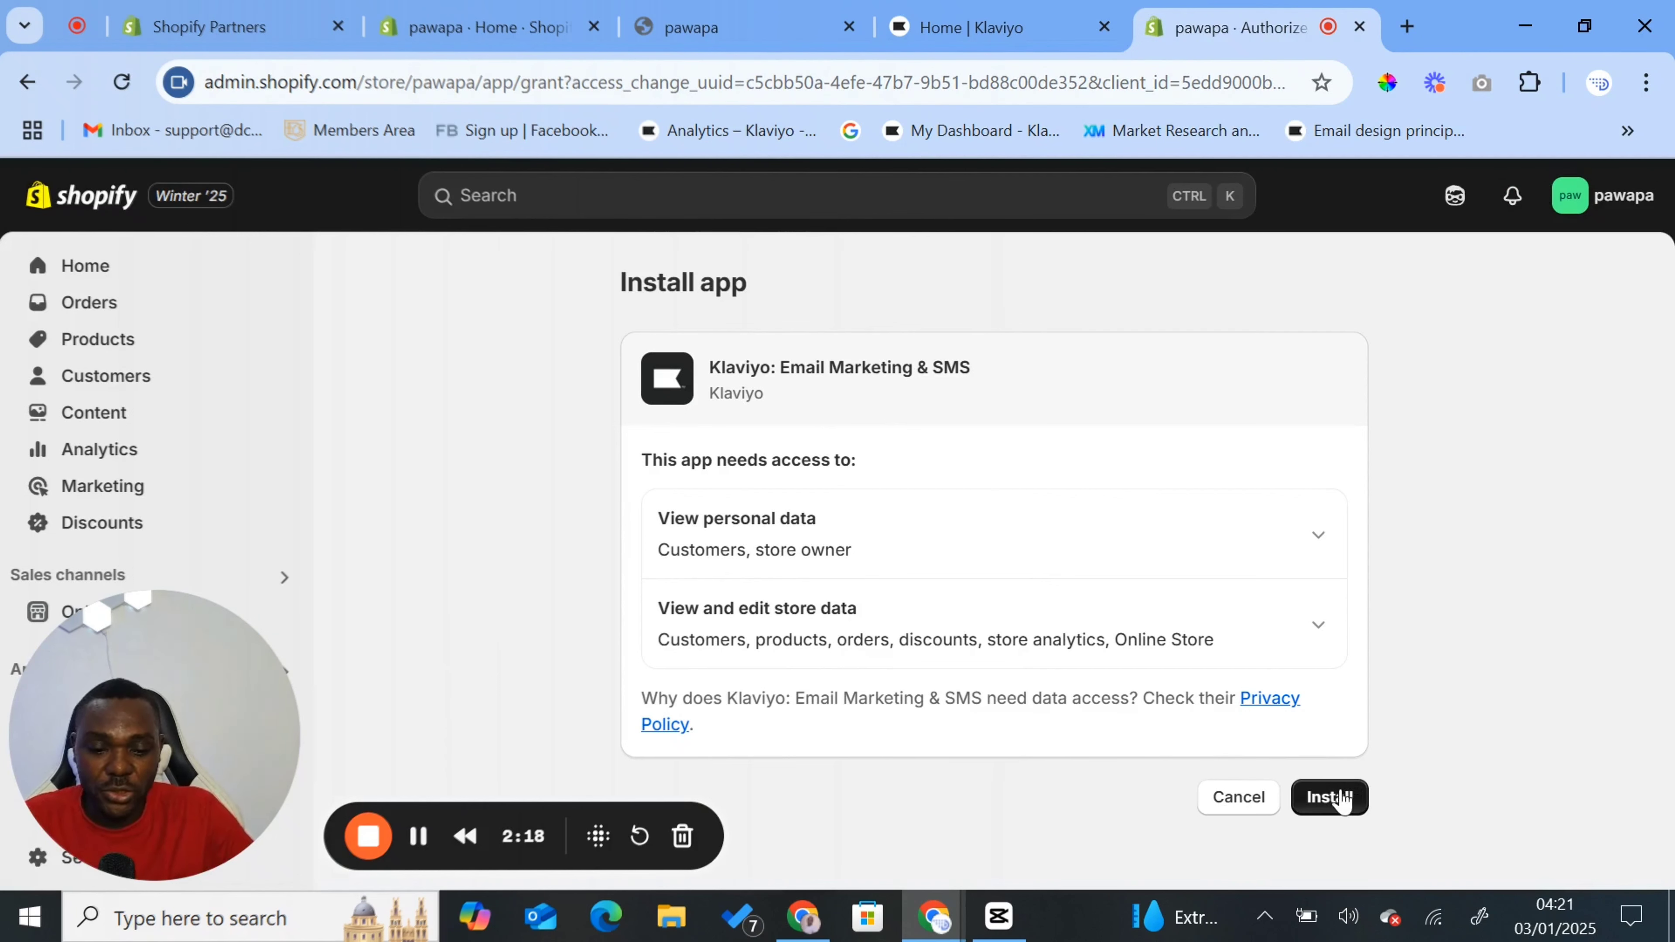
{"action": "left_click", "coordinate": [1341, 798]}
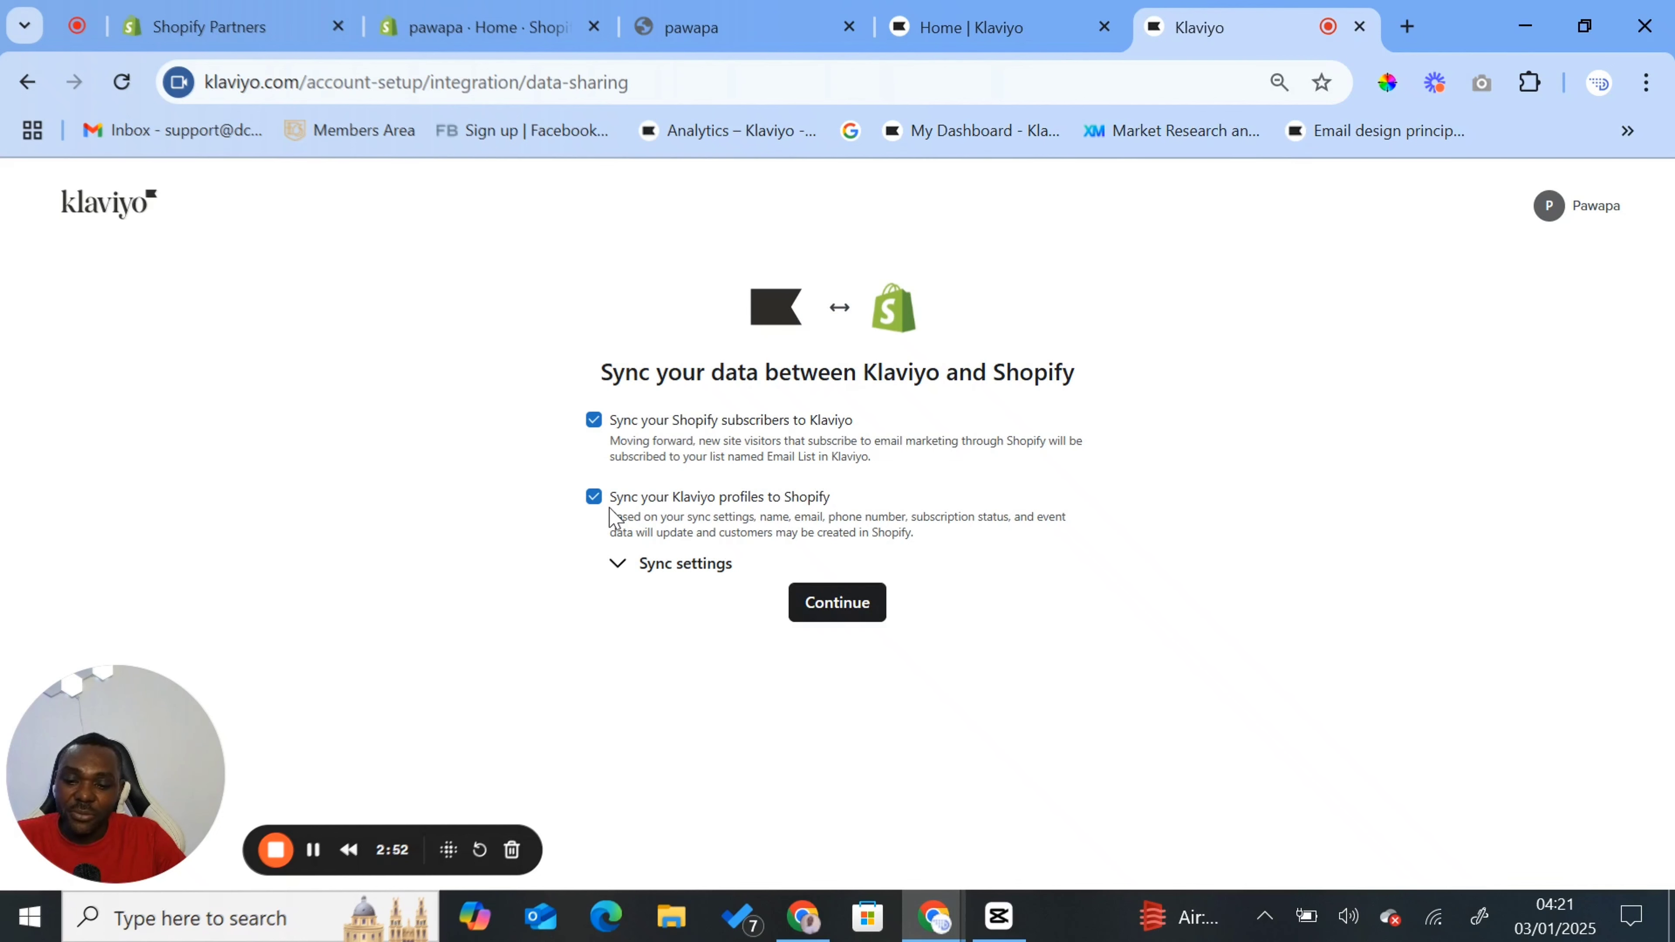
- Review the profile sync settings and continue with both Shopify subscriber and Klaviyo profile syncing enabled
{"action": "left_click", "coordinate": [617, 566]}
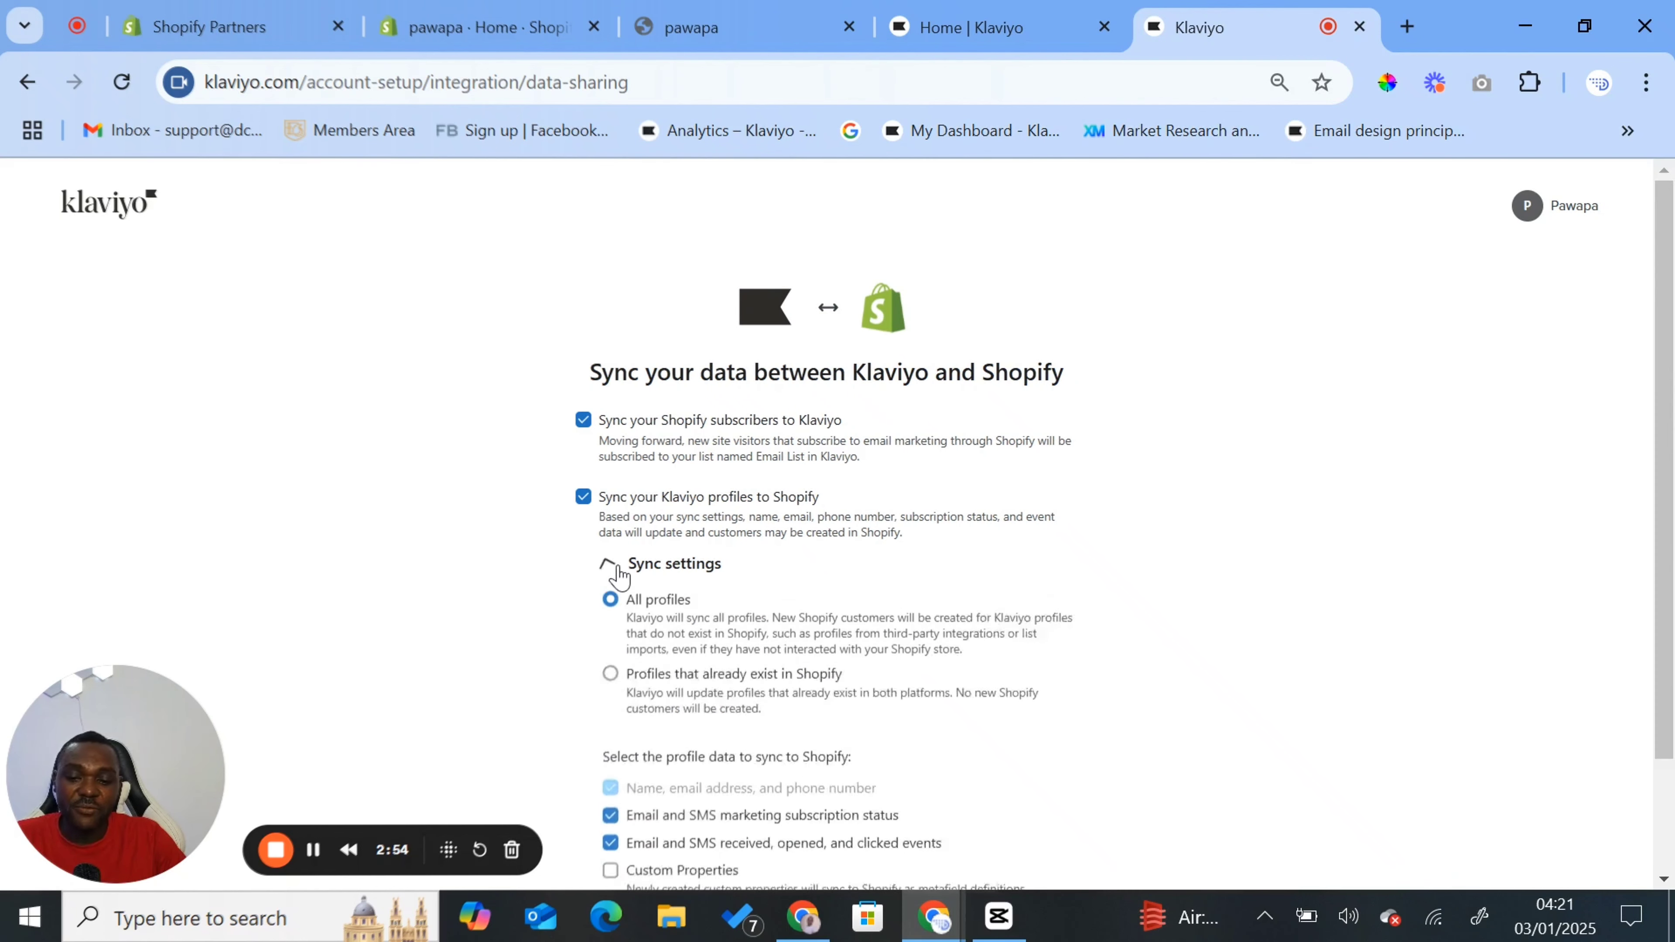
{"action": "scroll", "coordinate": [800, 528], "scroll_direction": "down", "scroll_amount": 1}
{"action": "scroll", "coordinate": [808, 549], "scroll_direction": "down", "scroll_amount": 2}
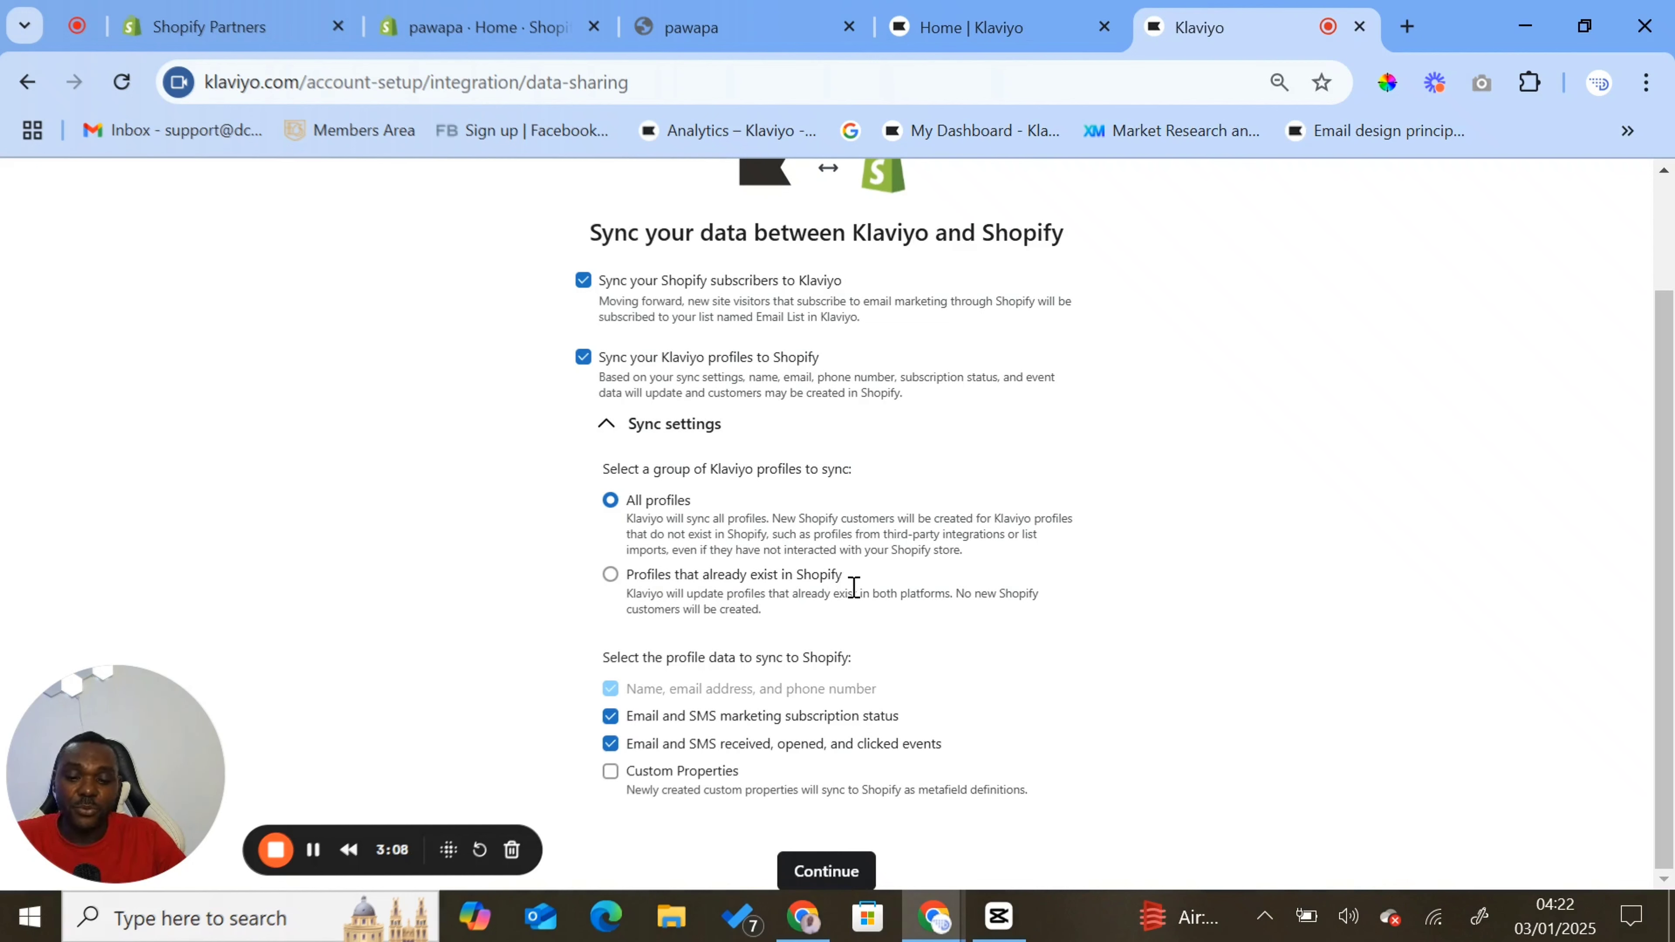
{"action": "left_click", "coordinate": [604, 428]}
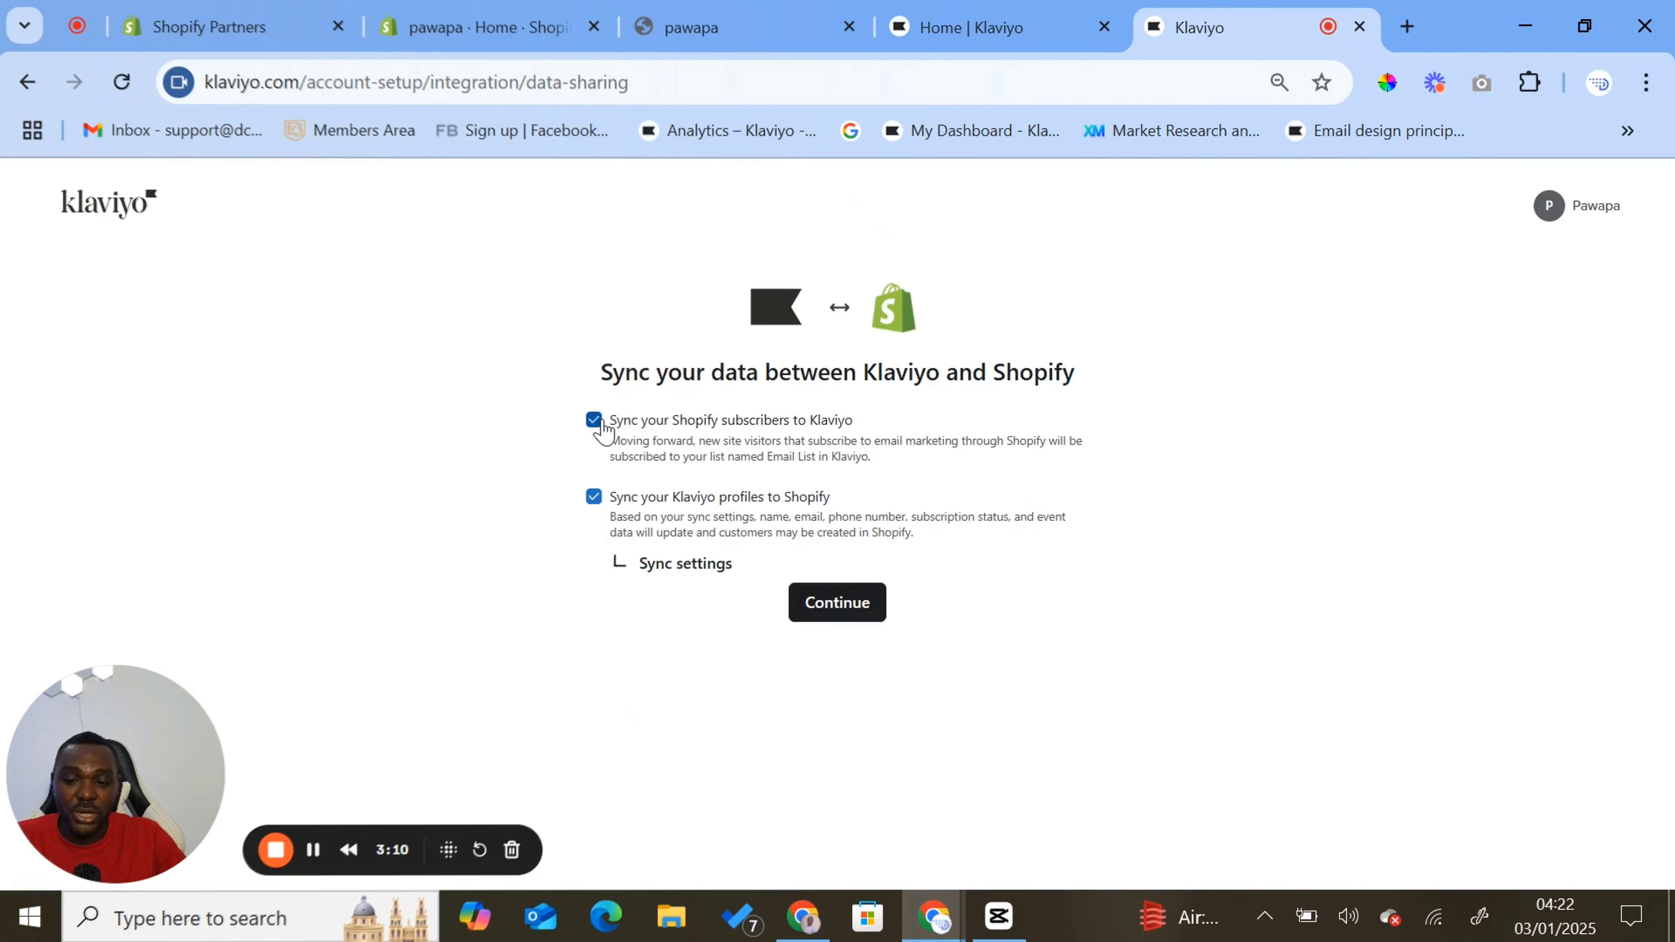
{"action": "left_click", "coordinate": [838, 603]}
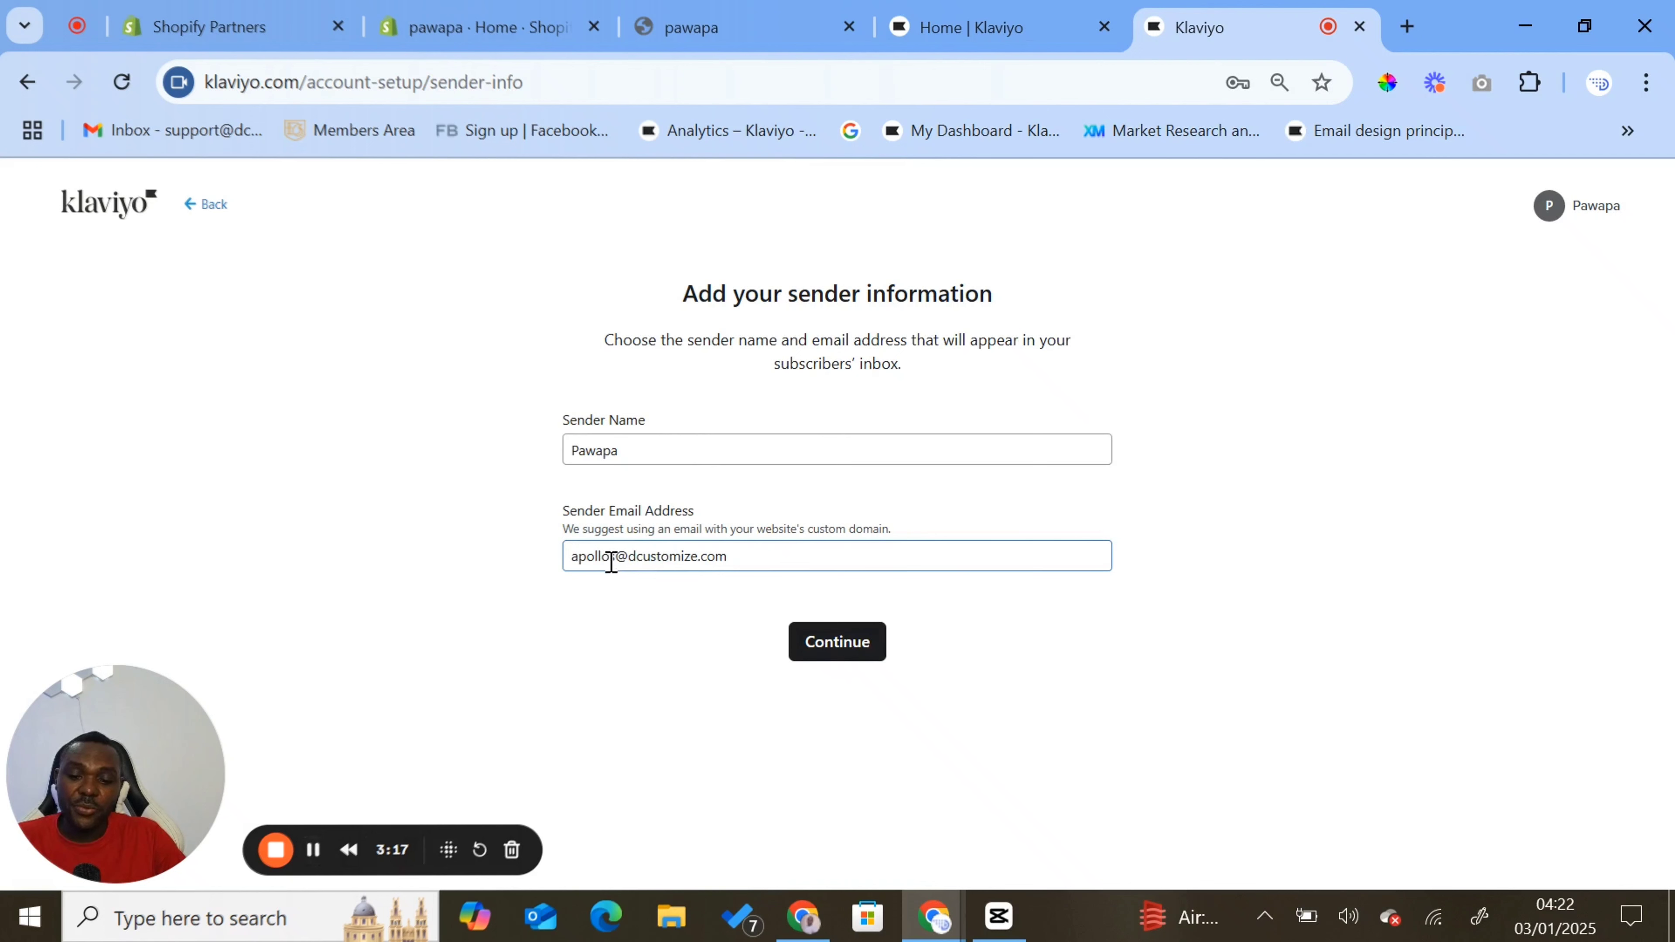
- Replace the sender email address with the store's support address on its own custom domain
{"action": "left_click", "coordinate": [617, 450]}
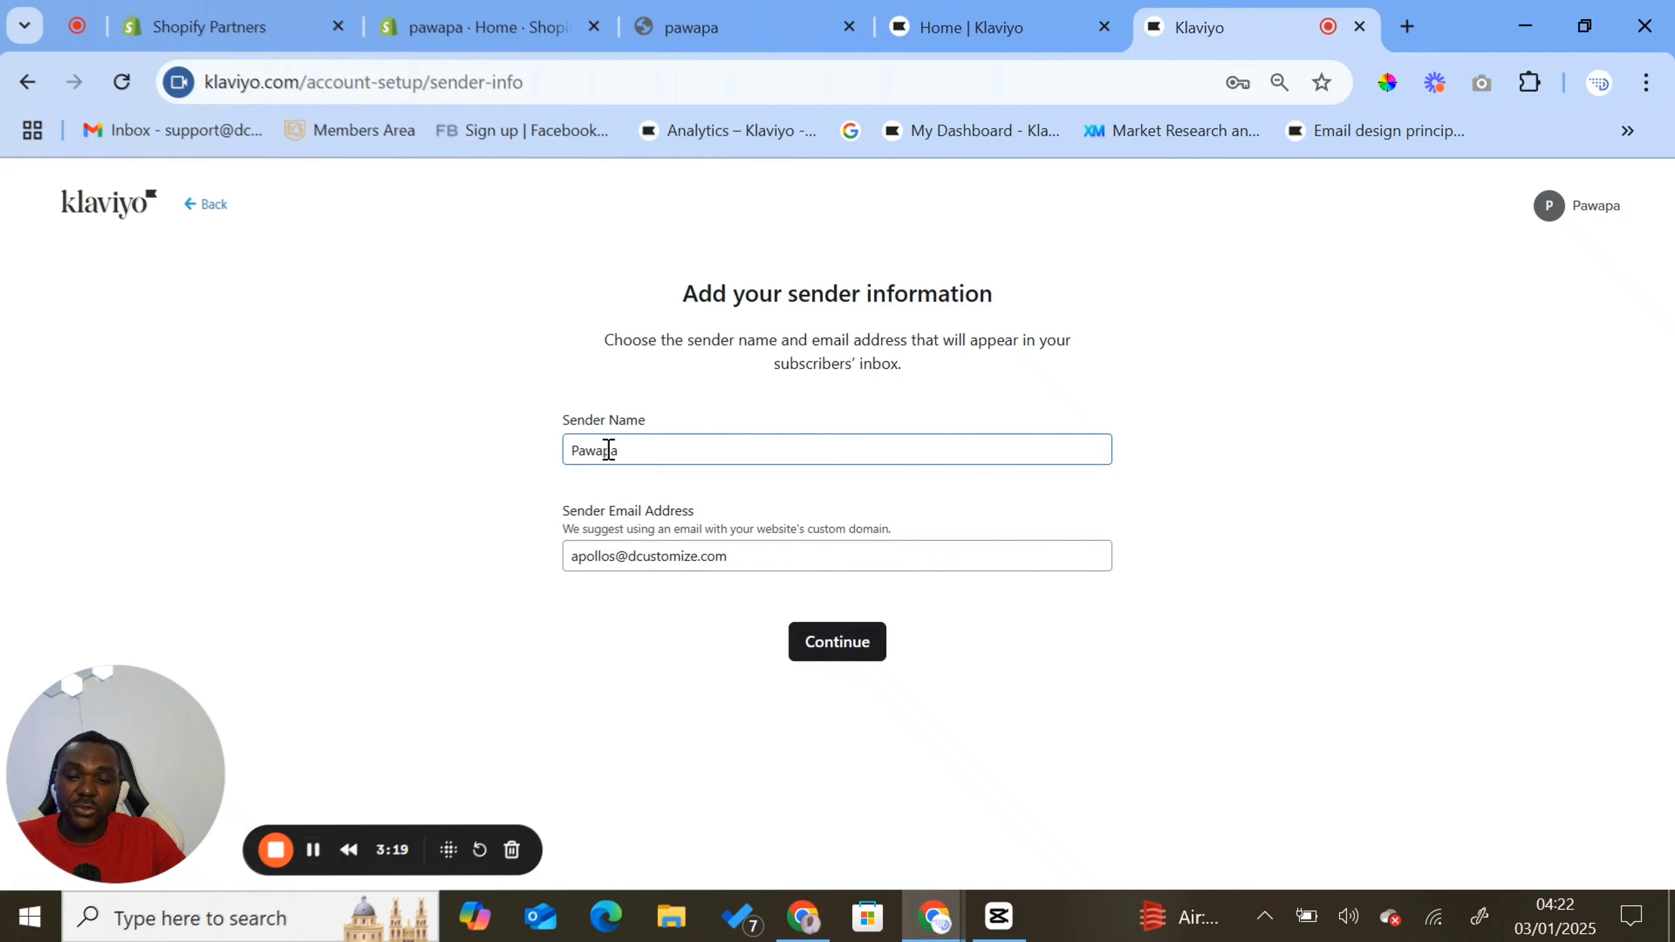
{"action": "left_click", "coordinate": [617, 556]}
{"action": "double_click", "coordinate": [618, 556]}
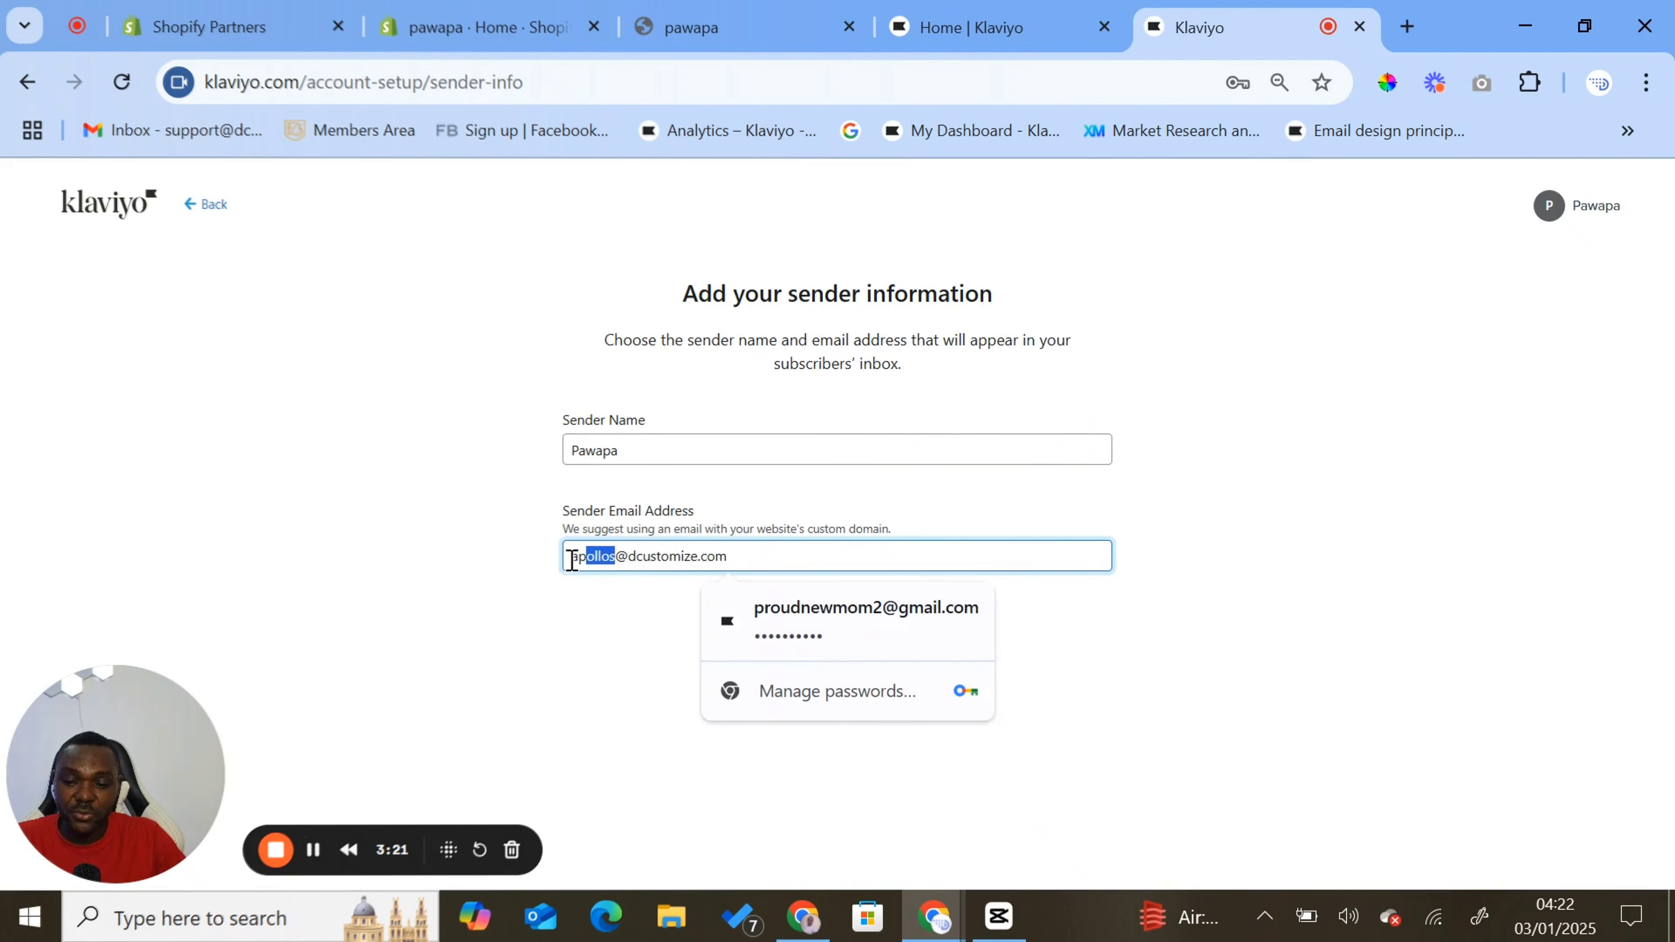
{"action": "key", "text": "BackSpace"}
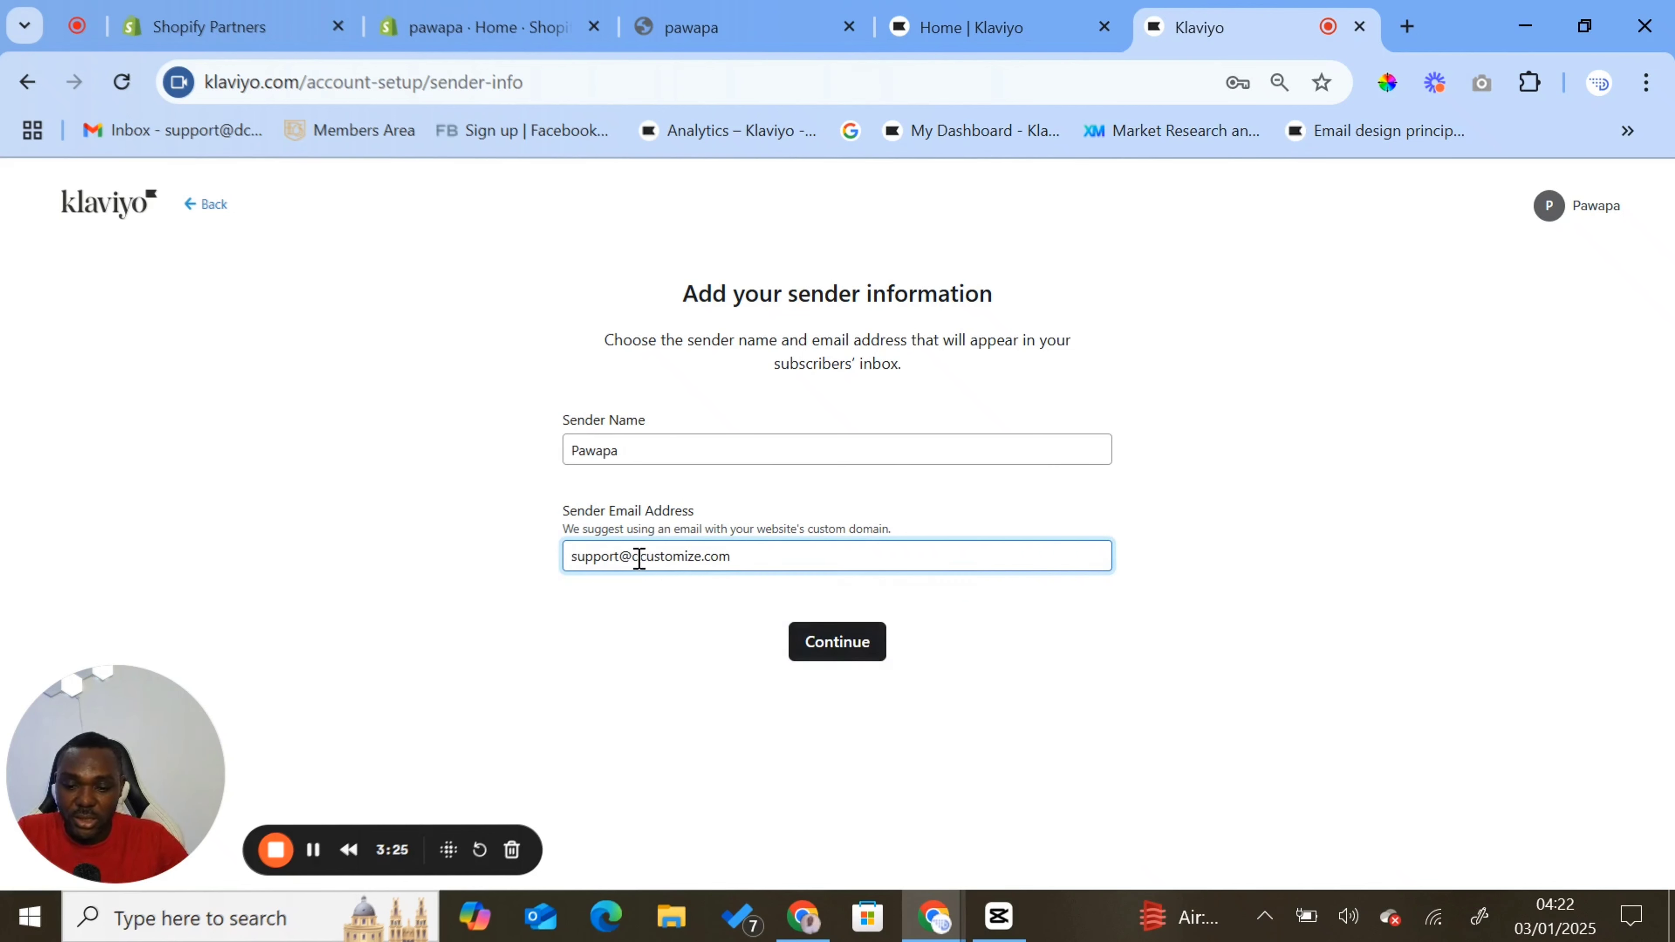
{"action": "left_click_drag", "start_coordinate": [639, 556], "coordinate": [883, 547]}
{"action": "key", "text": "BackSpace"}
{"action": "key", "text": "BackSpace"}
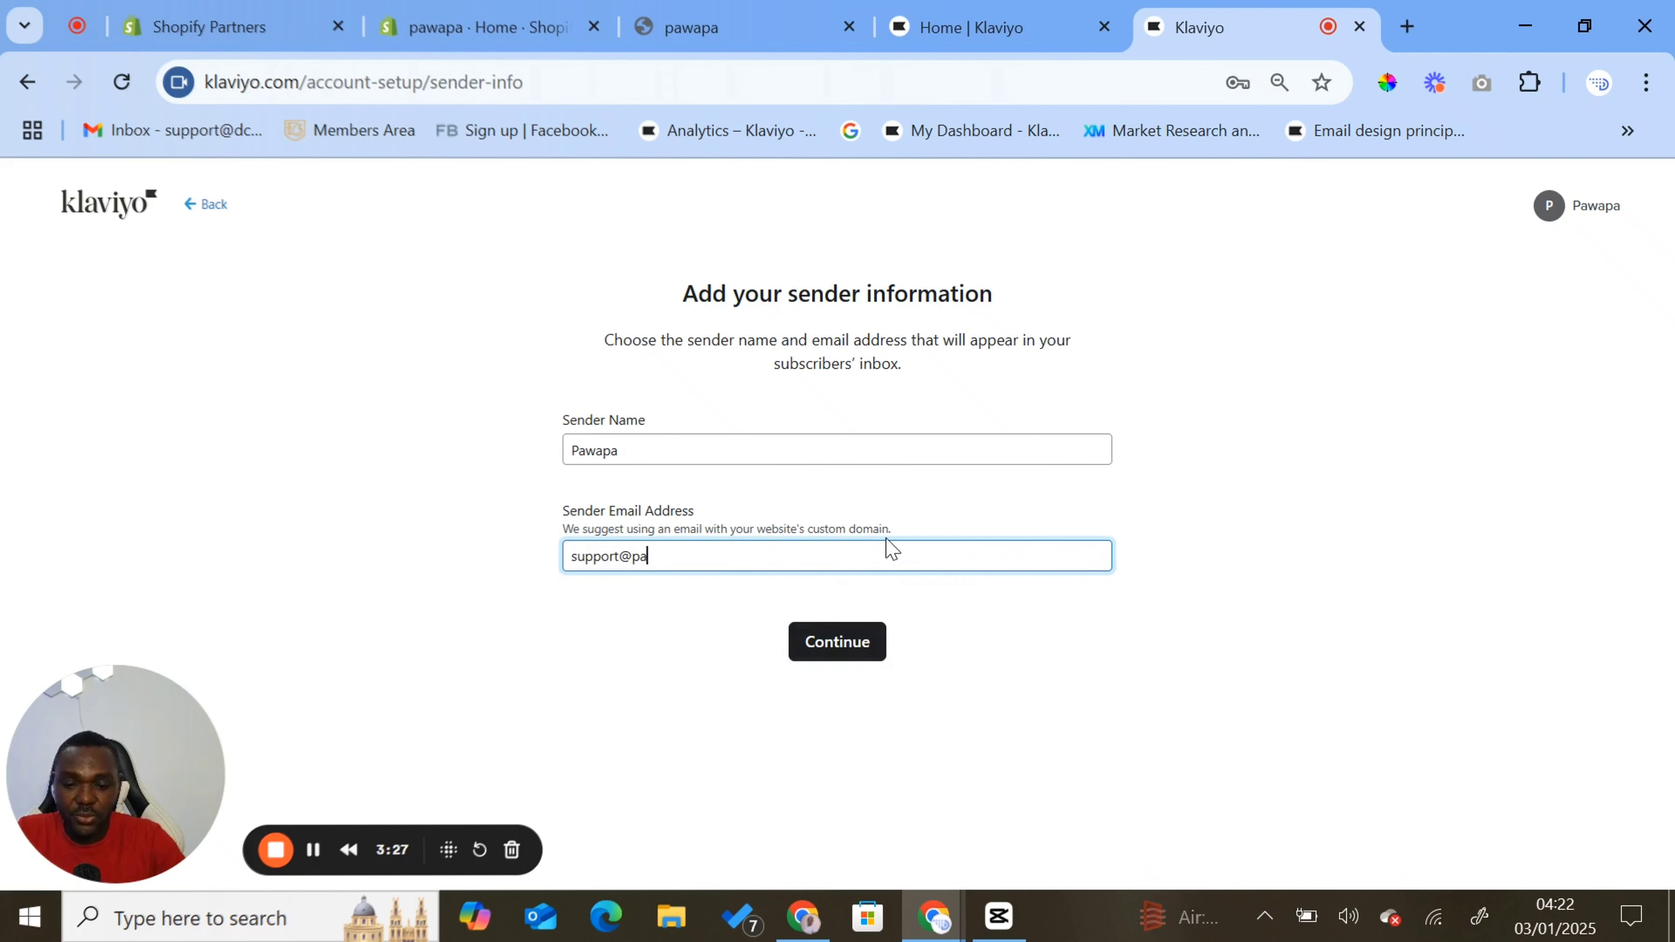
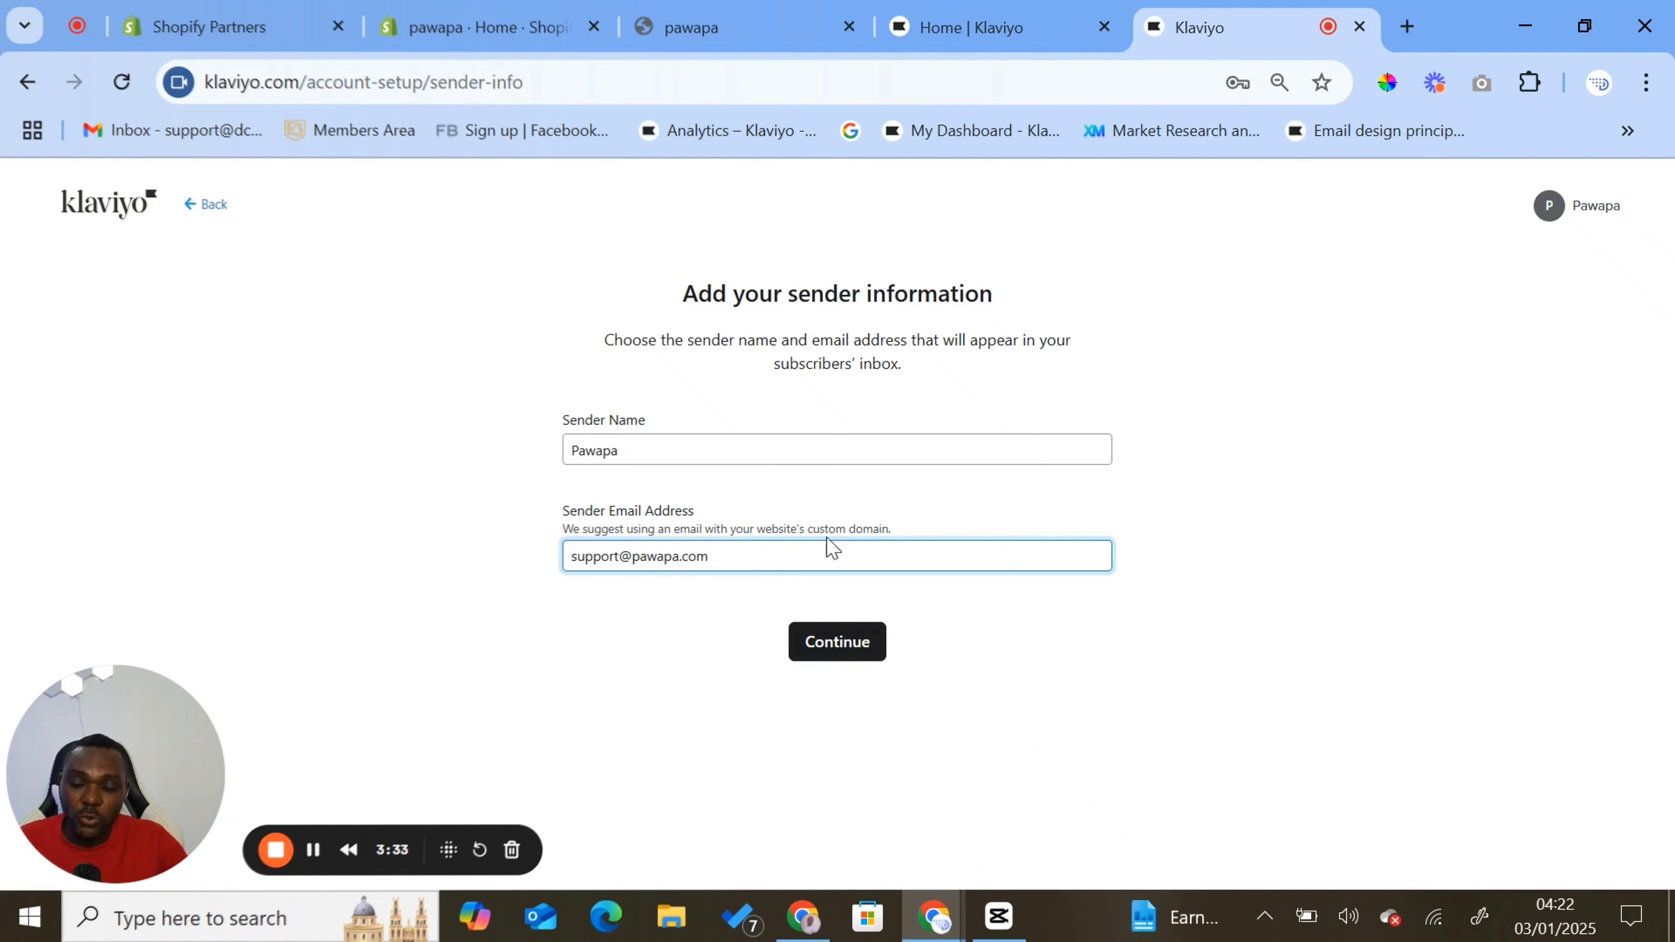
- Add the sender's first name and "@" before Pawapa in the sender name, and submit the sender information
{"action": "left_click", "coordinate": [712, 454]}
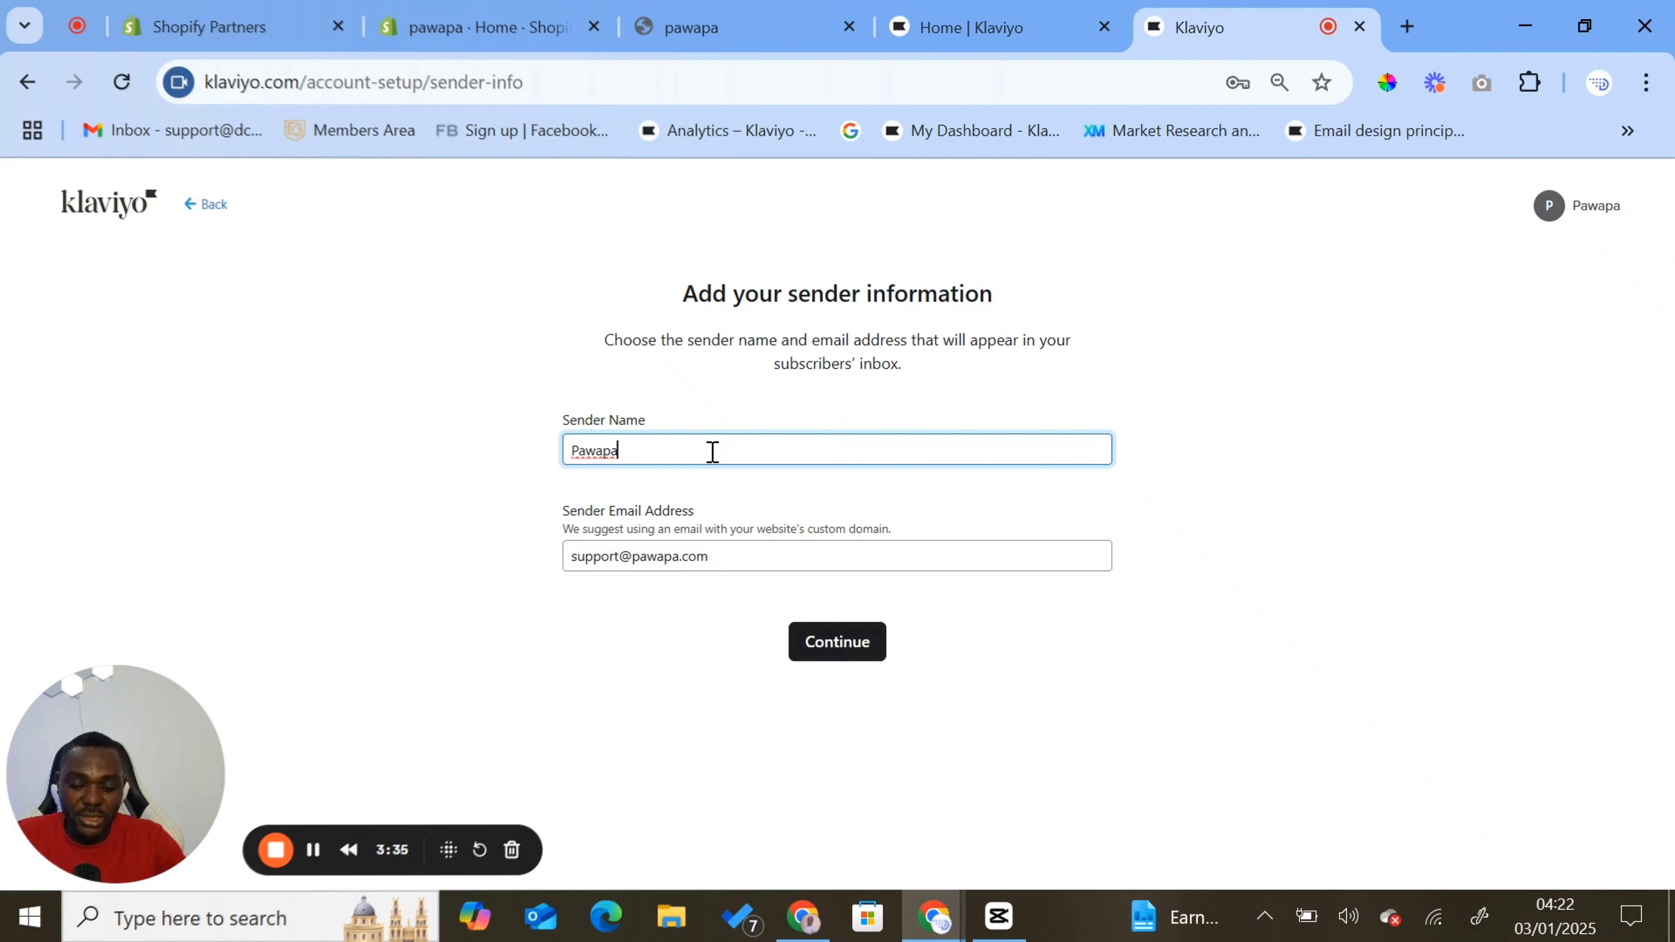
{"action": "key", "text": "Left"}
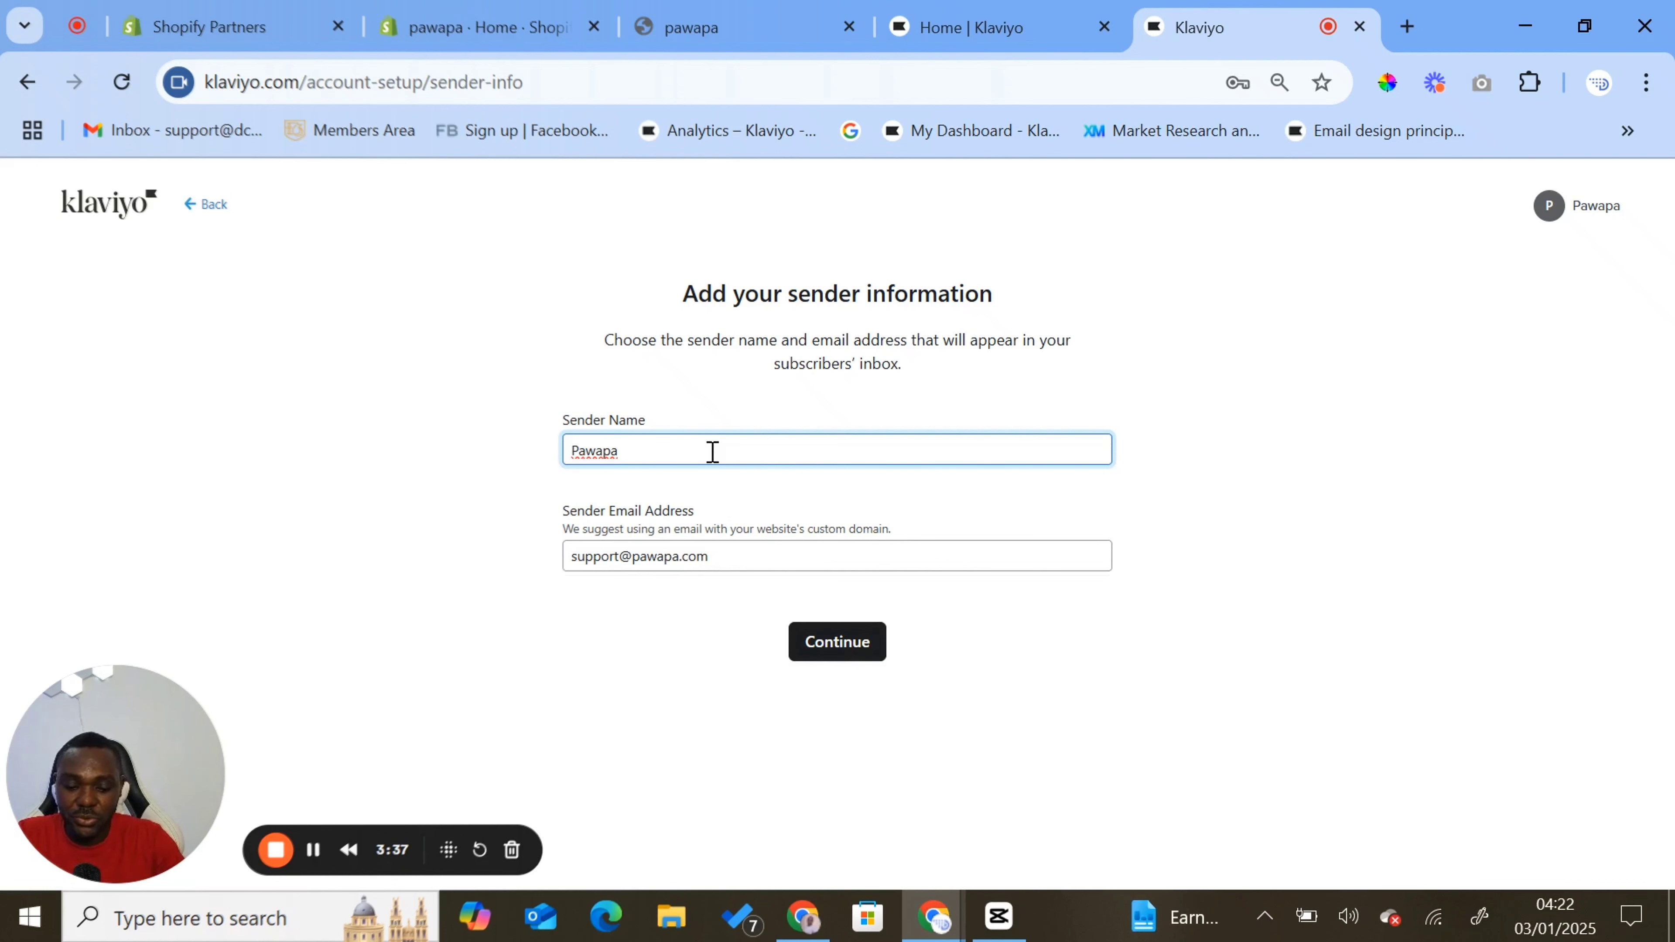
{"action": "type", "text": "Apollos "}
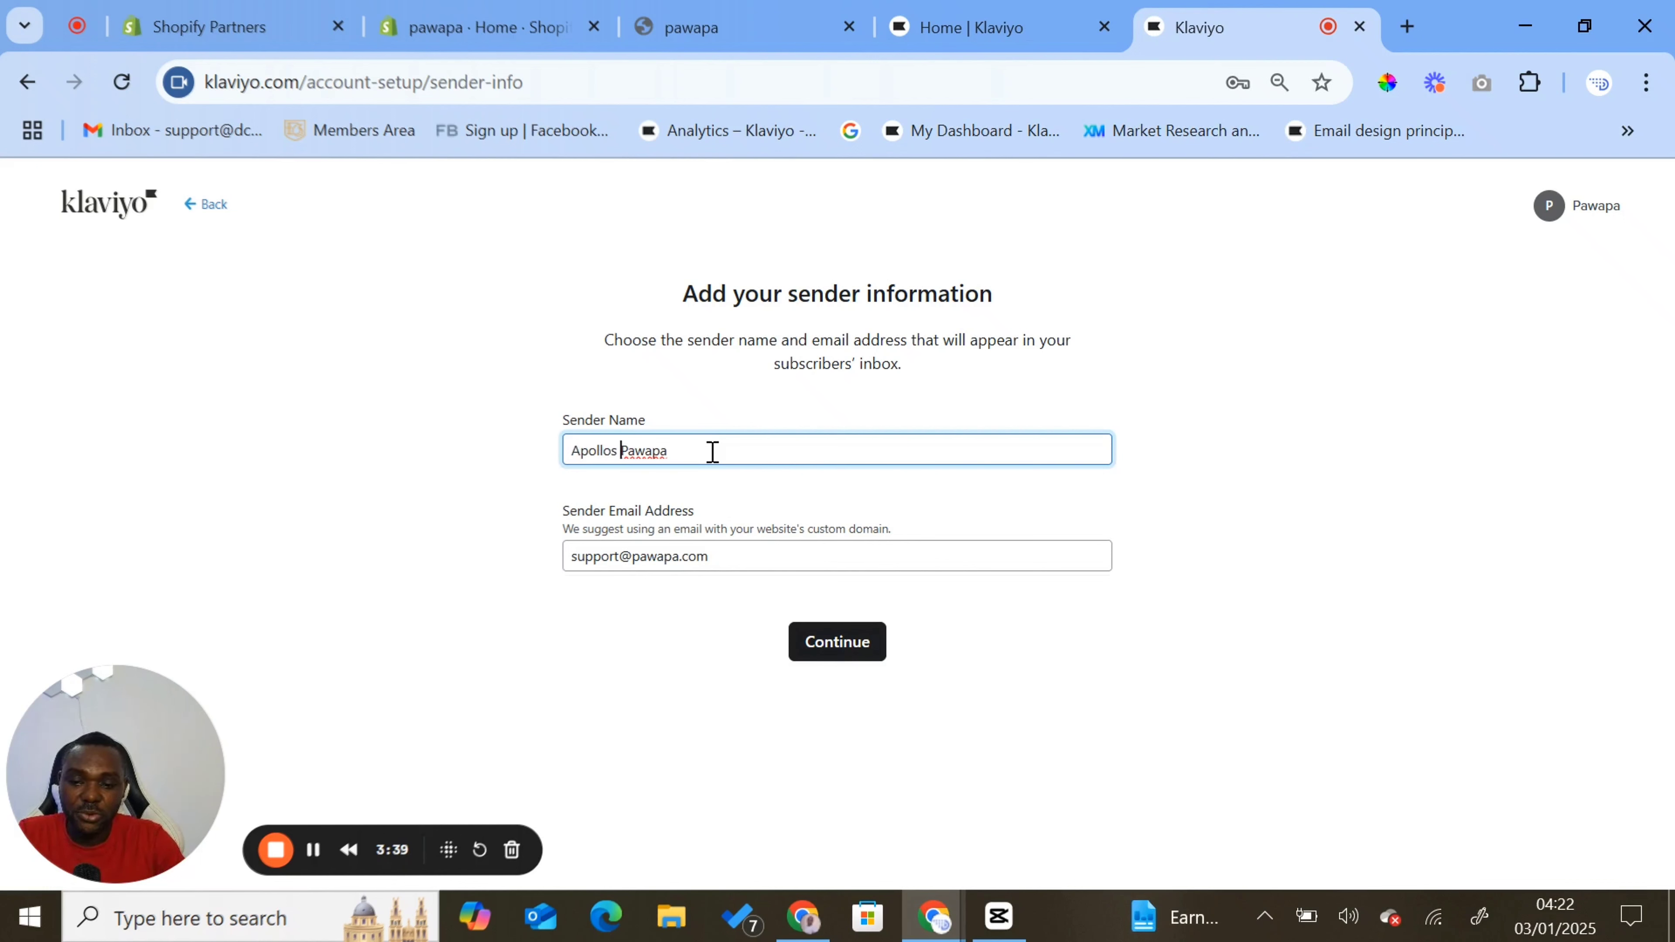
{"action": "type", "text": "@"}
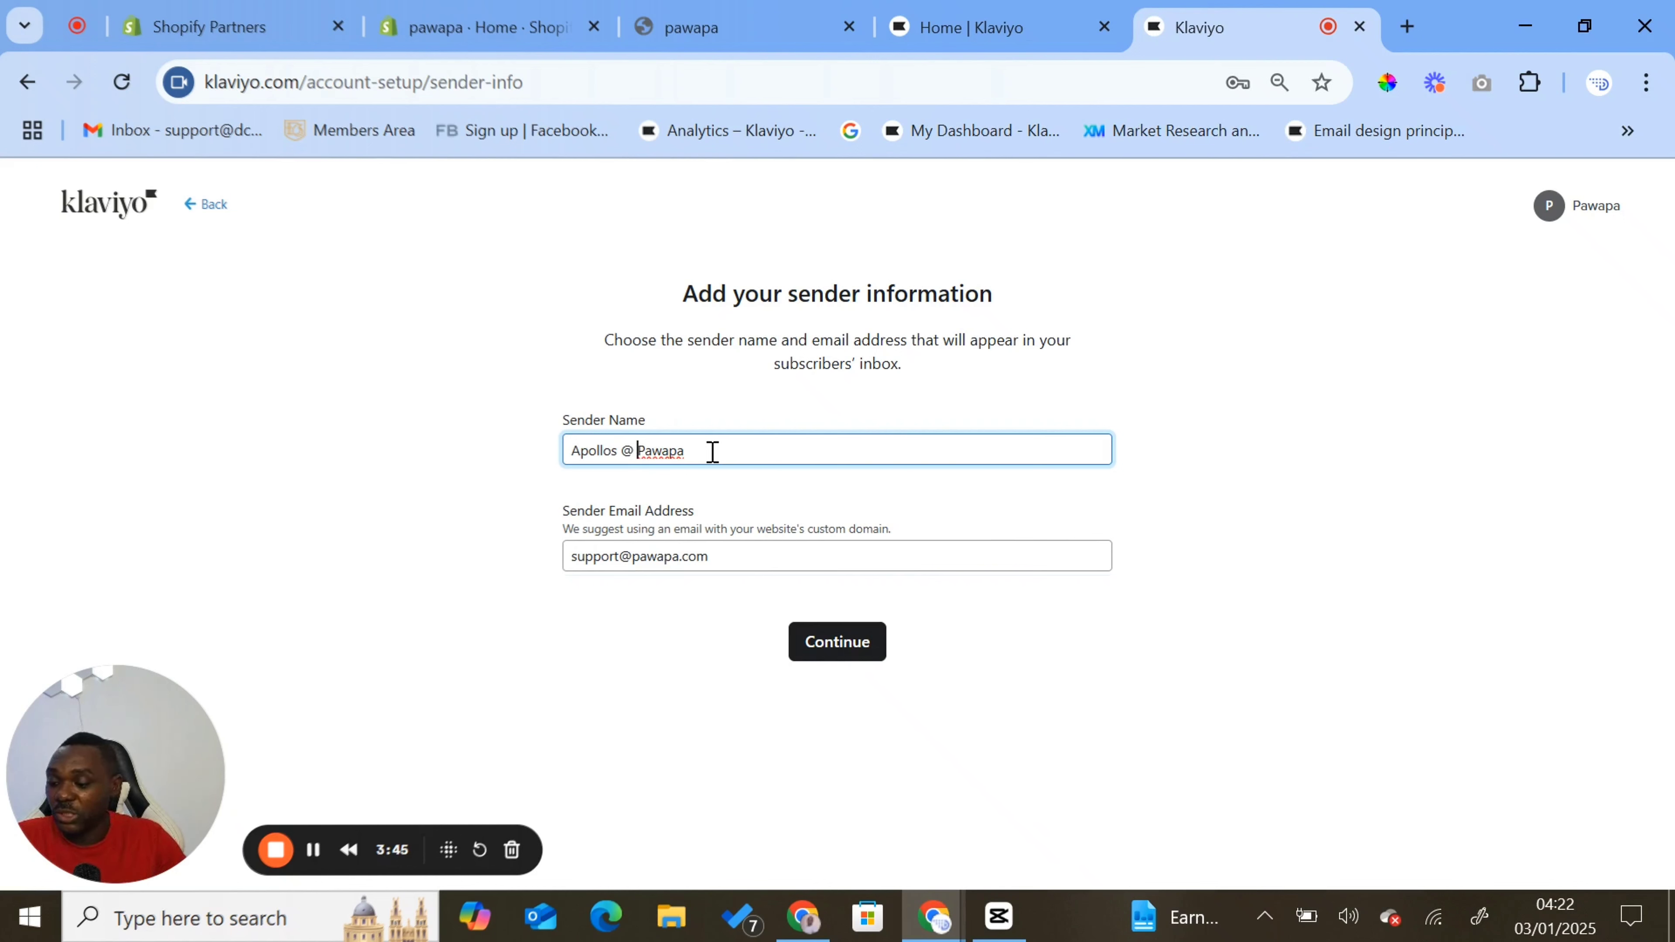
{"action": "left_click", "coordinate": [859, 652]}
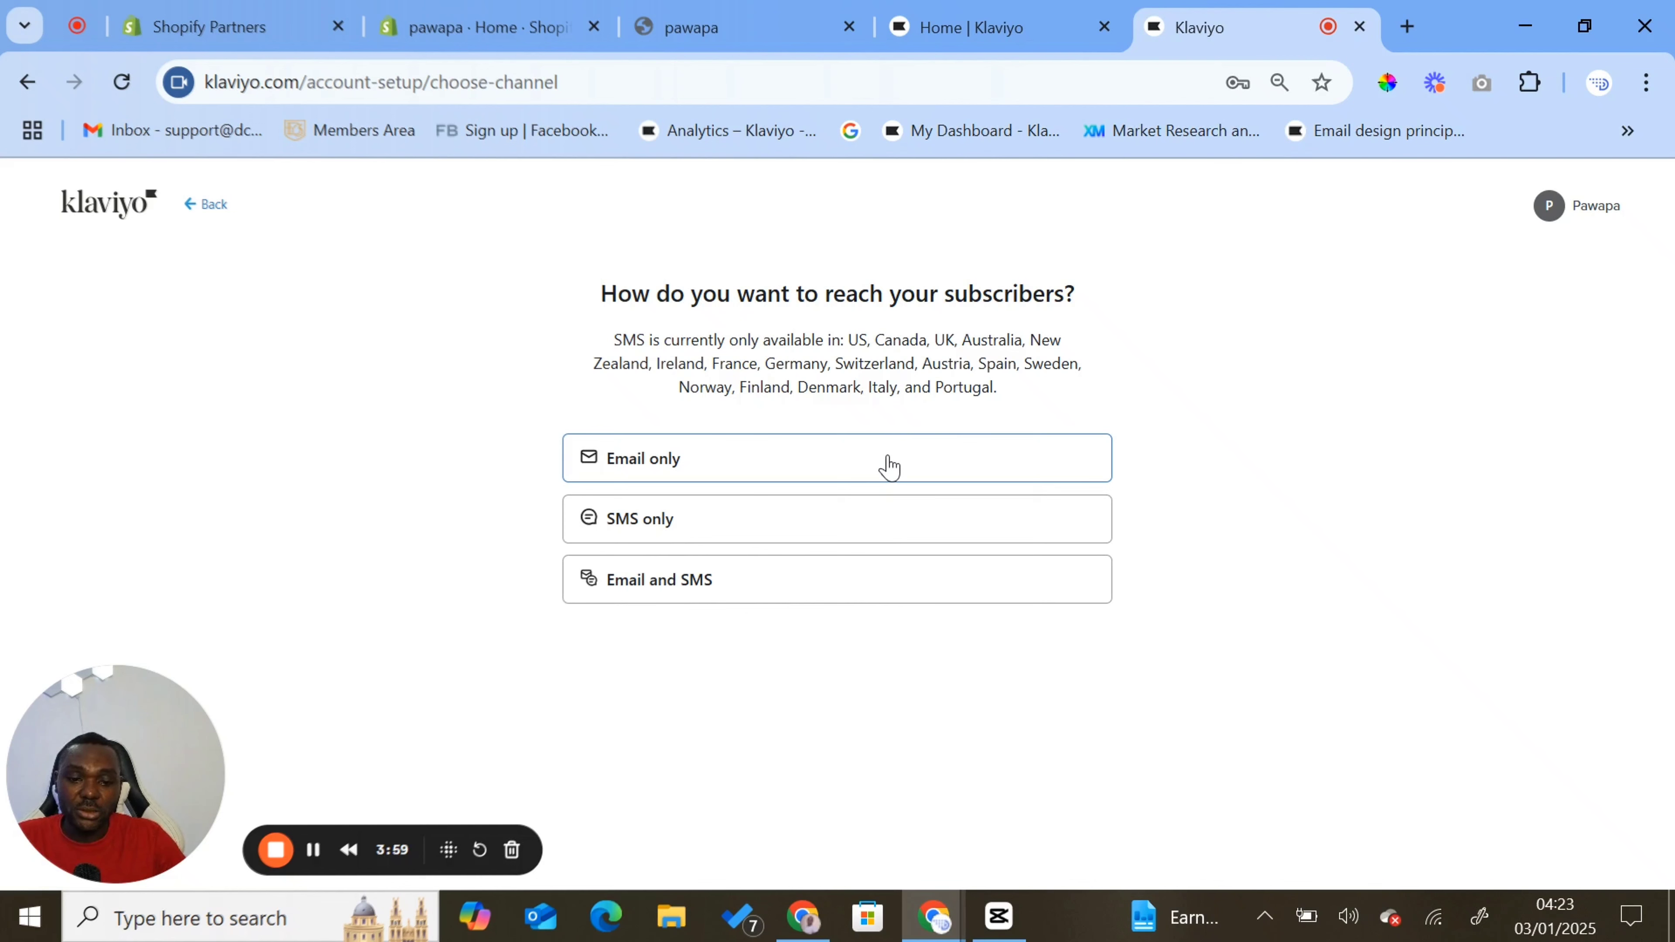
- Choose Email only as the way to reach subscribers and open the guide to Klaviyo website tracking
{"action": "left_click", "coordinate": [763, 465]}
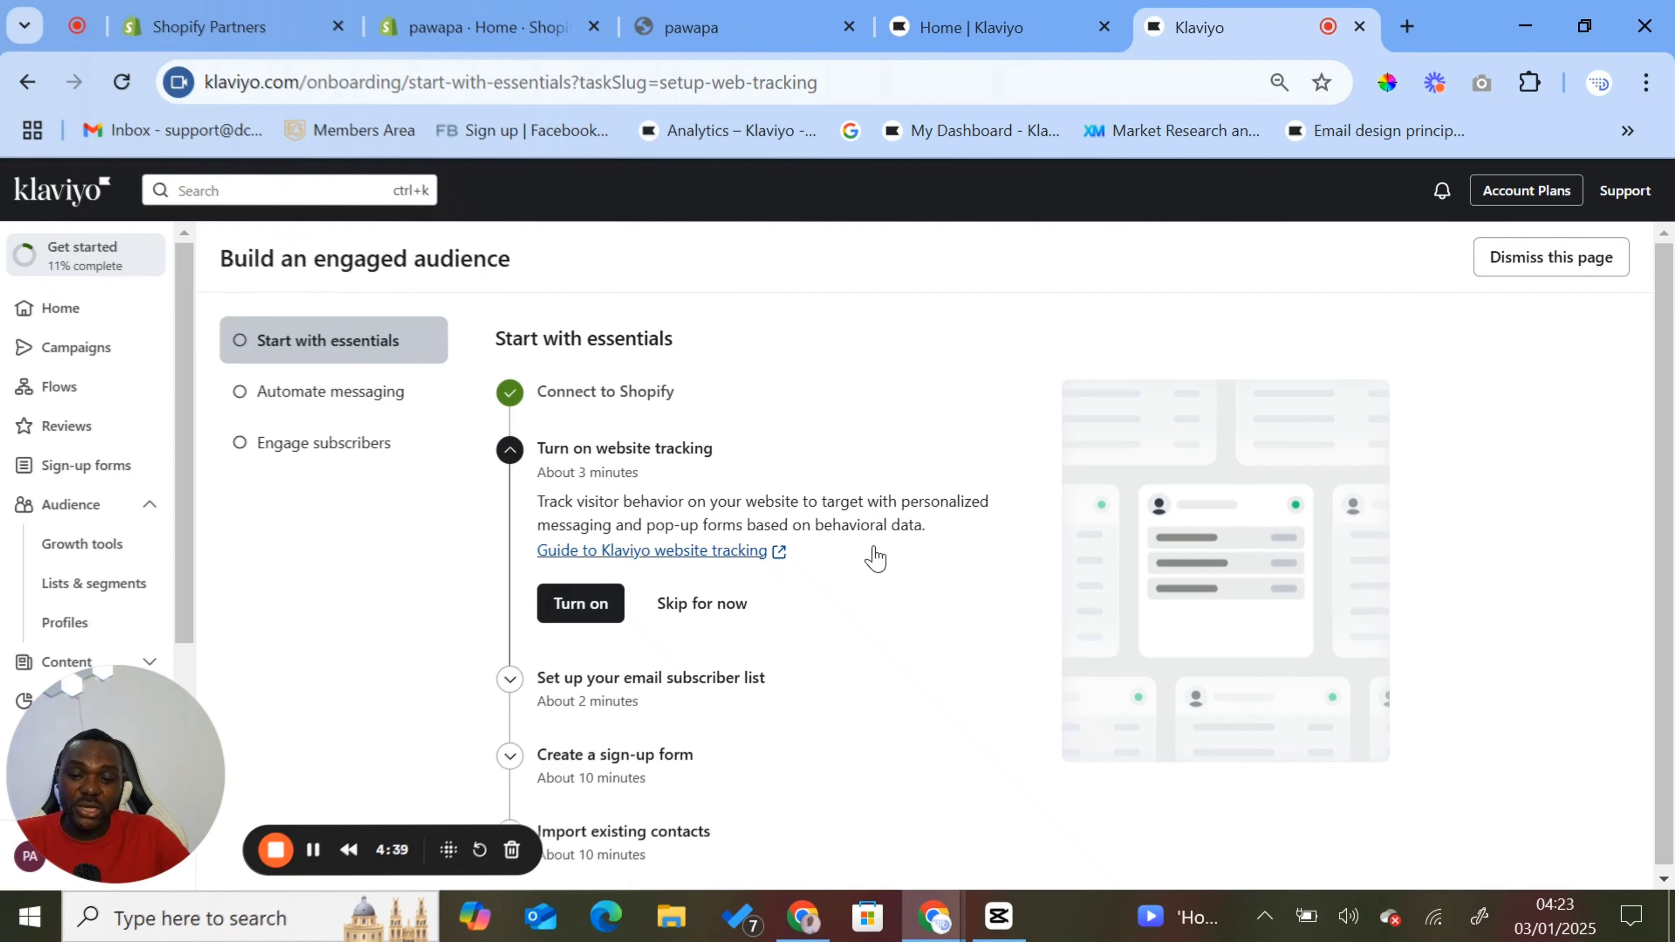
{"action": "left_click", "coordinate": [780, 555]}
{"action": "left_click", "coordinate": [1010, 27]}
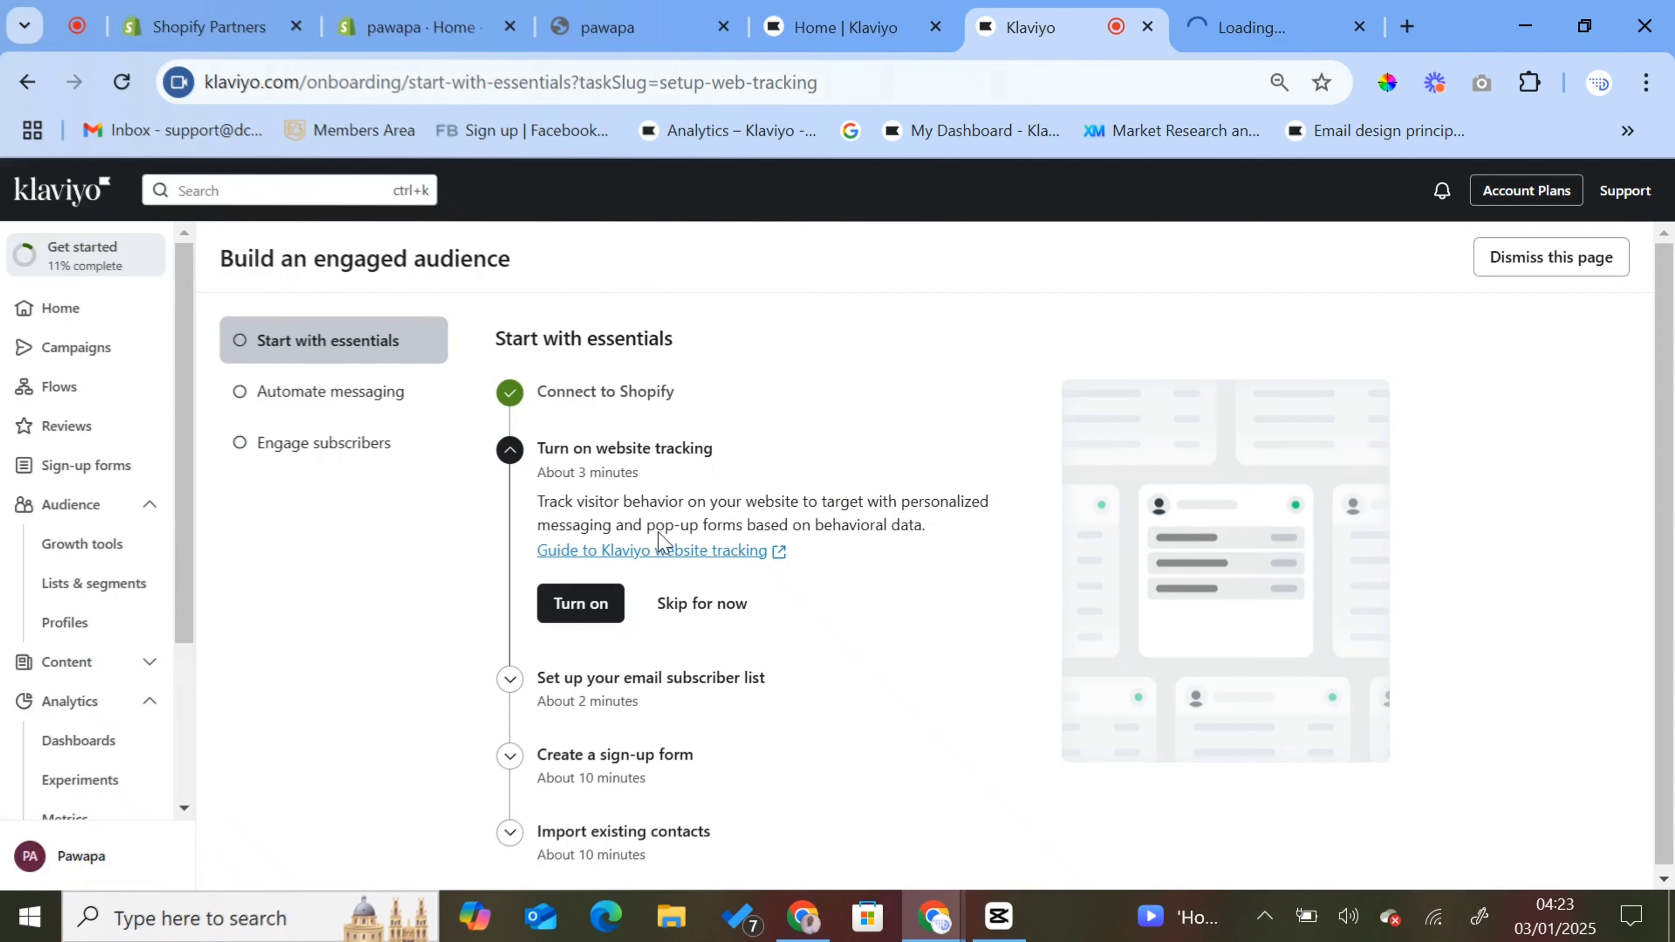
- Turn on website tracking by saving the enabled Klaviyo Onsite Javascript app embed in the Shopify theme, and close the tracking setup
{"action": "left_click", "coordinate": [580, 603]}
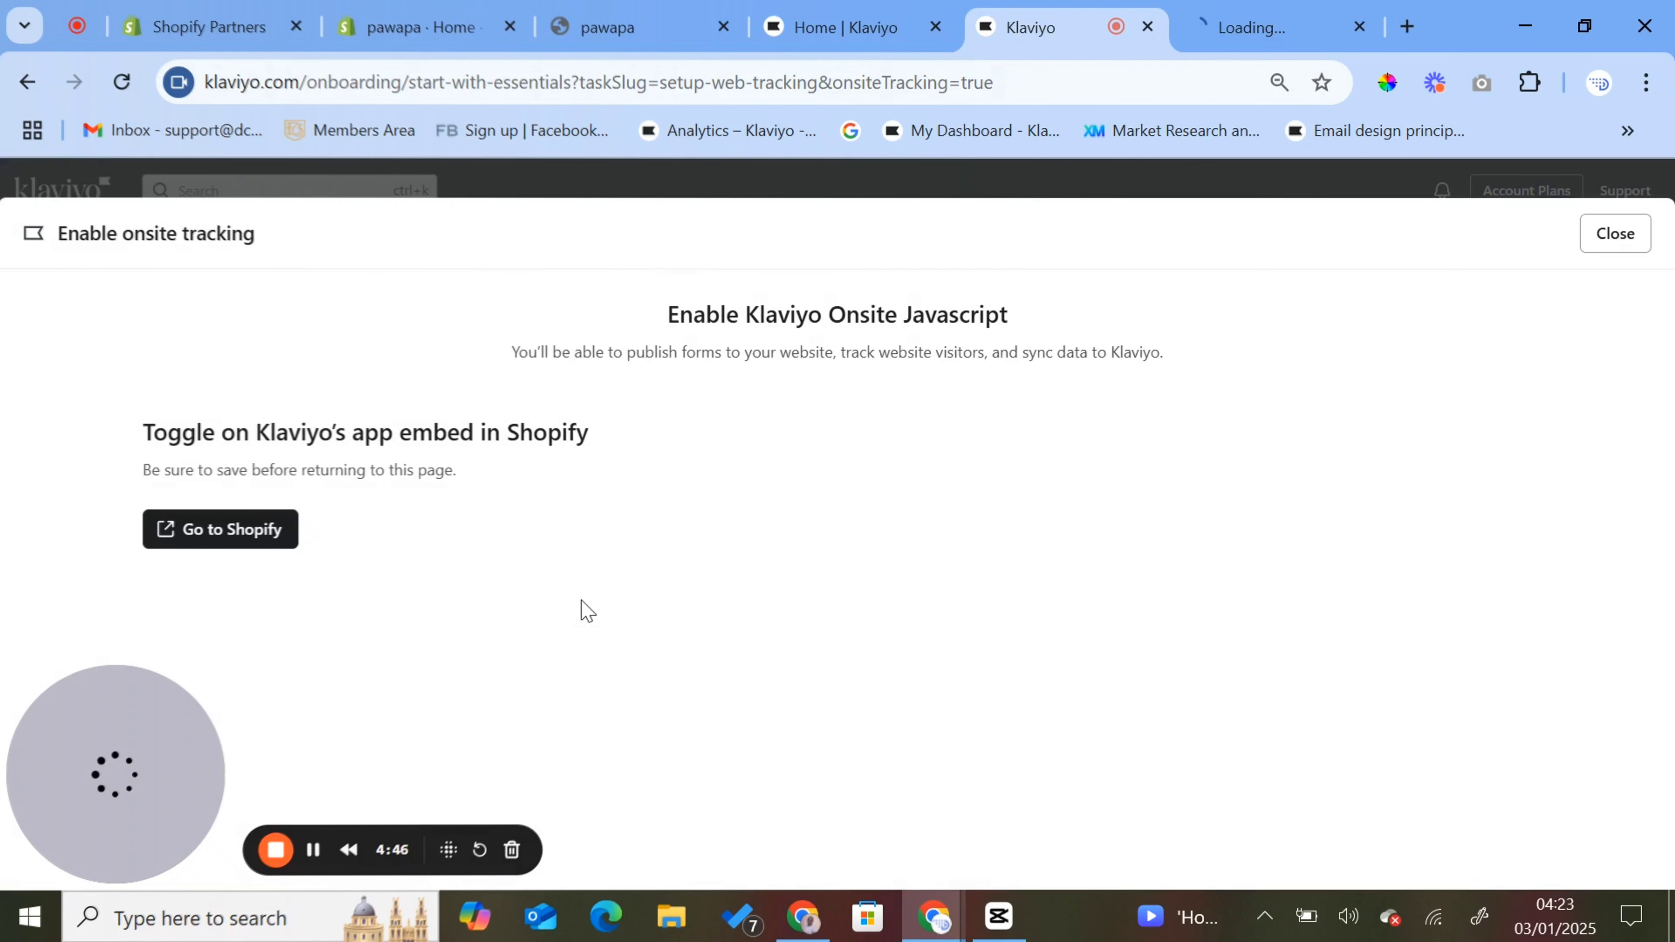
{"action": "left_click", "coordinate": [257, 537]}
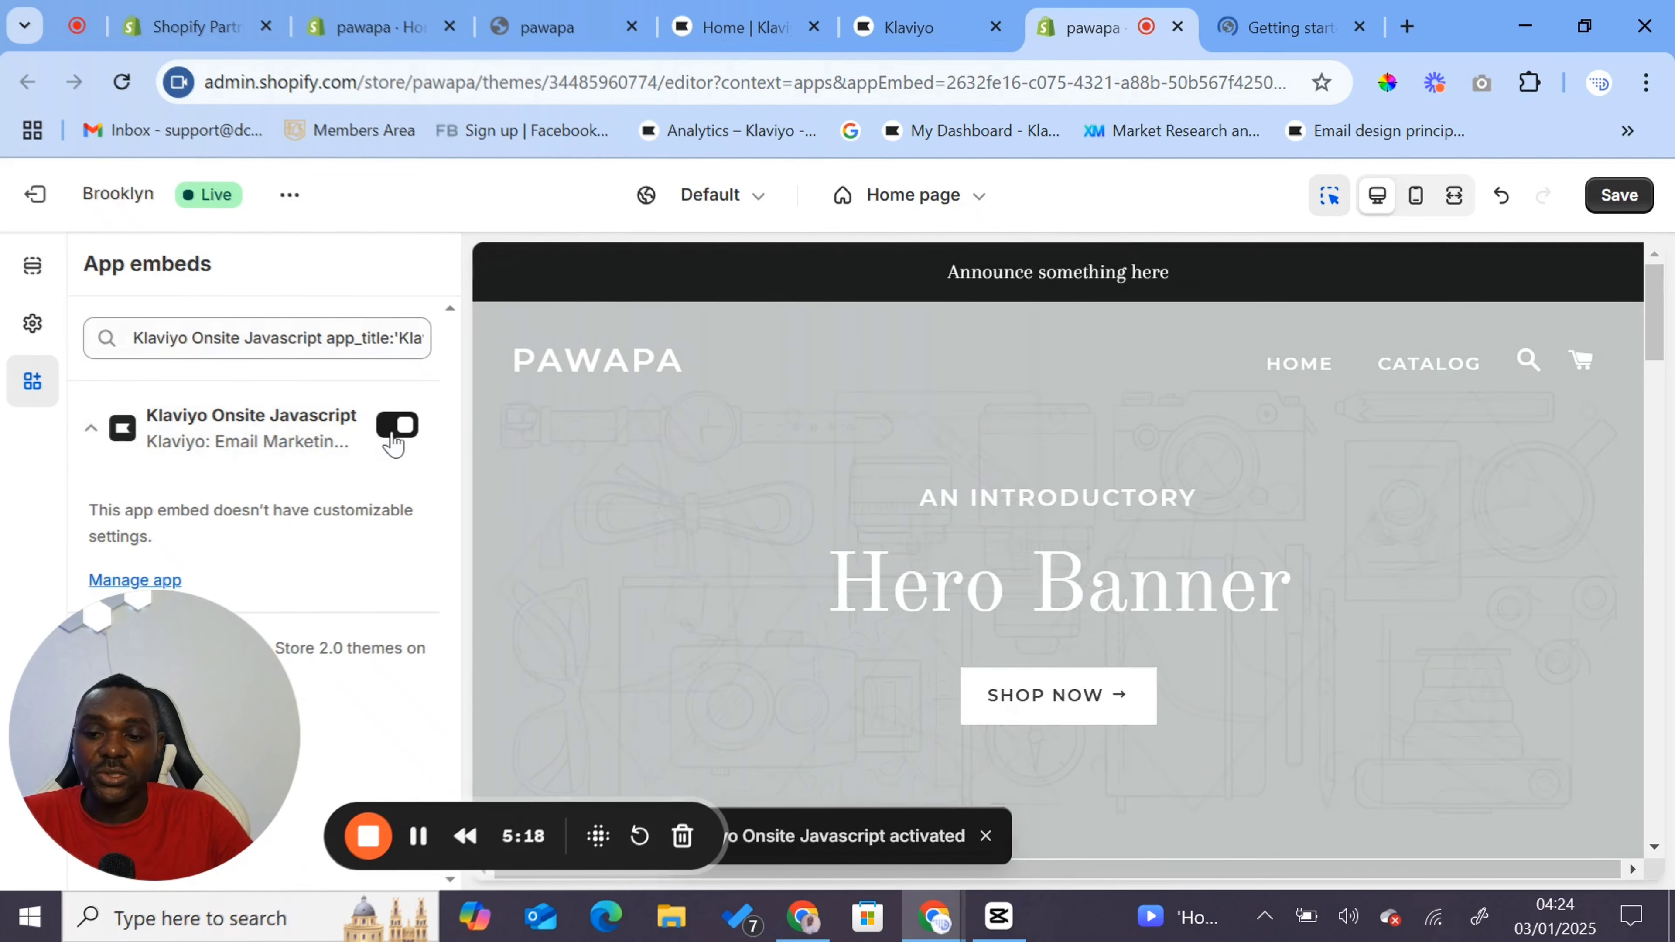
{"action": "left_click", "coordinate": [1621, 197]}
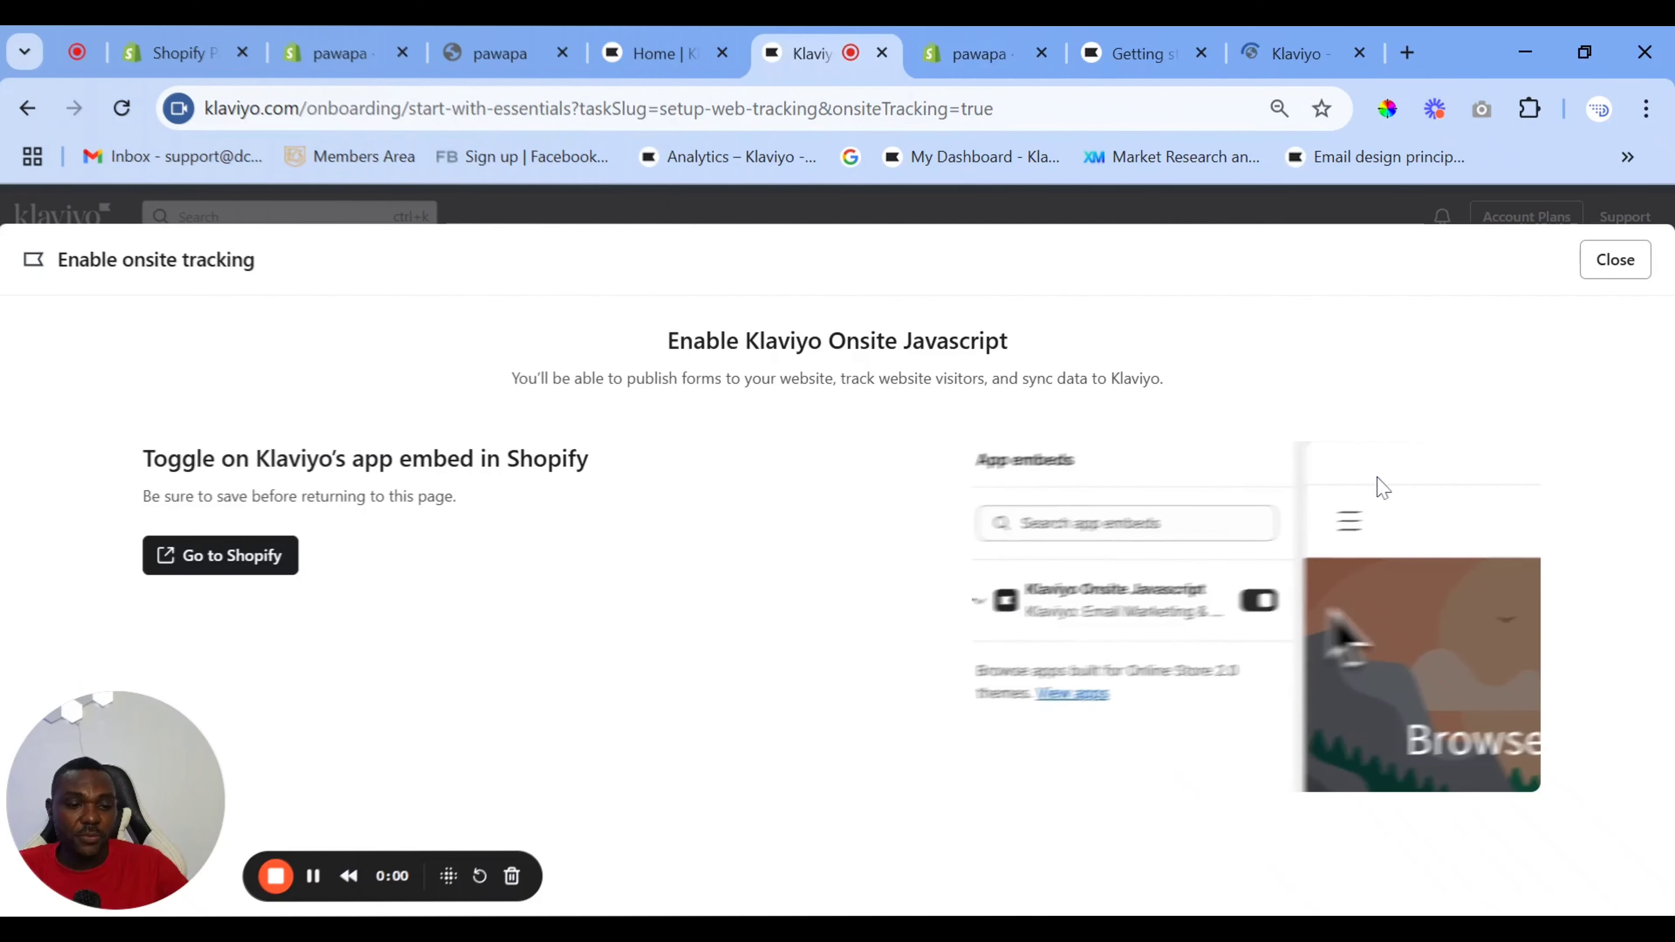
{"action": "left_click", "coordinate": [1613, 264]}
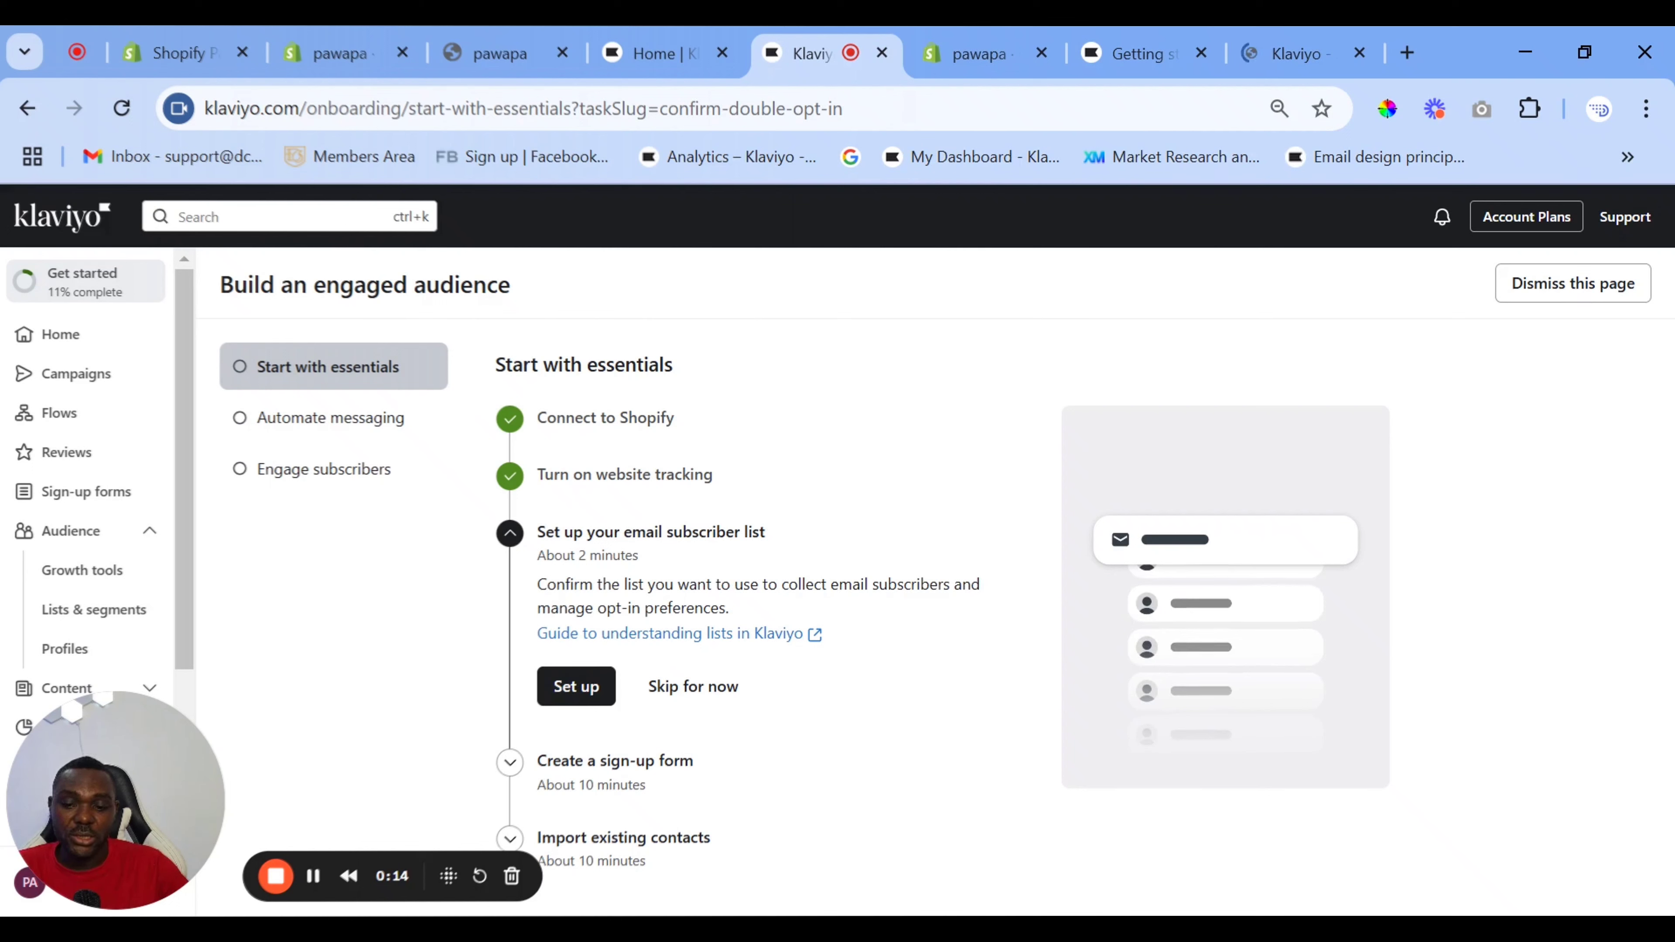
- Start the email subscriber list setup and select Email List as the main email list
{"action": "left_click", "coordinate": [578, 690]}
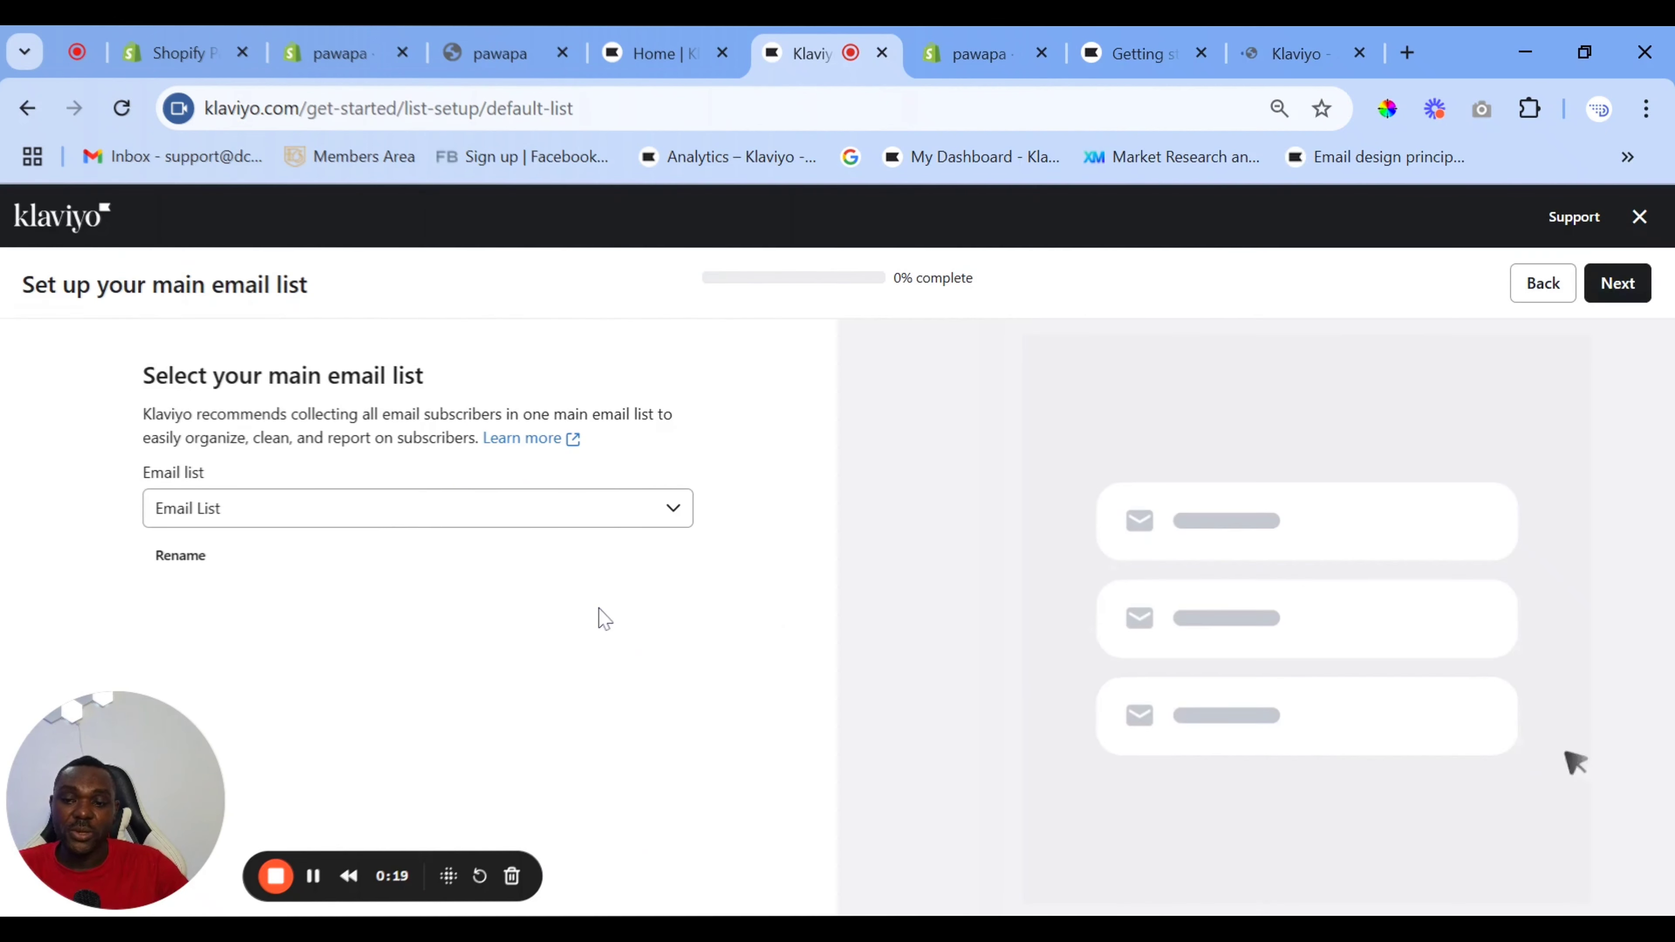
{"action": "left_click", "coordinate": [475, 513]}
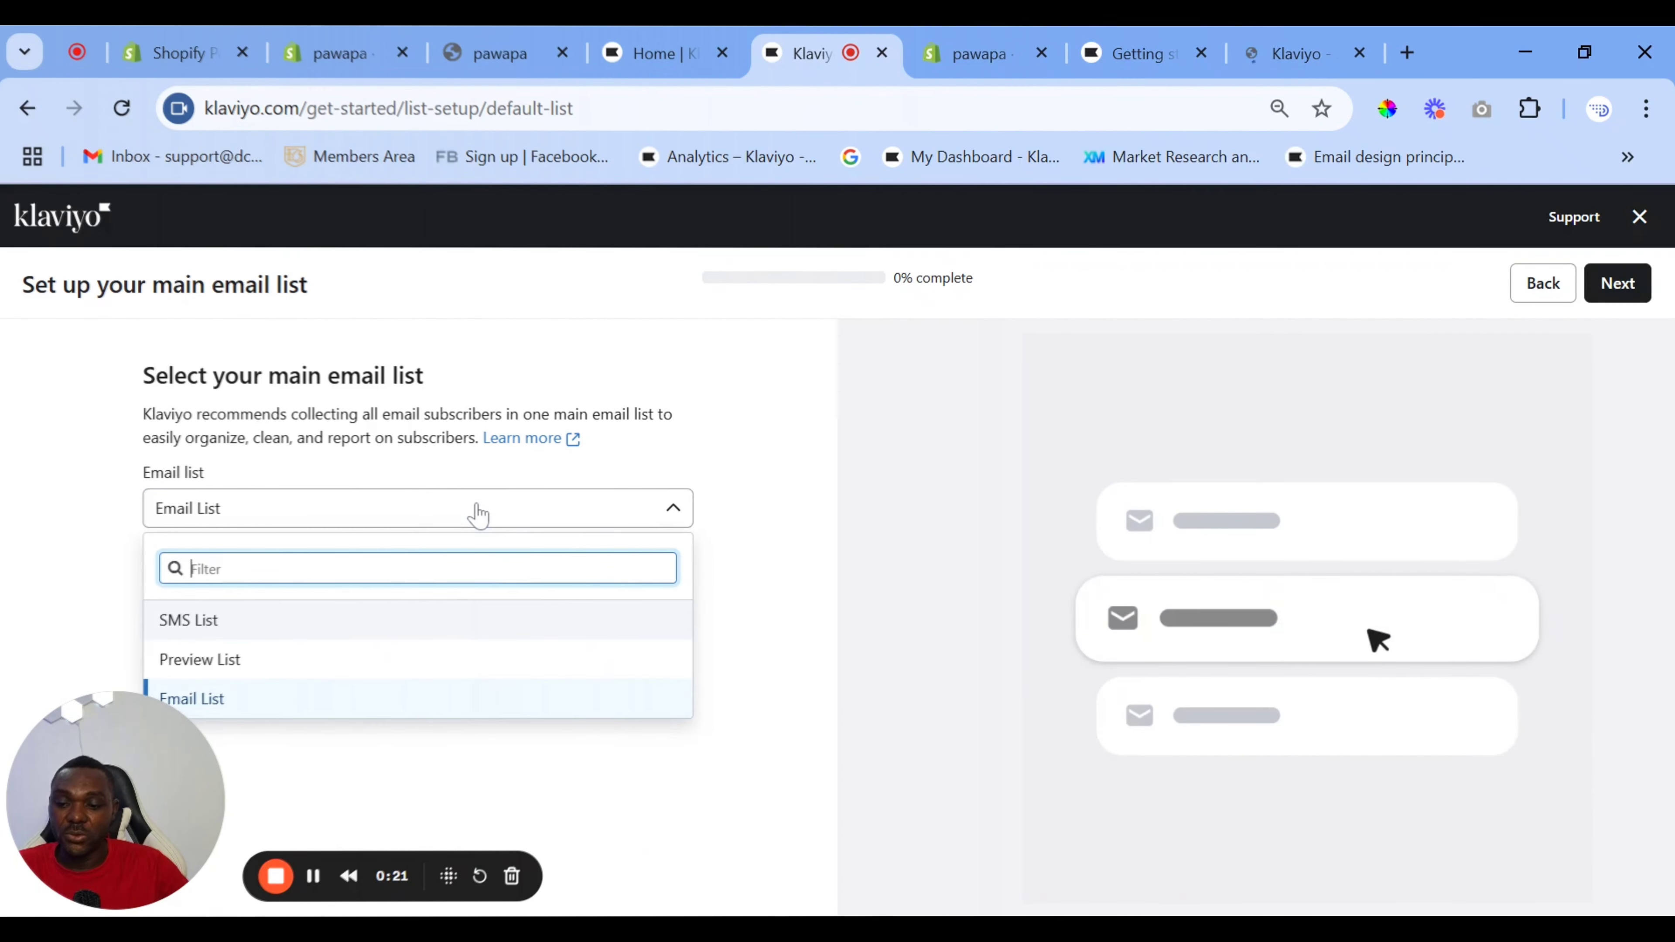
{"action": "left_click", "coordinate": [329, 703]}
{"action": "left_click", "coordinate": [1617, 283]}
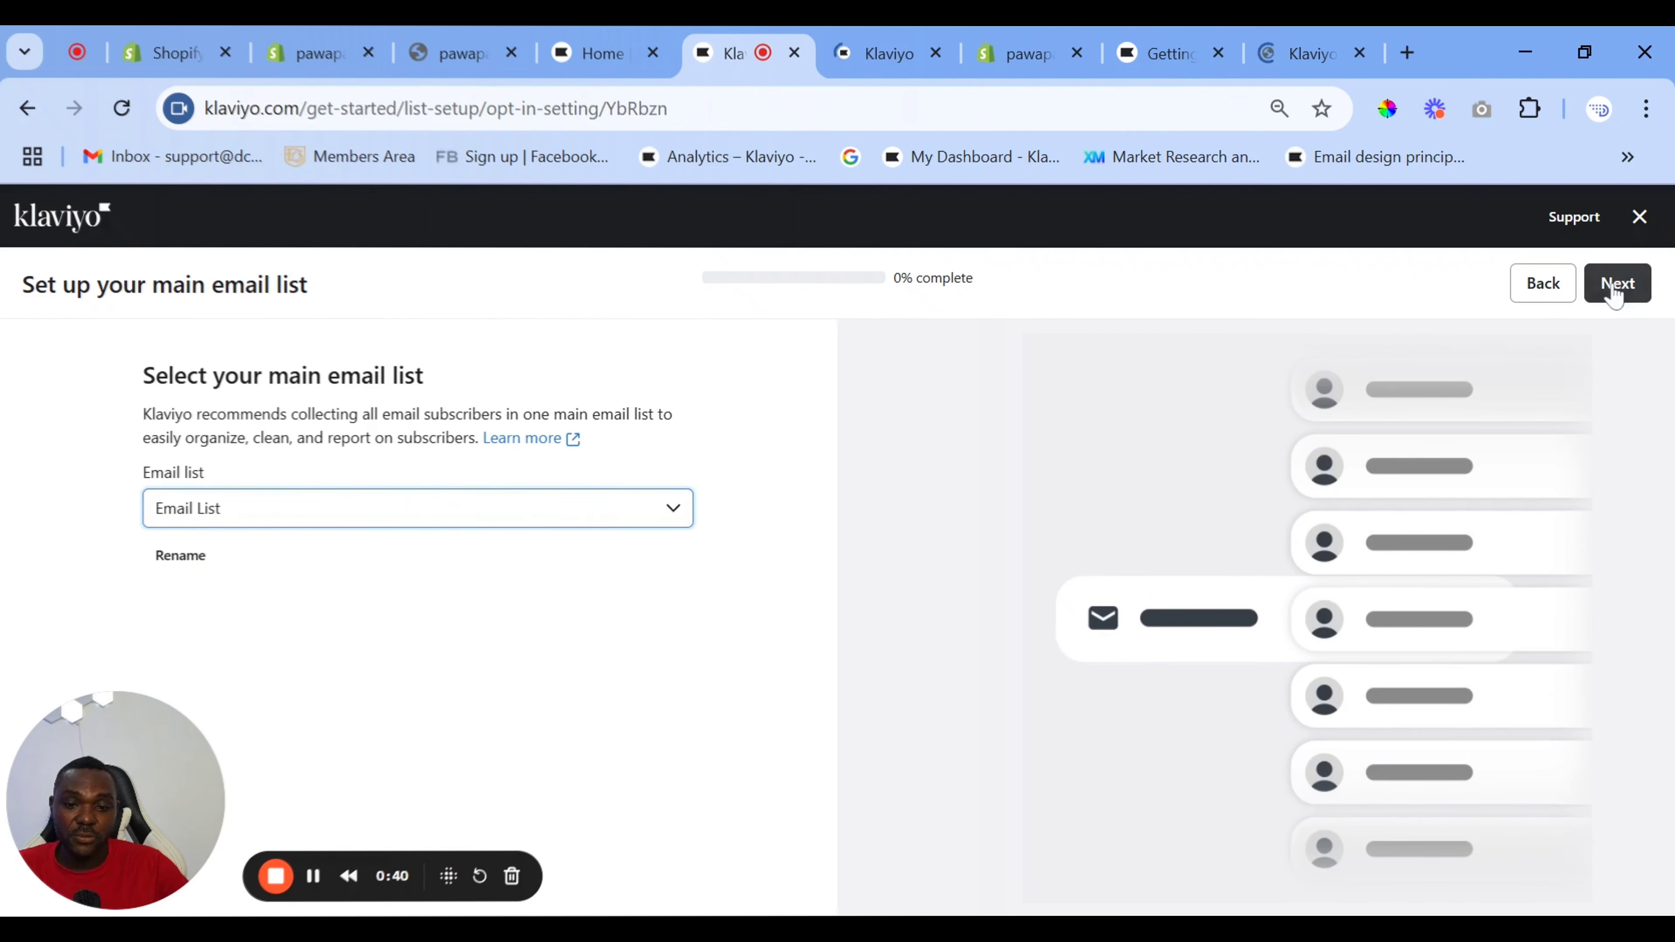
- Choose Single opt-in for the main email list and finish the list setup
{"action": "scroll", "coordinate": [422, 569], "scroll_direction": "down", "scroll_amount": 1}
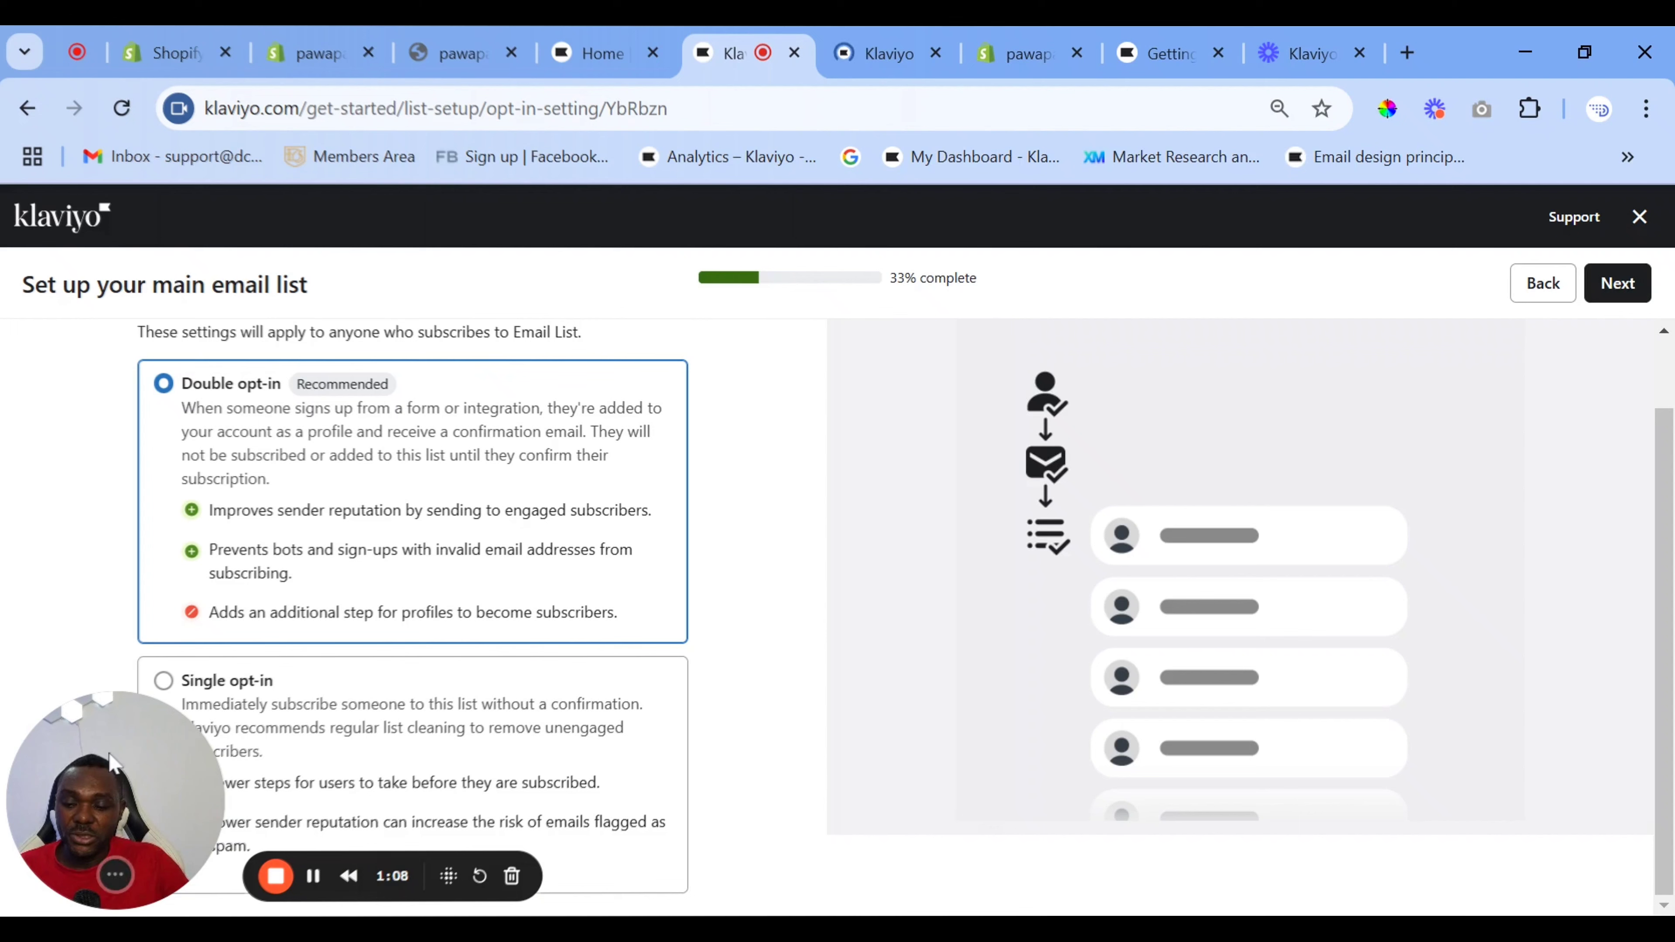
{"action": "left_click_drag", "start_coordinate": [189, 796], "coordinate": [1329, 692]}
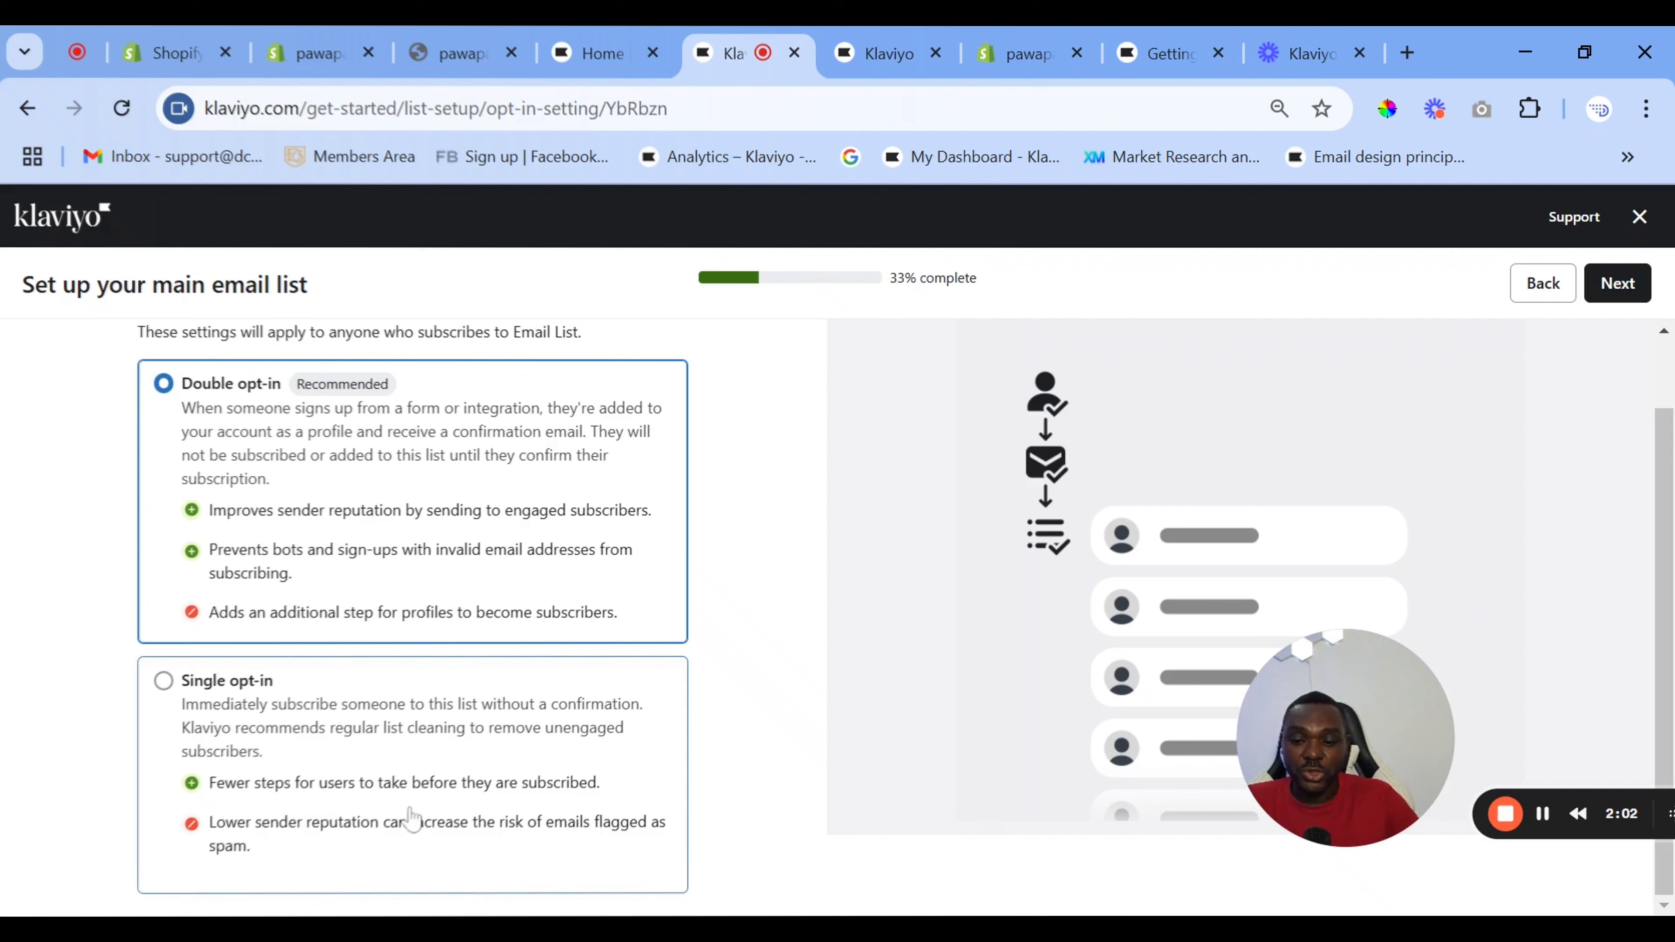
{"action": "left_click", "coordinate": [382, 759]}
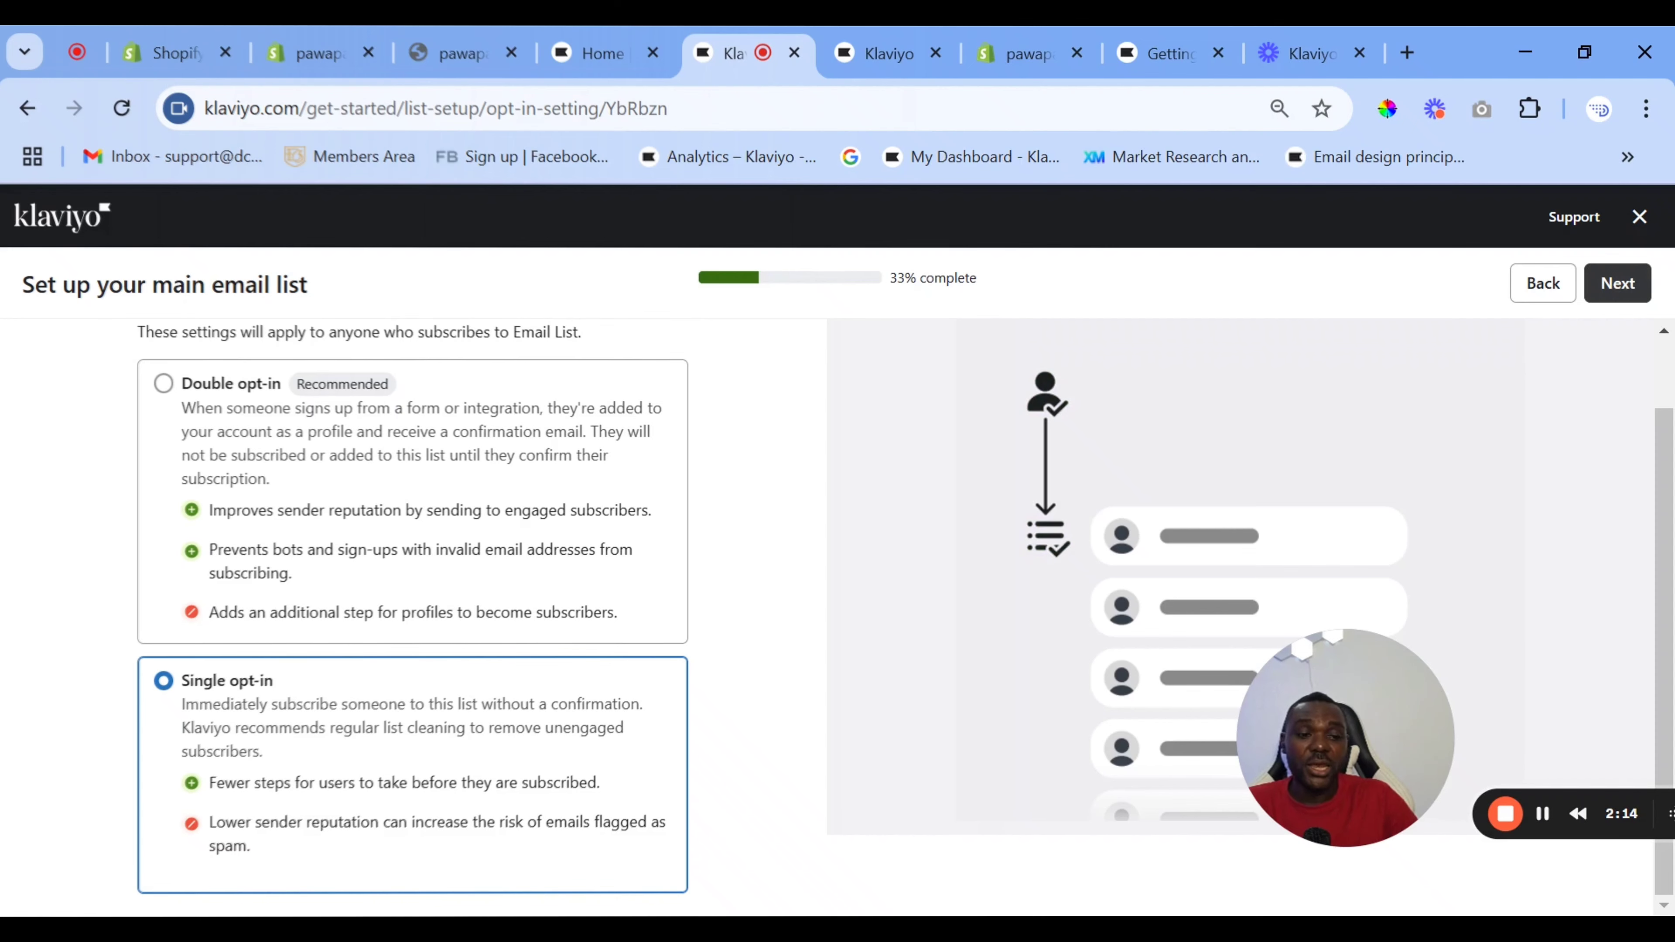
{"action": "left_click", "coordinate": [1618, 282]}
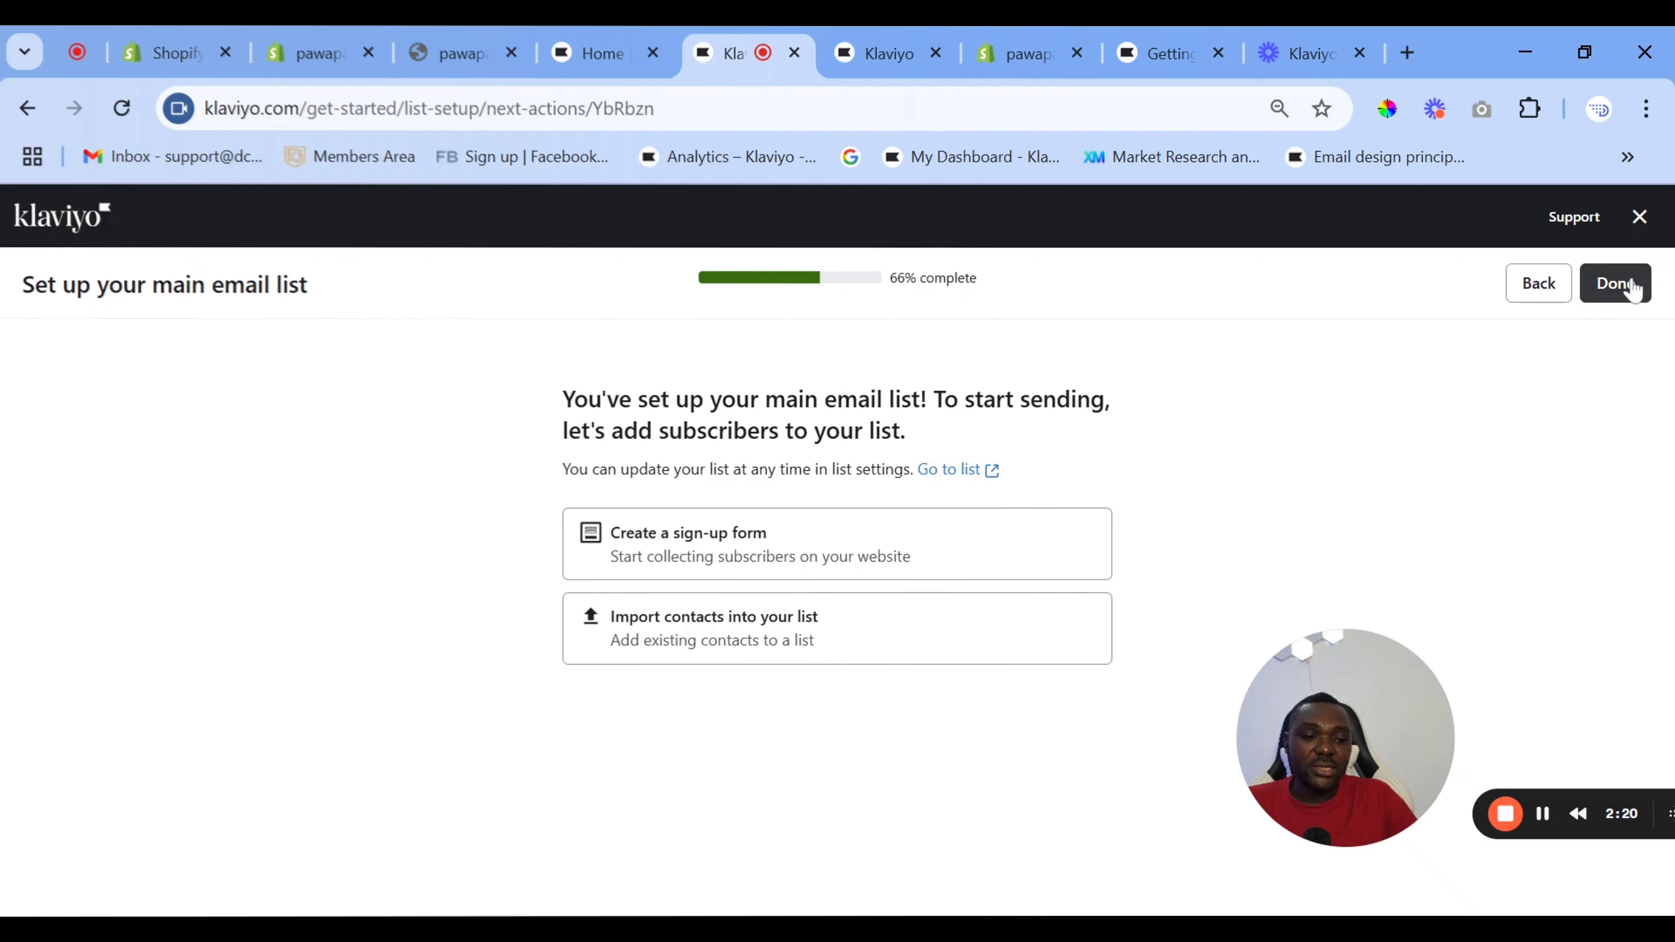
{"action": "left_click", "coordinate": [1616, 283]}
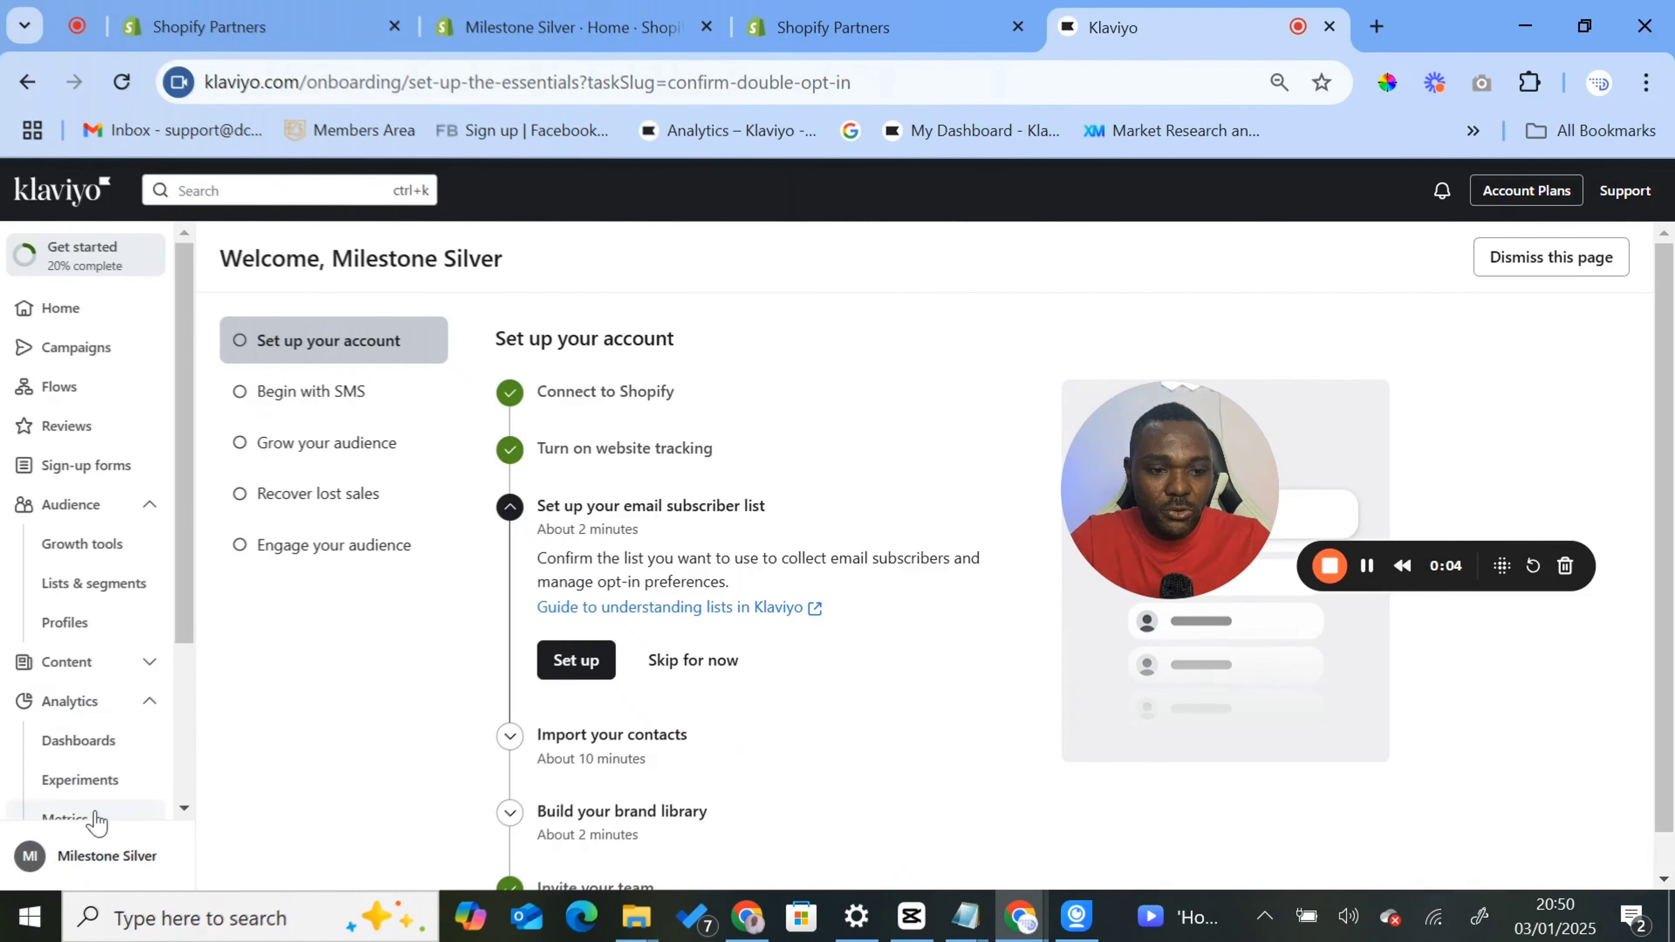
- Open the domain settings of the Milestone Silver account and start connecting milestonesilver.com as the root domain
{"action": "left_click", "coordinate": [104, 858]}
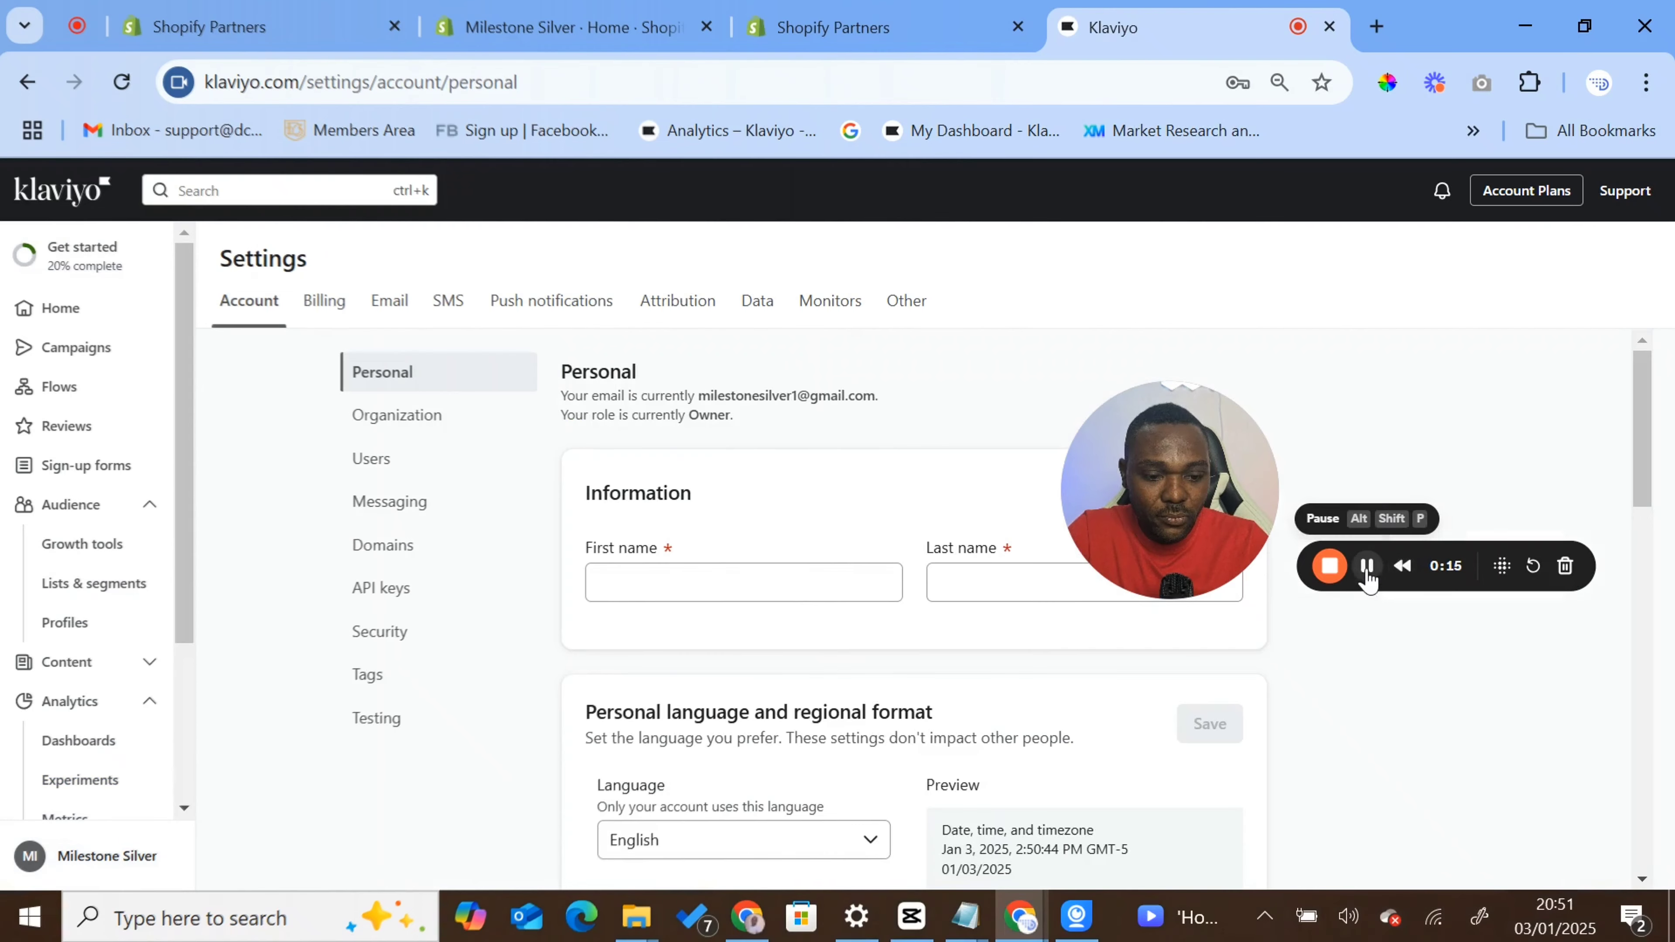
{"action": "left_click", "coordinate": [399, 562]}
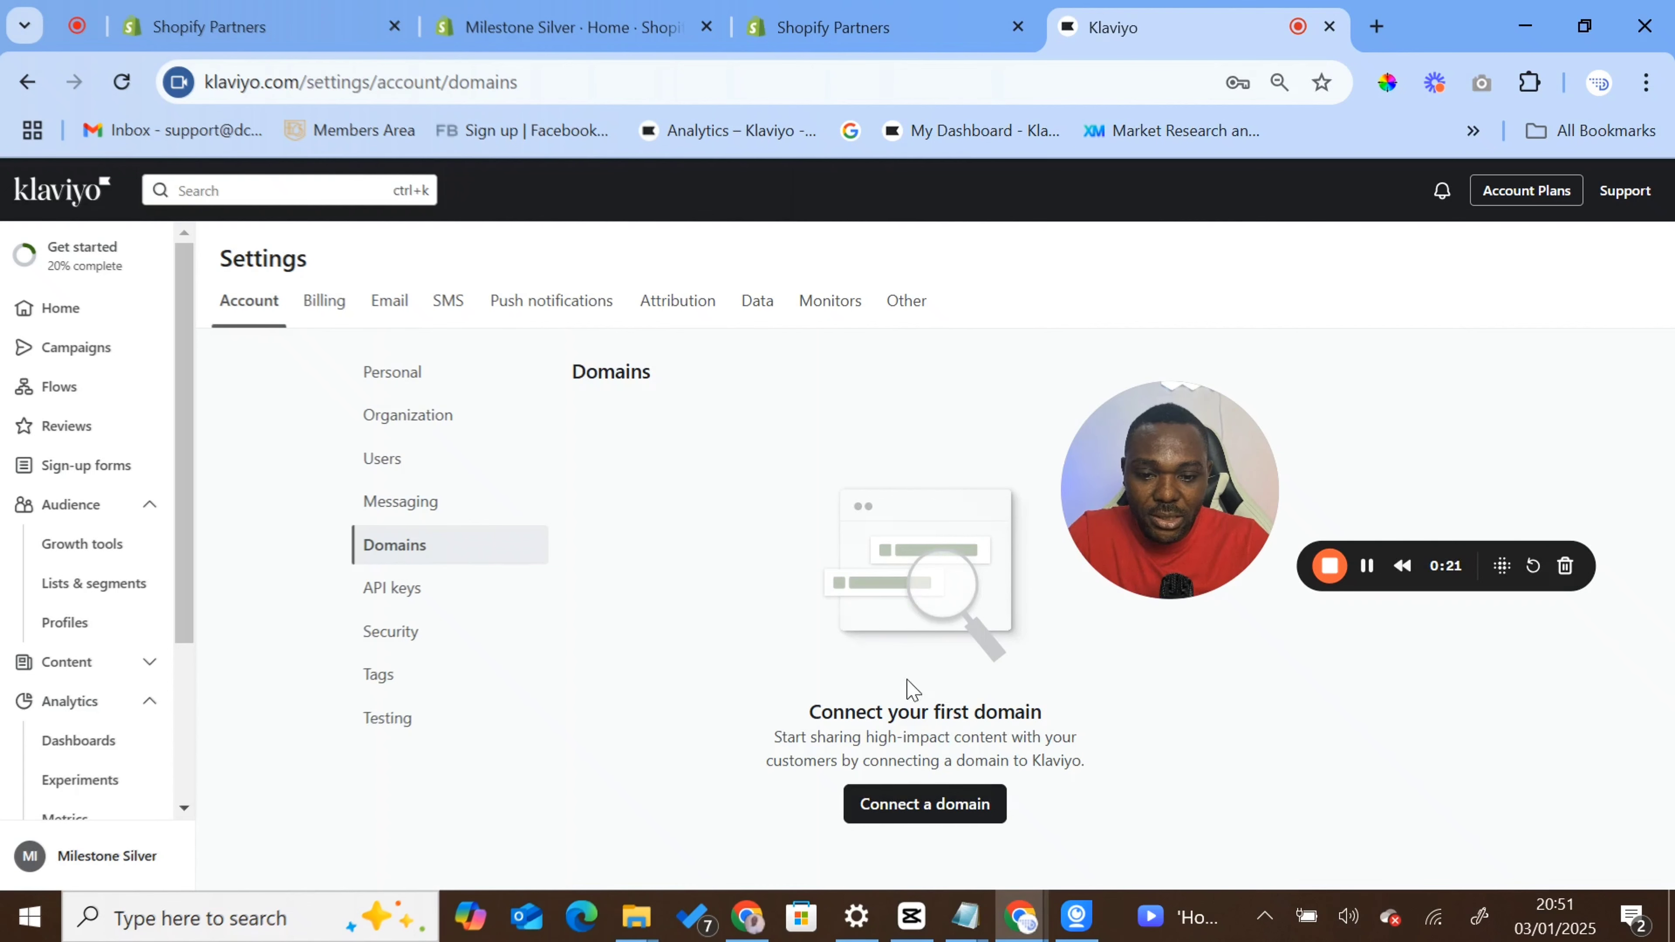
{"action": "left_click", "coordinate": [926, 805]}
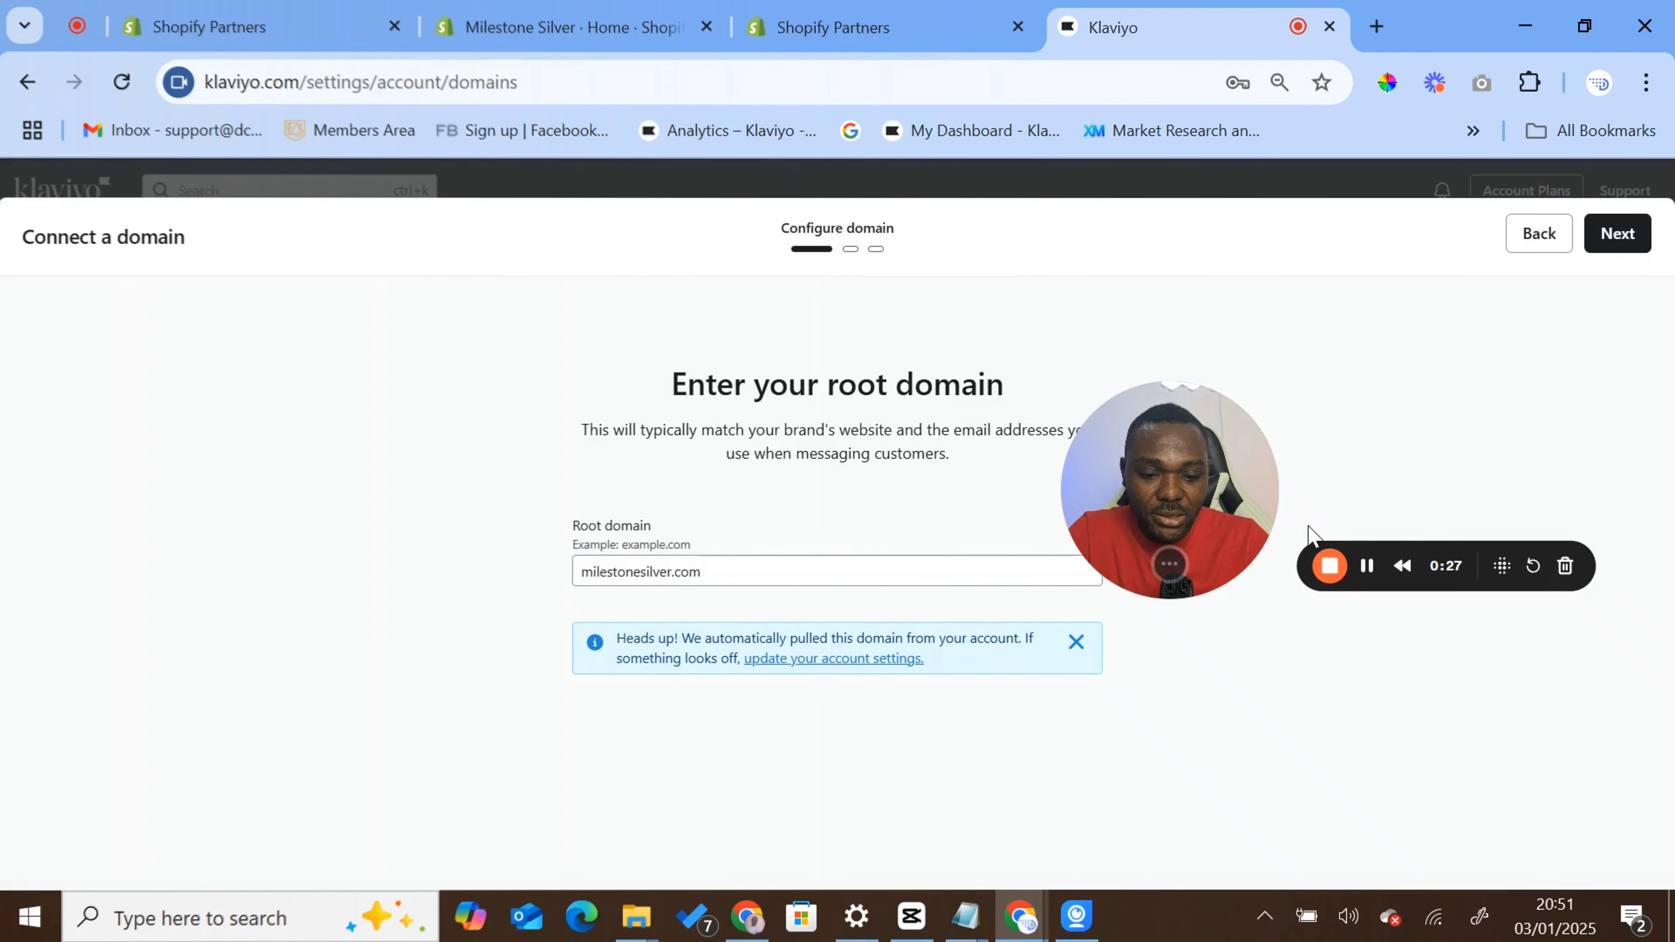
{"action": "left_click_drag", "start_coordinate": [1181, 507], "coordinate": [1279, 434]}
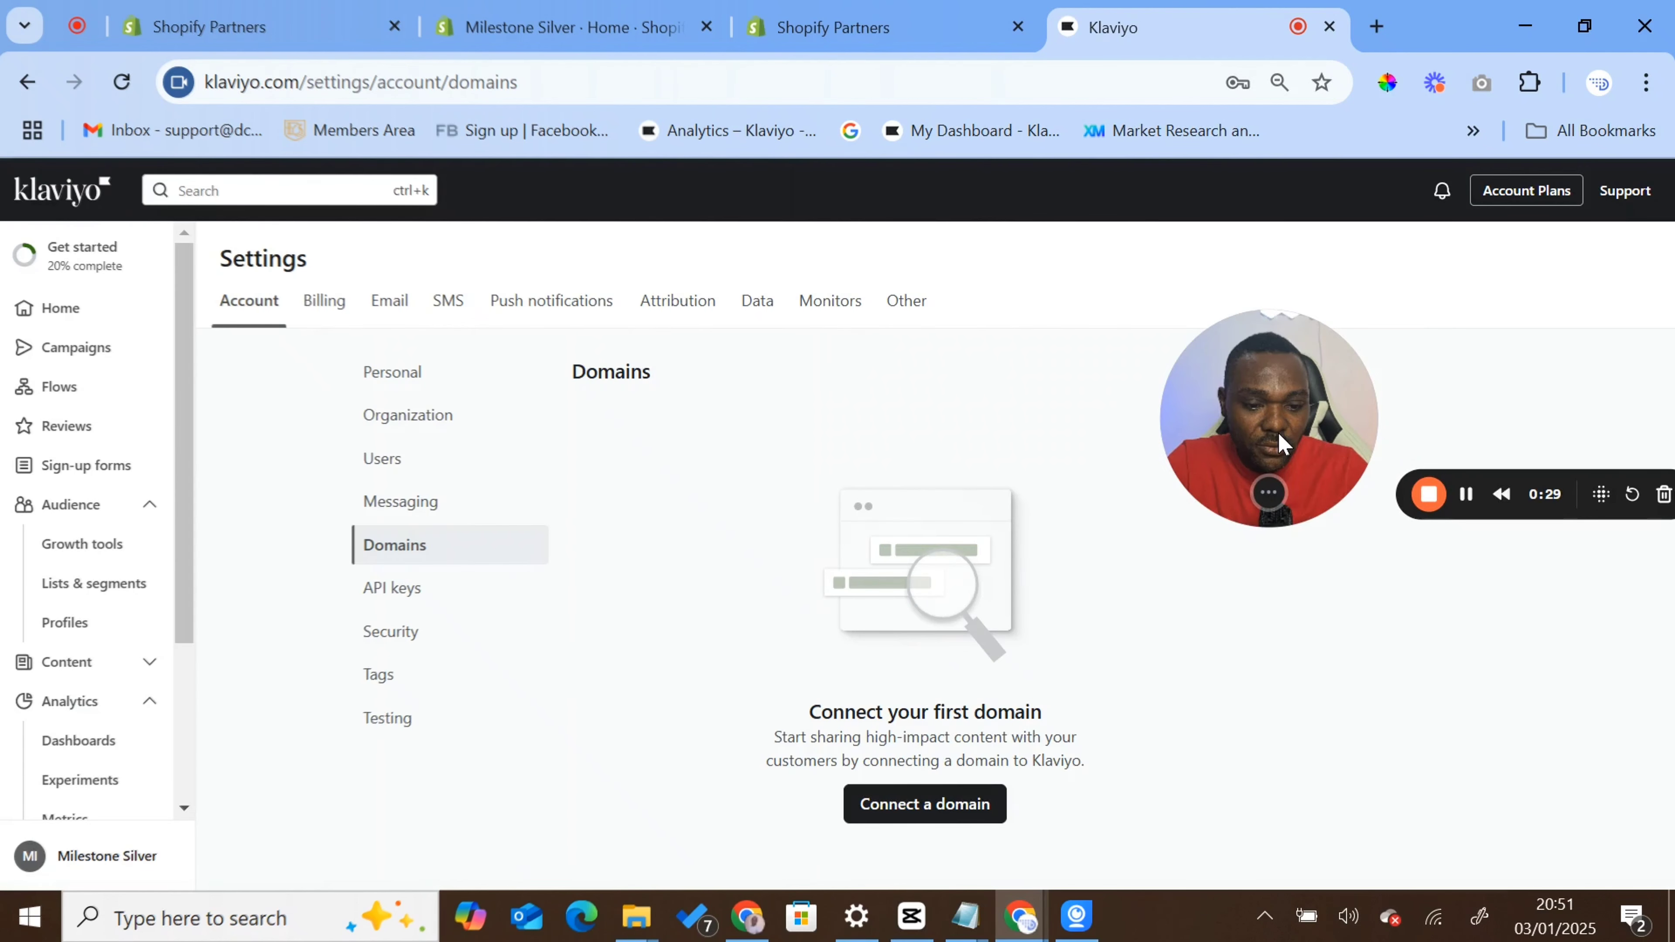
{"action": "left_click", "coordinate": [889, 809]}
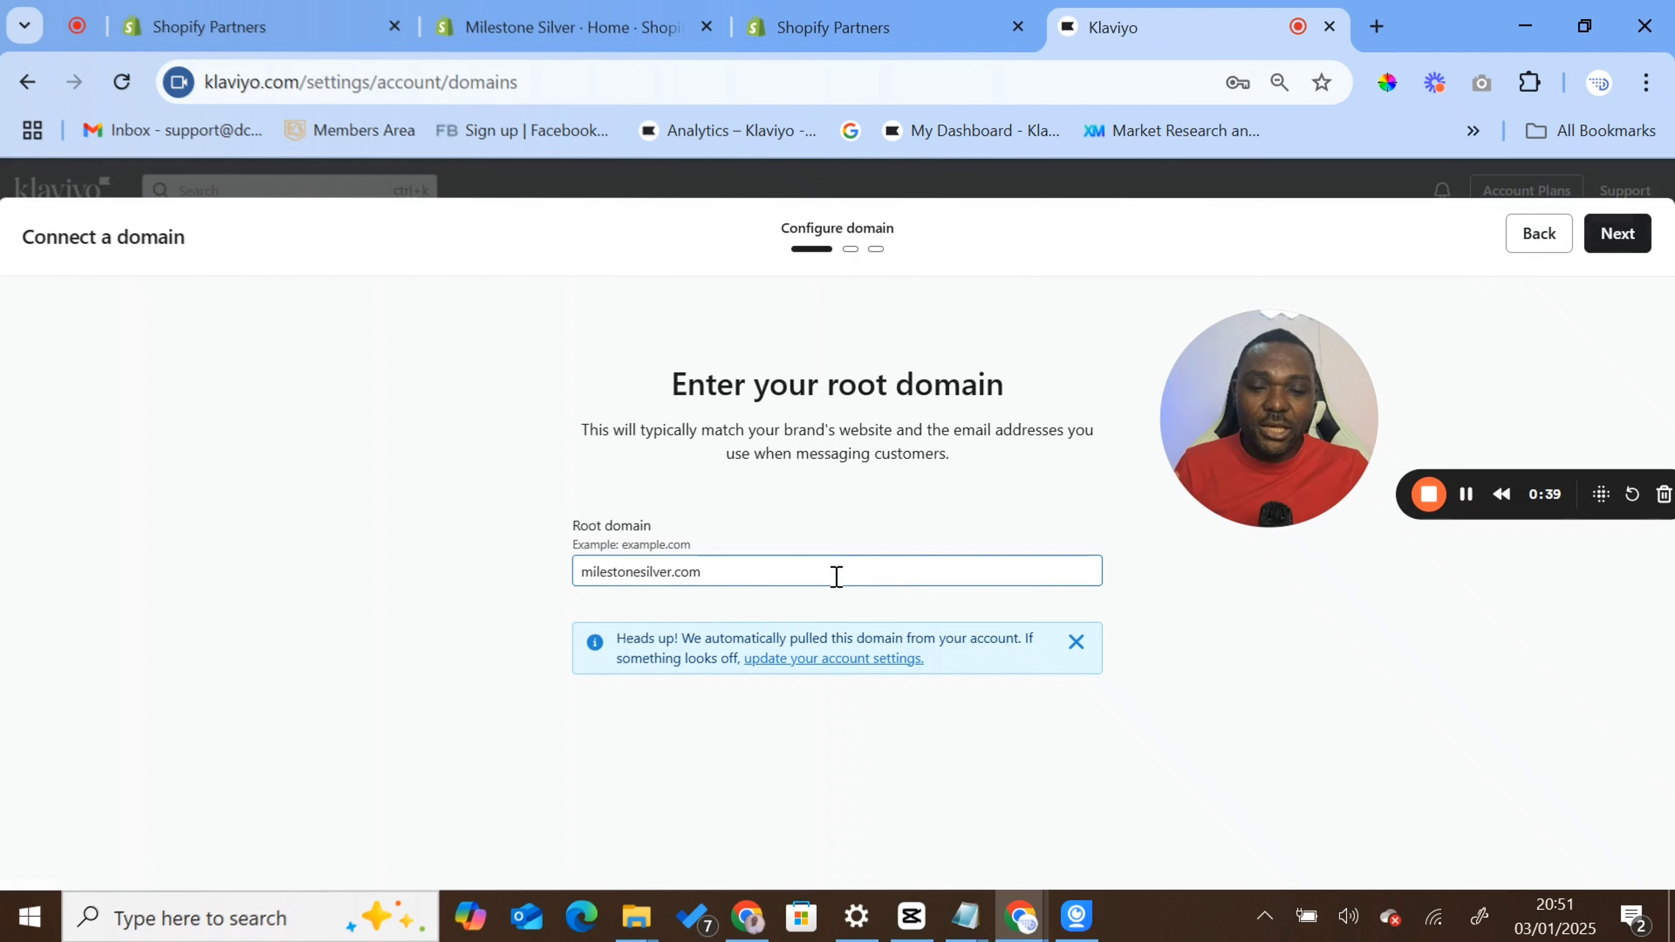
{"action": "left_click", "coordinate": [1617, 237]}
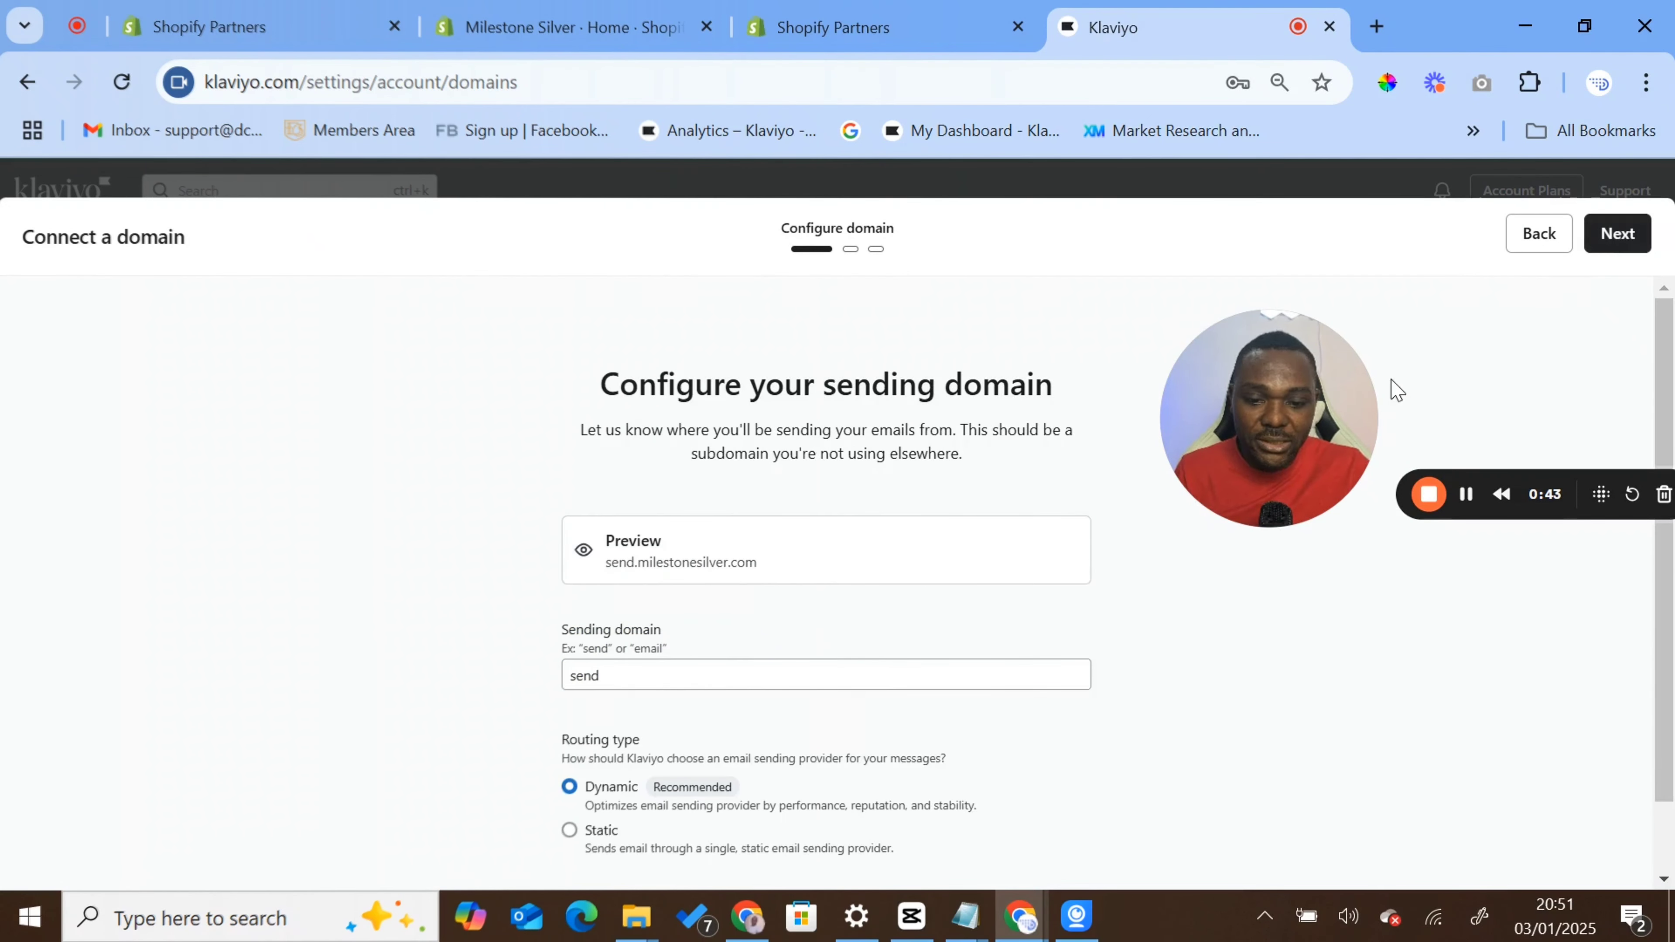
- Set the sending domain to mail, keeping Dynamic routing, and continue
{"action": "scroll", "coordinate": [707, 640], "scroll_direction": "down", "scroll_amount": 1}
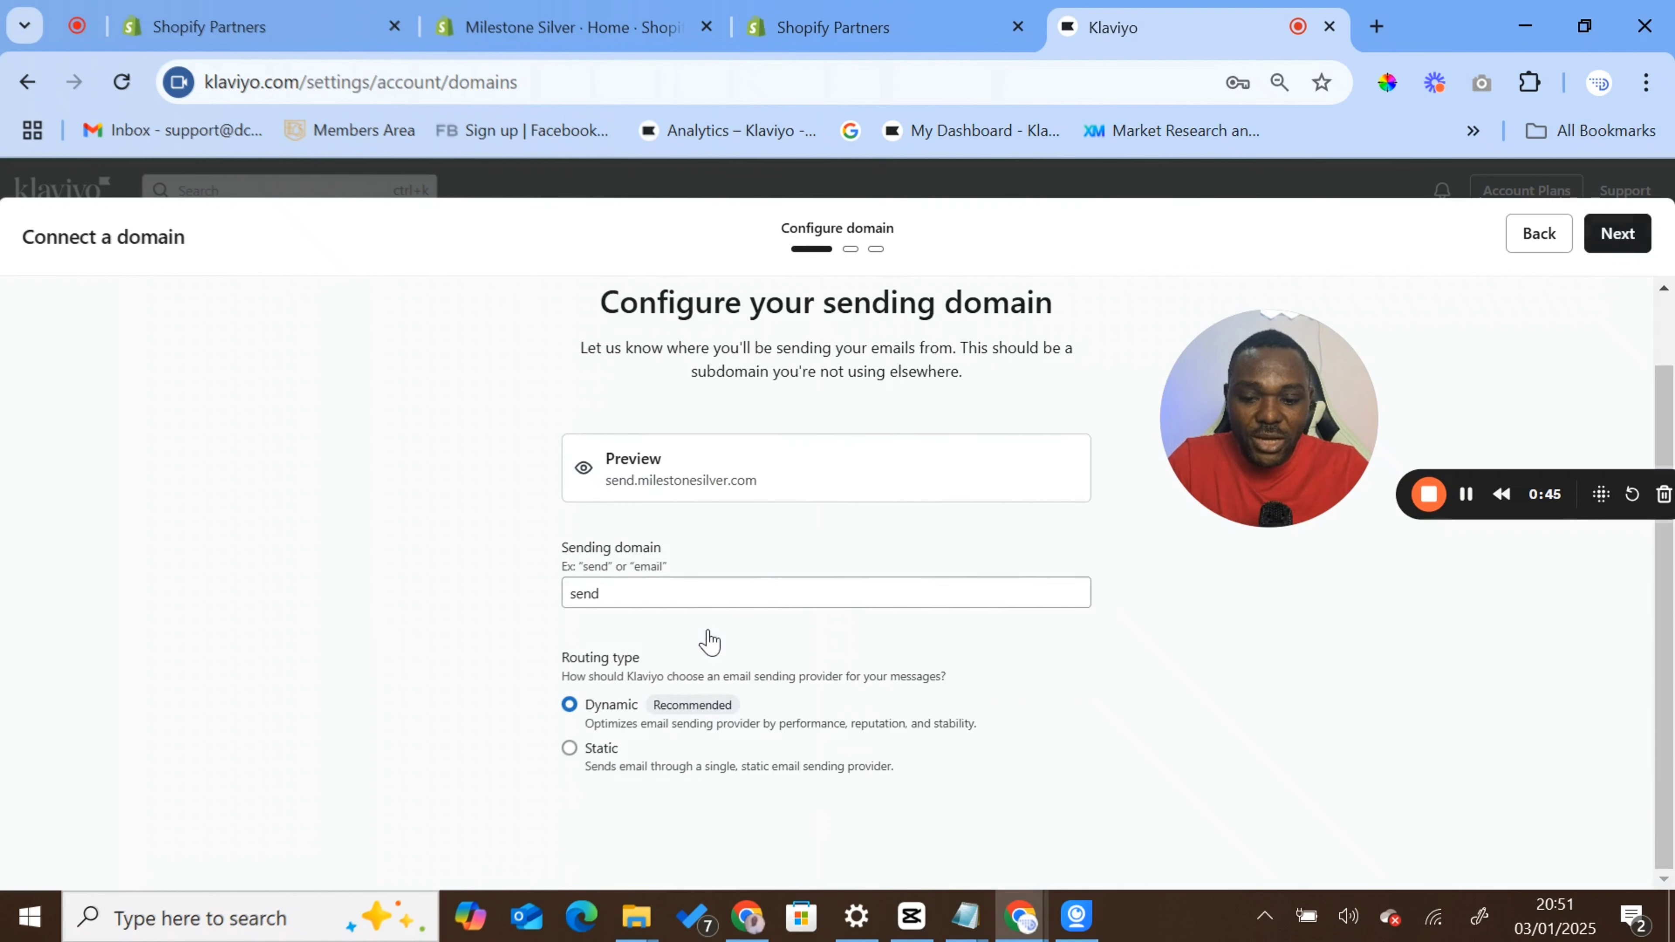
{"action": "left_click", "coordinate": [630, 596]}
{"action": "left_click", "coordinate": [658, 595]}
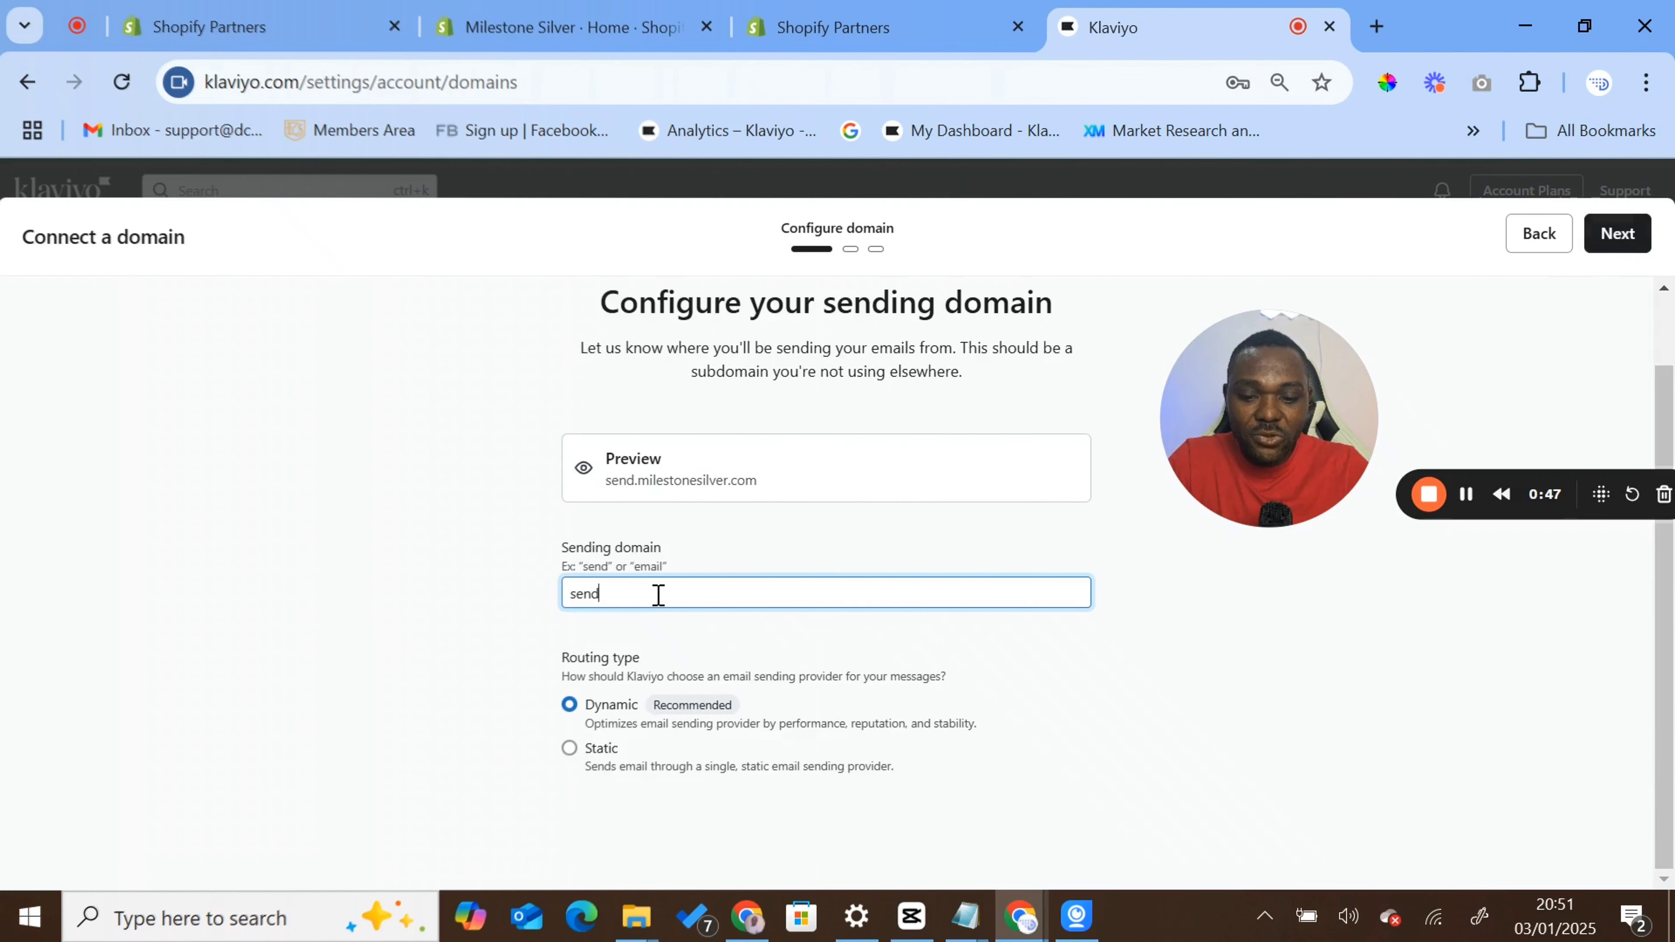
{"action": "key", "text": "ctrl+a"}
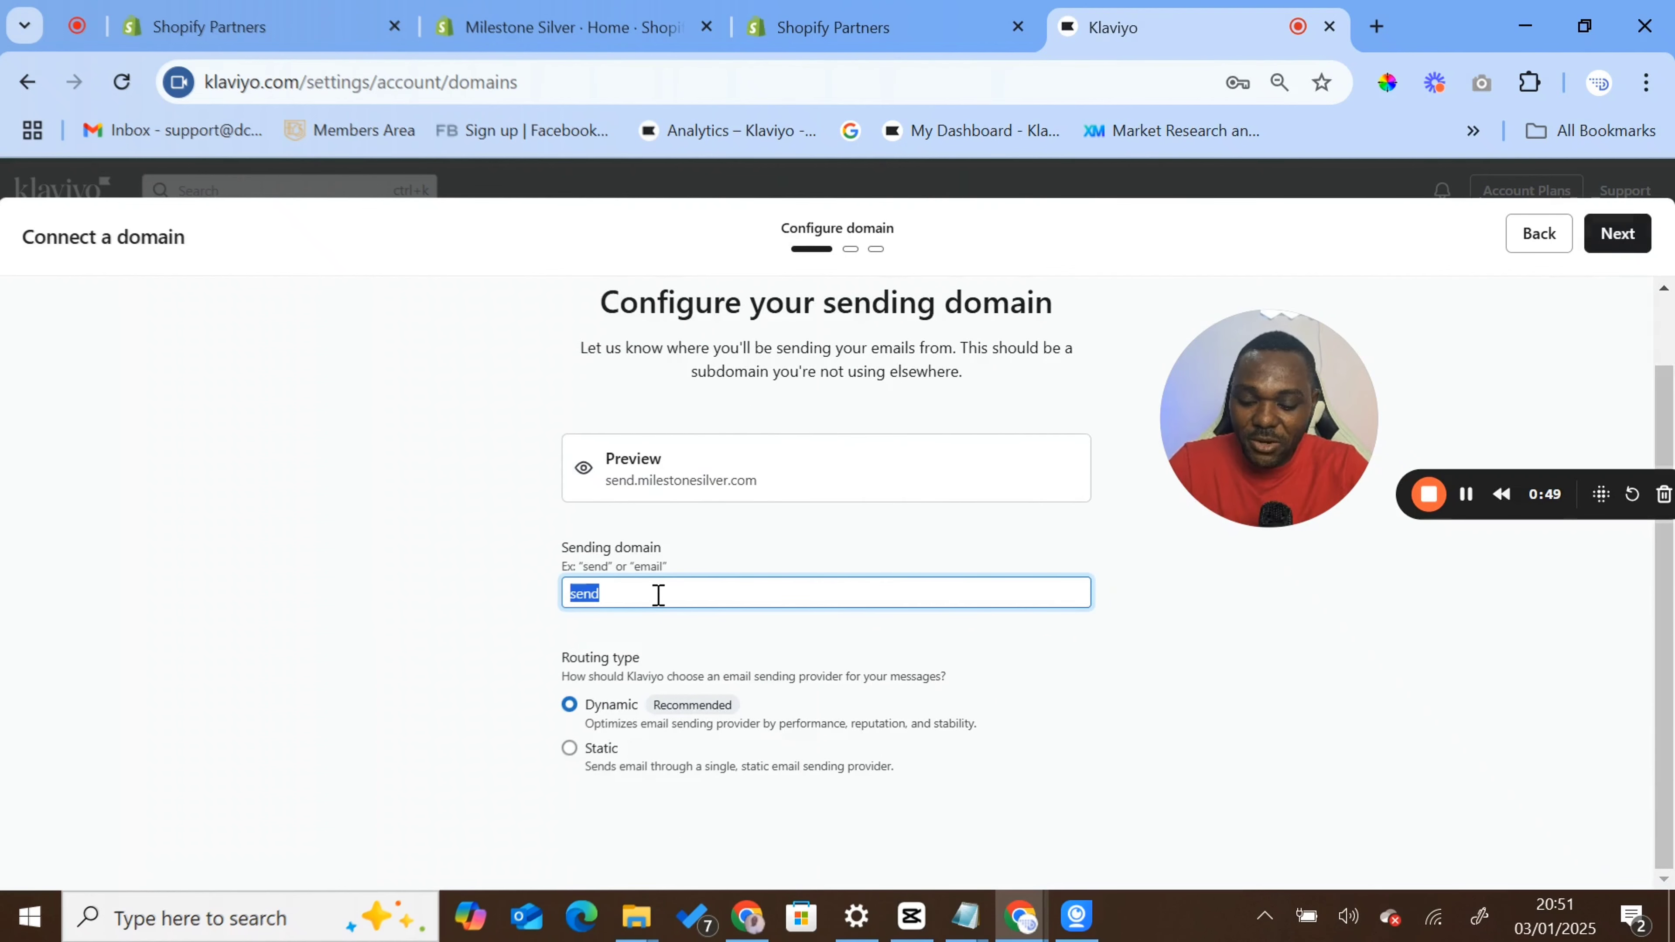
{"action": "type", "text": "mail"}
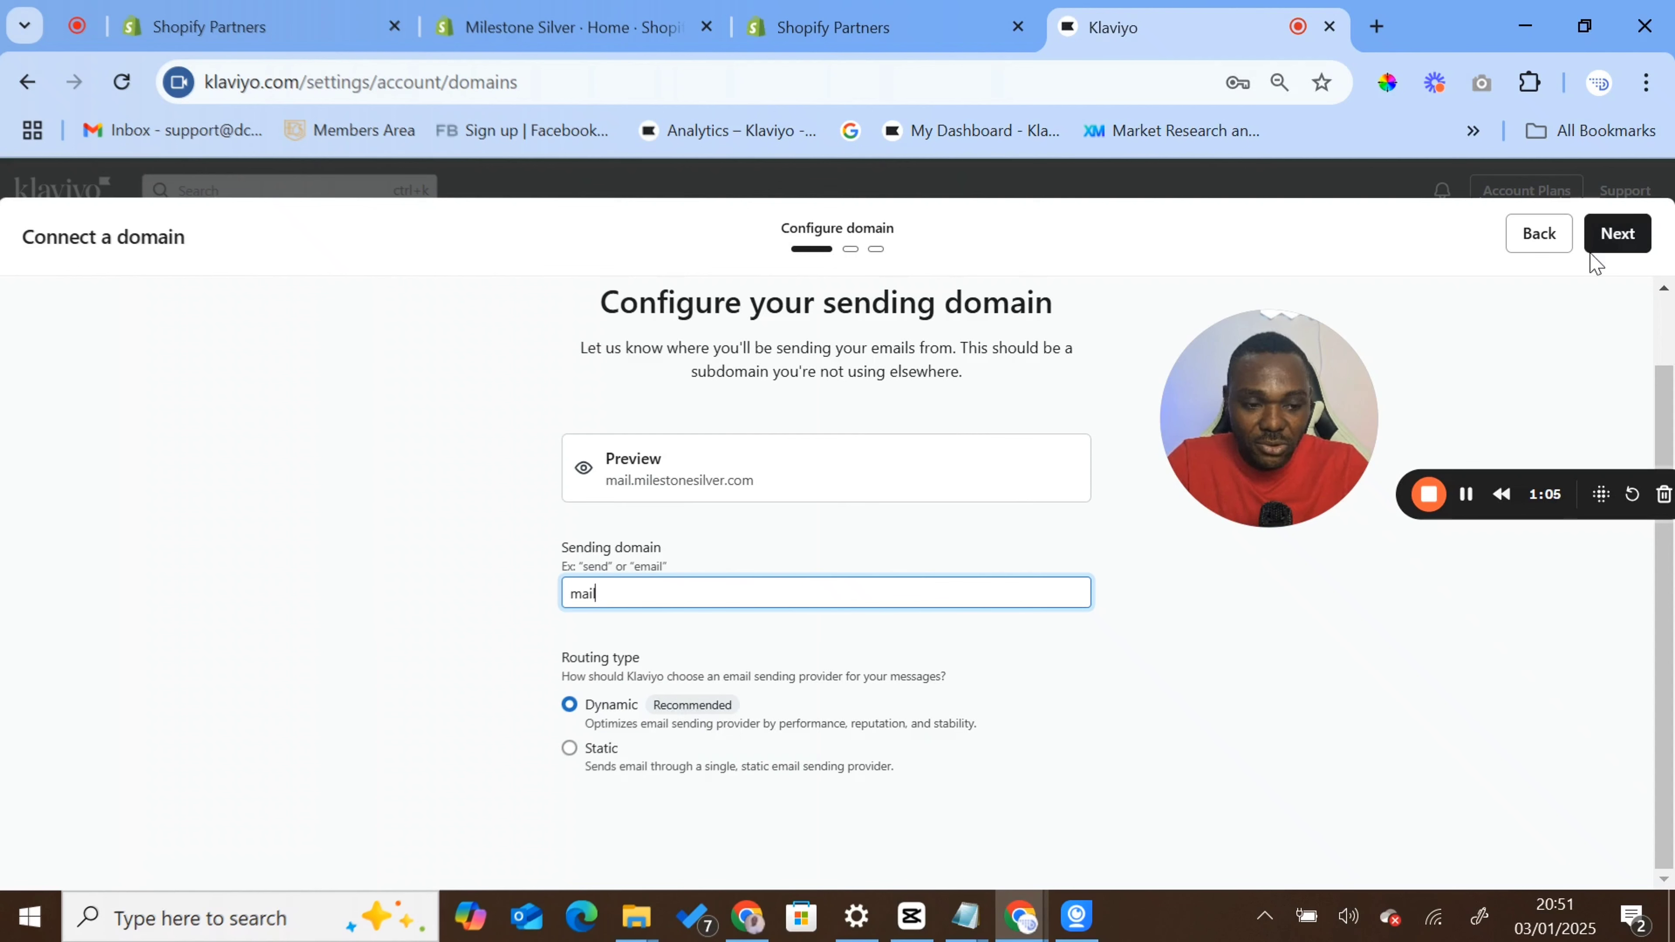
{"action": "left_click", "coordinate": [1626, 246]}
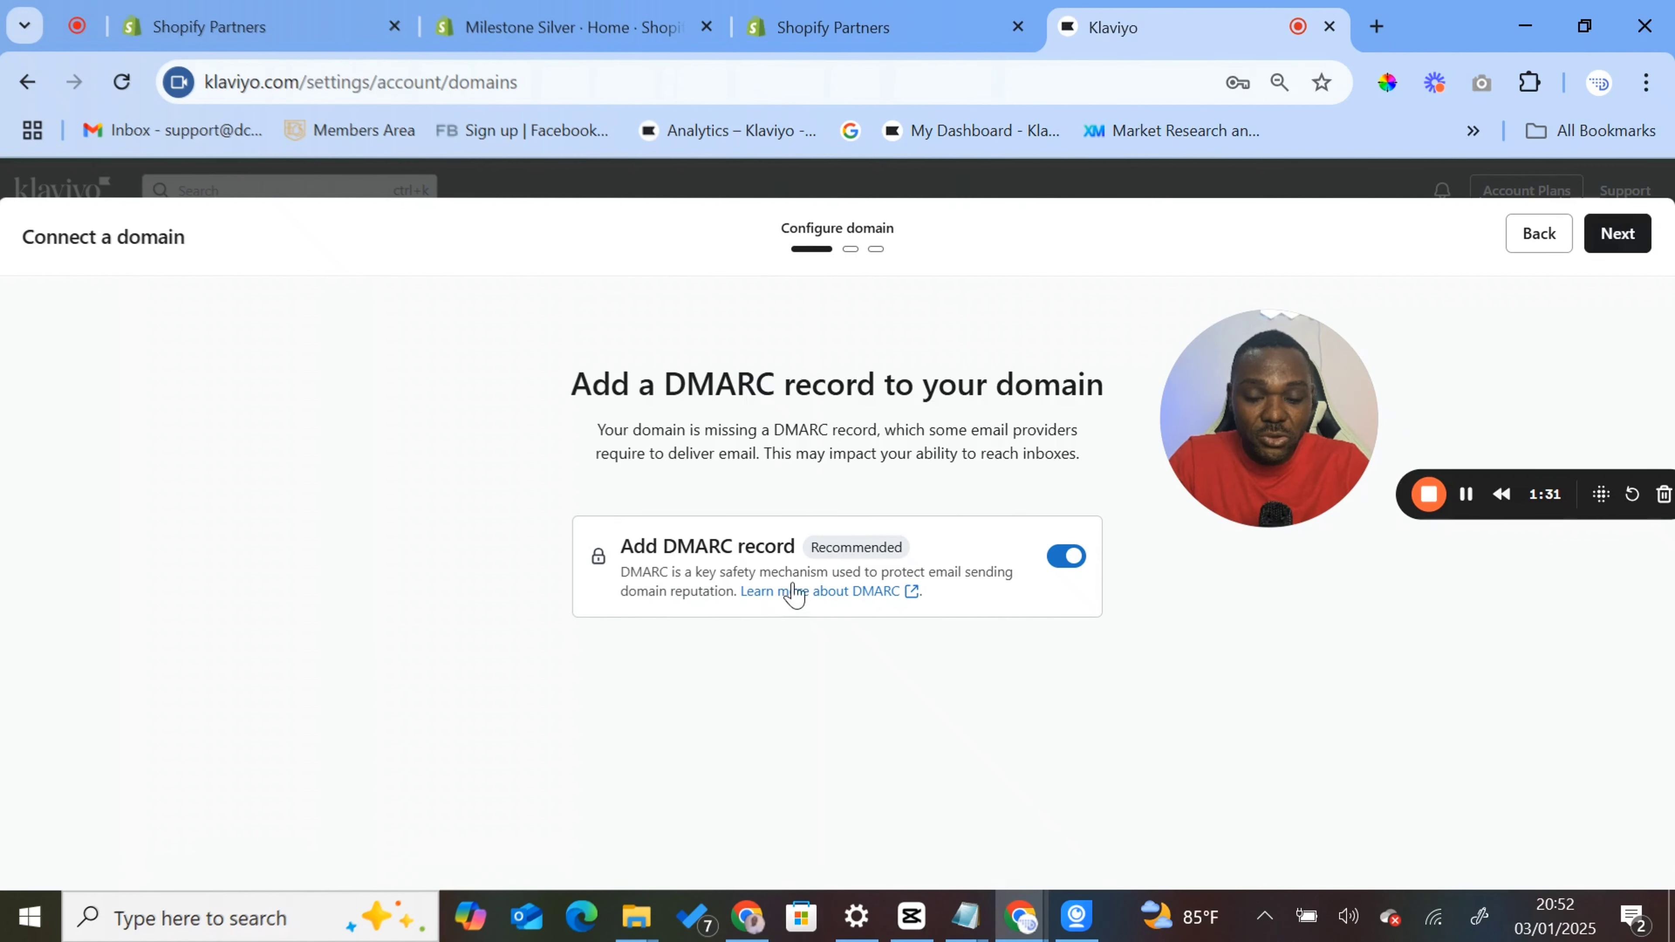
- Keep the recommended DMARC record, select GoDaddy as the domain provider and continue to the DNS records
{"action": "left_click", "coordinate": [1610, 241]}
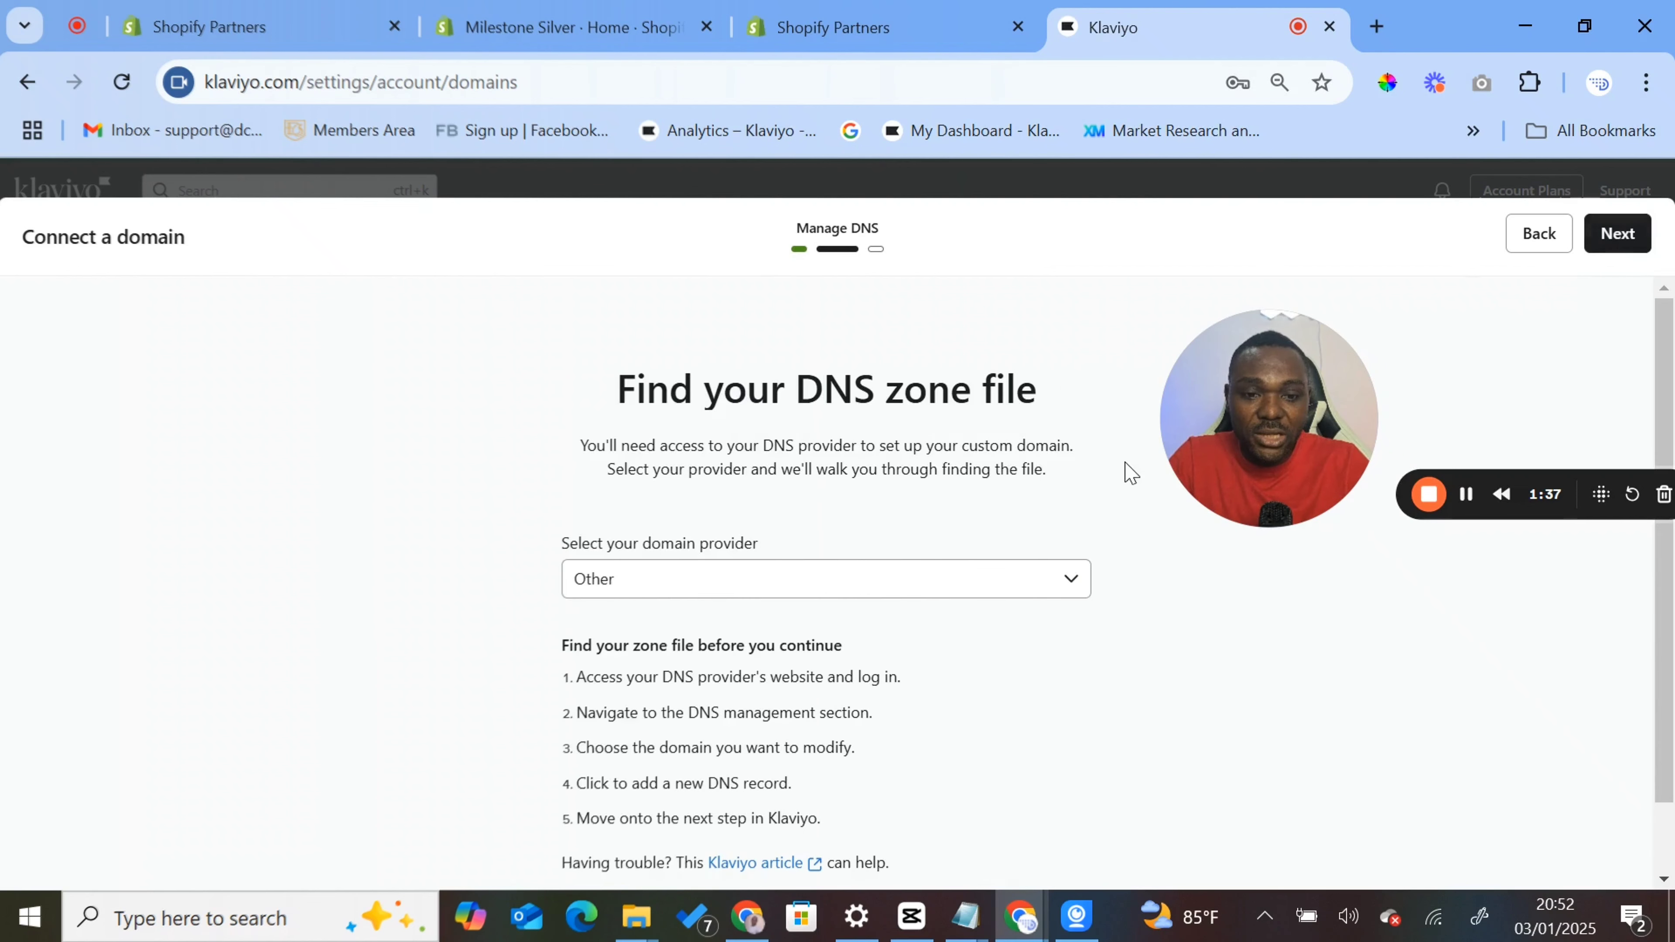
{"action": "scroll", "coordinate": [894, 520], "scroll_direction": "down", "scroll_amount": 2}
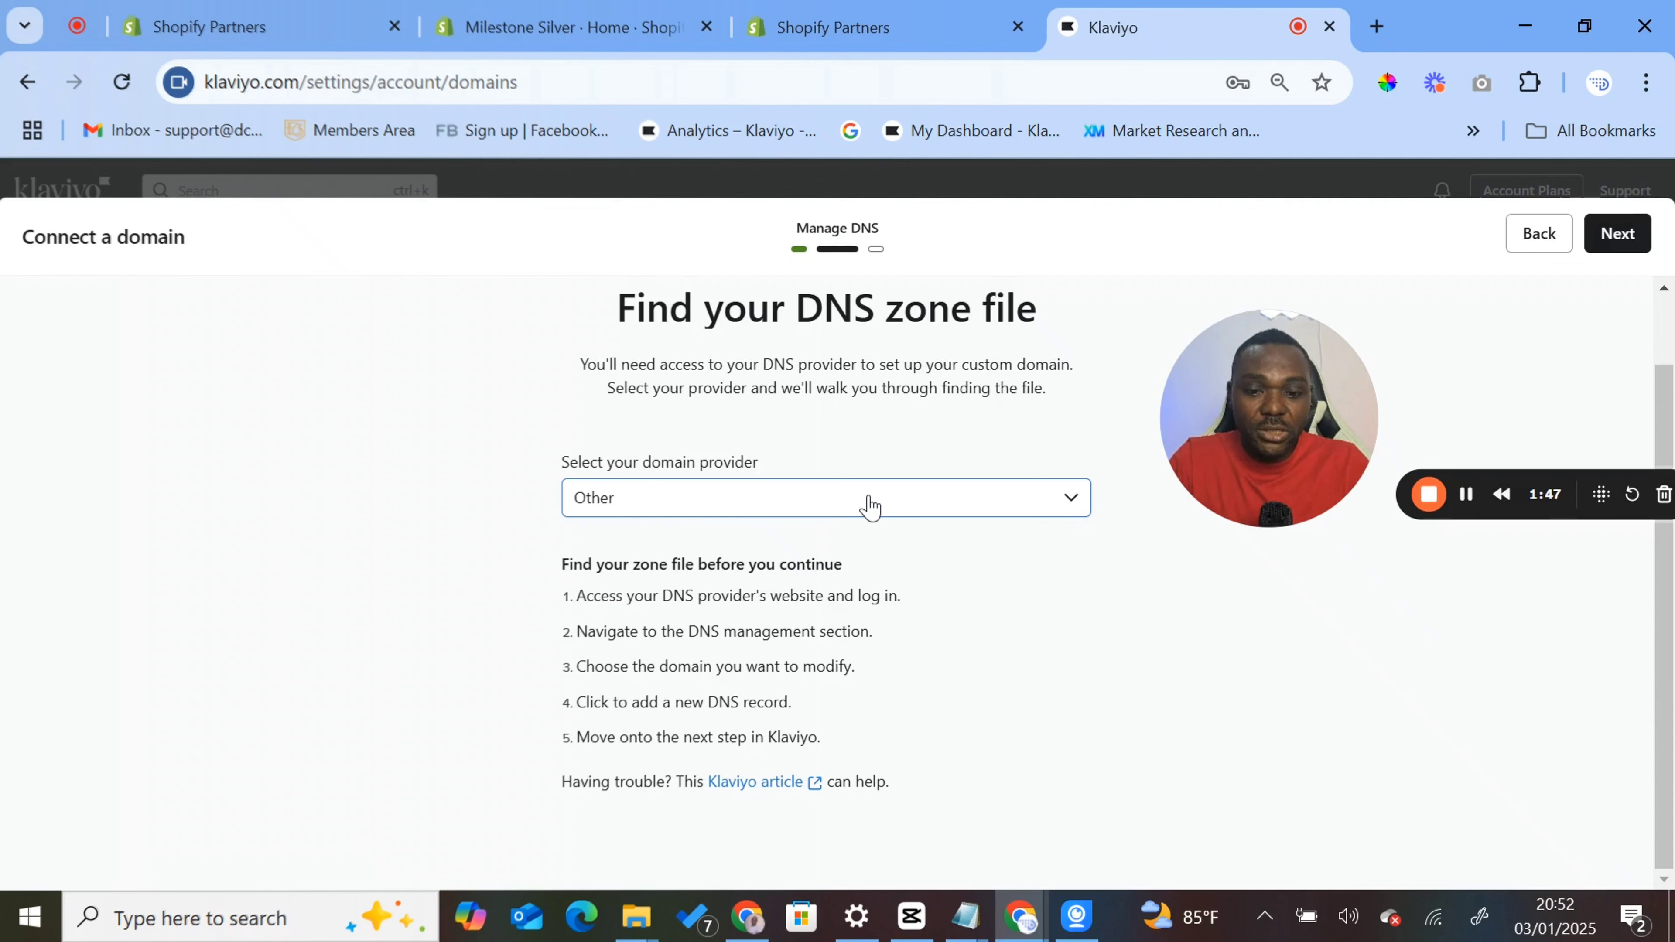
{"action": "left_click", "coordinate": [870, 507]}
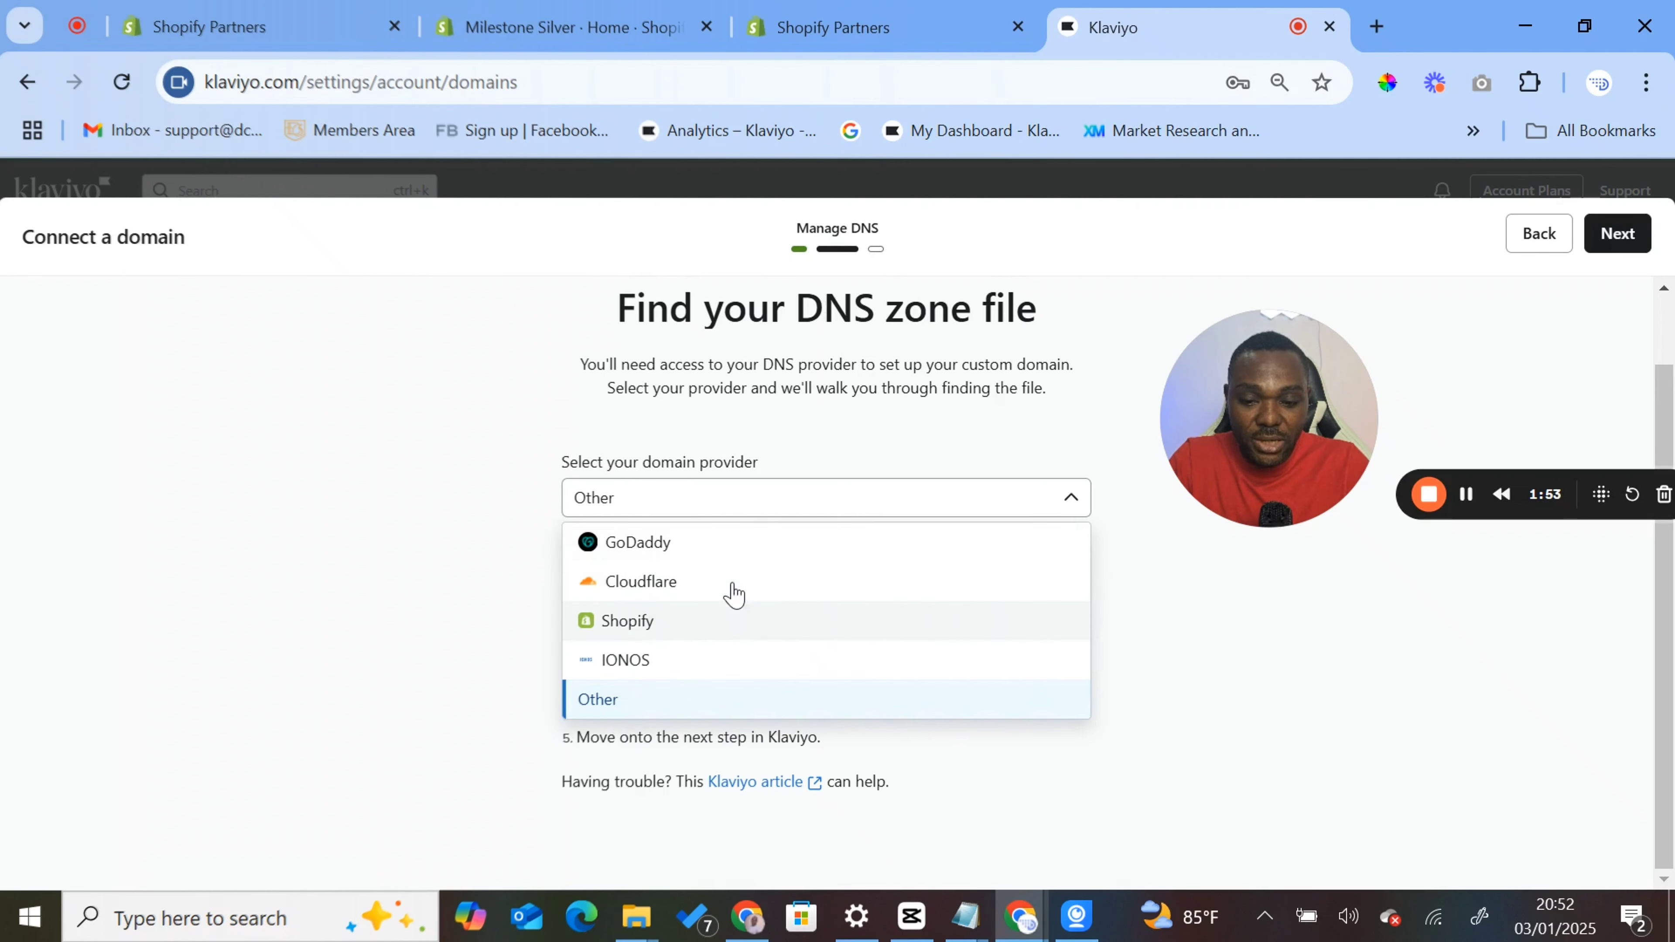
{"action": "left_click", "coordinate": [682, 549]}
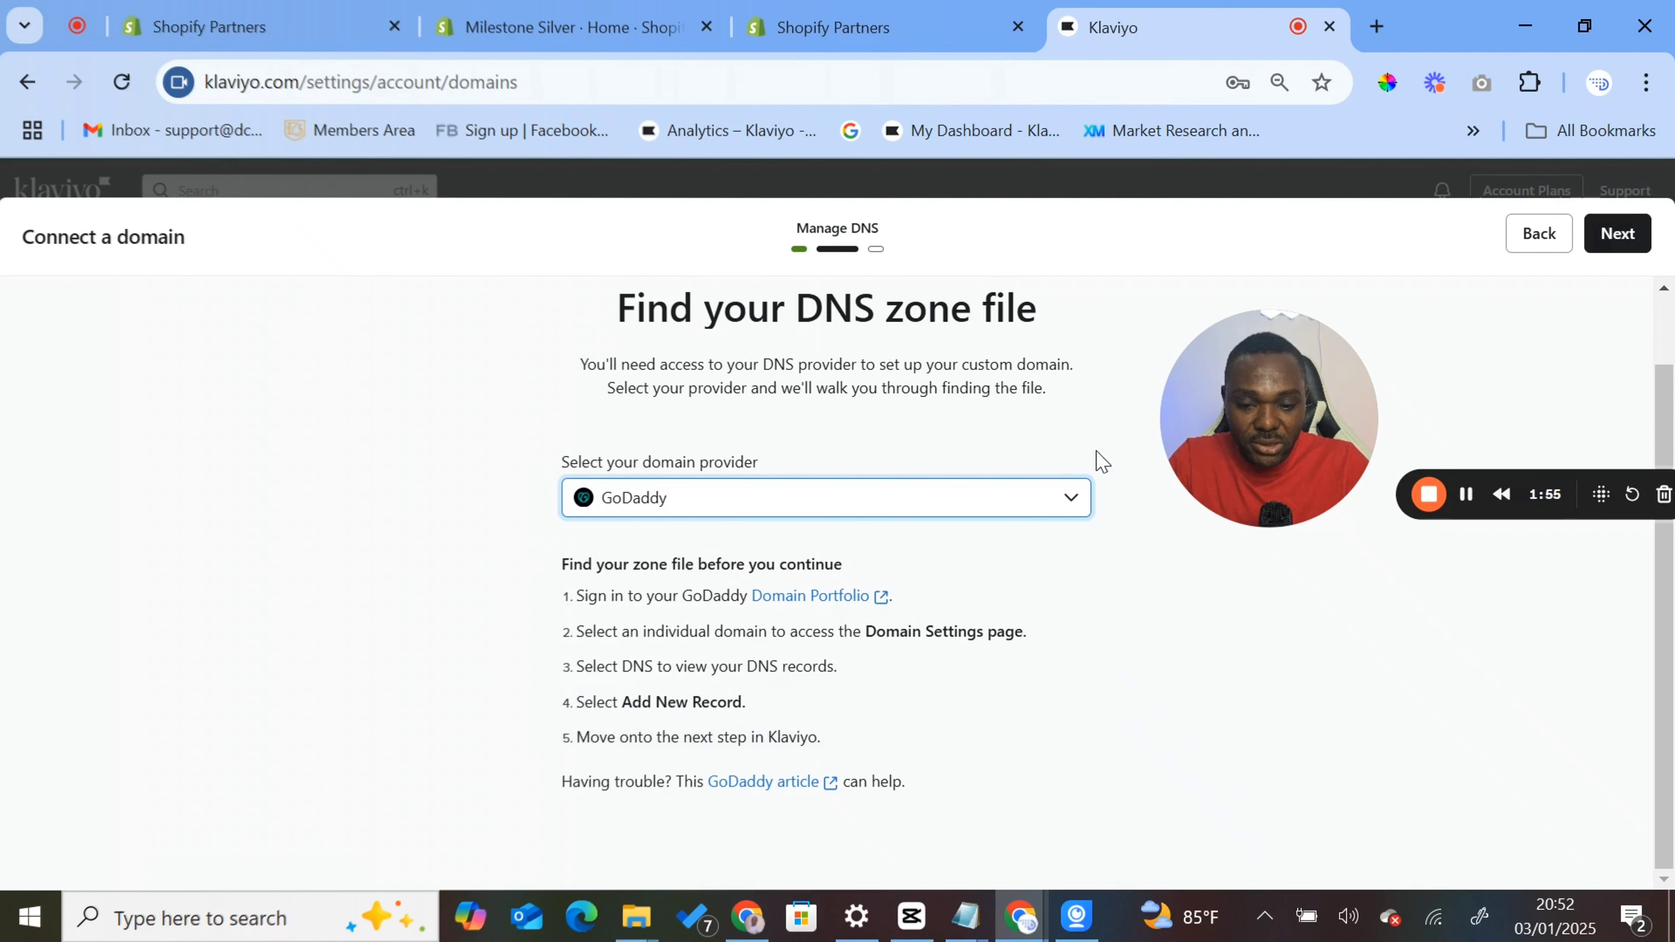
{"action": "left_click", "coordinate": [1629, 245]}
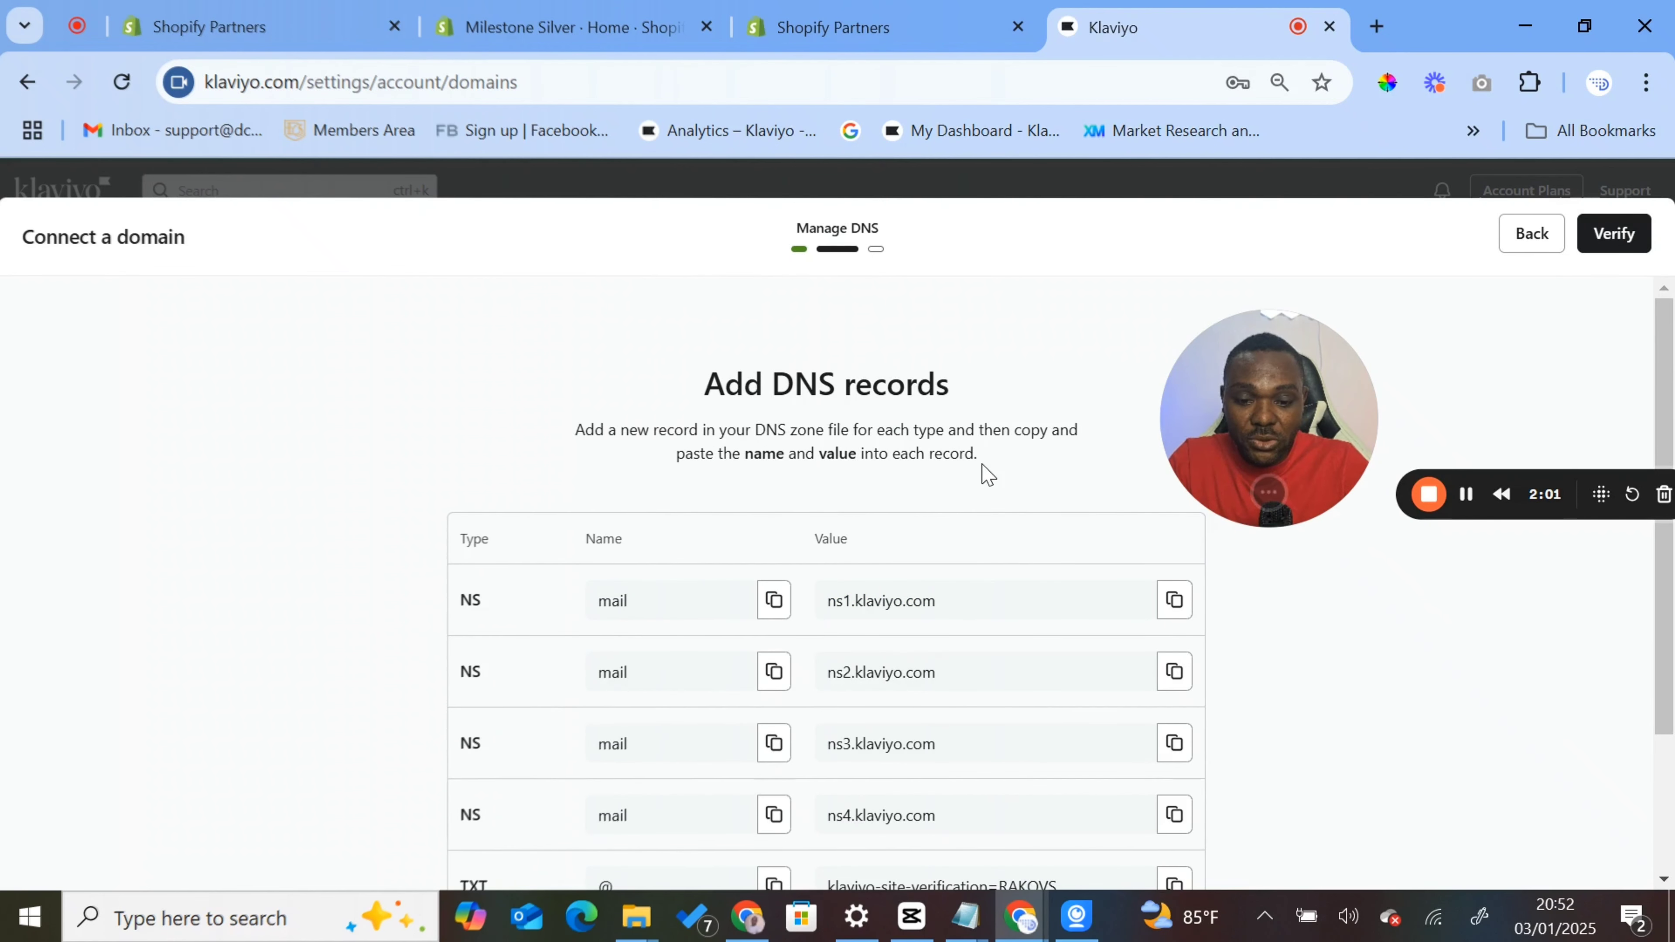
- Restart the domain connection for milestonesilver.com and proceed to the list of DNS records to add
{"action": "scroll", "coordinate": [984, 471], "scroll_direction": "down", "scroll_amount": 3}
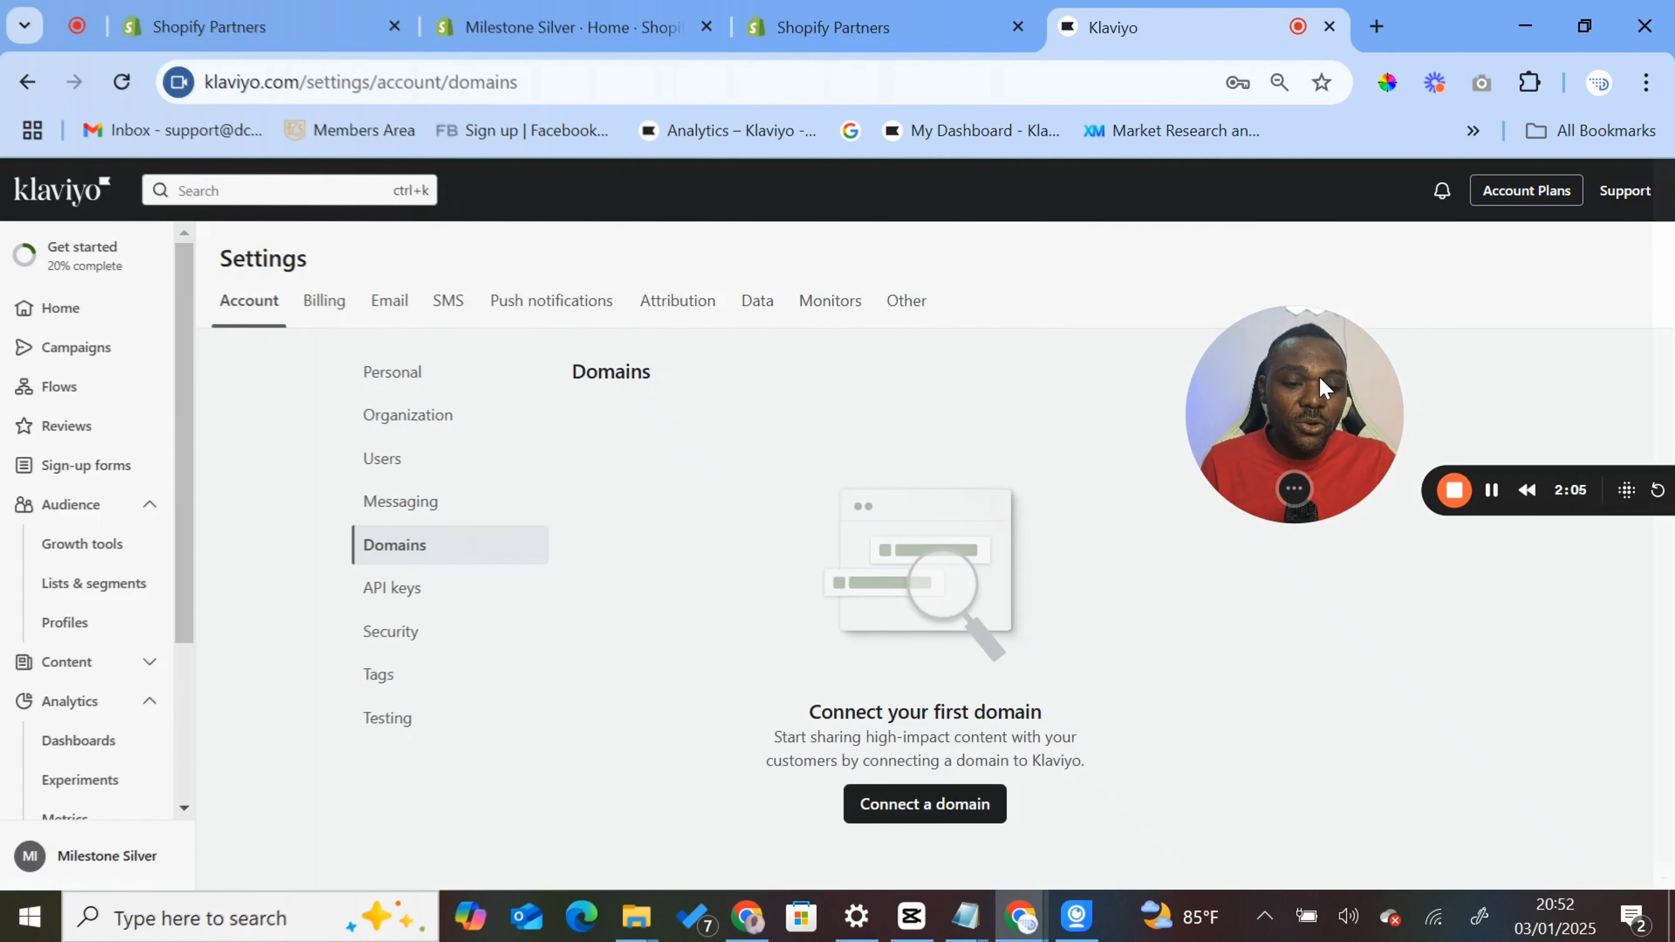
{"action": "left_click", "coordinate": [884, 807]}
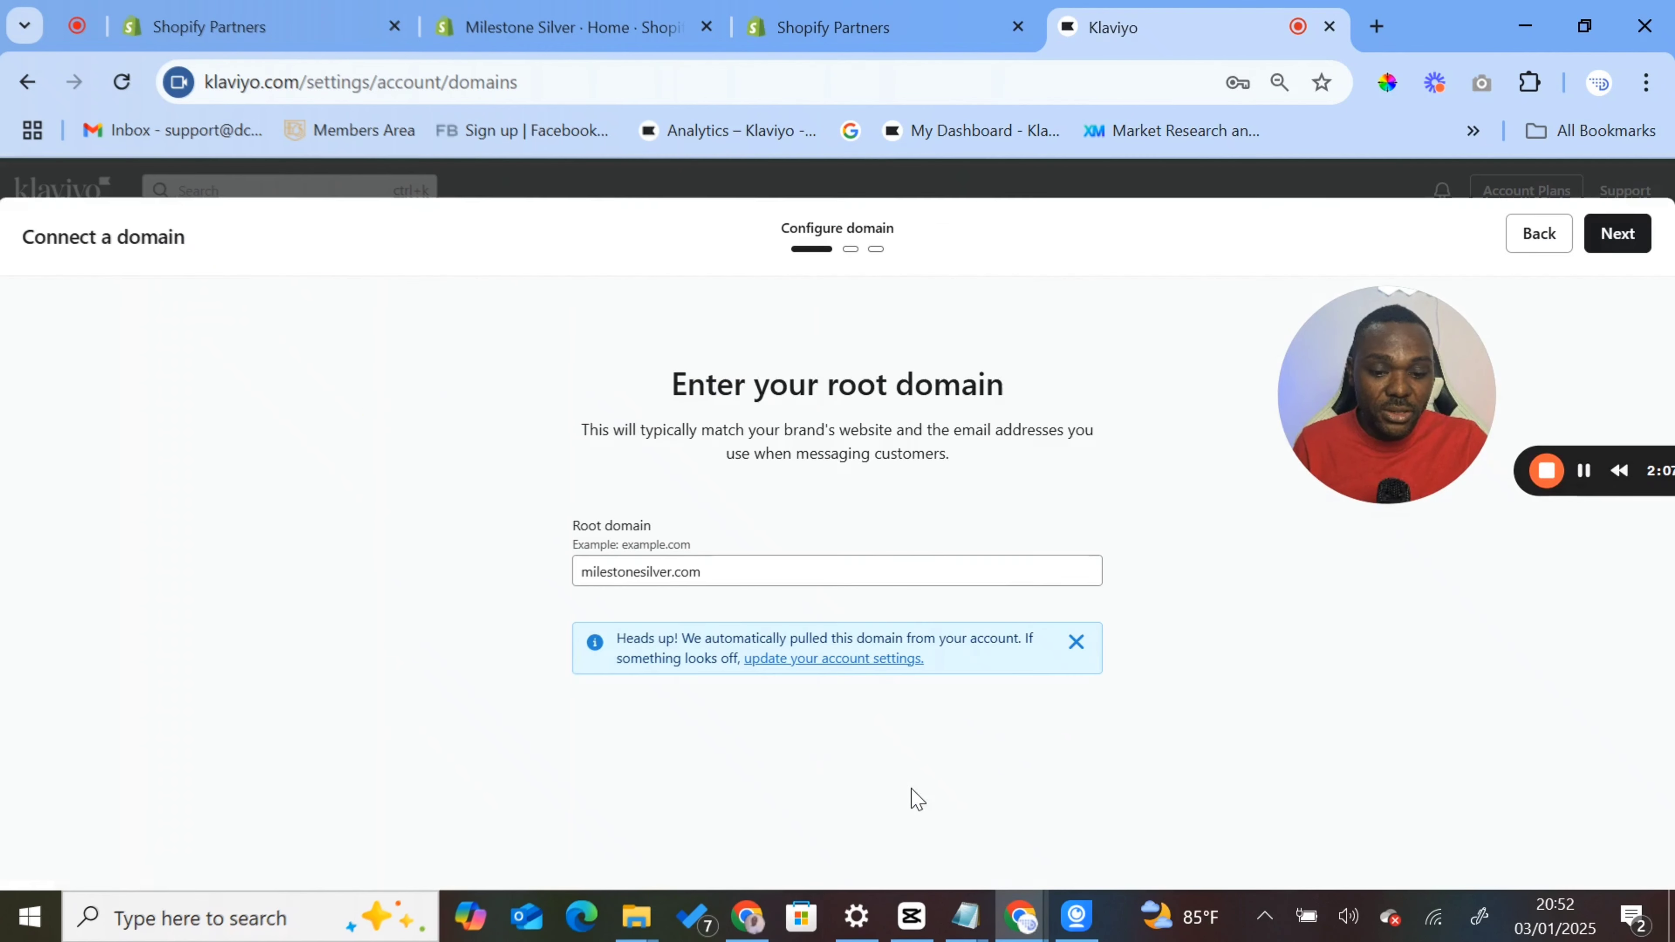
{"action": "left_click", "coordinate": [1617, 233]}
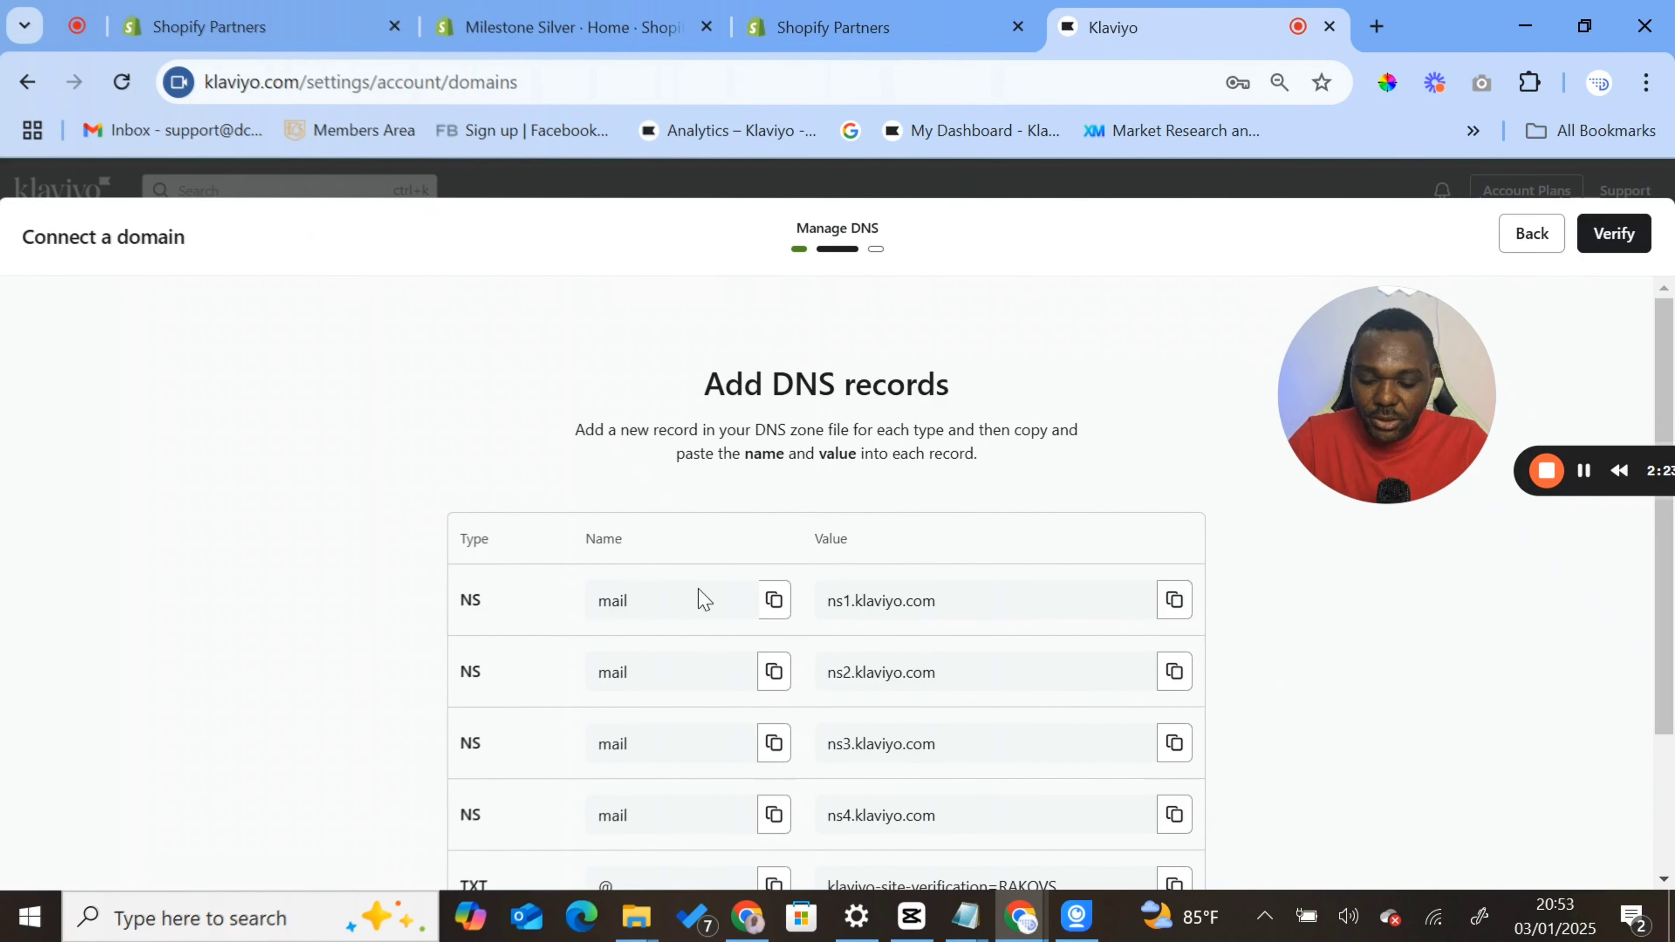
- Switch to GoDaddy's DNS records page for milestonesilver.com and start adding a new record
{"action": "left_click", "coordinate": [748, 918]}
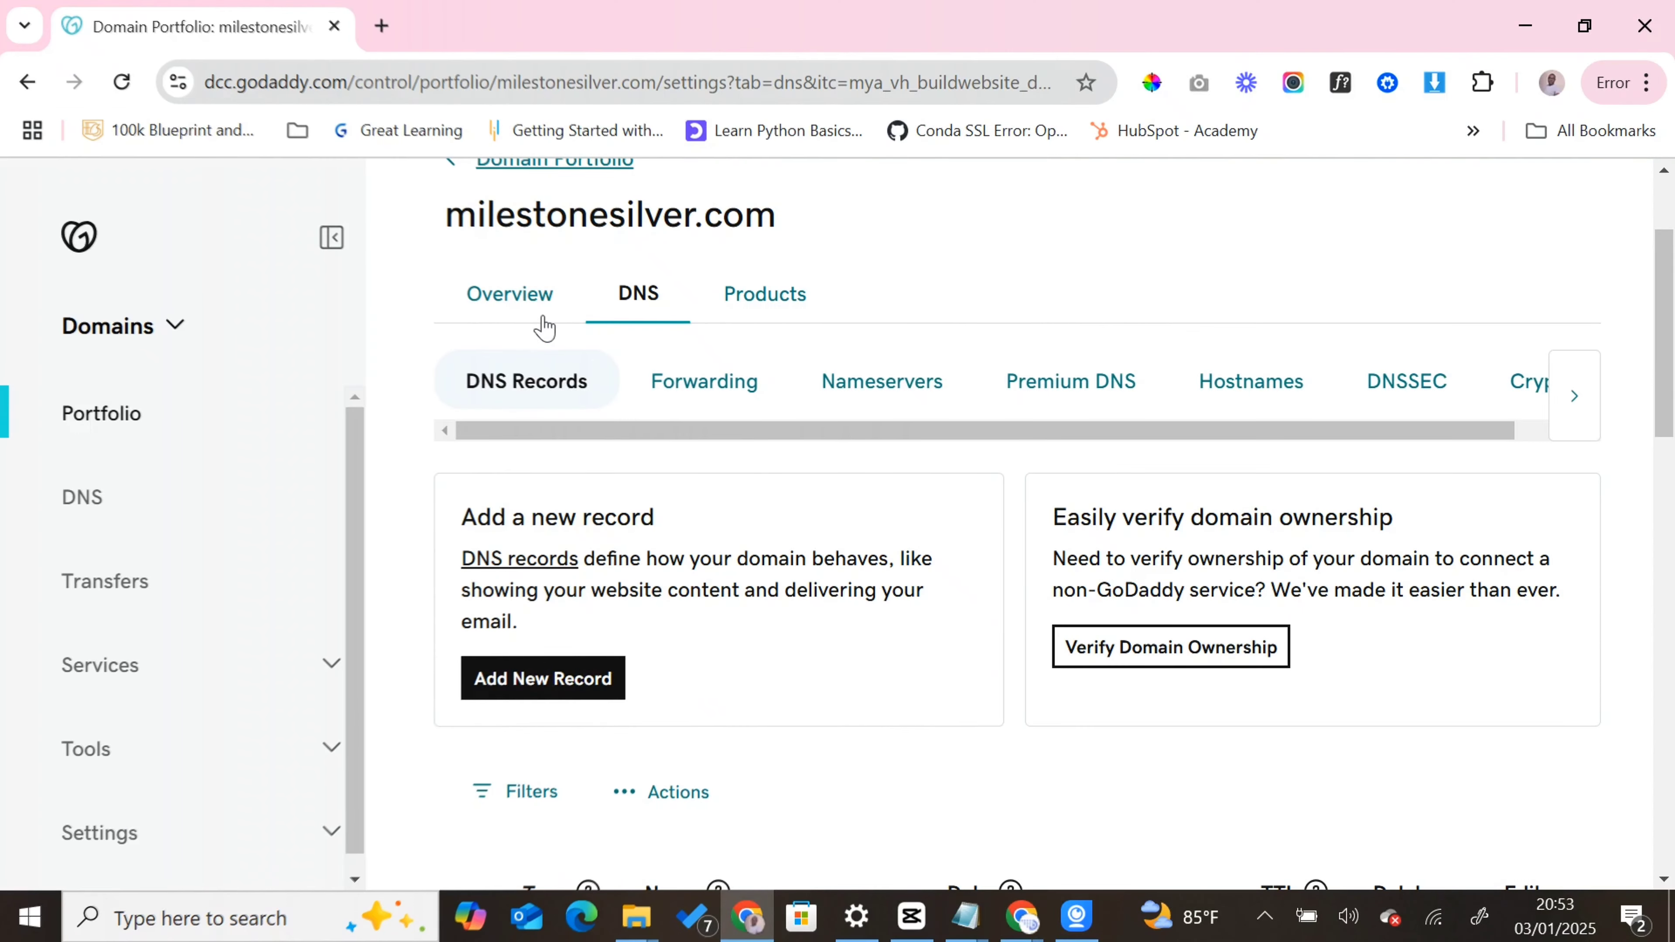
{"action": "scroll", "coordinate": [561, 428], "scroll_direction": "down", "scroll_amount": 3}
{"action": "left_click", "coordinate": [577, 502]}
{"action": "scroll", "coordinate": [791, 660], "scroll_direction": "down", "scroll_amount": 1}
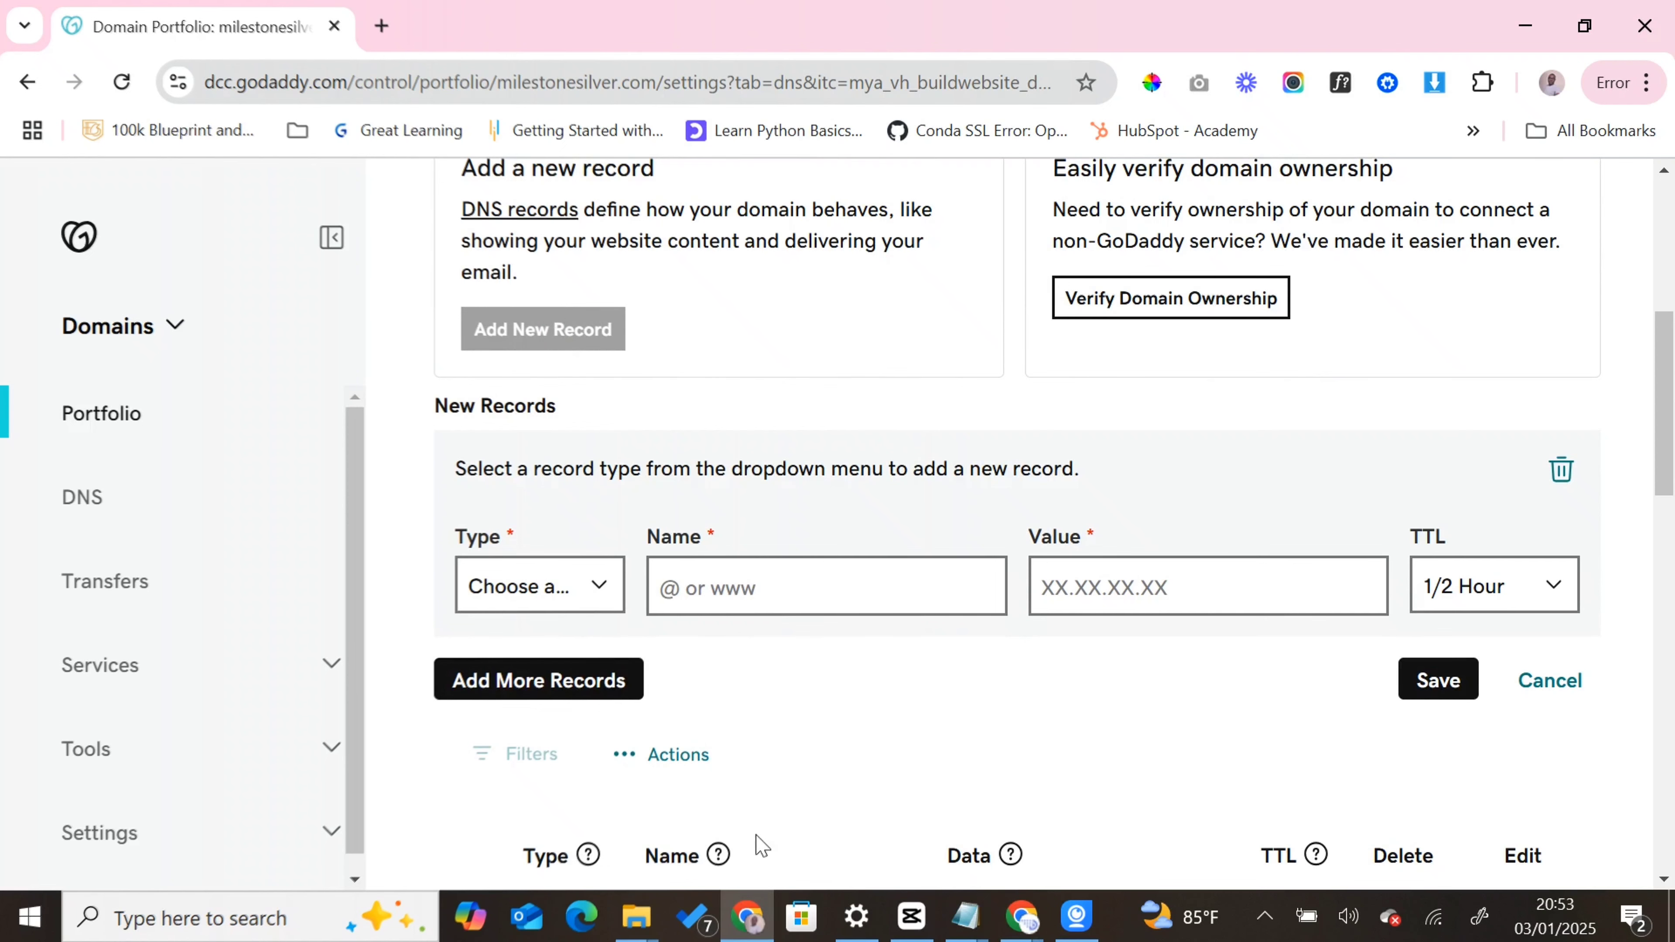
- Check the full list of required DNS records in Klaviyo and add three more blank records in GoDaddy
{"action": "left_click", "coordinate": [1023, 921]}
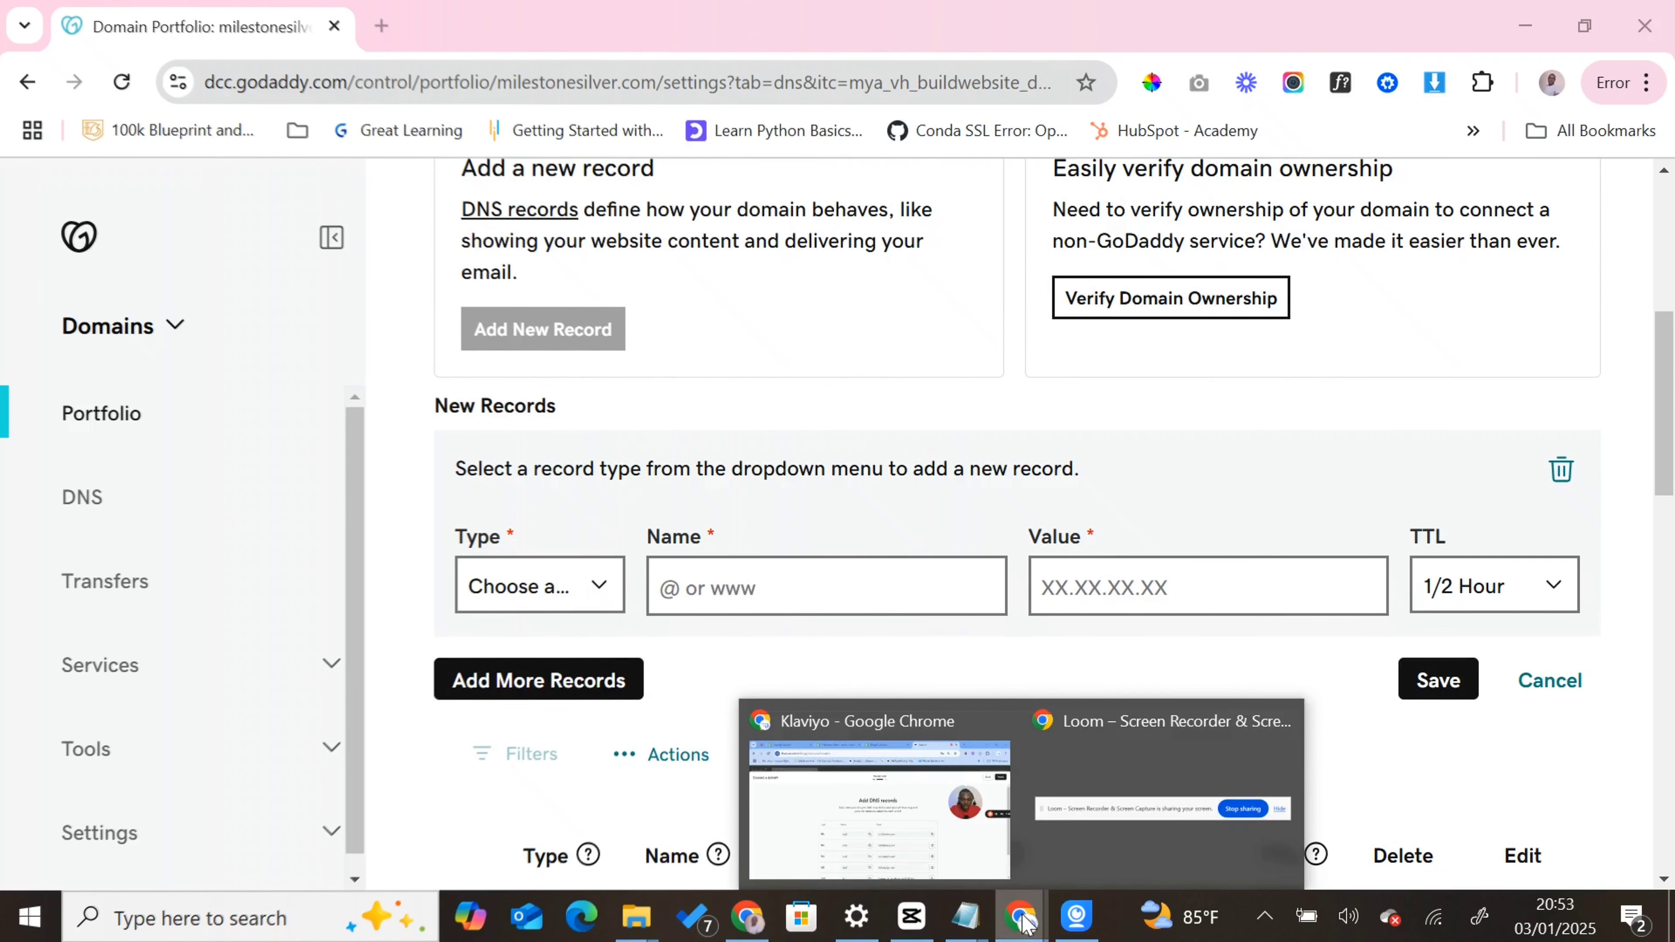
{"action": "left_click", "coordinate": [936, 861]}
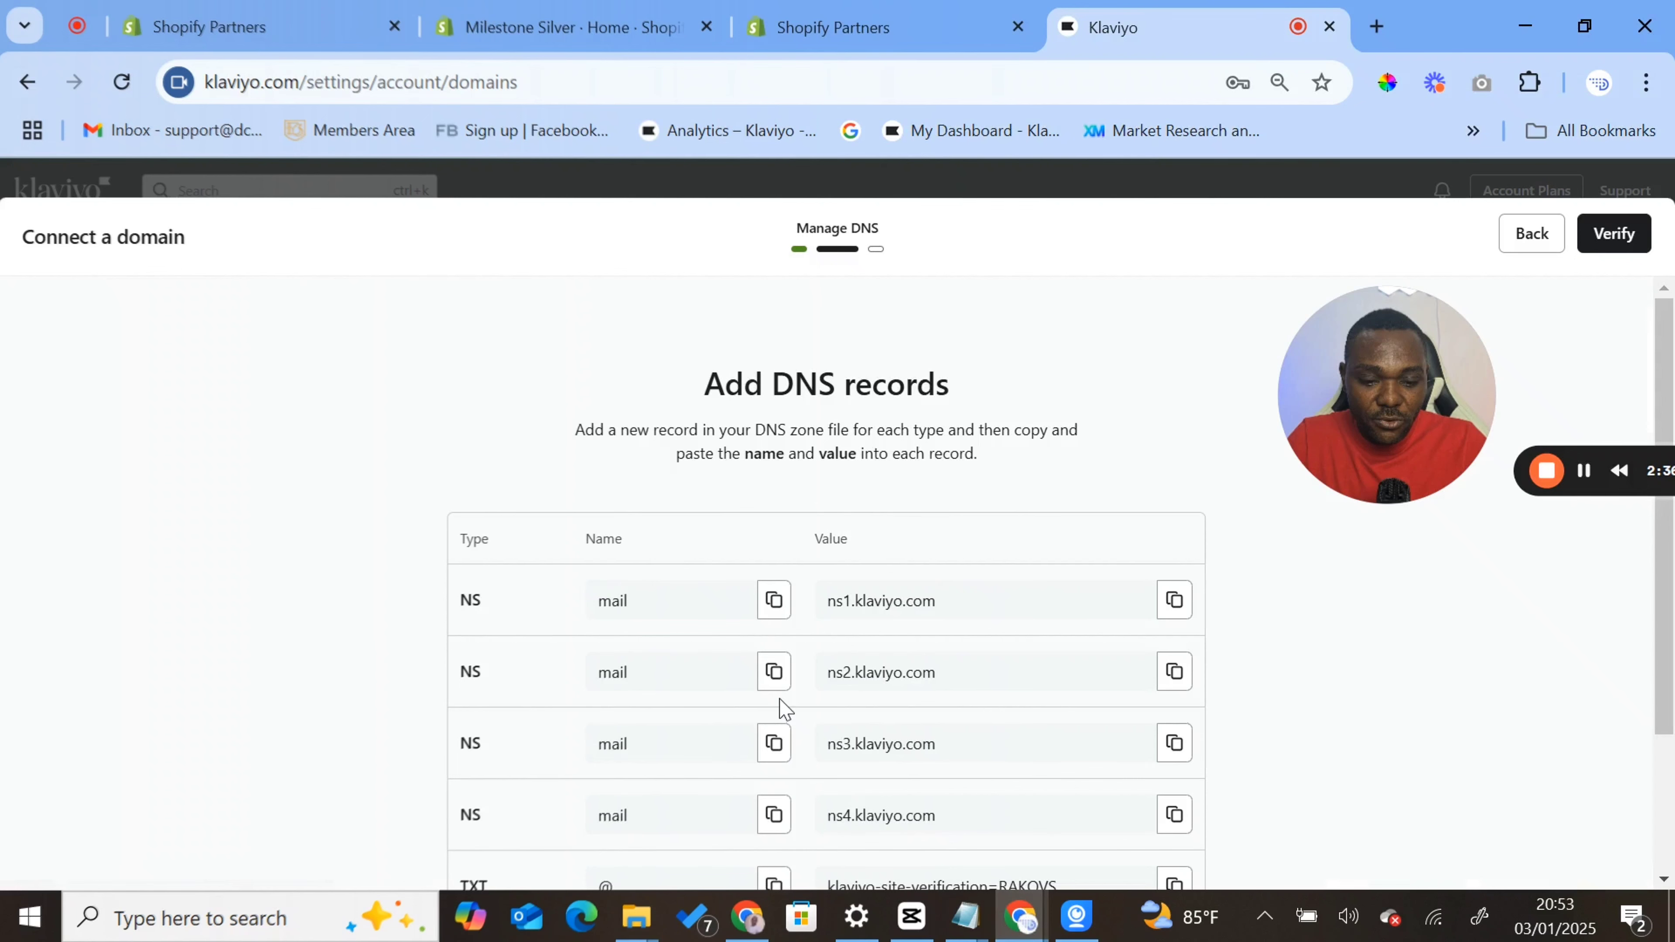
{"action": "scroll", "coordinate": [782, 706], "scroll_direction": "down", "scroll_amount": 3}
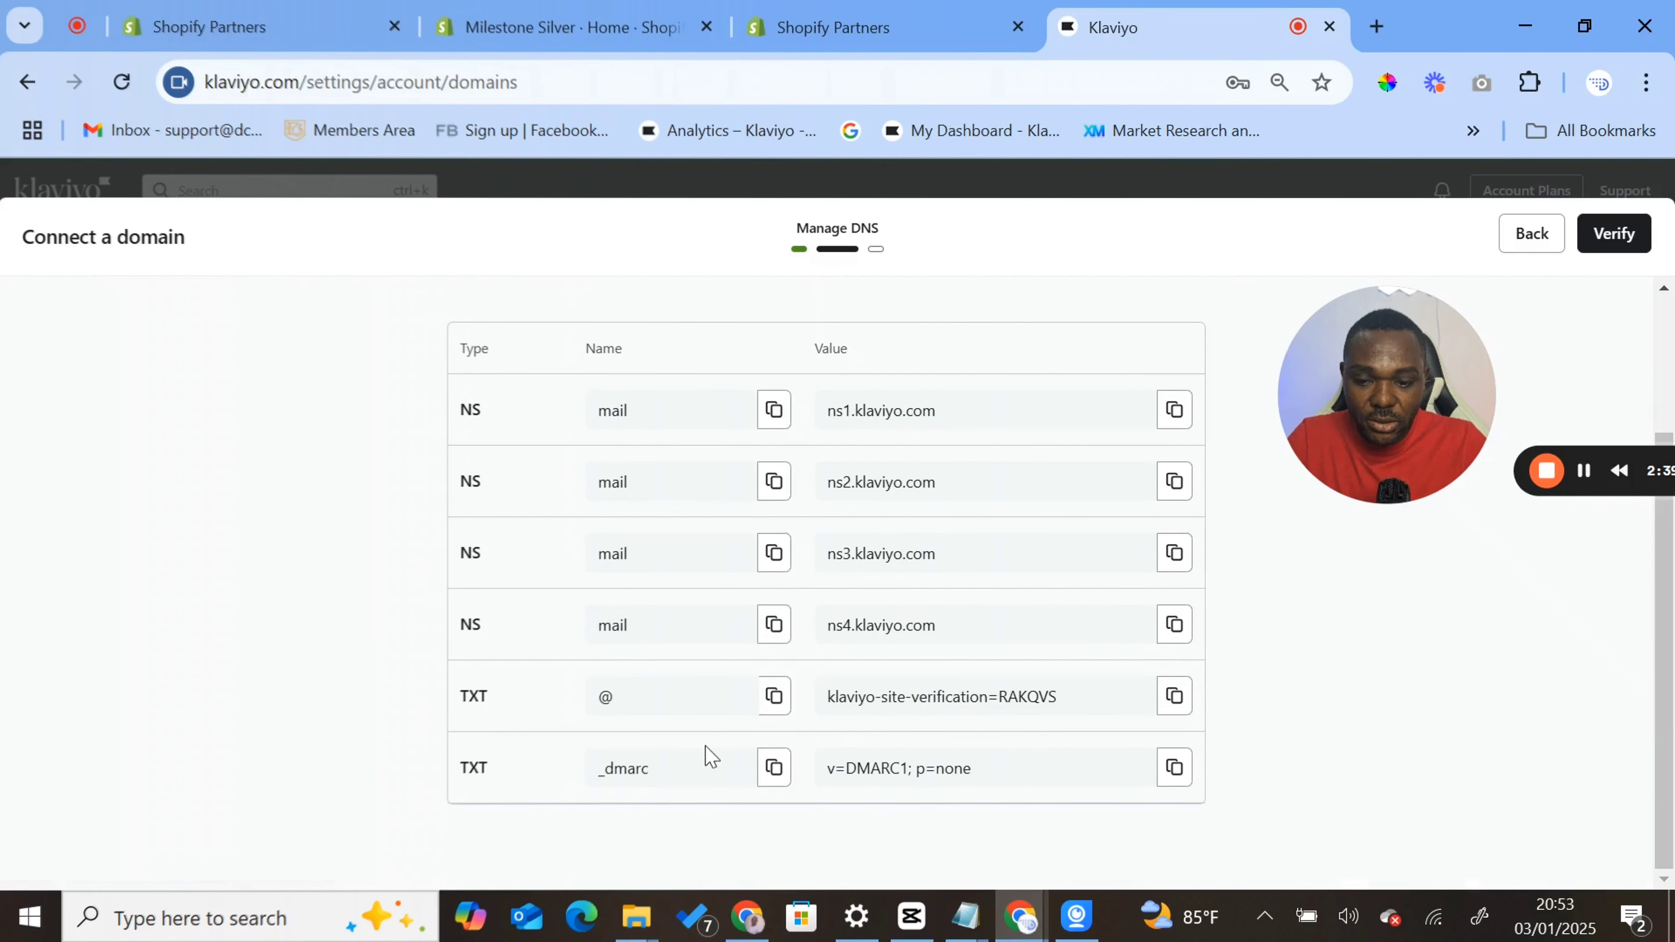
{"action": "left_click", "coordinate": [748, 916]}
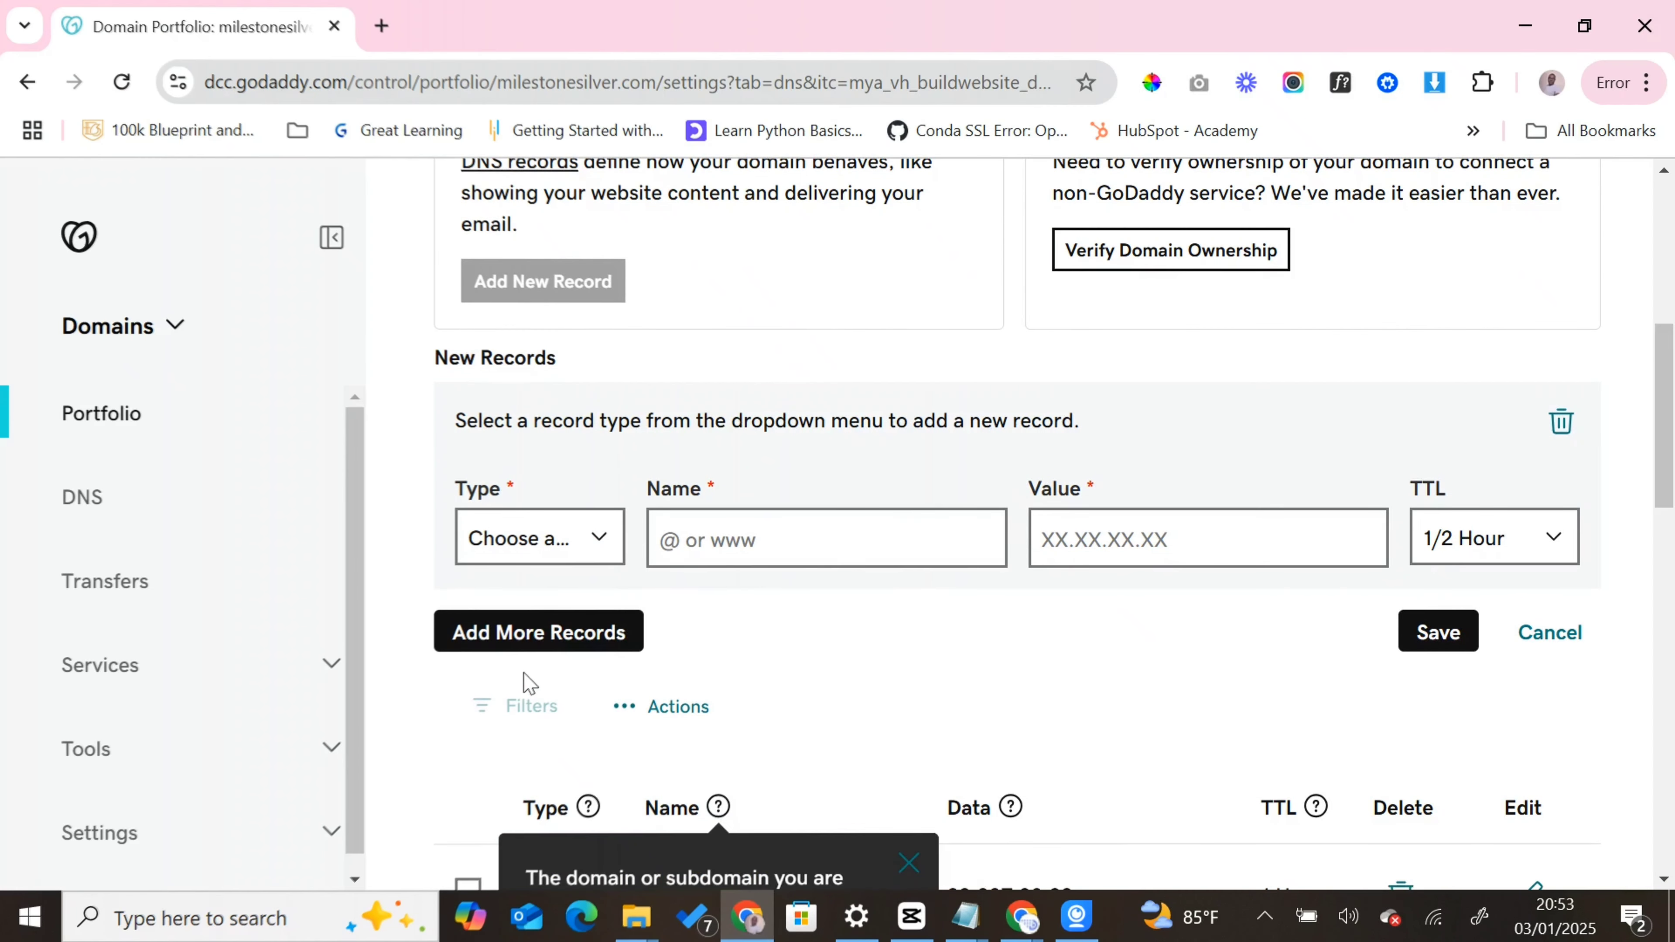
{"action": "left_click", "coordinate": [527, 643]}
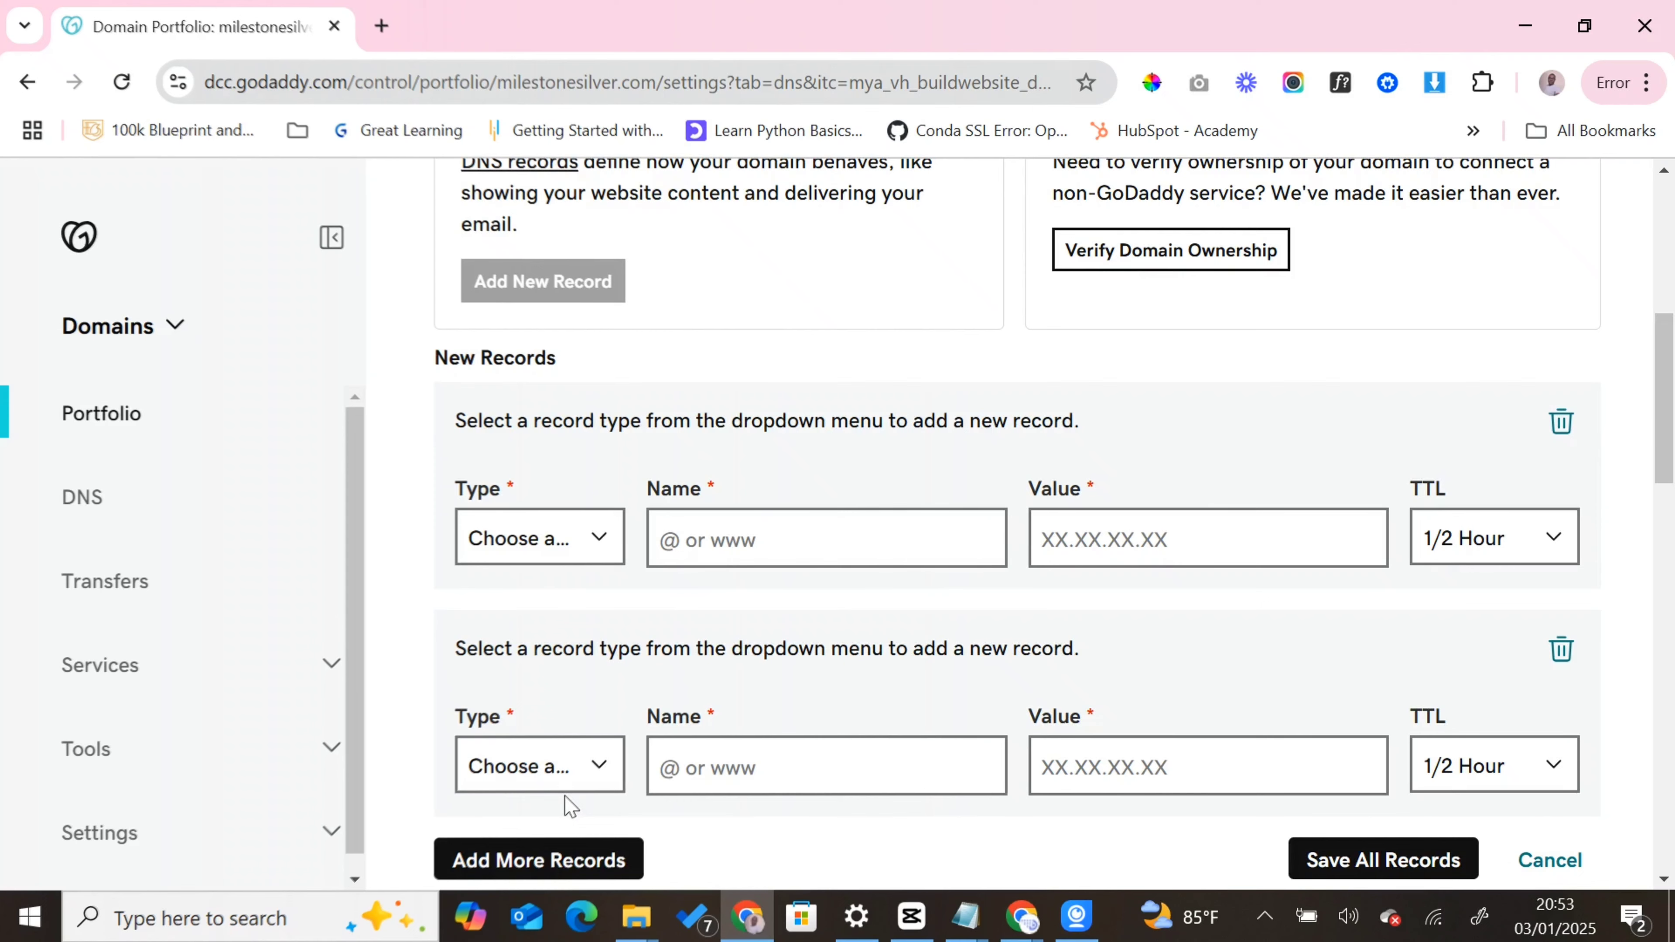
{"action": "left_click", "coordinate": [561, 858]}
{"action": "scroll", "coordinate": [594, 785], "scroll_direction": "down", "scroll_amount": 6}
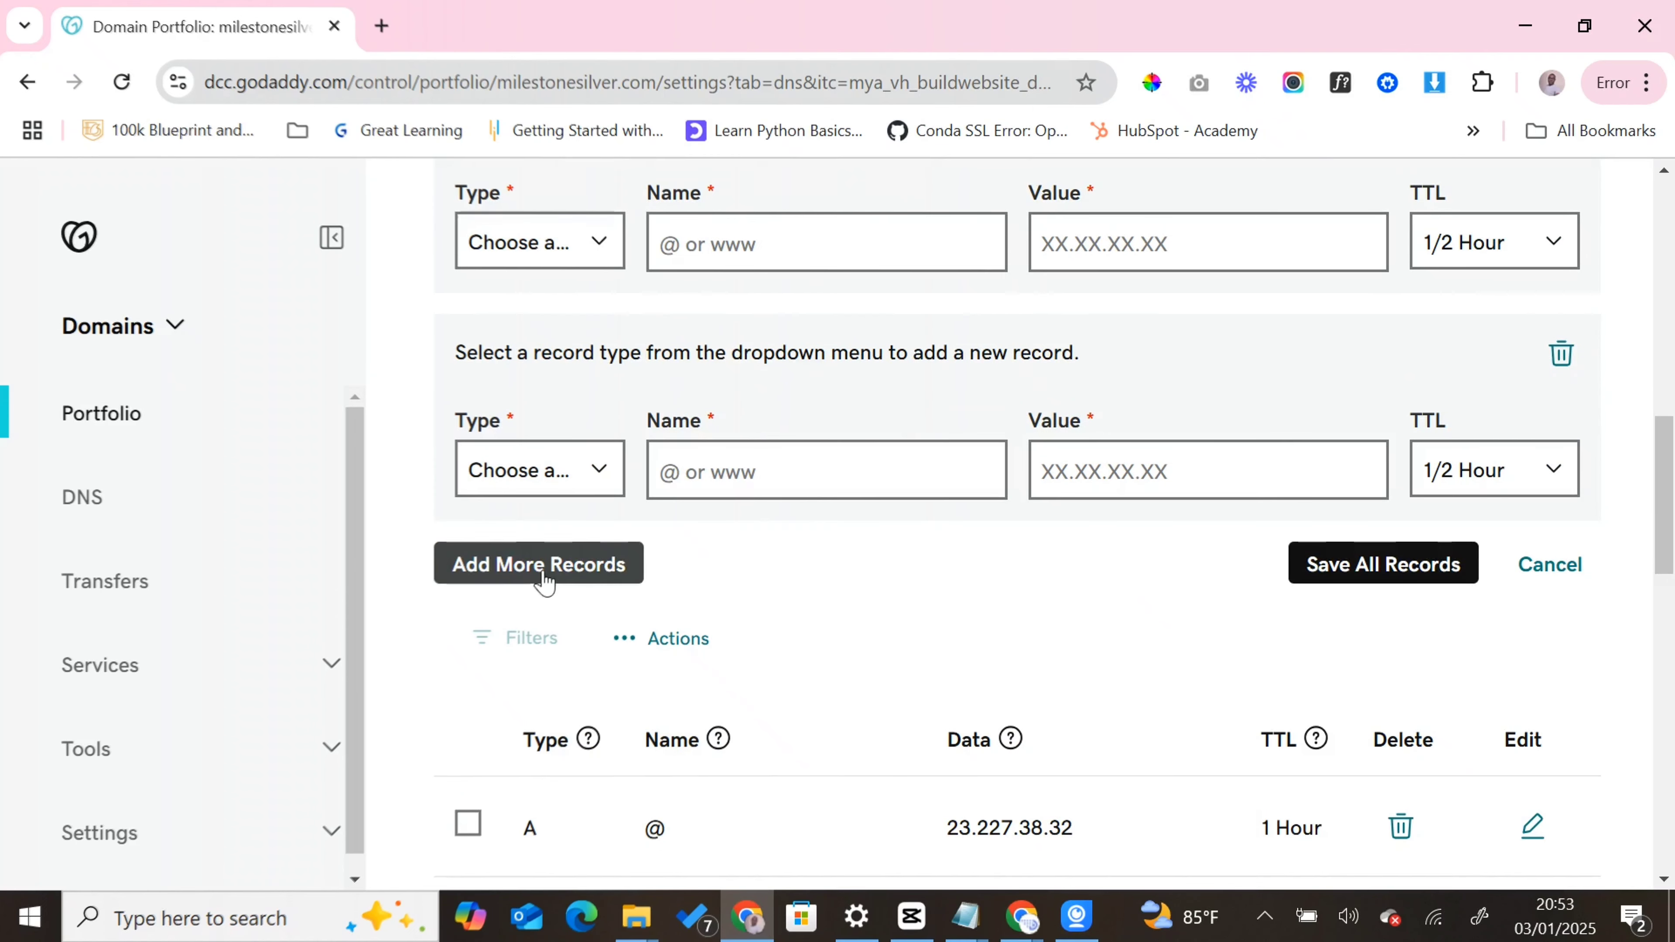
{"action": "left_click", "coordinate": [571, 565]}
{"action": "scroll", "coordinate": [578, 397], "scroll_direction": "up", "scroll_amount": 4}
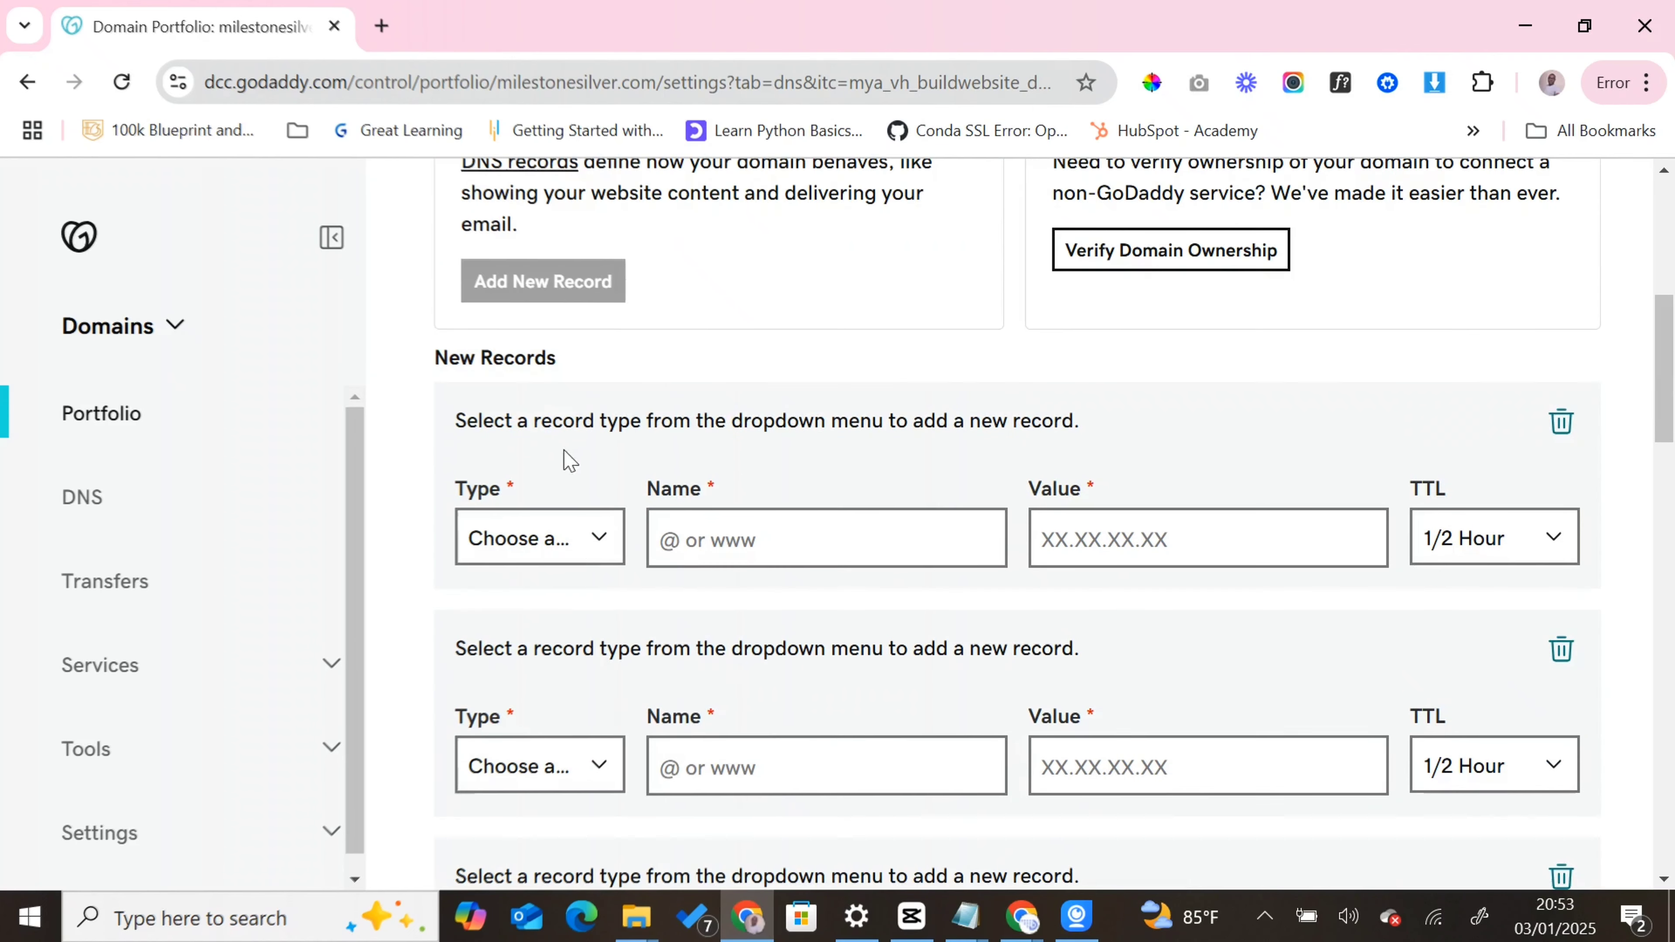
- Set the type of all four new DNS records to NS
{"action": "left_click", "coordinate": [540, 537]}
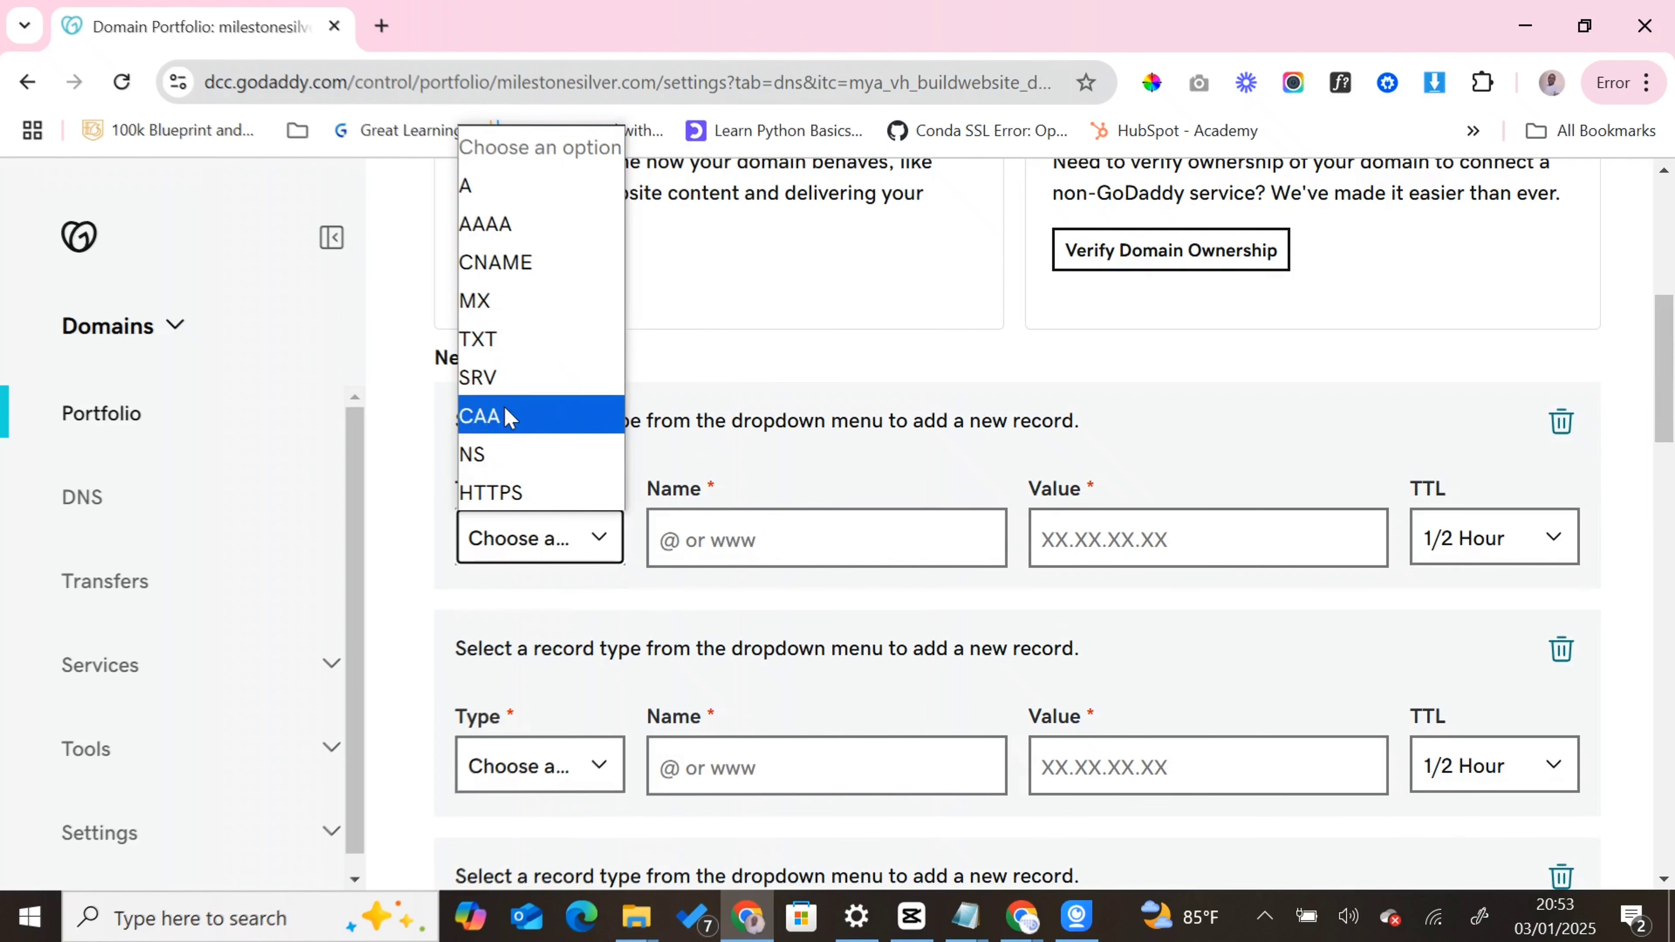
{"action": "left_click", "coordinate": [520, 456]}
{"action": "left_click", "coordinate": [561, 766]}
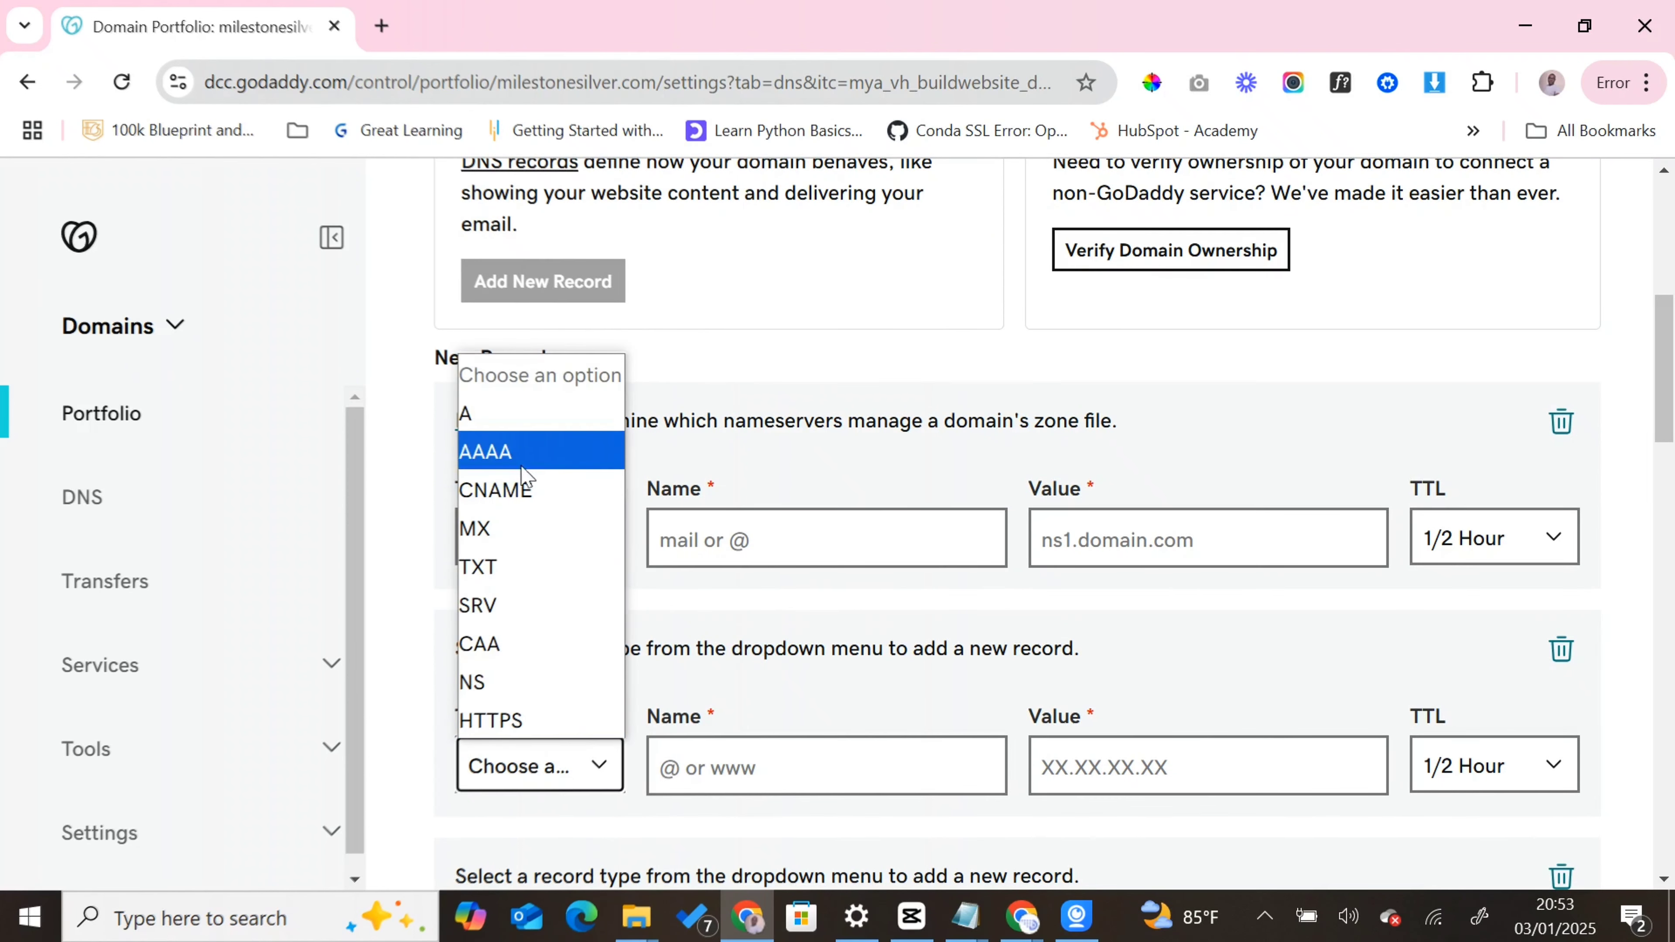
{"action": "left_click", "coordinate": [537, 674]}
{"action": "scroll", "coordinate": [580, 625], "scroll_direction": "down", "scroll_amount": 5}
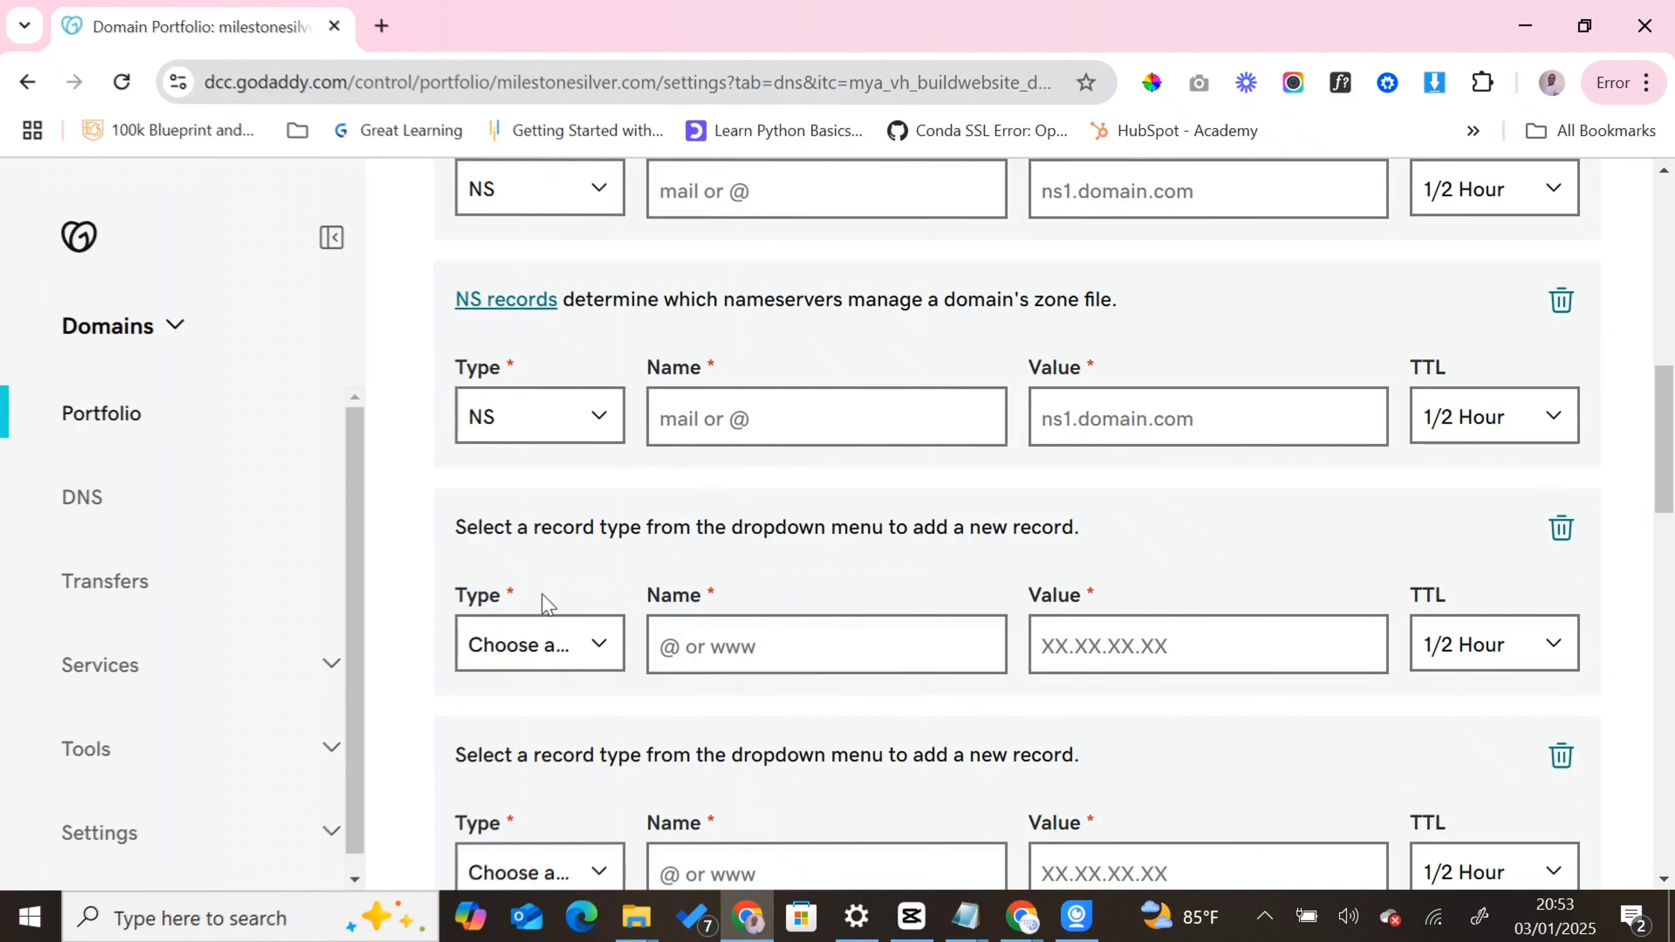
{"action": "left_click", "coordinate": [553, 650]}
{"action": "left_click", "coordinate": [506, 559]}
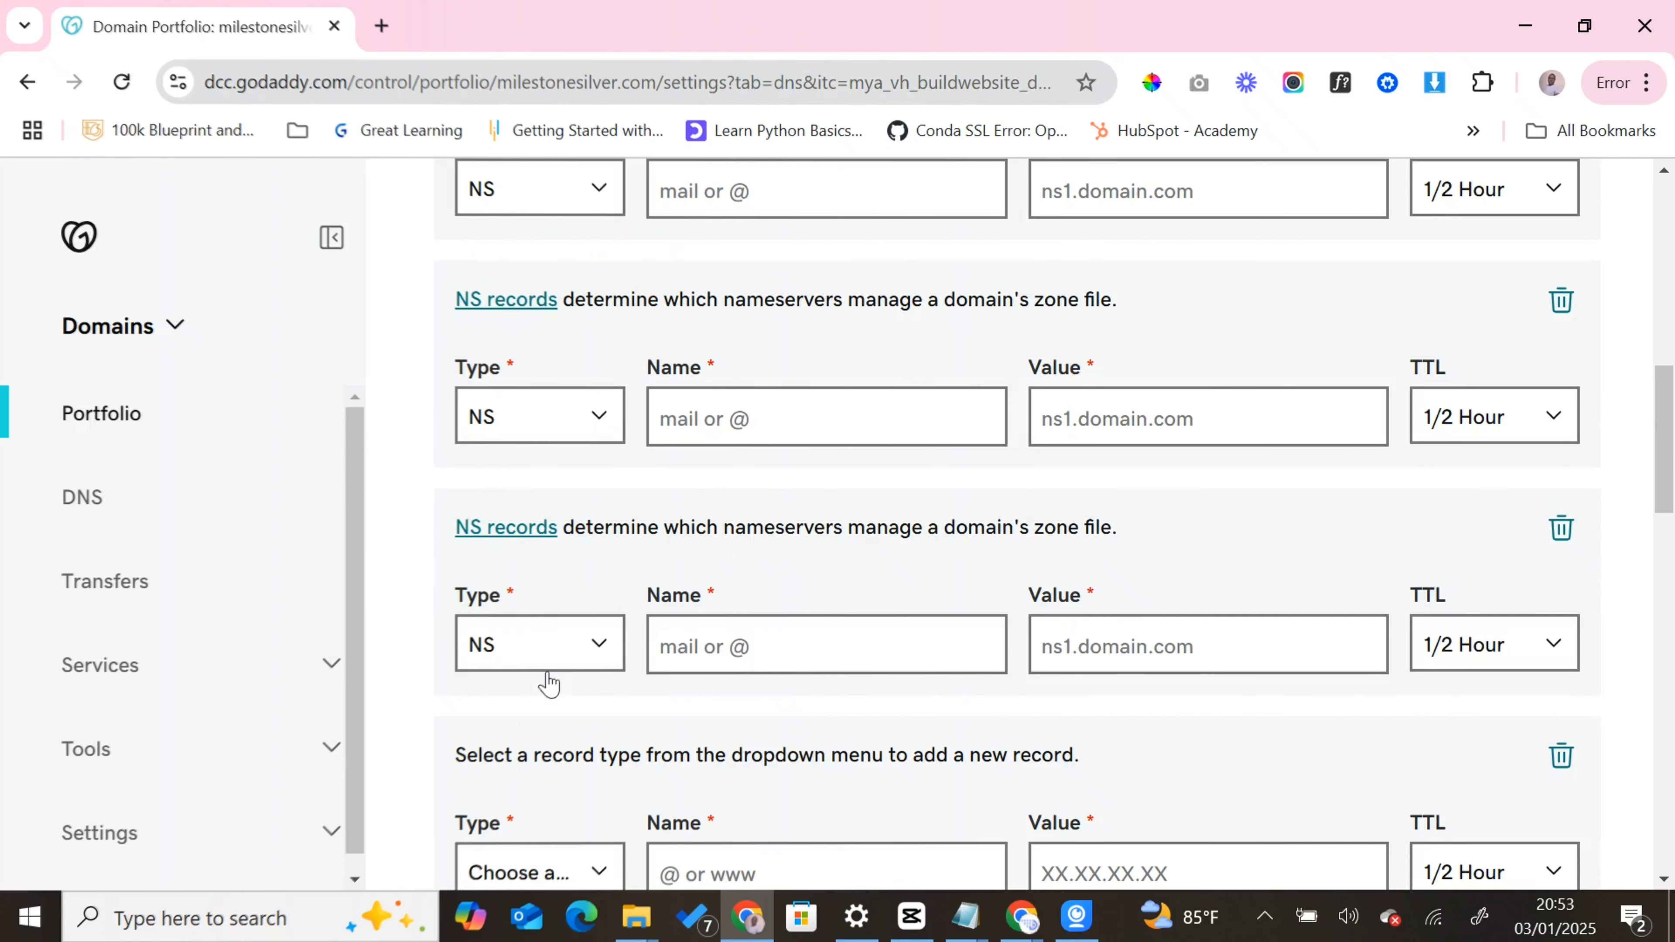
{"action": "scroll", "coordinate": [551, 686], "scroll_direction": "down", "scroll_amount": 3}
{"action": "left_click", "coordinate": [557, 715]}
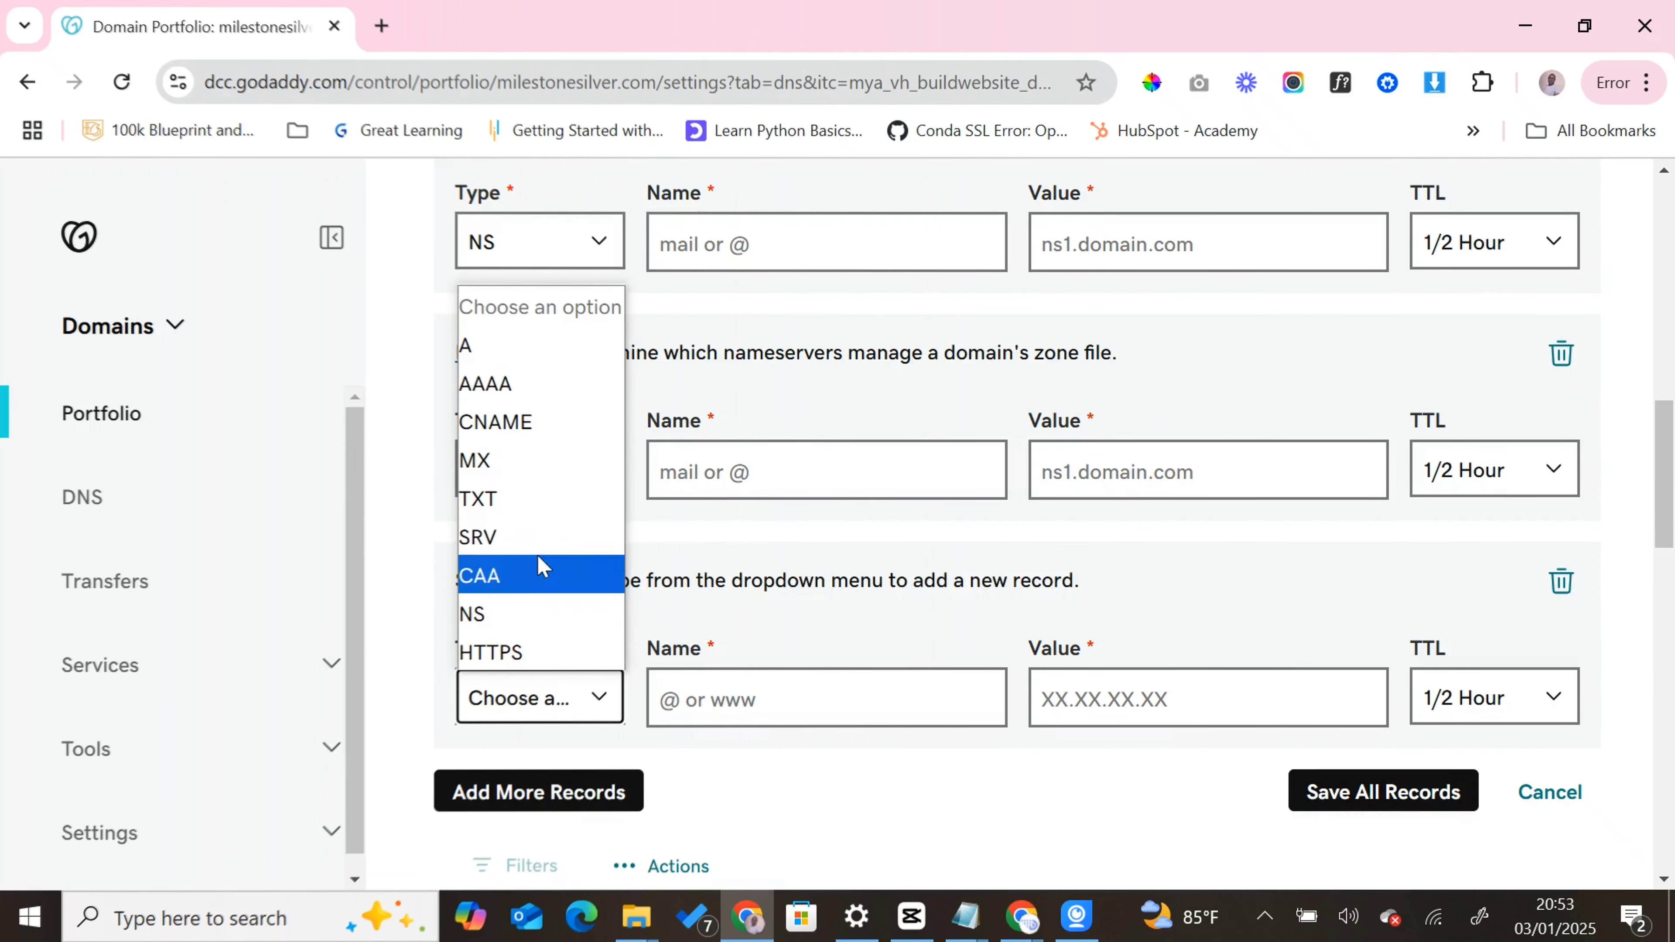
{"action": "left_click", "coordinate": [535, 617]}
- Enter mail as the name of all four new NS records
{"action": "scroll", "coordinate": [812, 534], "scroll_direction": "up", "scroll_amount": 2}
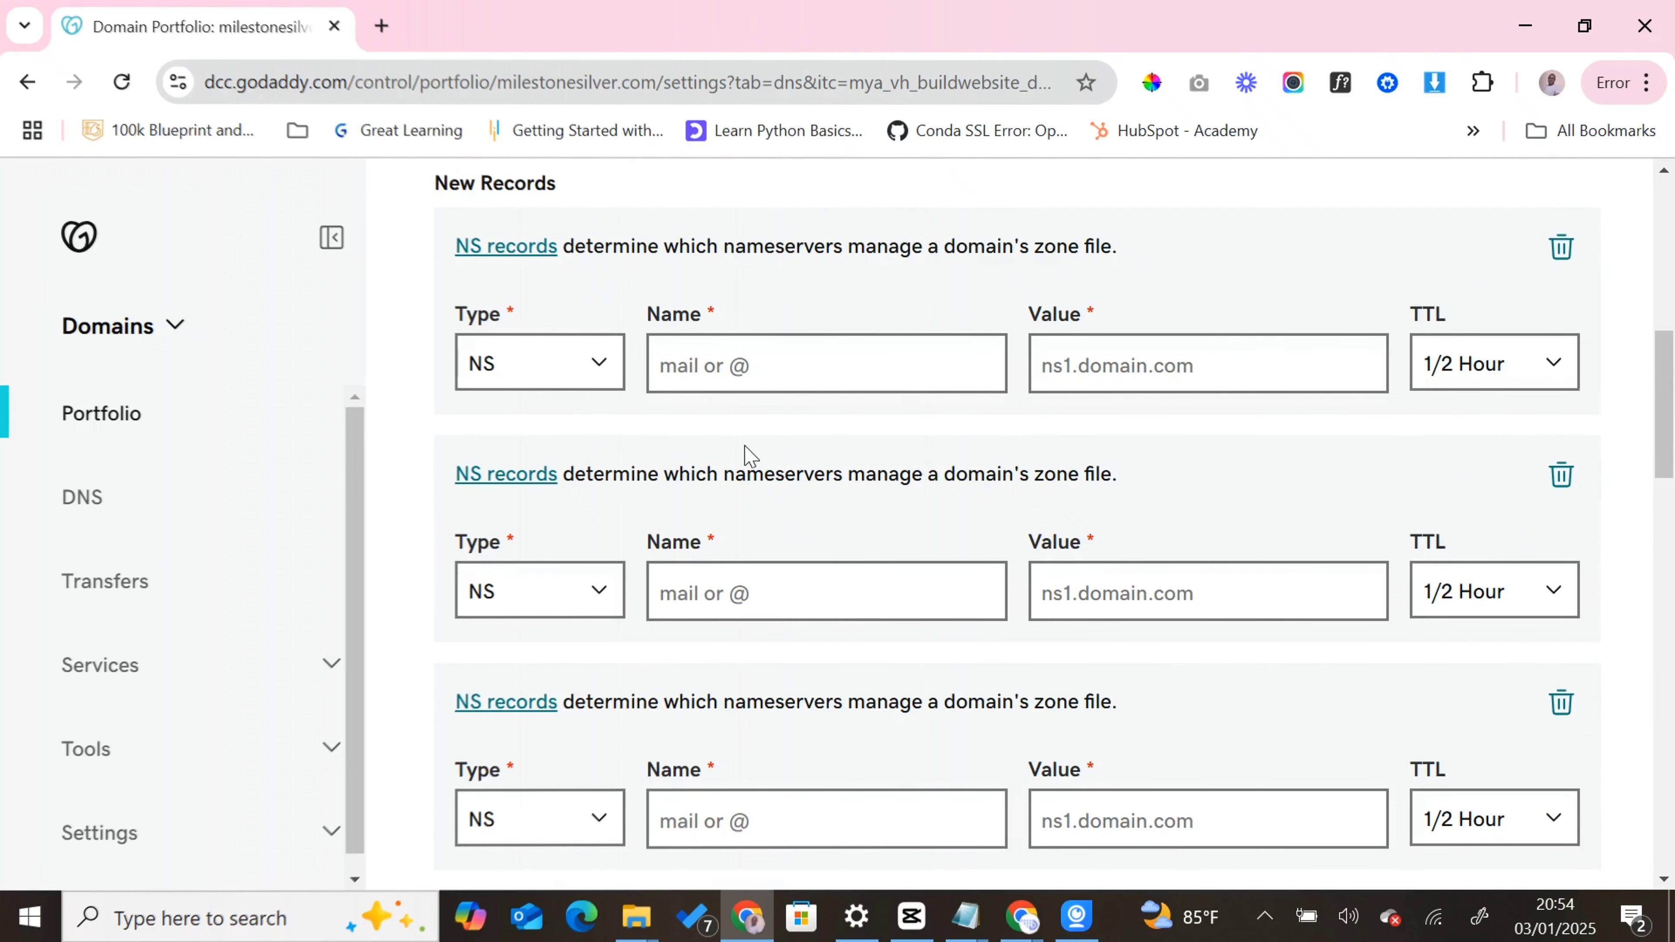
{"action": "left_click", "coordinate": [711, 364]}
{"action": "type", "text": "mail"}
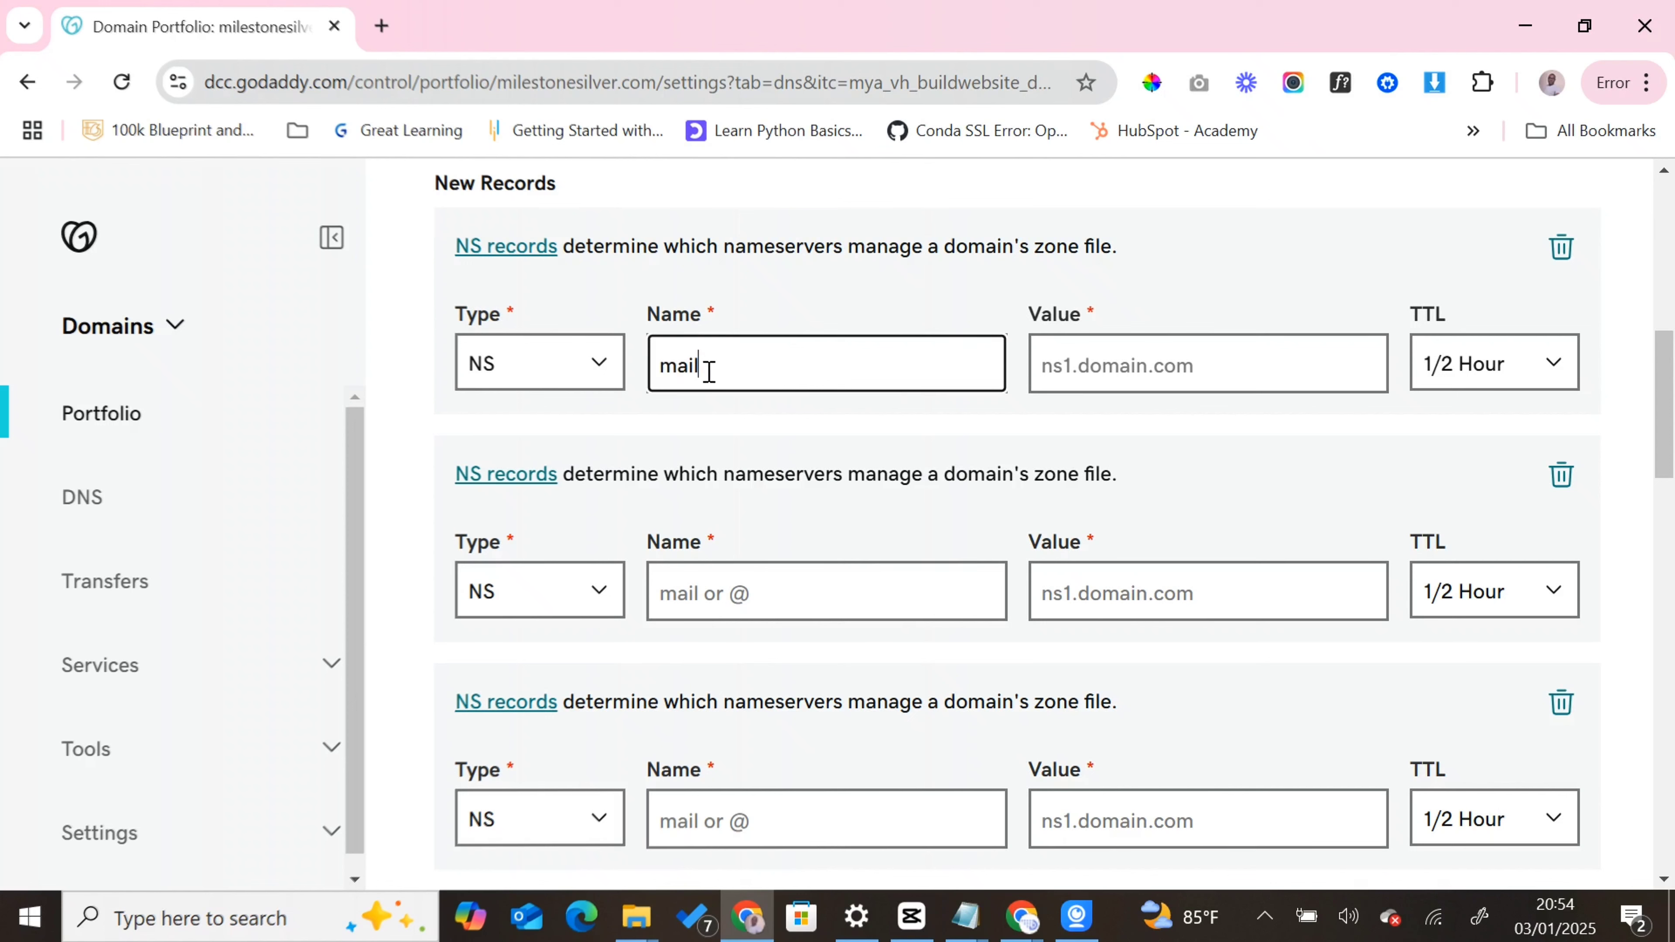
{"action": "key", "text": "ctrl+a"}
{"action": "key", "text": "ctrl+c"}
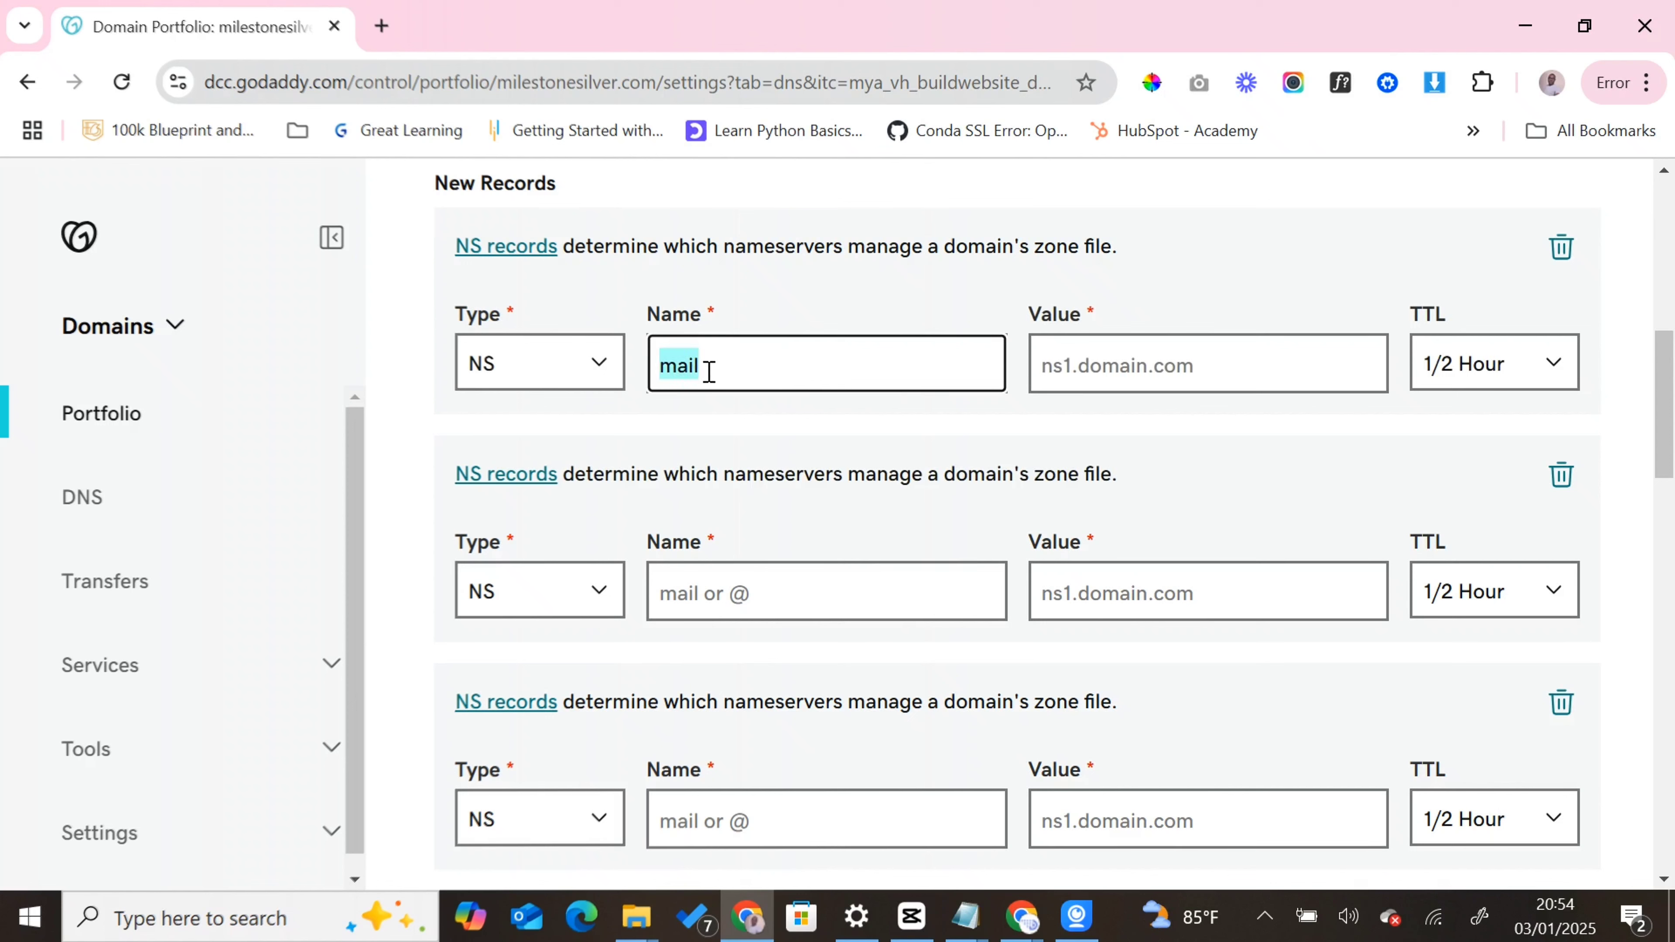
{"action": "left_click", "coordinate": [736, 571]}
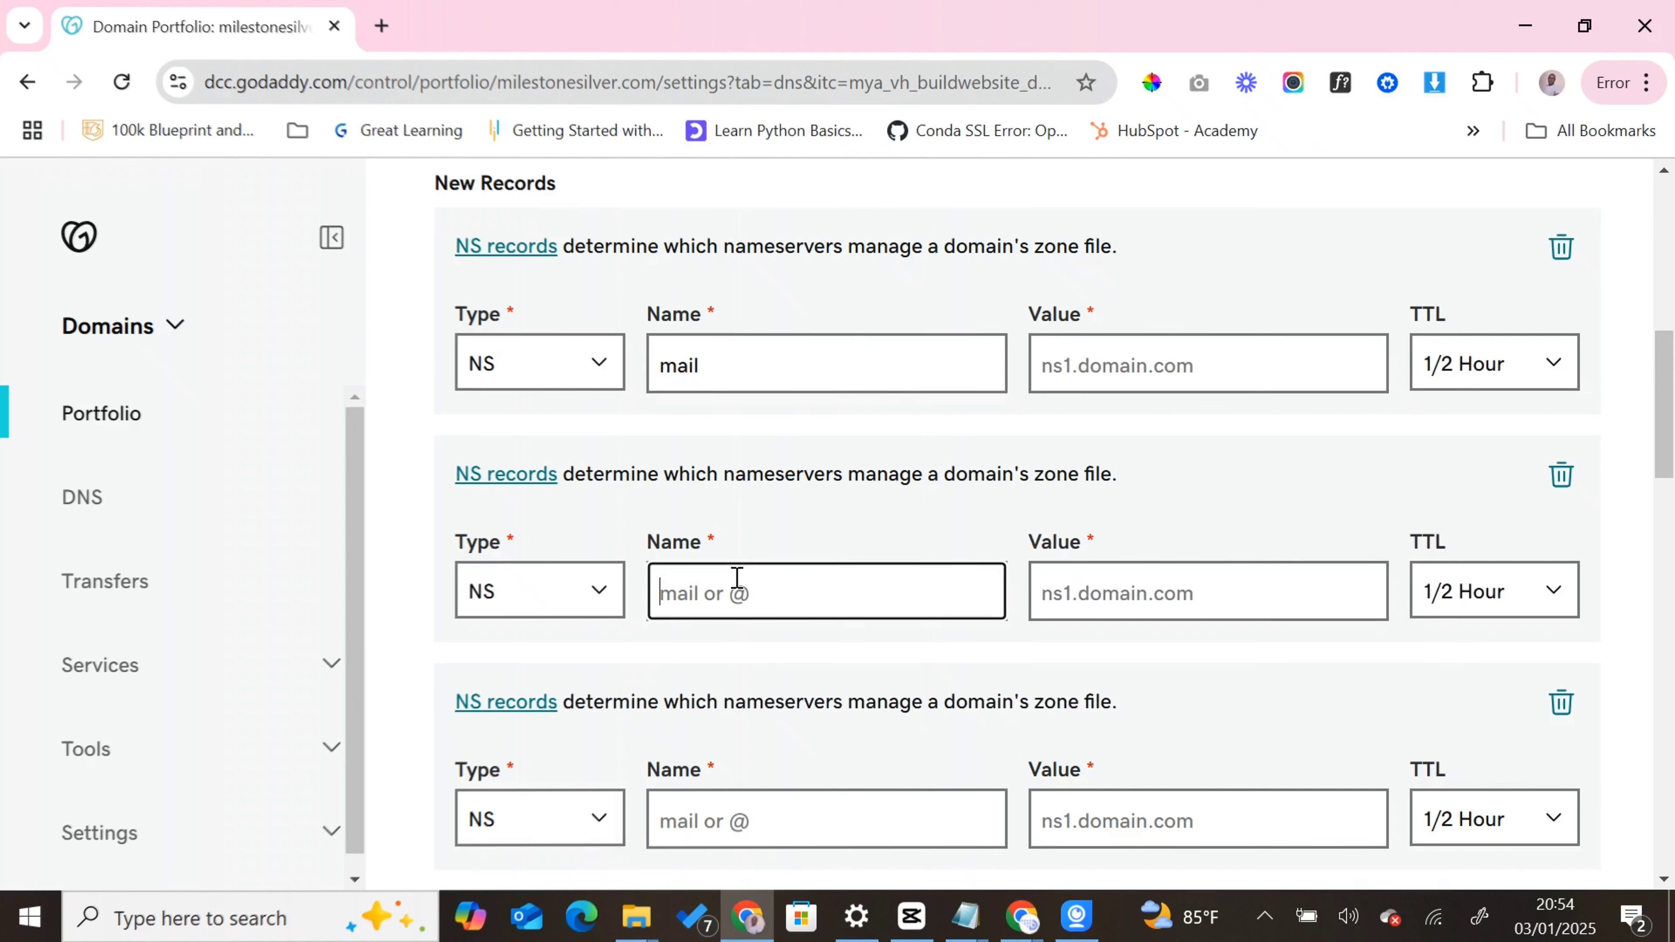
{"action": "key", "text": "ctrl+v"}
{"action": "left_click", "coordinate": [788, 817]}
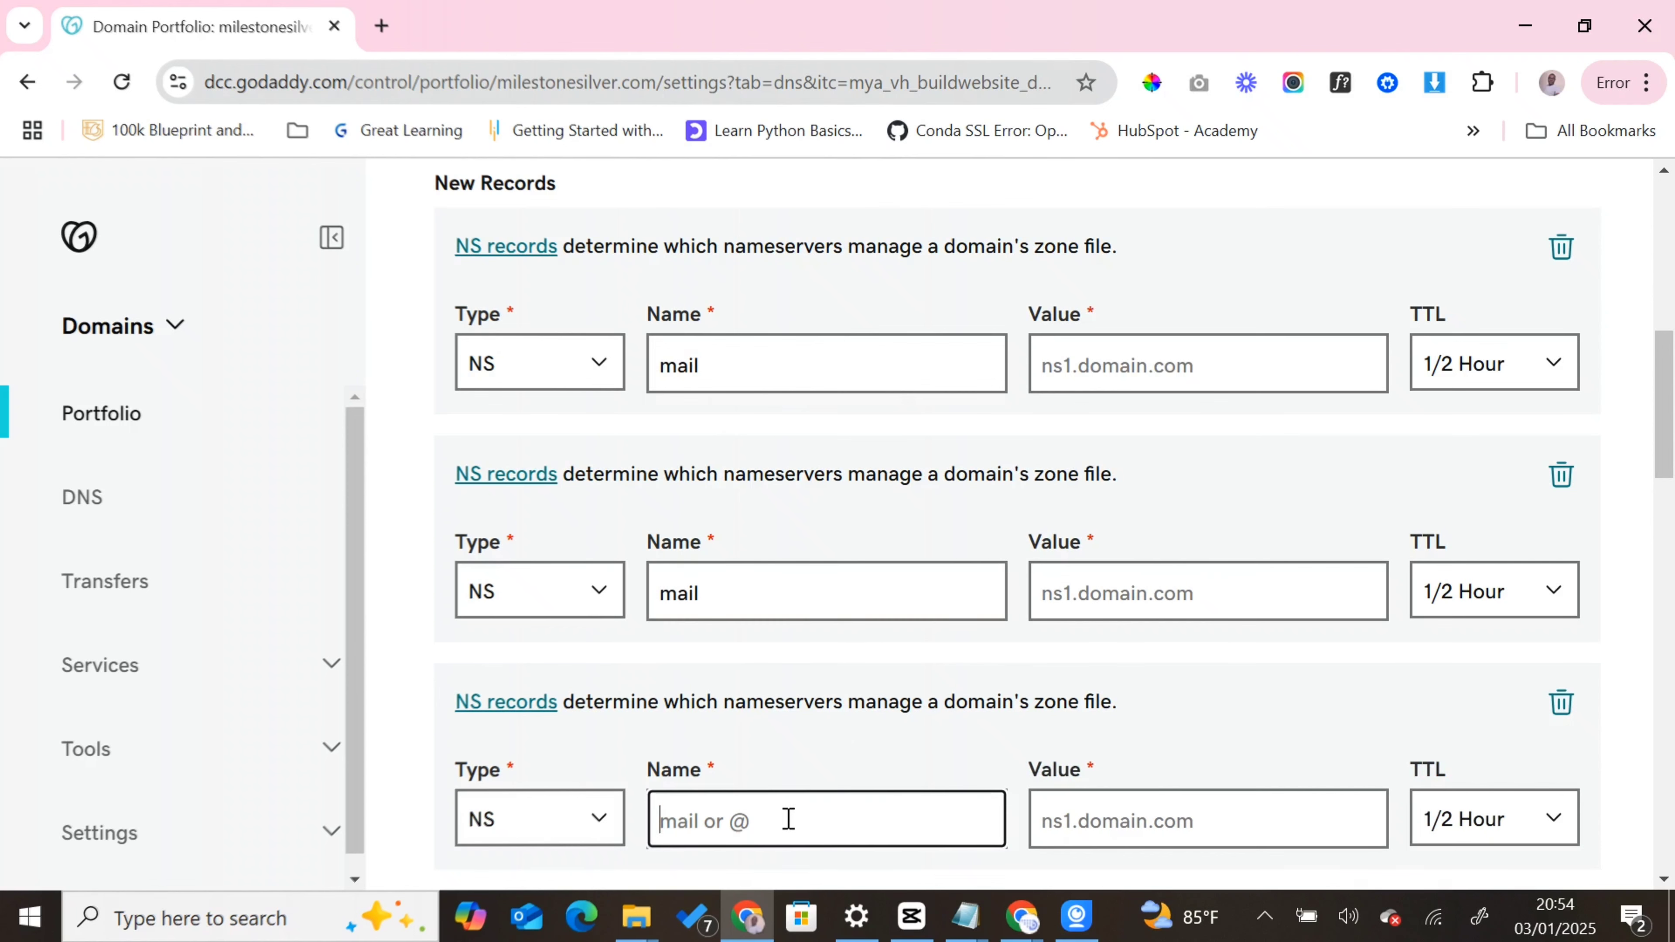
{"action": "key", "text": "ctrl+v"}
{"action": "scroll", "coordinate": [838, 731], "scroll_direction": "down", "scroll_amount": 6}
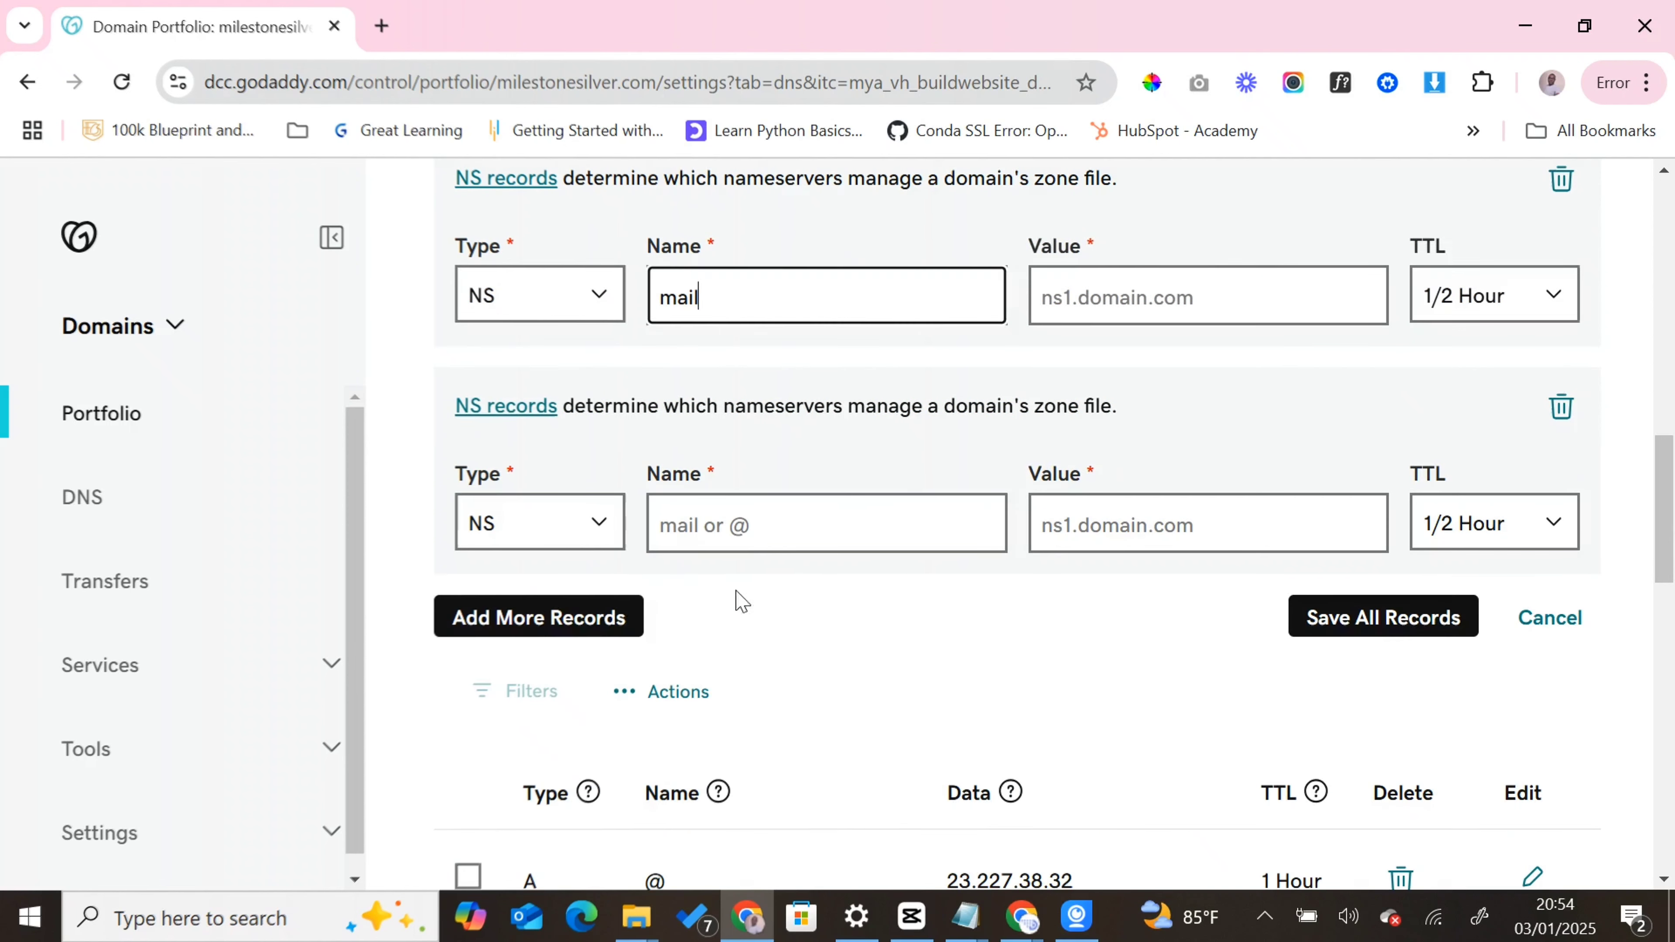
{"action": "left_click", "coordinate": [767, 532]}
{"action": "key", "text": "ctrl+v"}
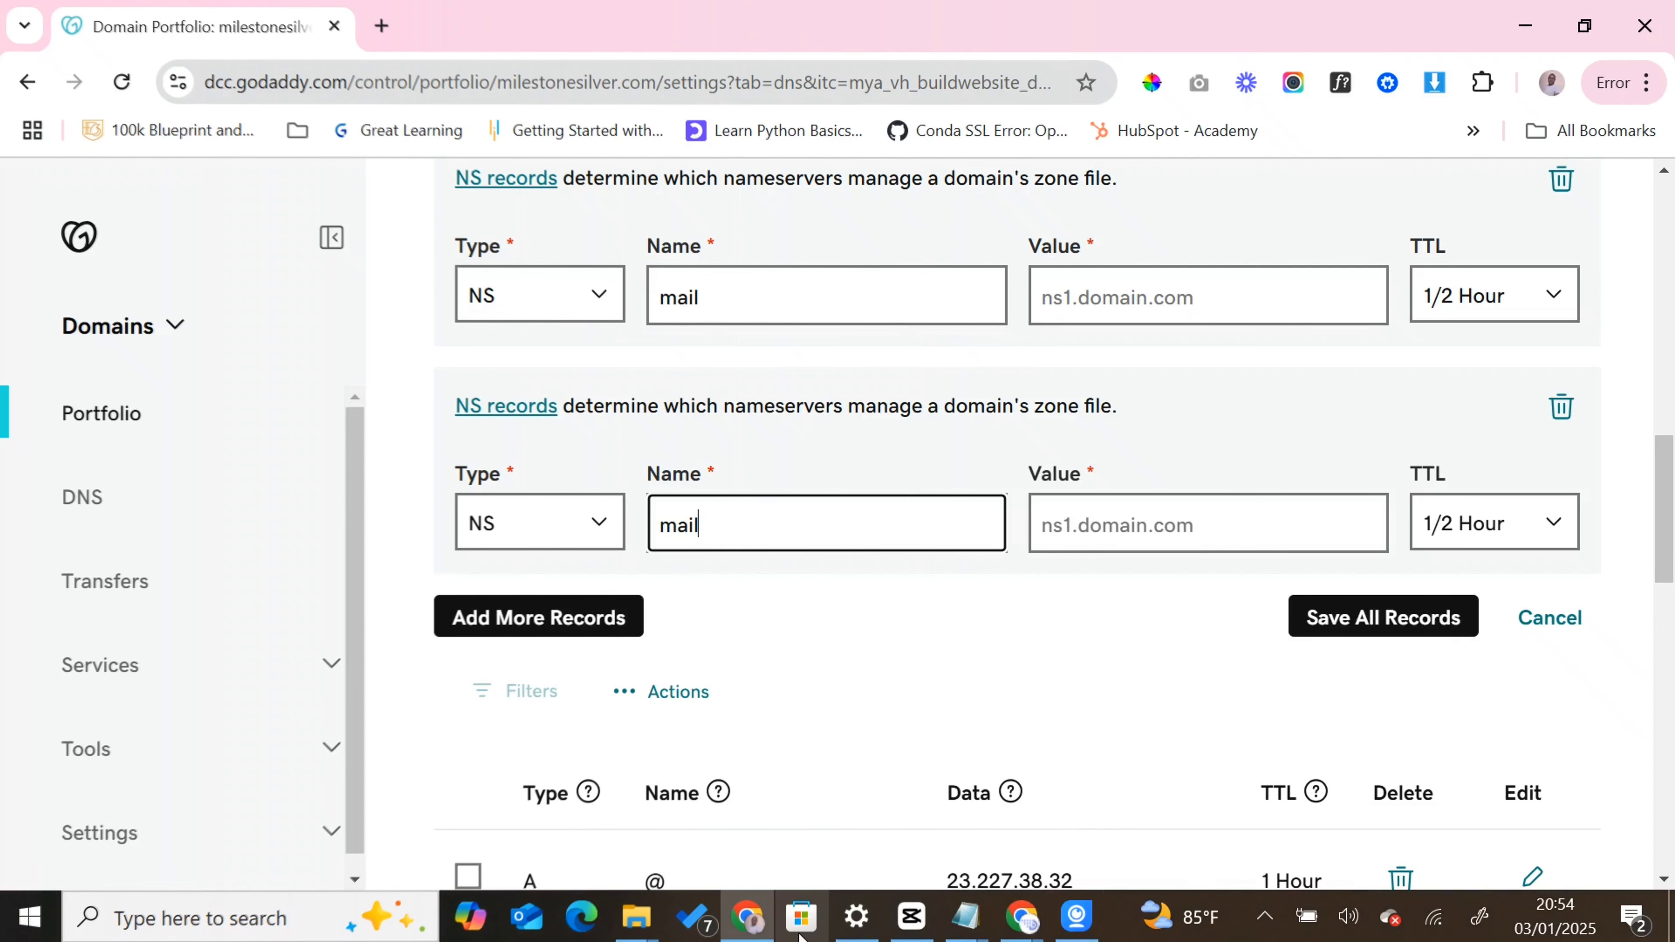
- Copy the ns1.klaviyo.com value from Klaviyo and paste it as the first NS record's value in GoDaddy
{"action": "mouse_move", "coordinate": [1021, 927]}
{"action": "left_click", "coordinate": [934, 846]}
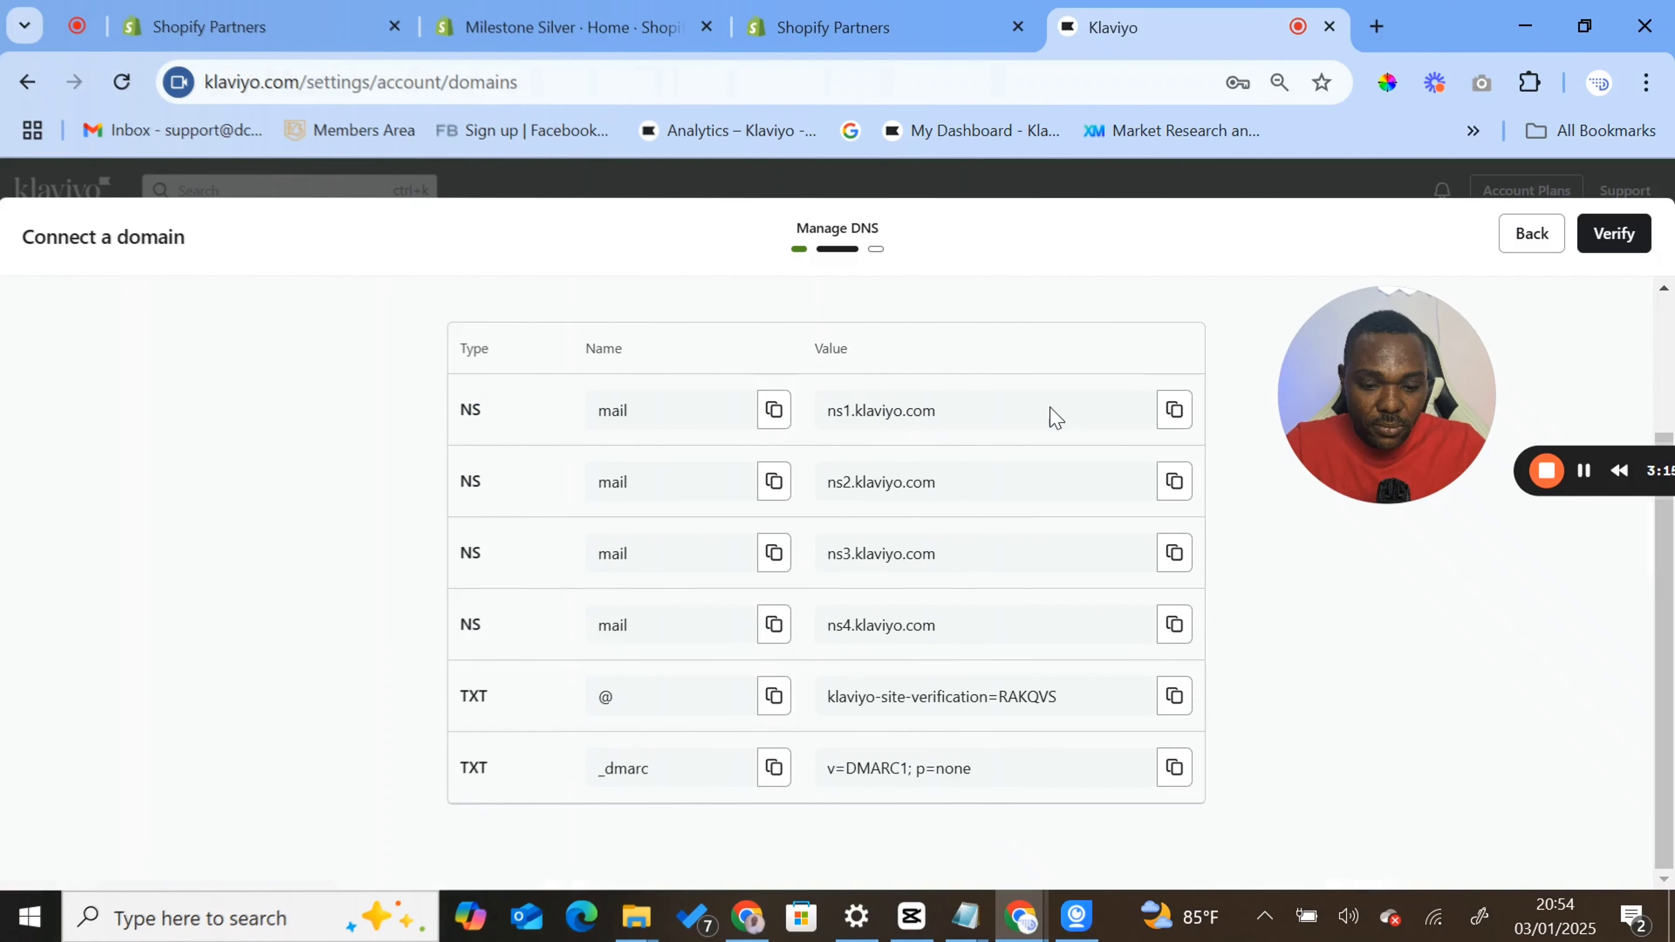
{"action": "left_click", "coordinate": [1173, 412]}
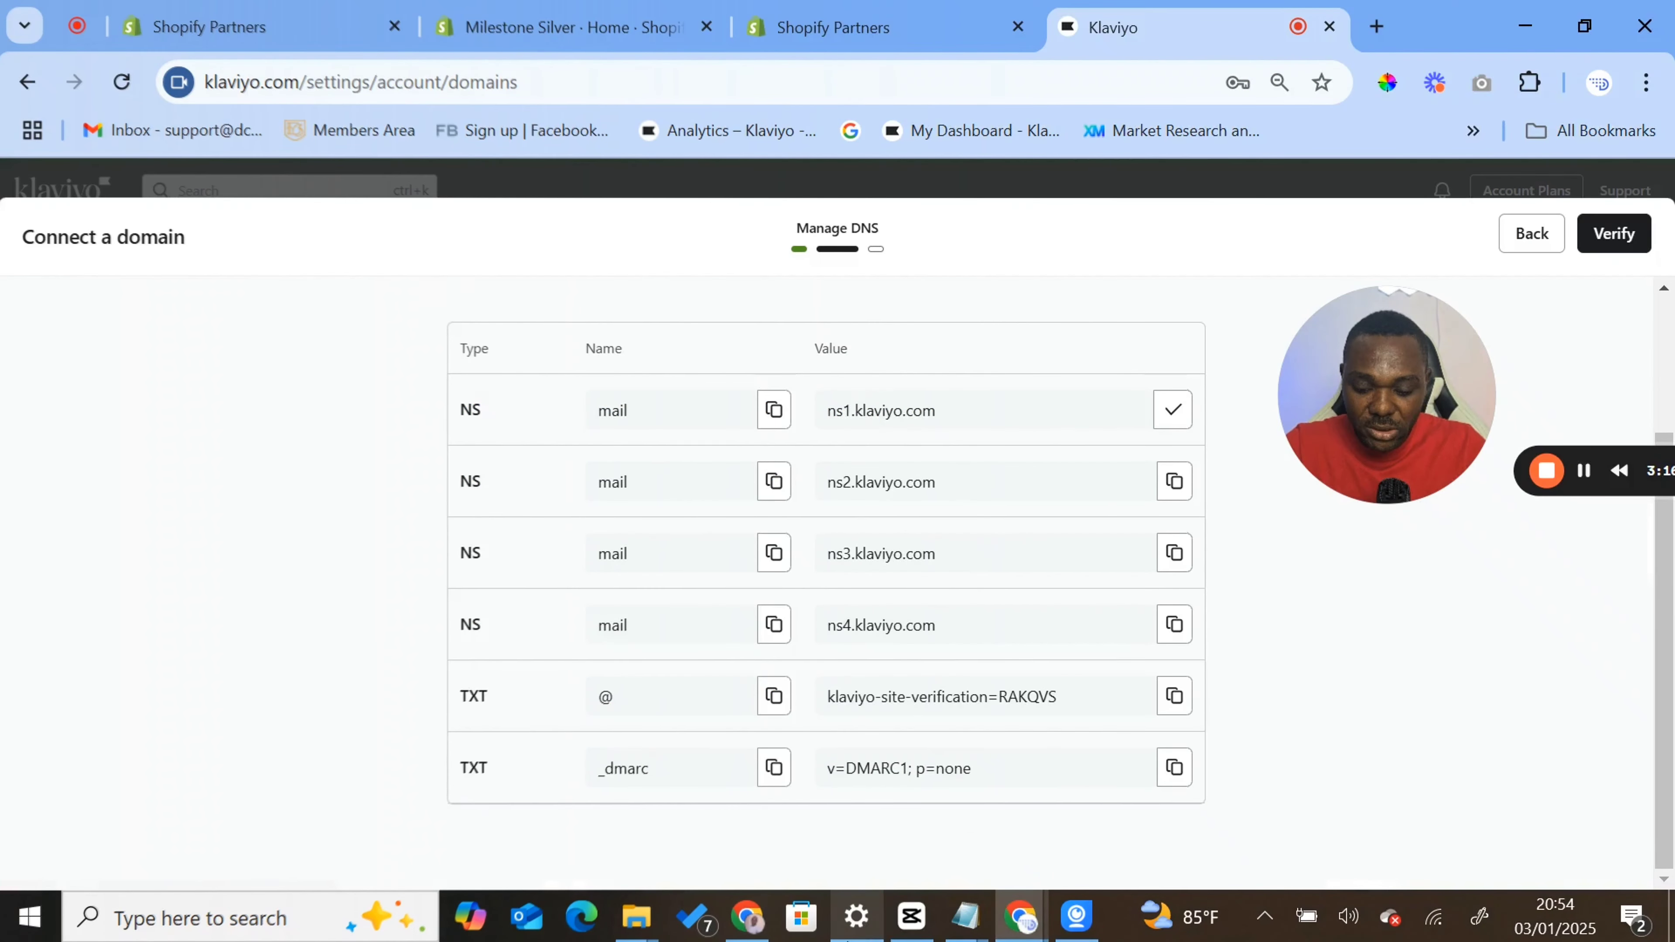
{"action": "left_click", "coordinate": [763, 925]}
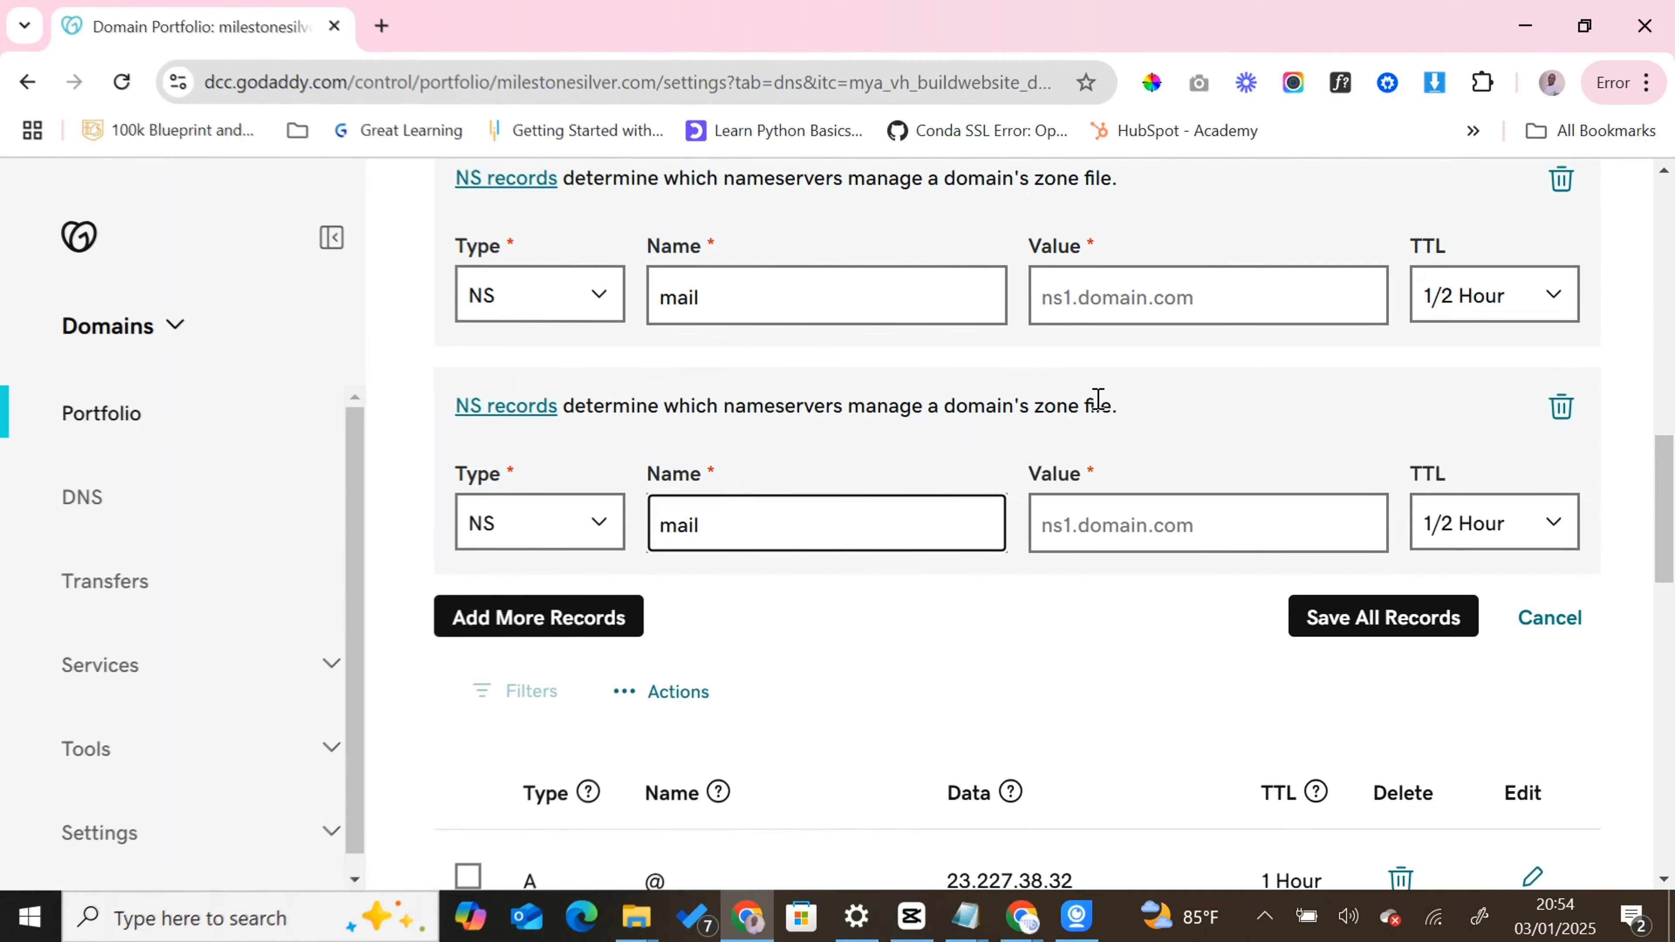
{"action": "scroll", "coordinate": [1082, 412], "scroll_direction": "up", "scroll_amount": 5}
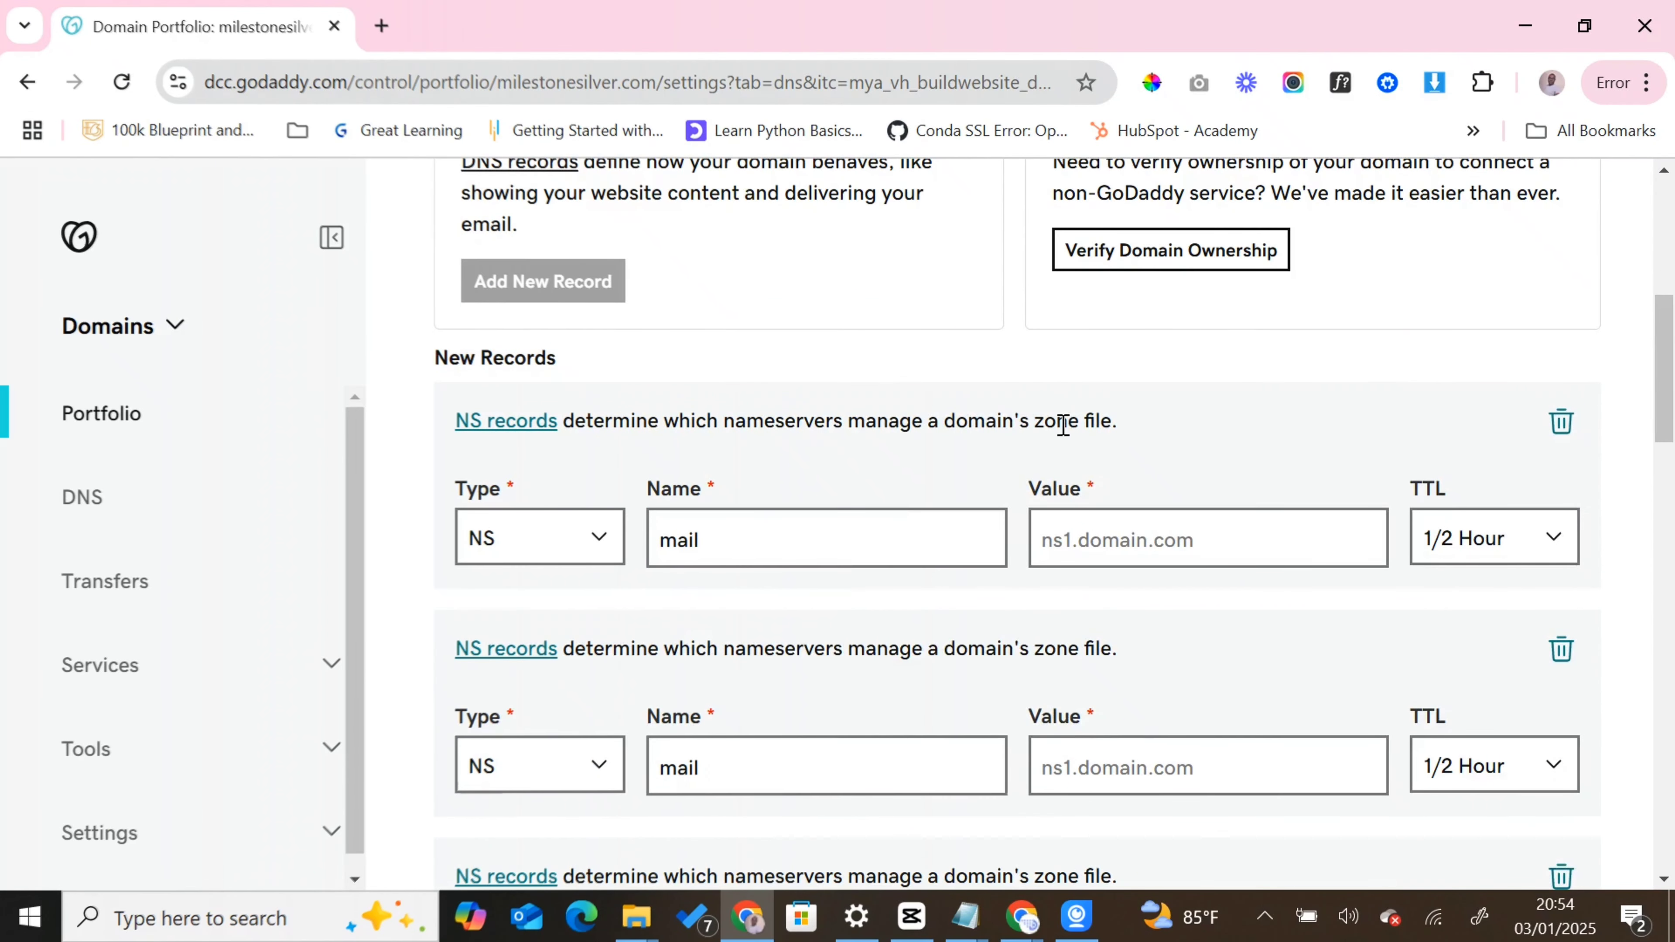
{"action": "left_click", "coordinate": [1148, 553]}
{"action": "key", "text": "ctrl+v"}
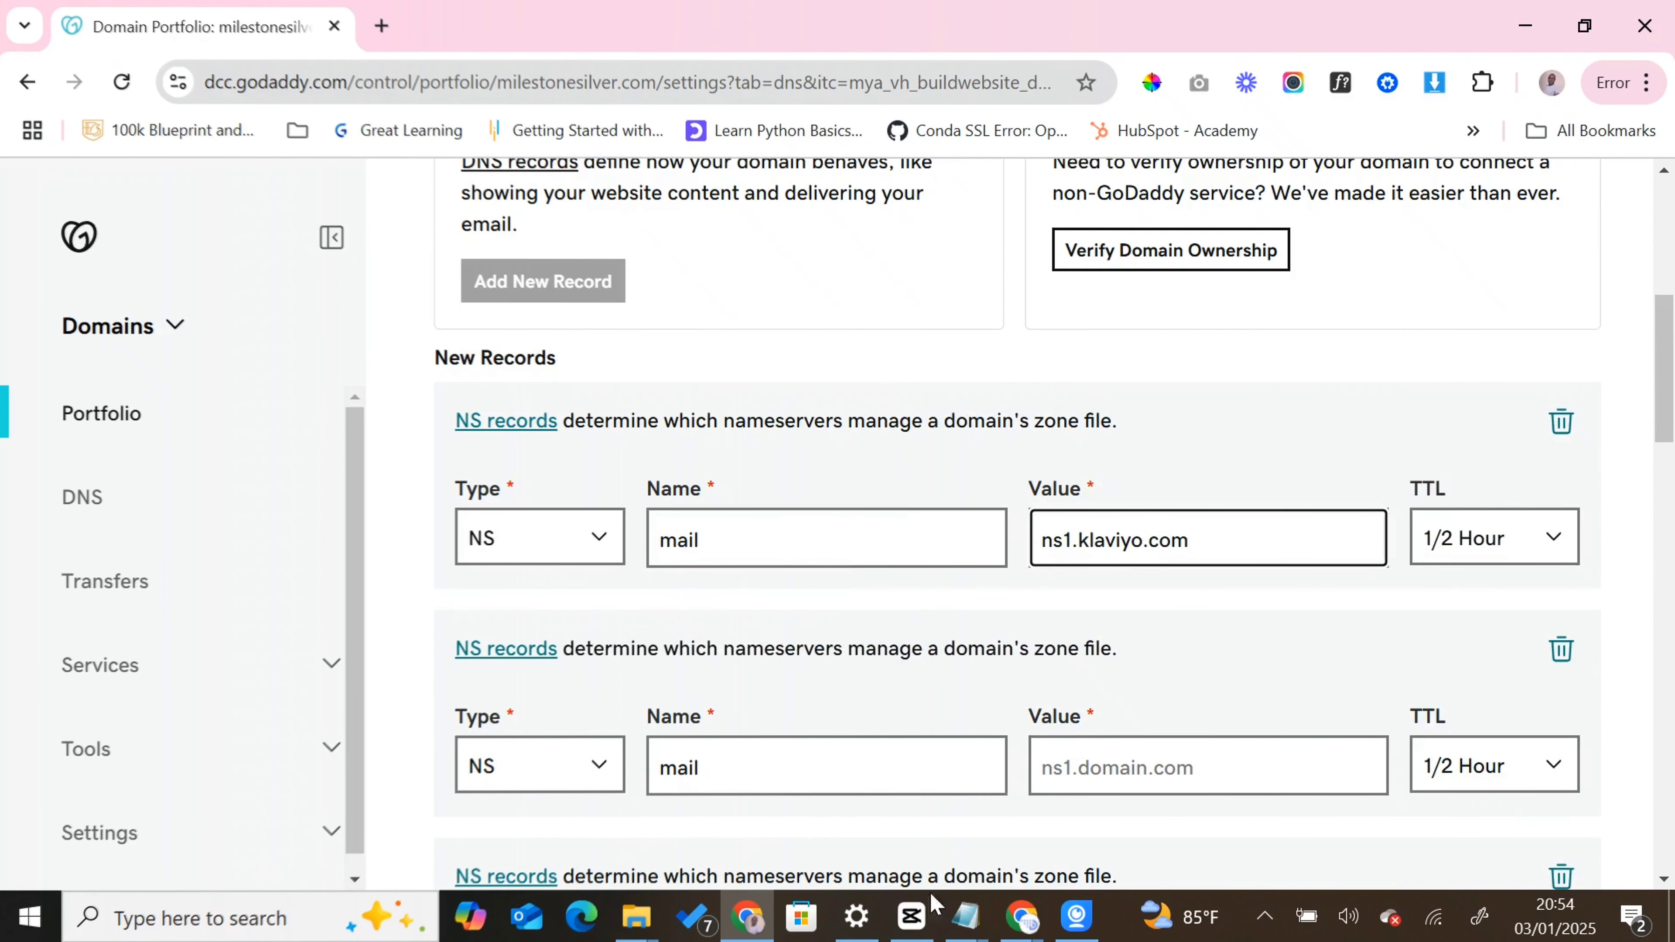
- Look up the TXT records in Klaviyo and enter @ as the first TXT record's name in GoDaddy
{"action": "mouse_move", "coordinate": [1026, 924]}
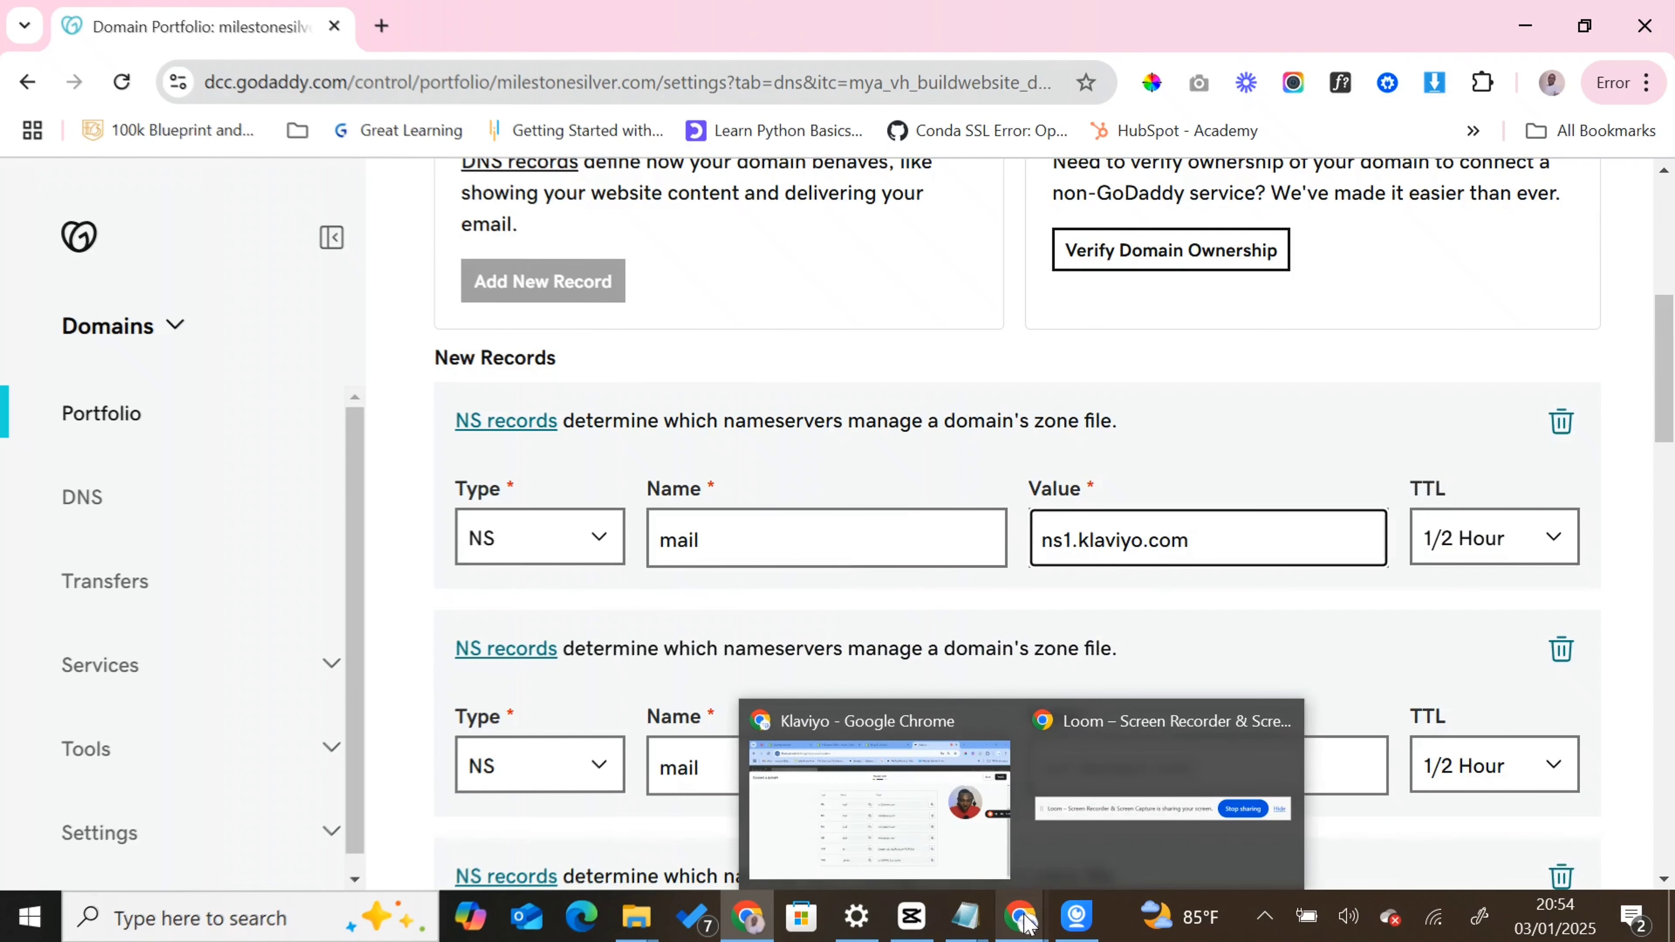
{"action": "left_click", "coordinate": [983, 874]}
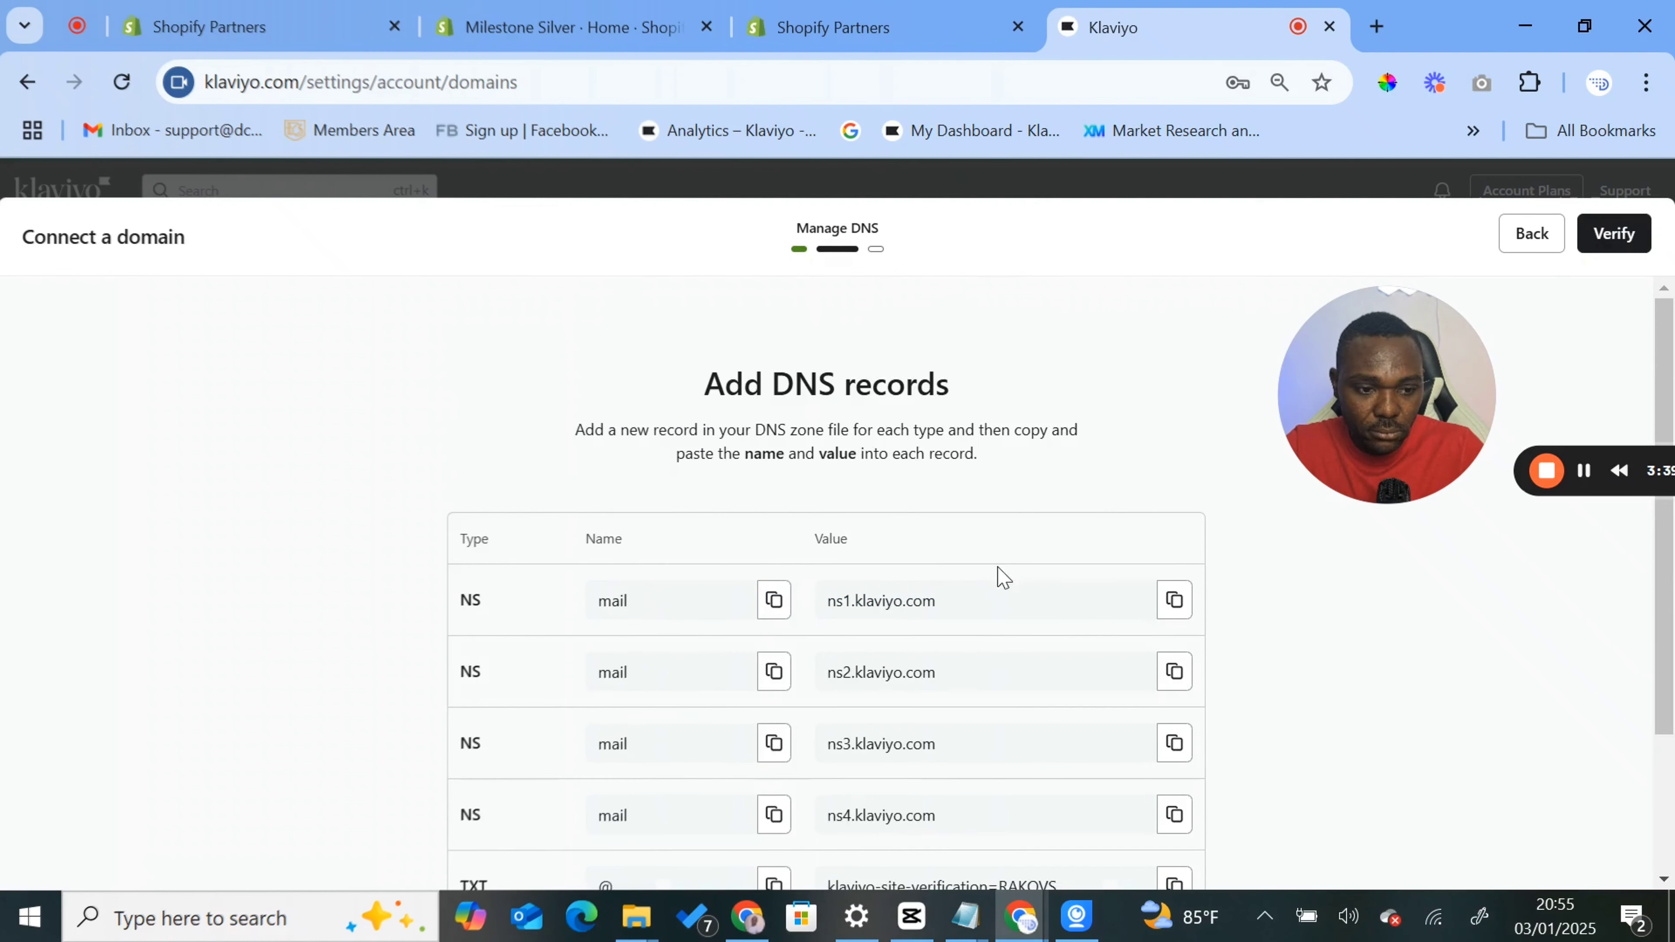
{"action": "scroll", "coordinate": [990, 597], "scroll_direction": "down", "scroll_amount": 3}
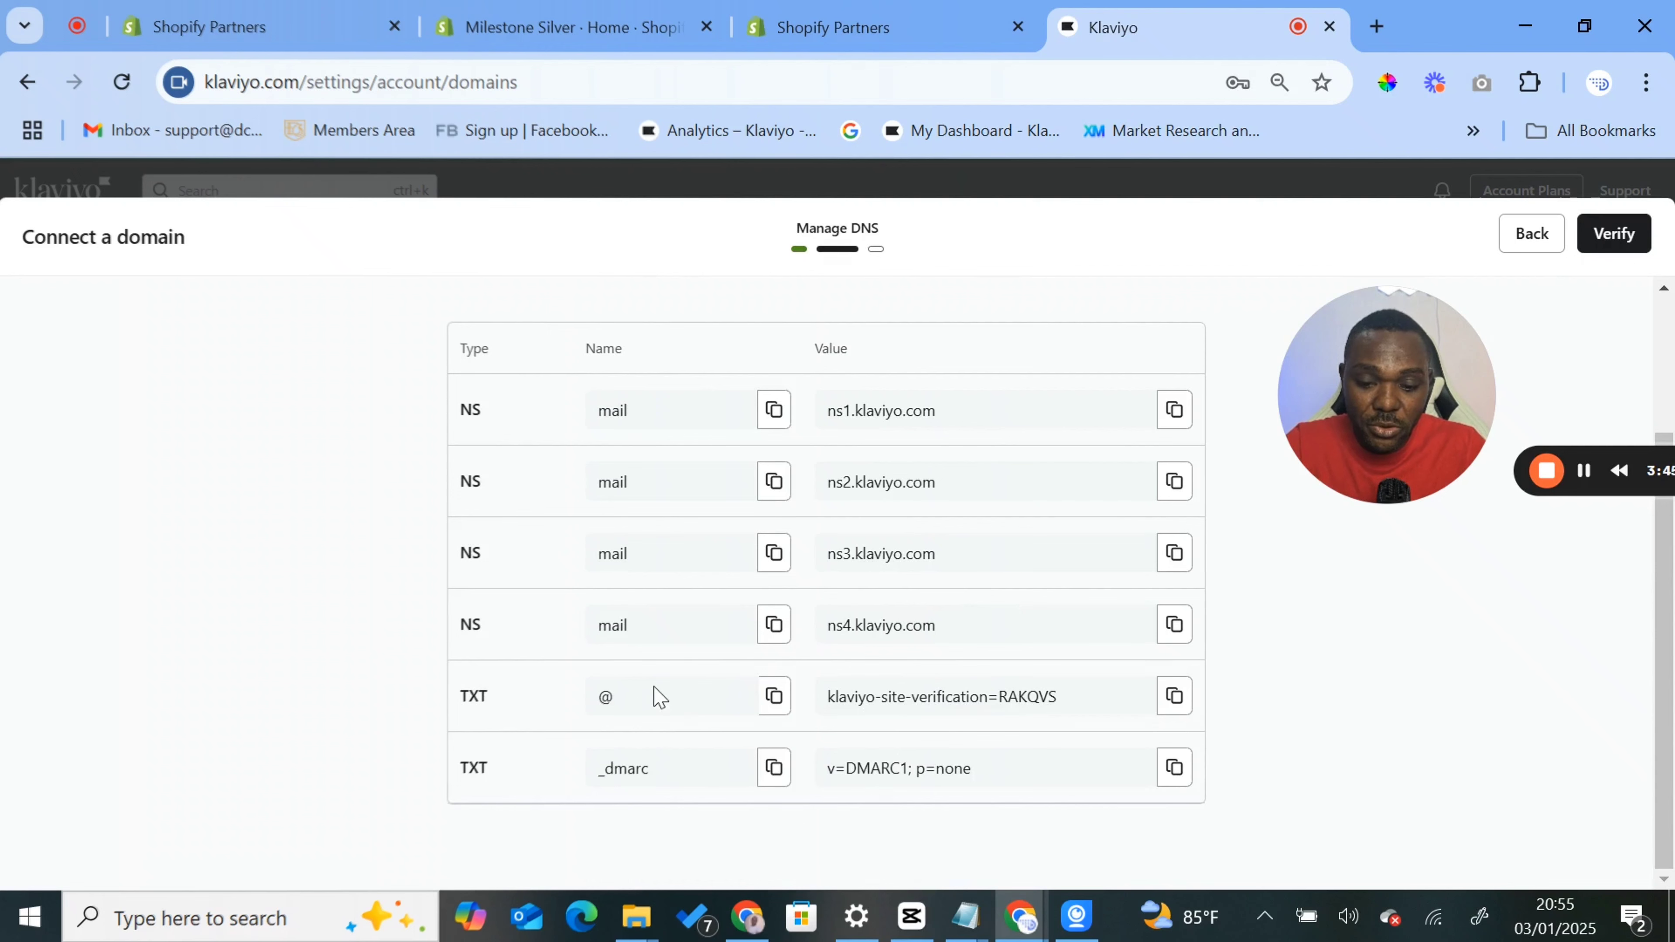
{"action": "left_click", "coordinate": [773, 695]}
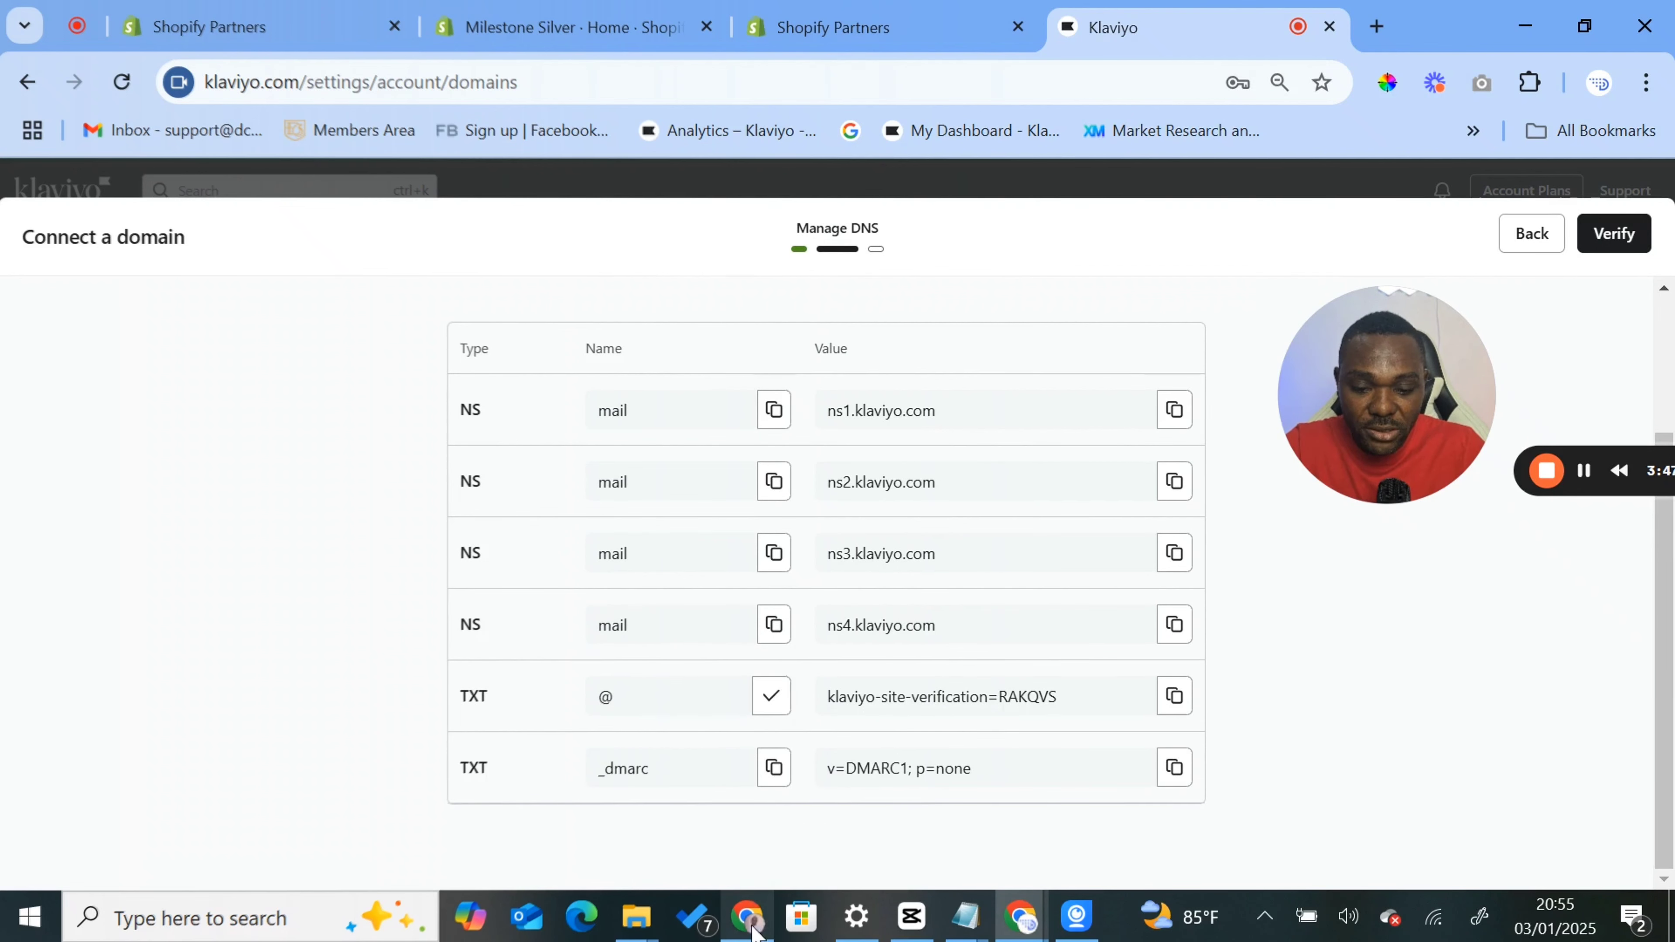
{"action": "left_click", "coordinate": [747, 916]}
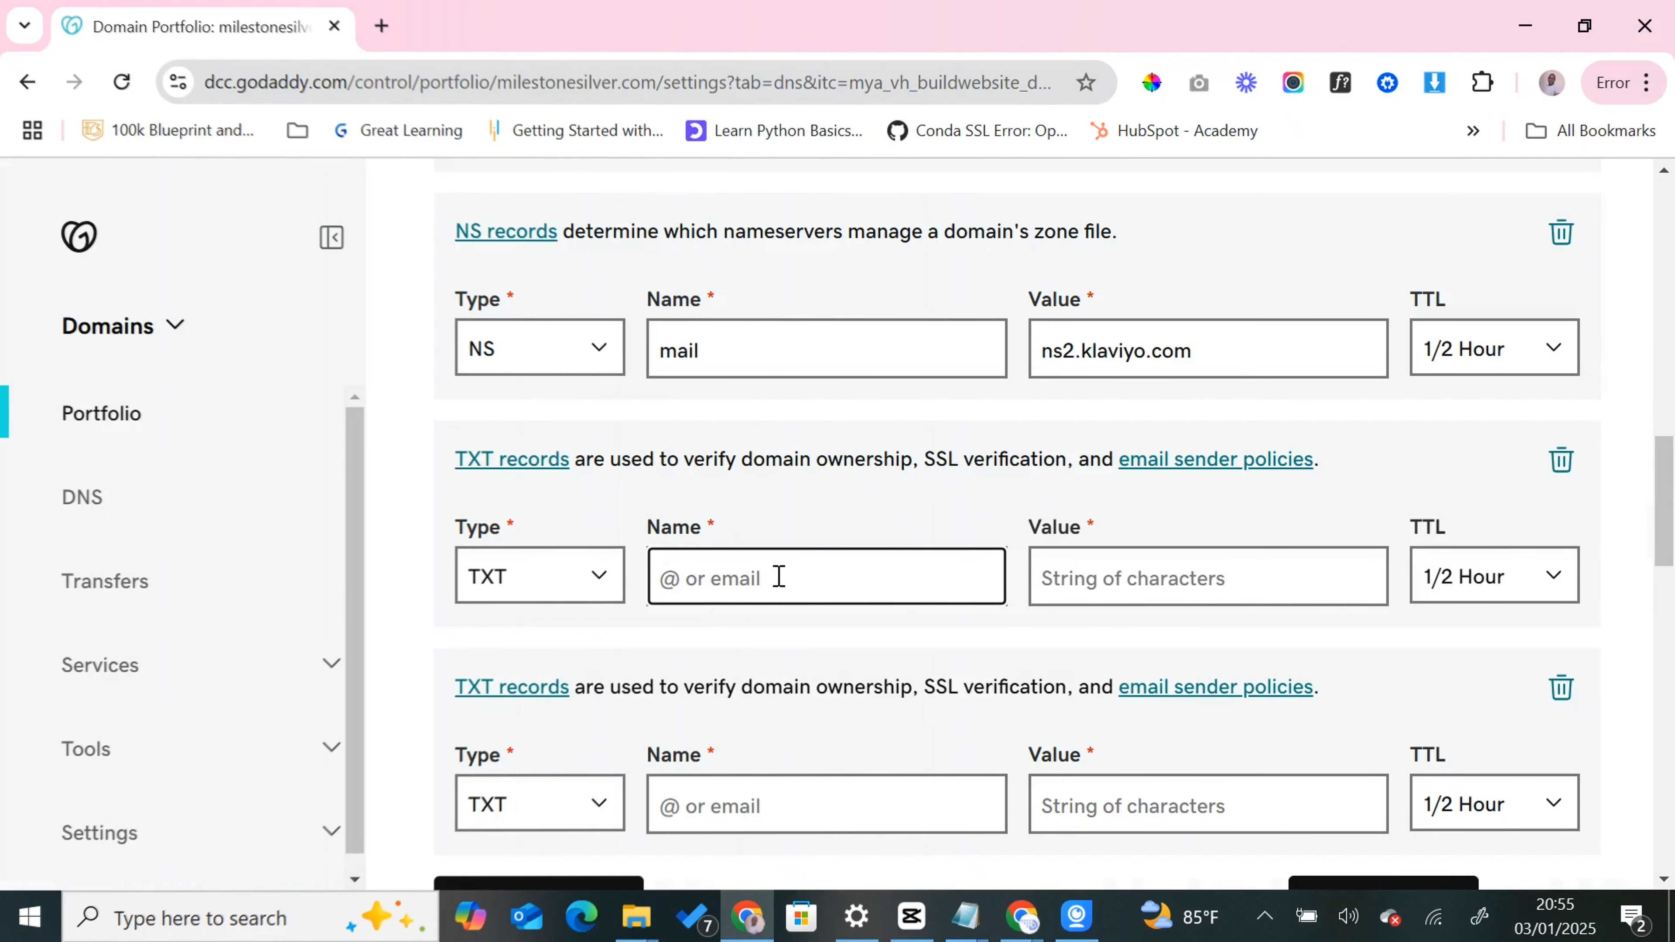
{"action": "type", "text": "@"}
- Copy the Klaviyo site verification value and paste it as the value of the @ TXT record in GoDaddy
{"action": "left_click", "coordinate": [1178, 573]}
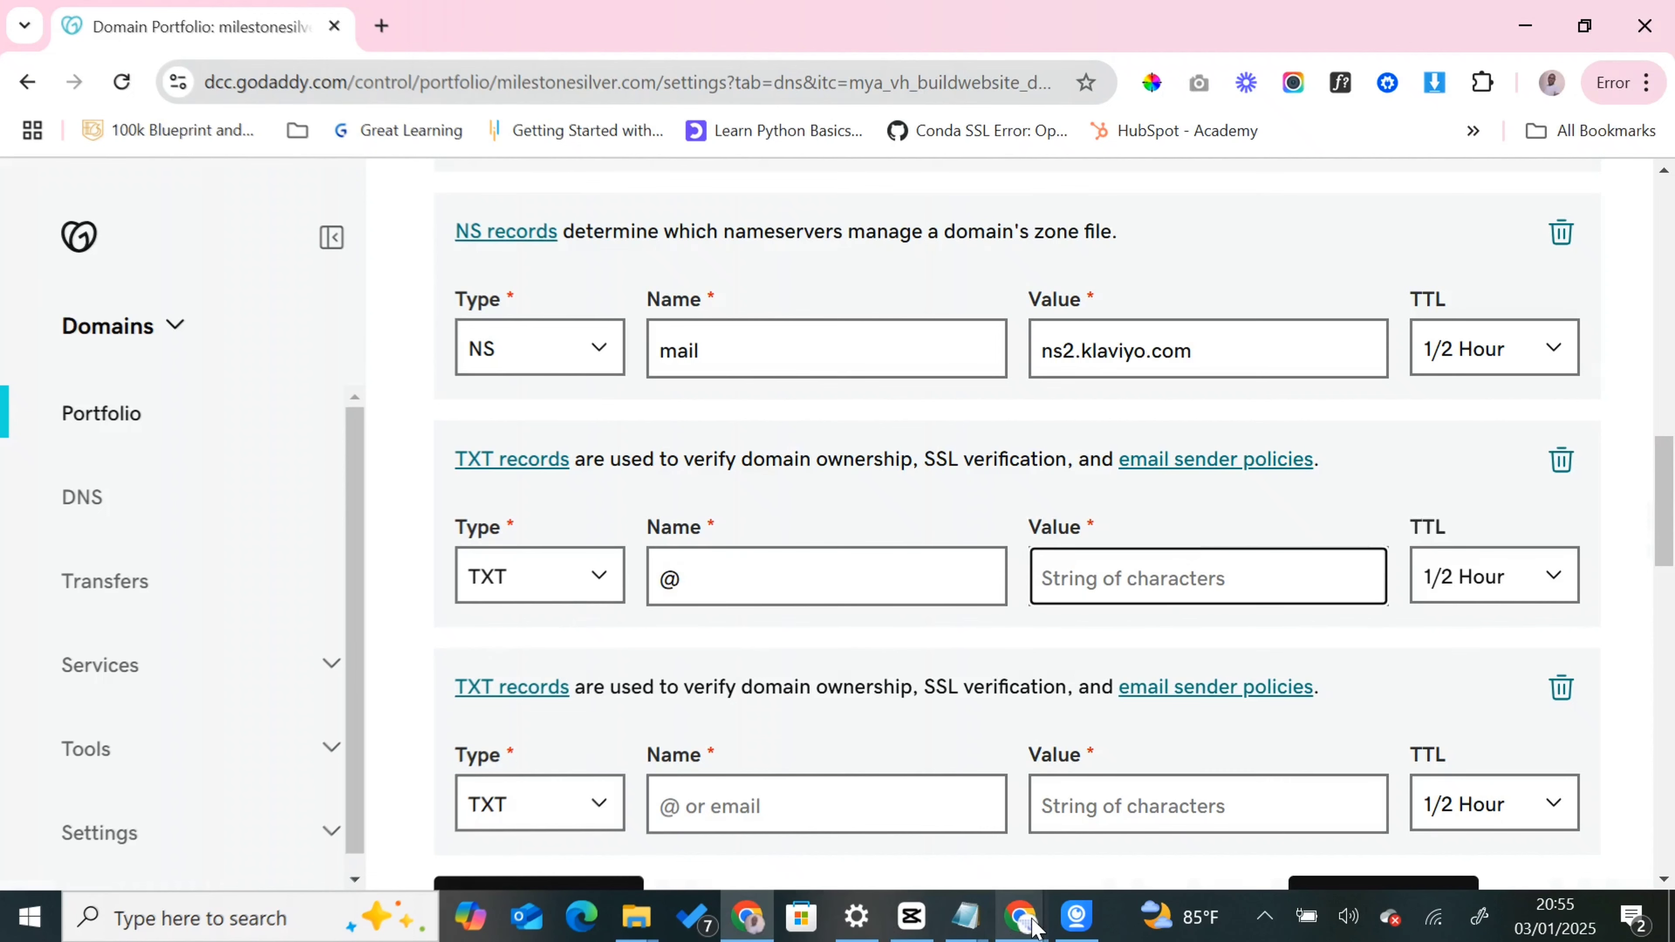
{"action": "left_click", "coordinate": [1021, 915]}
{"action": "left_click", "coordinate": [914, 746]}
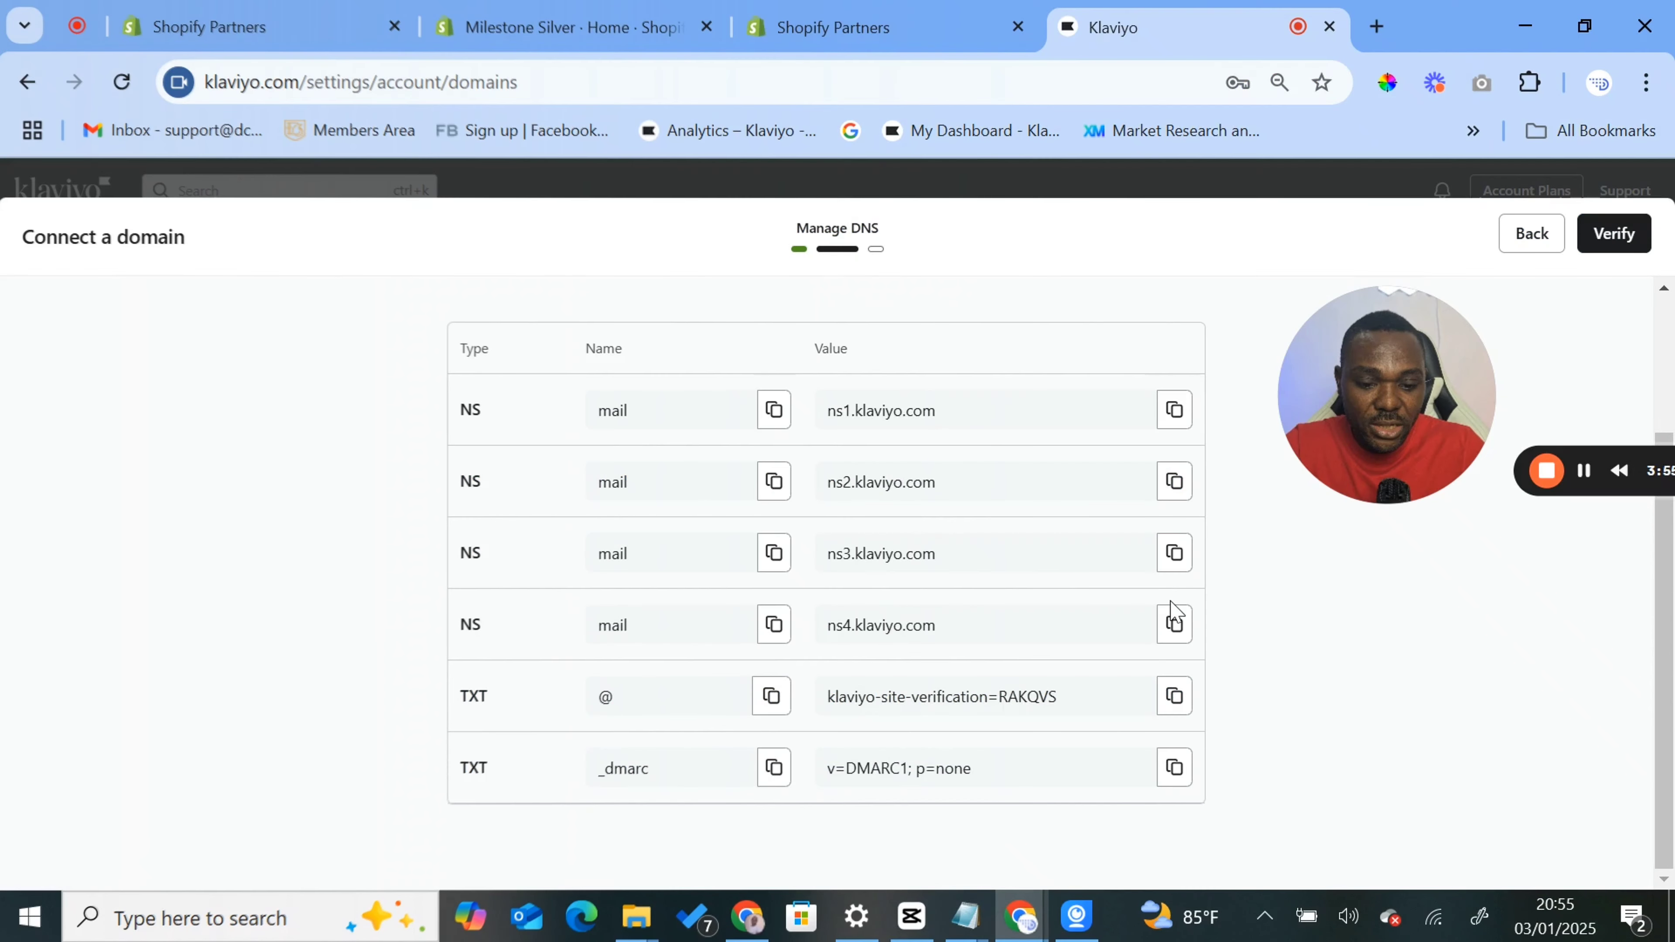
{"action": "left_click", "coordinate": [1175, 695]}
{"action": "key", "text": "alt+Tab"}
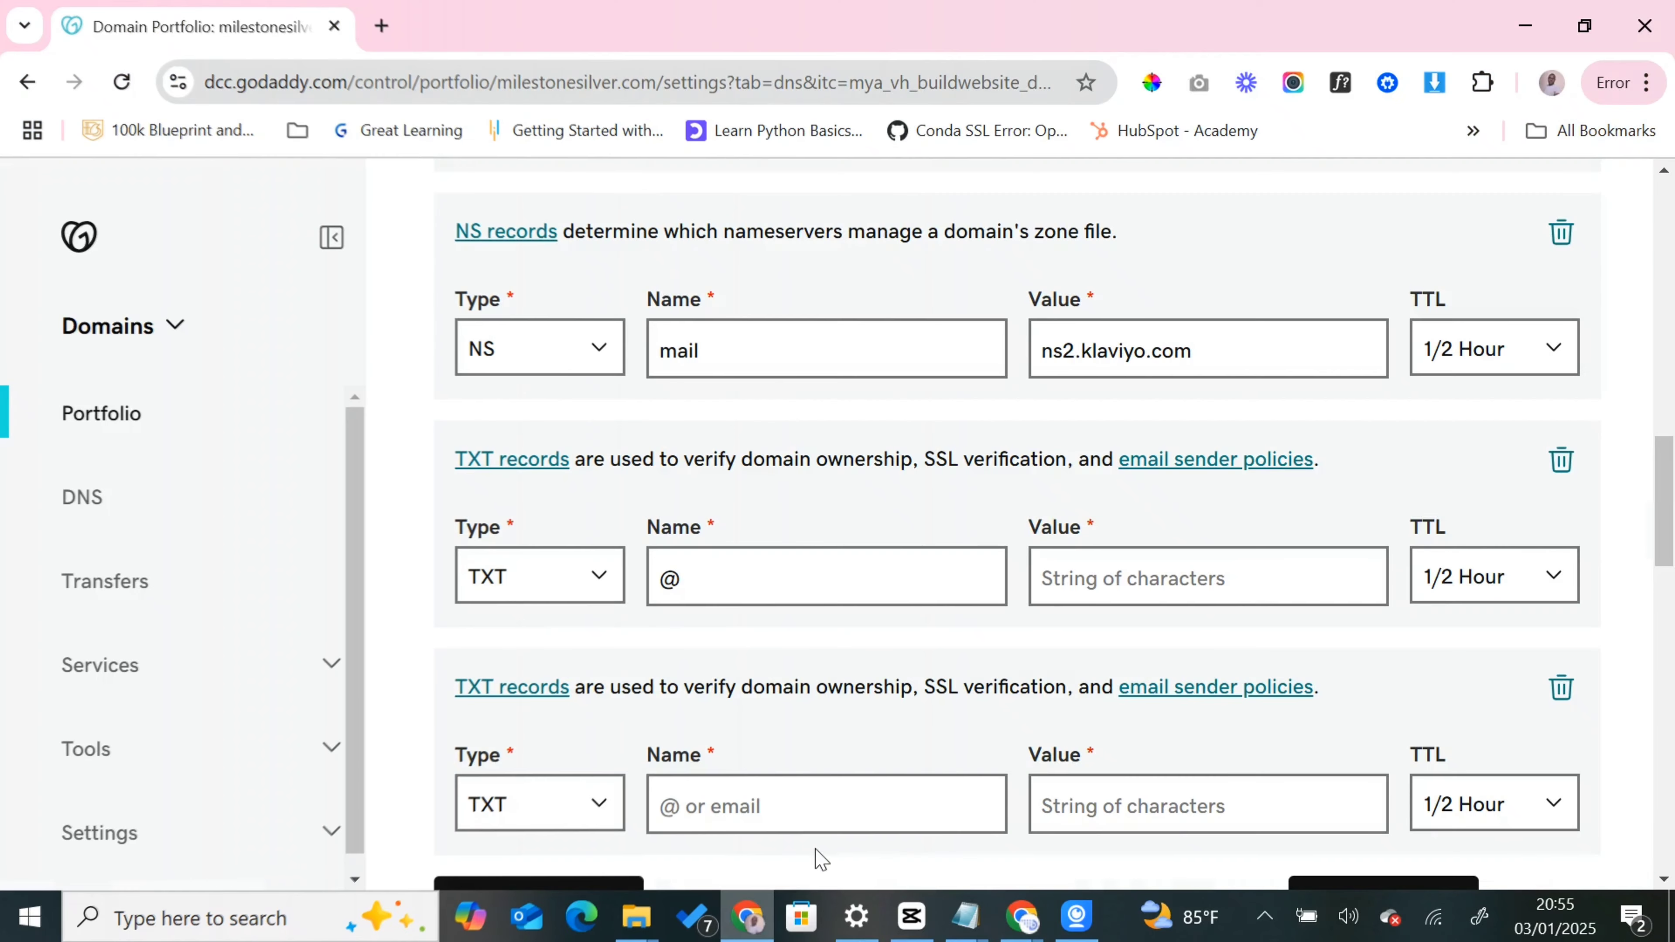
{"action": "left_click", "coordinate": [1111, 585]}
{"action": "key", "text": "ctrl+v"}
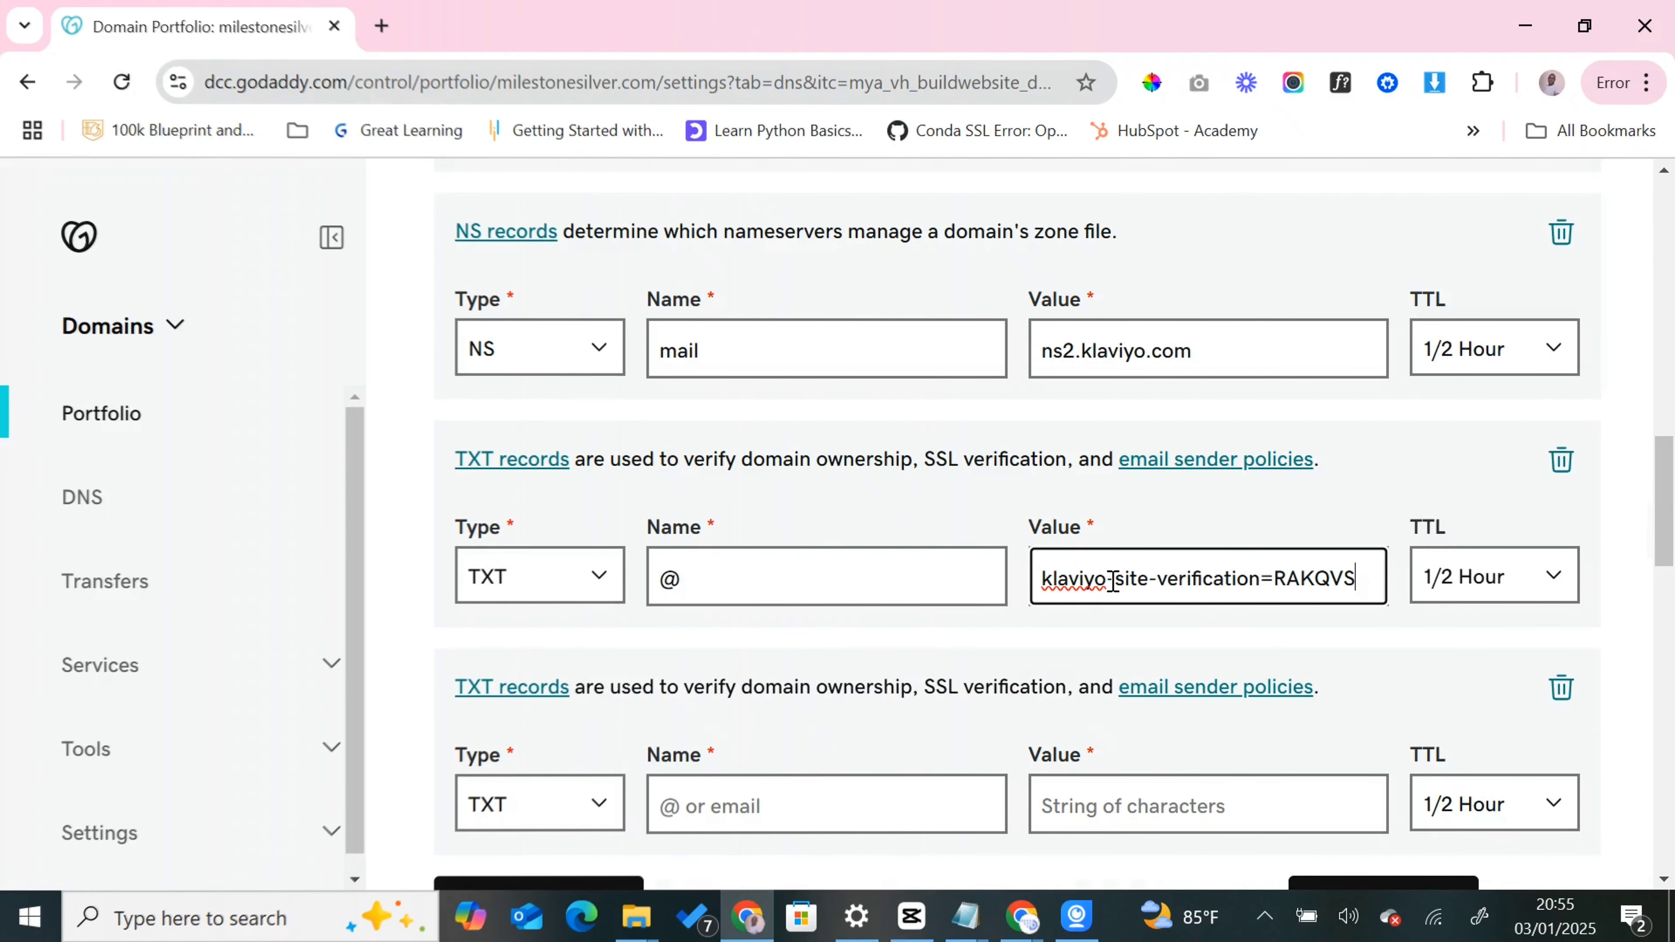
- Copy the _dmarc name from Klaviyo and paste it as the second TXT record's name in GoDaddy
{"action": "left_click", "coordinate": [805, 795]}
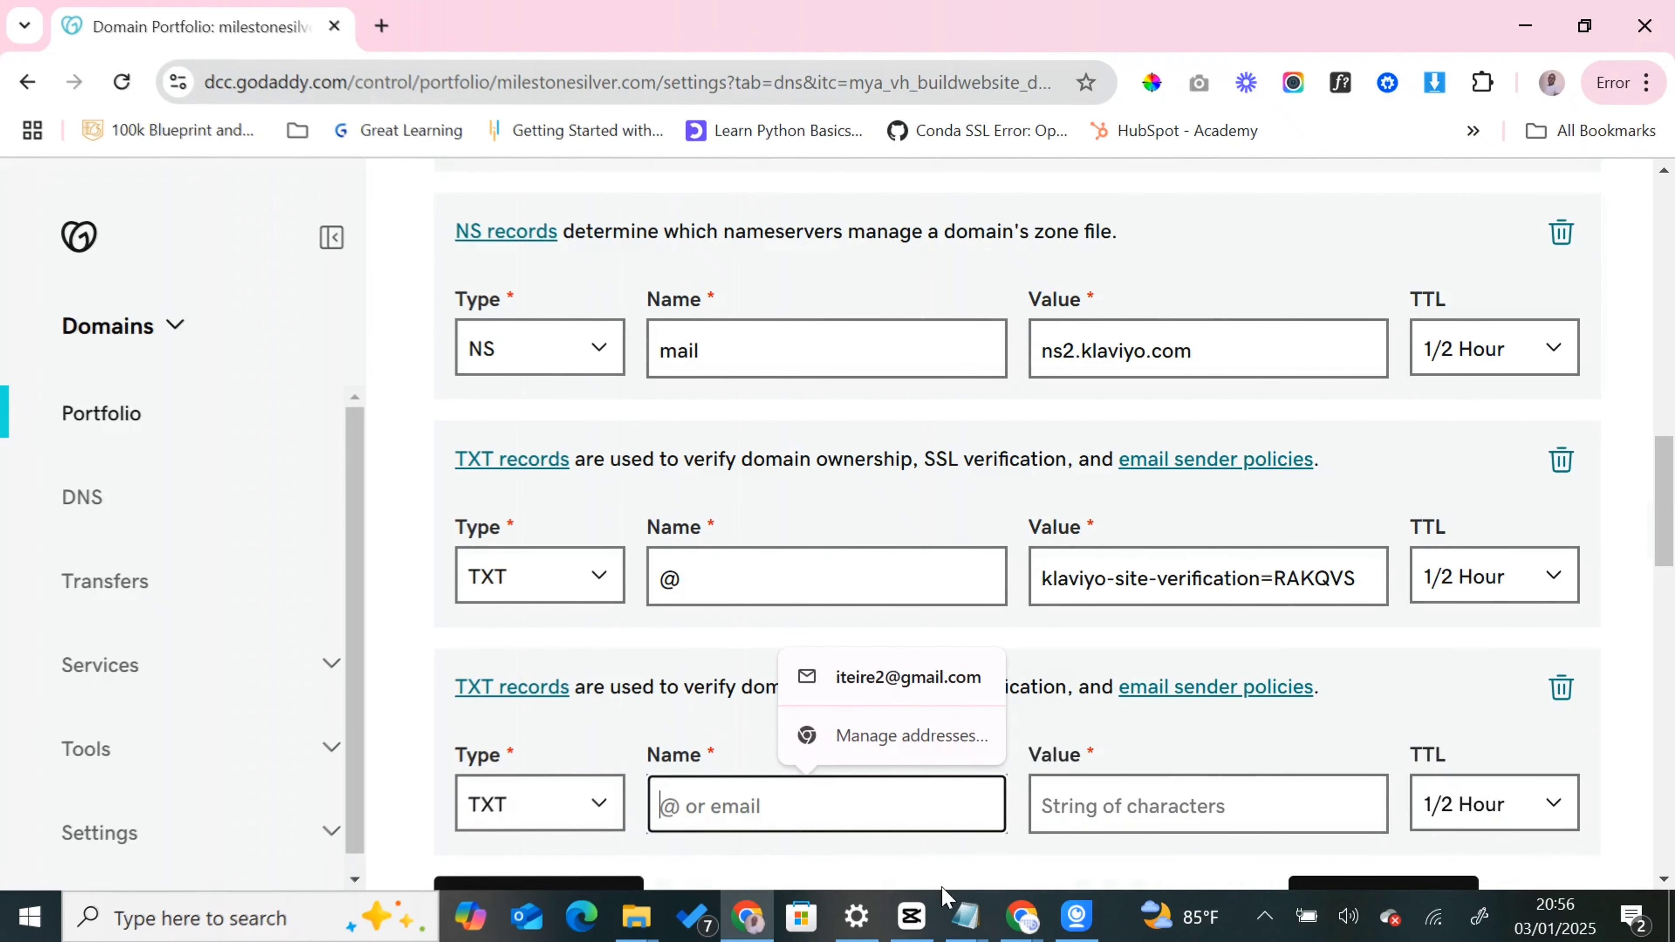
{"action": "left_click", "coordinate": [1024, 919]}
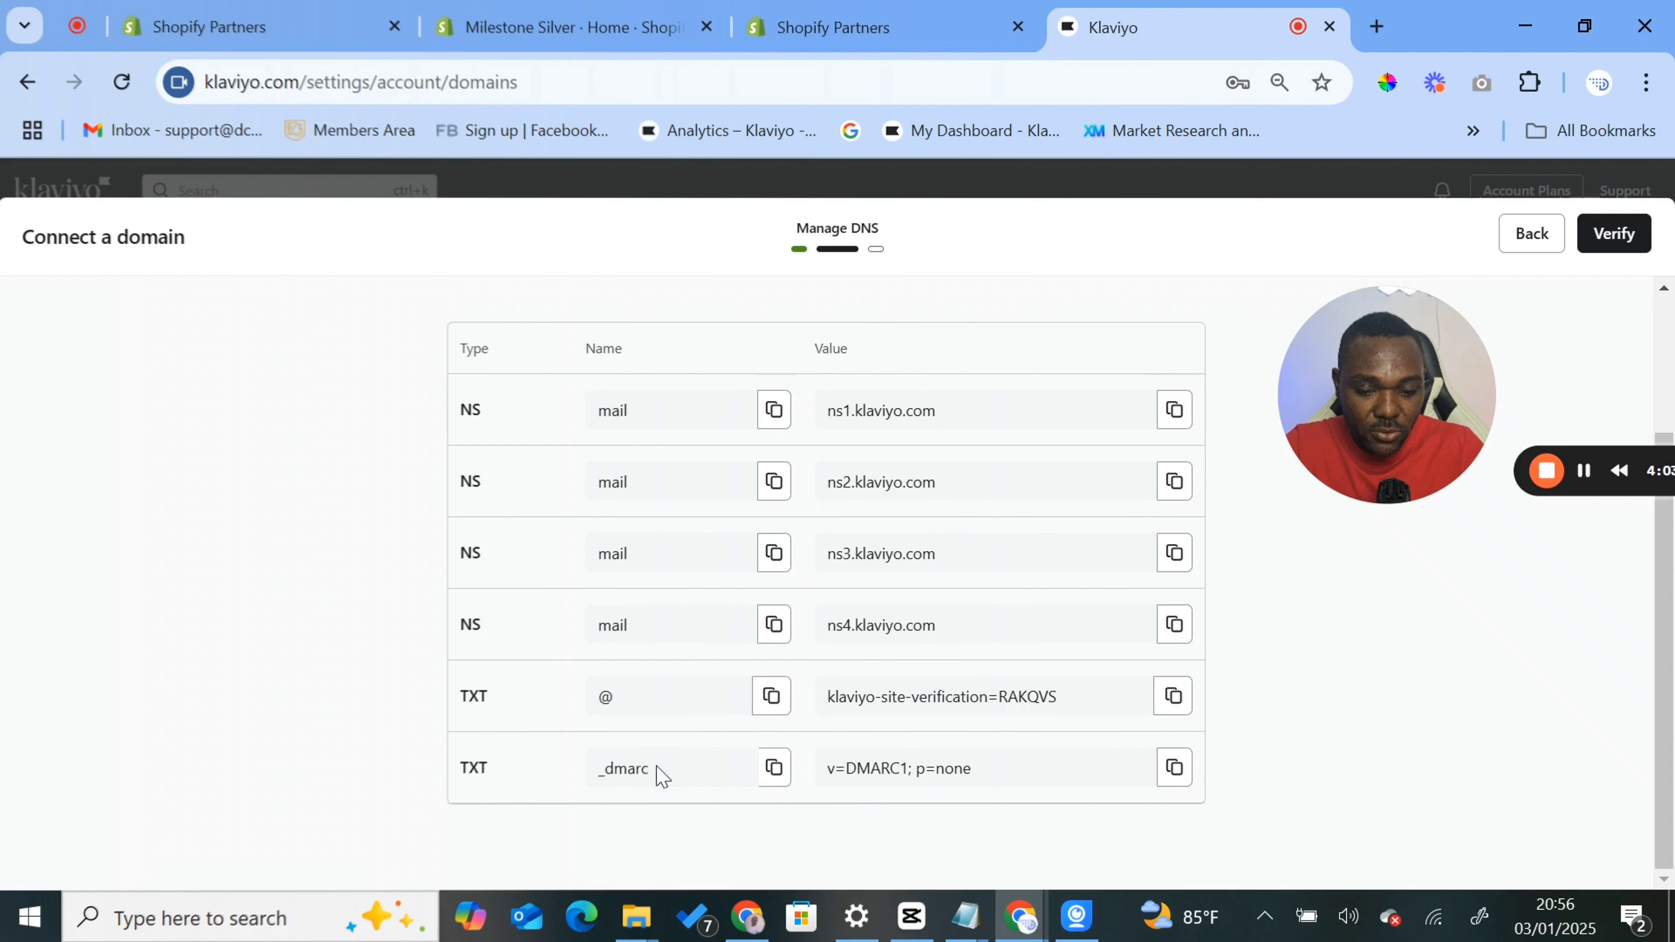
{"action": "left_click", "coordinate": [775, 767]}
{"action": "left_click", "coordinate": [747, 918]}
{"action": "left_click", "coordinate": [786, 802]}
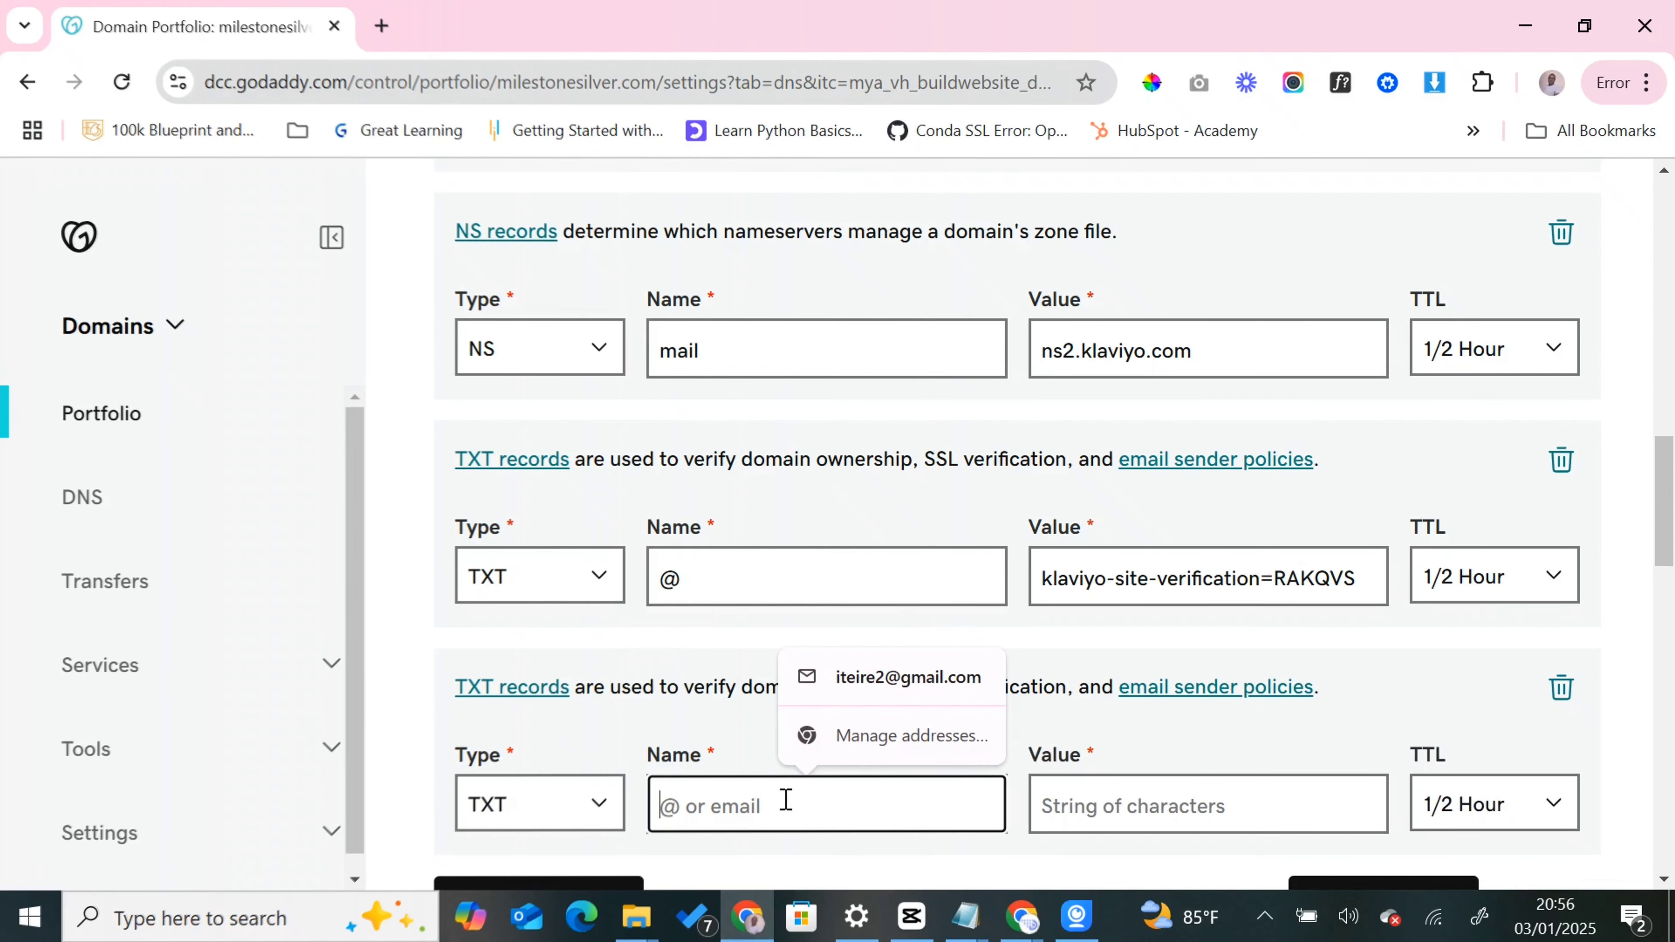
{"action": "key", "text": "ctrl+v"}
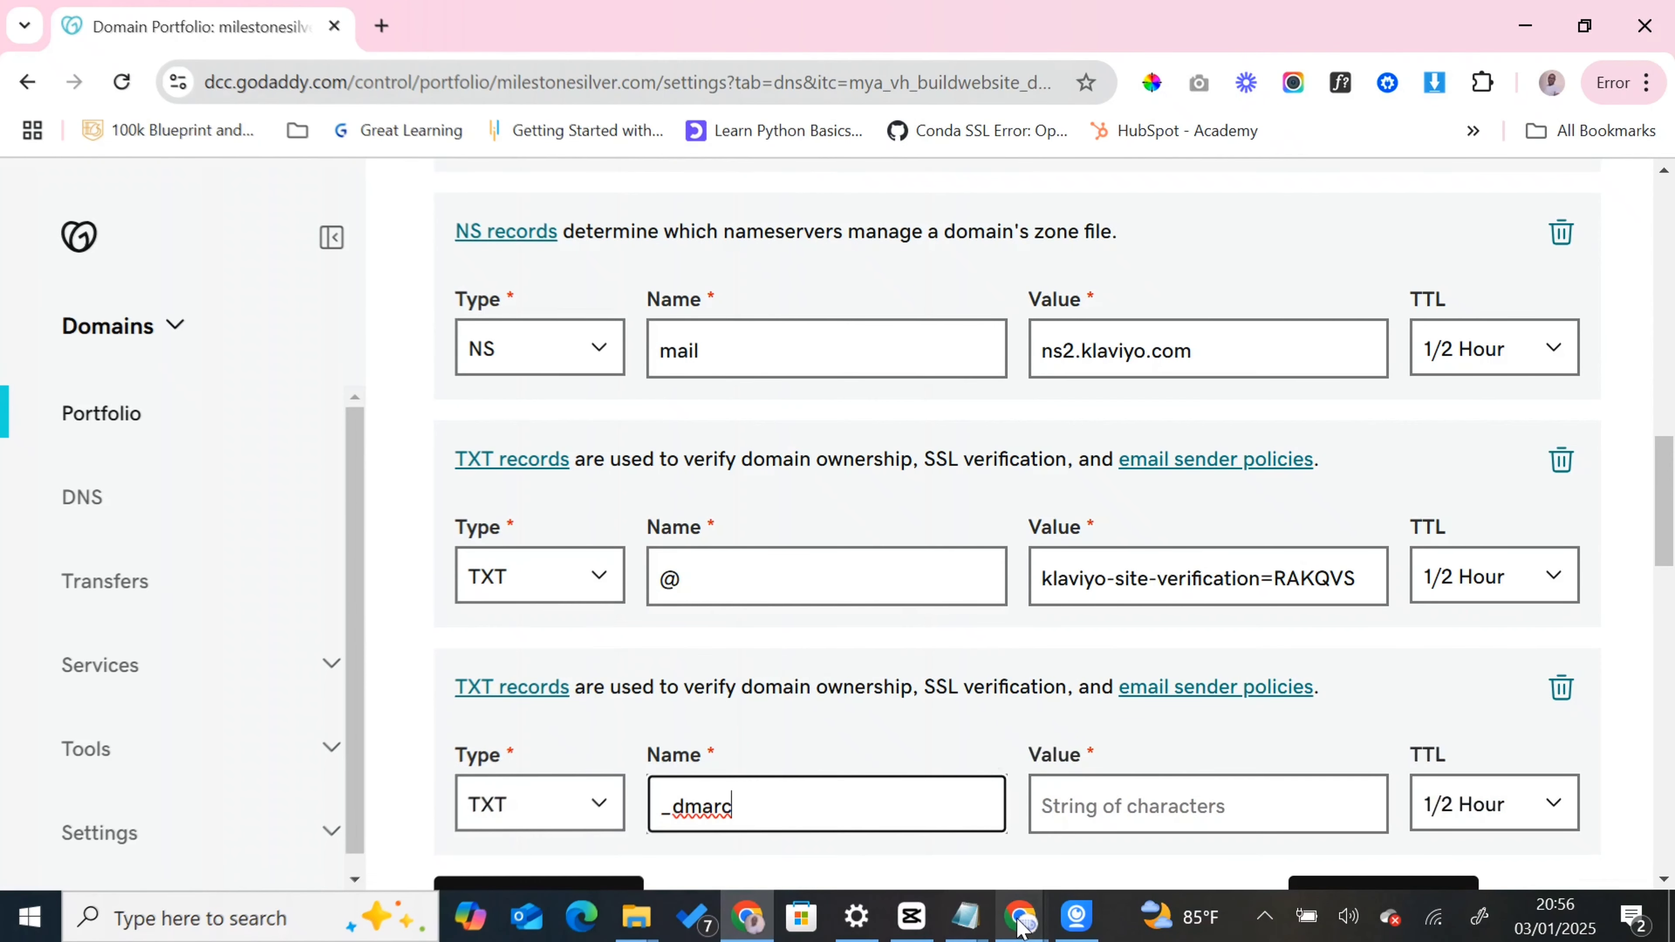
- Copy the v=DMARC1; p=none value from Klaviyo into GoDaddy's _dmarc TXT record and save all the new DNS records
{"action": "mouse_move", "coordinate": [1021, 917]}
{"action": "left_click", "coordinate": [930, 825]}
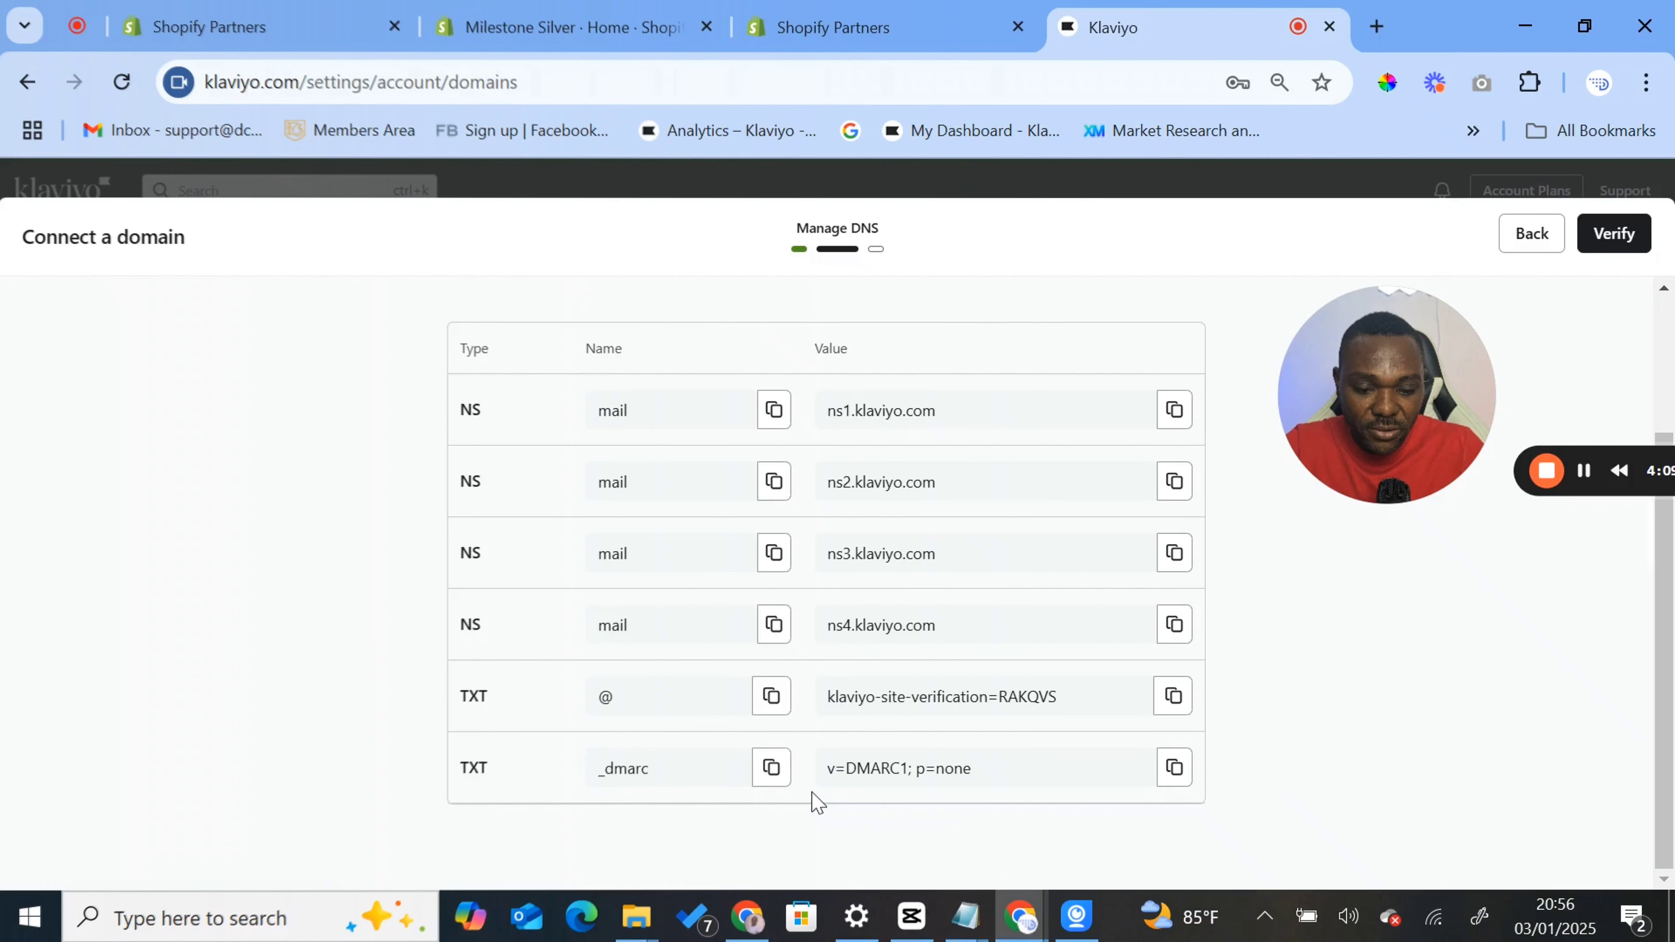
{"action": "key", "text": "alt+Tab"}
{"action": "left_click", "coordinate": [1138, 805]}
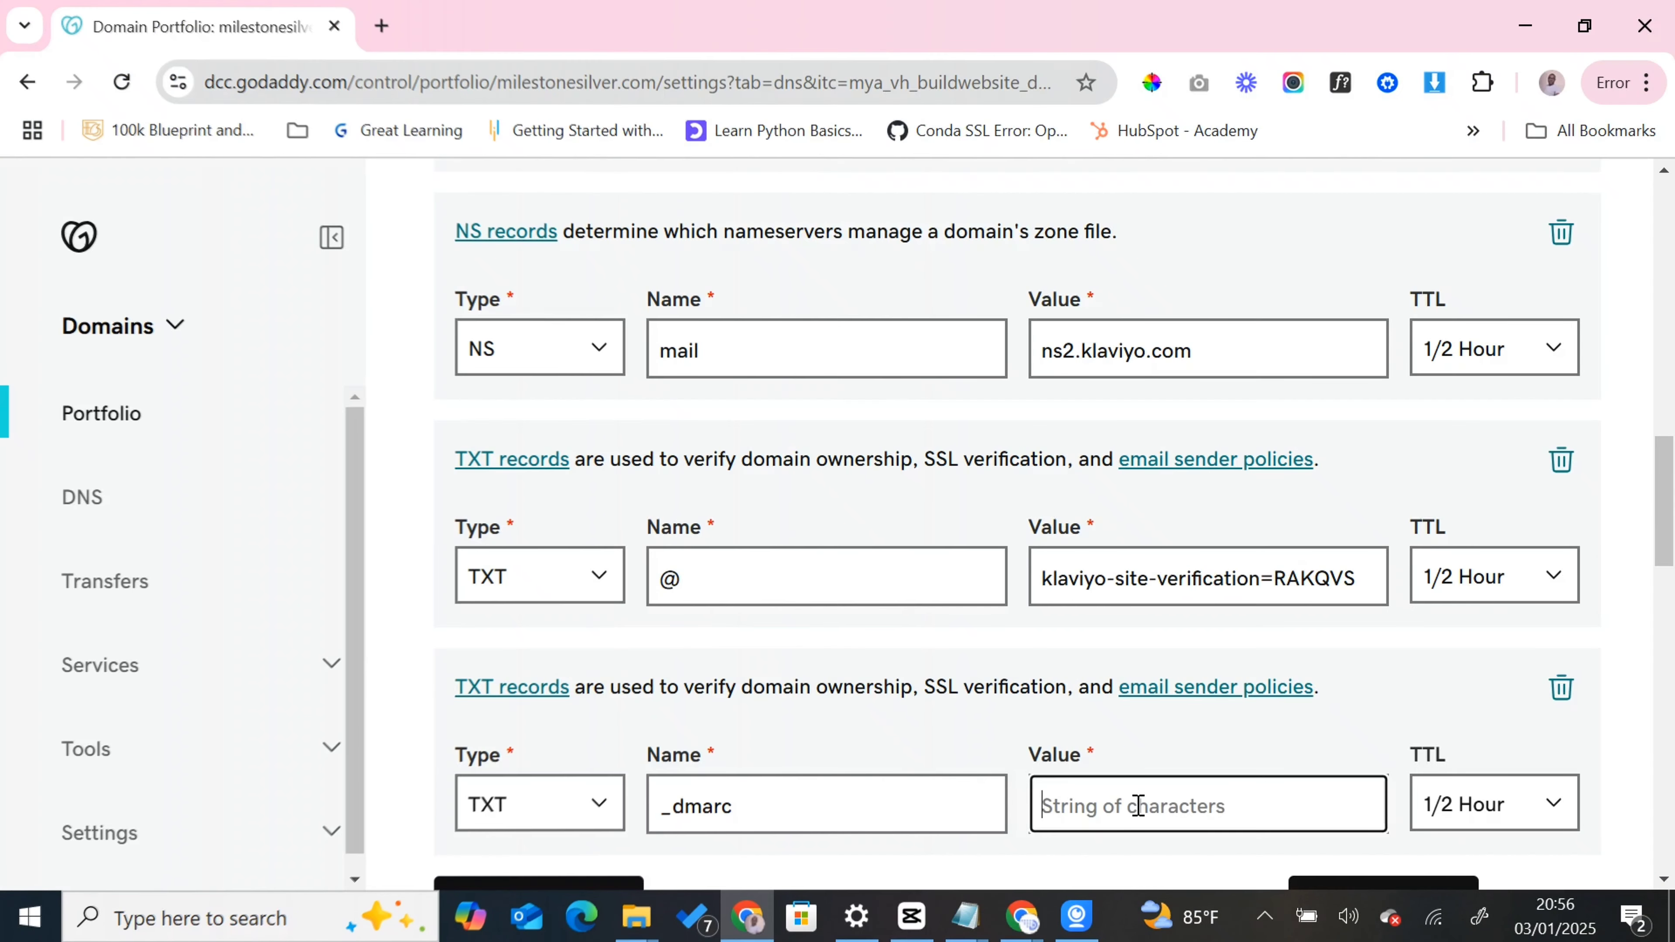
{"action": "key", "text": "ctrl+v"}
{"action": "left_click", "coordinate": [1385, 631]}
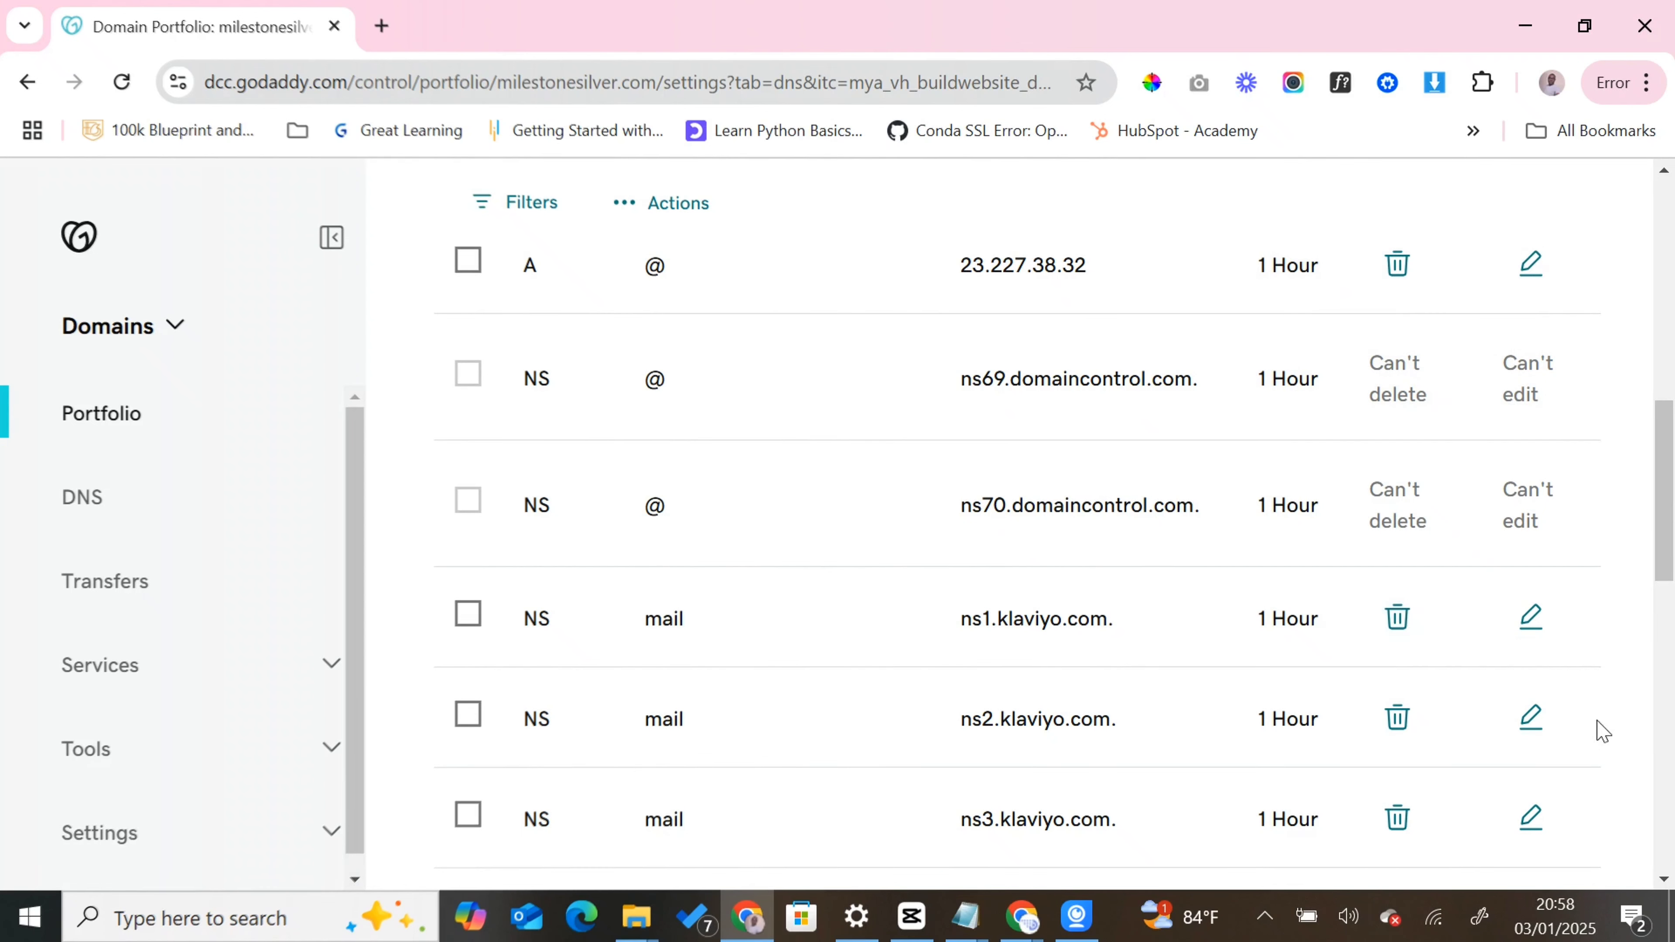
- Switch back to Klaviyo, verify the domain's DNS records and finish the domain connection
{"action": "left_click", "coordinate": [1019, 911]}
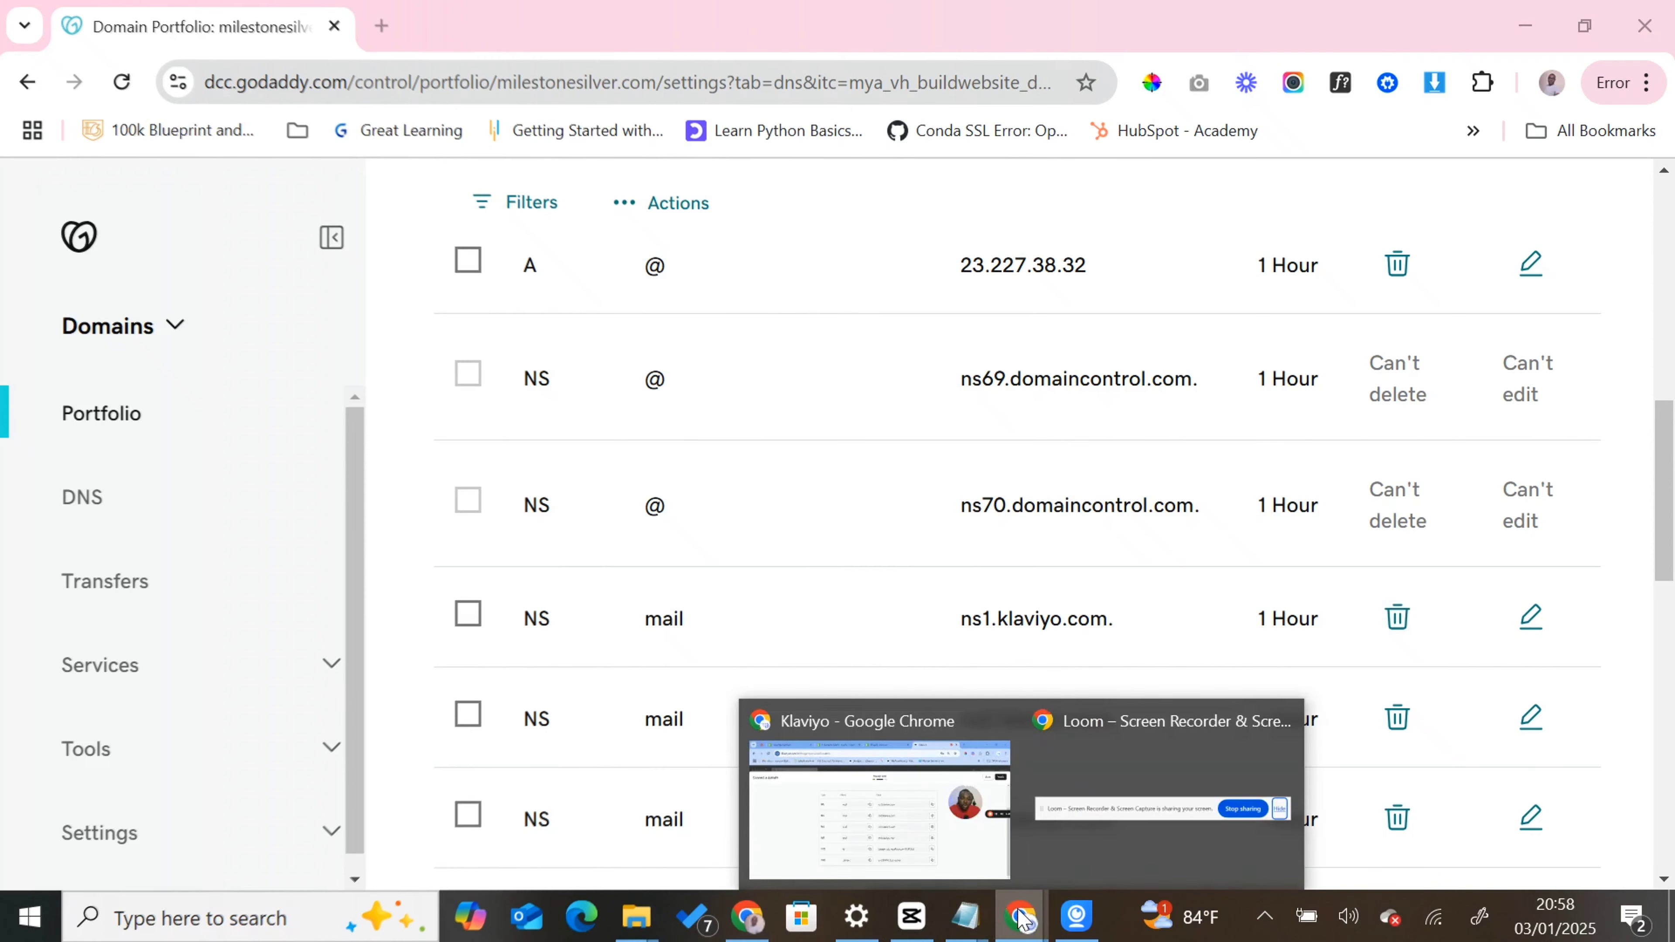
{"action": "left_click", "coordinate": [928, 848]}
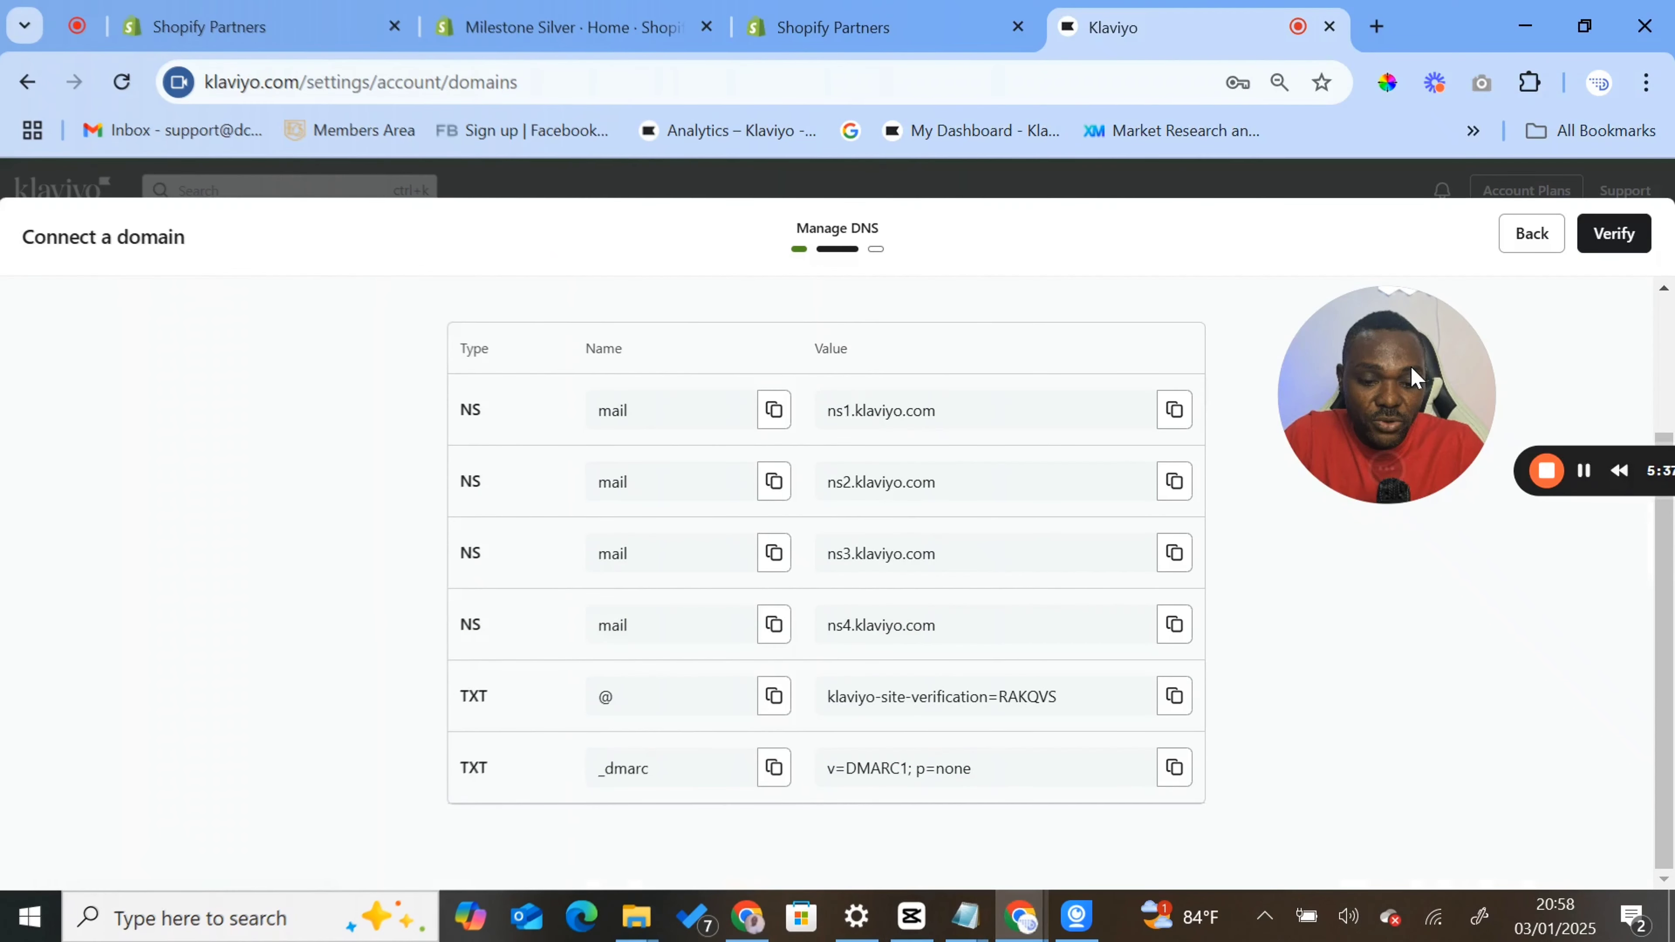
{"action": "left_click", "coordinate": [1609, 235]}
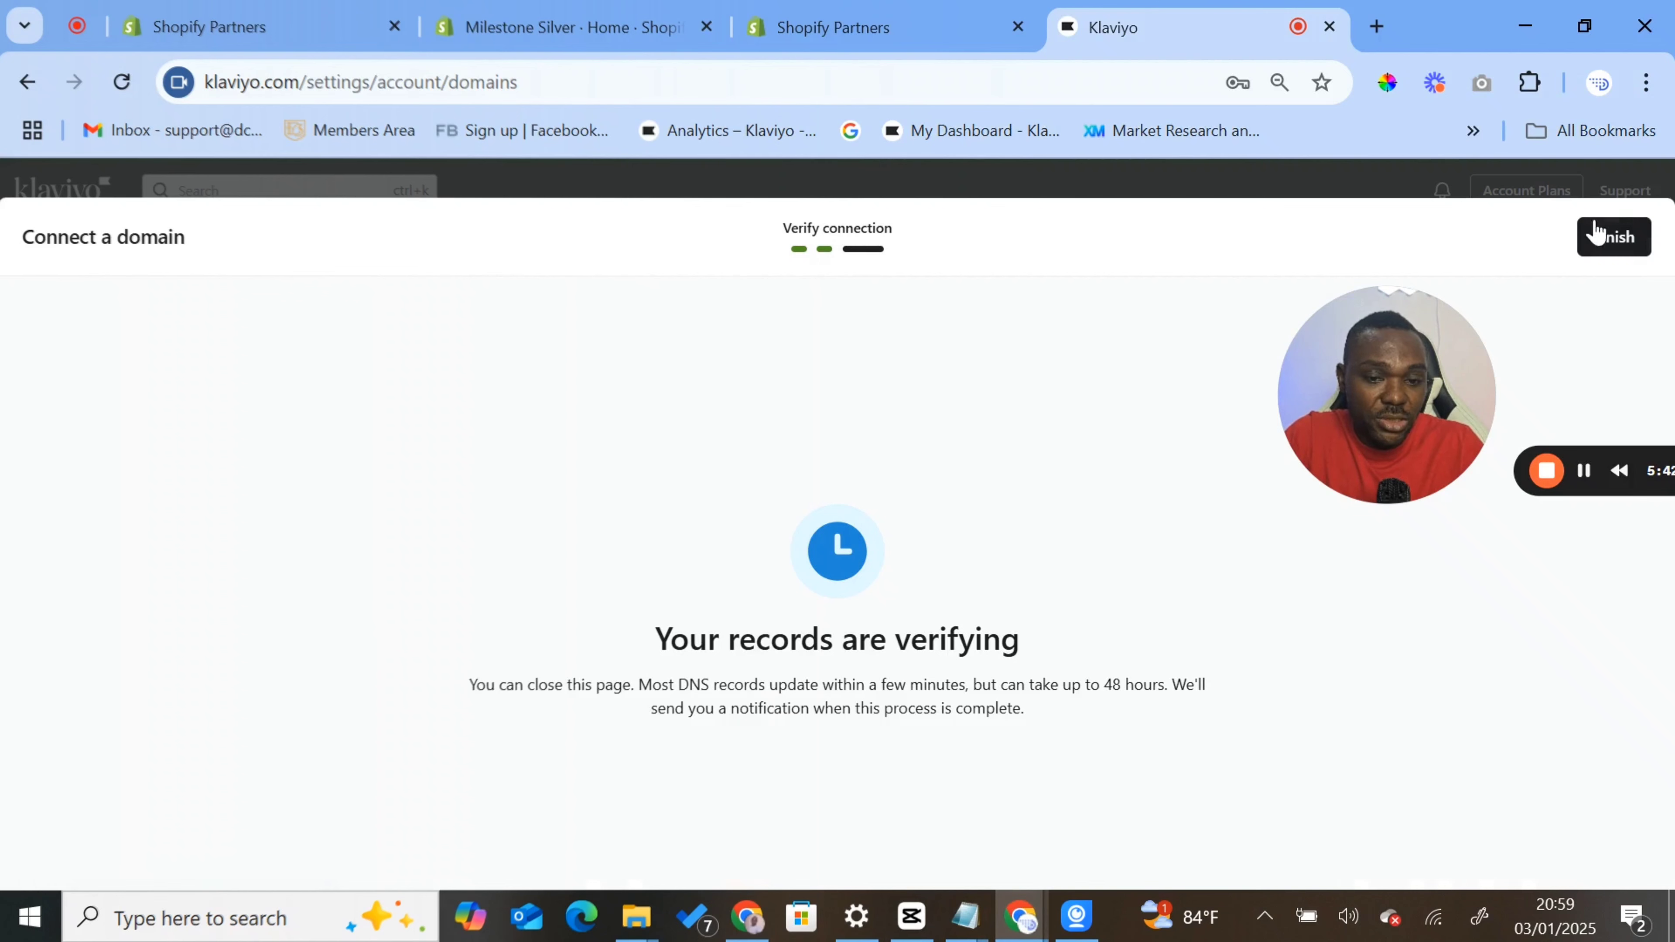
{"action": "left_click", "coordinate": [1599, 235]}
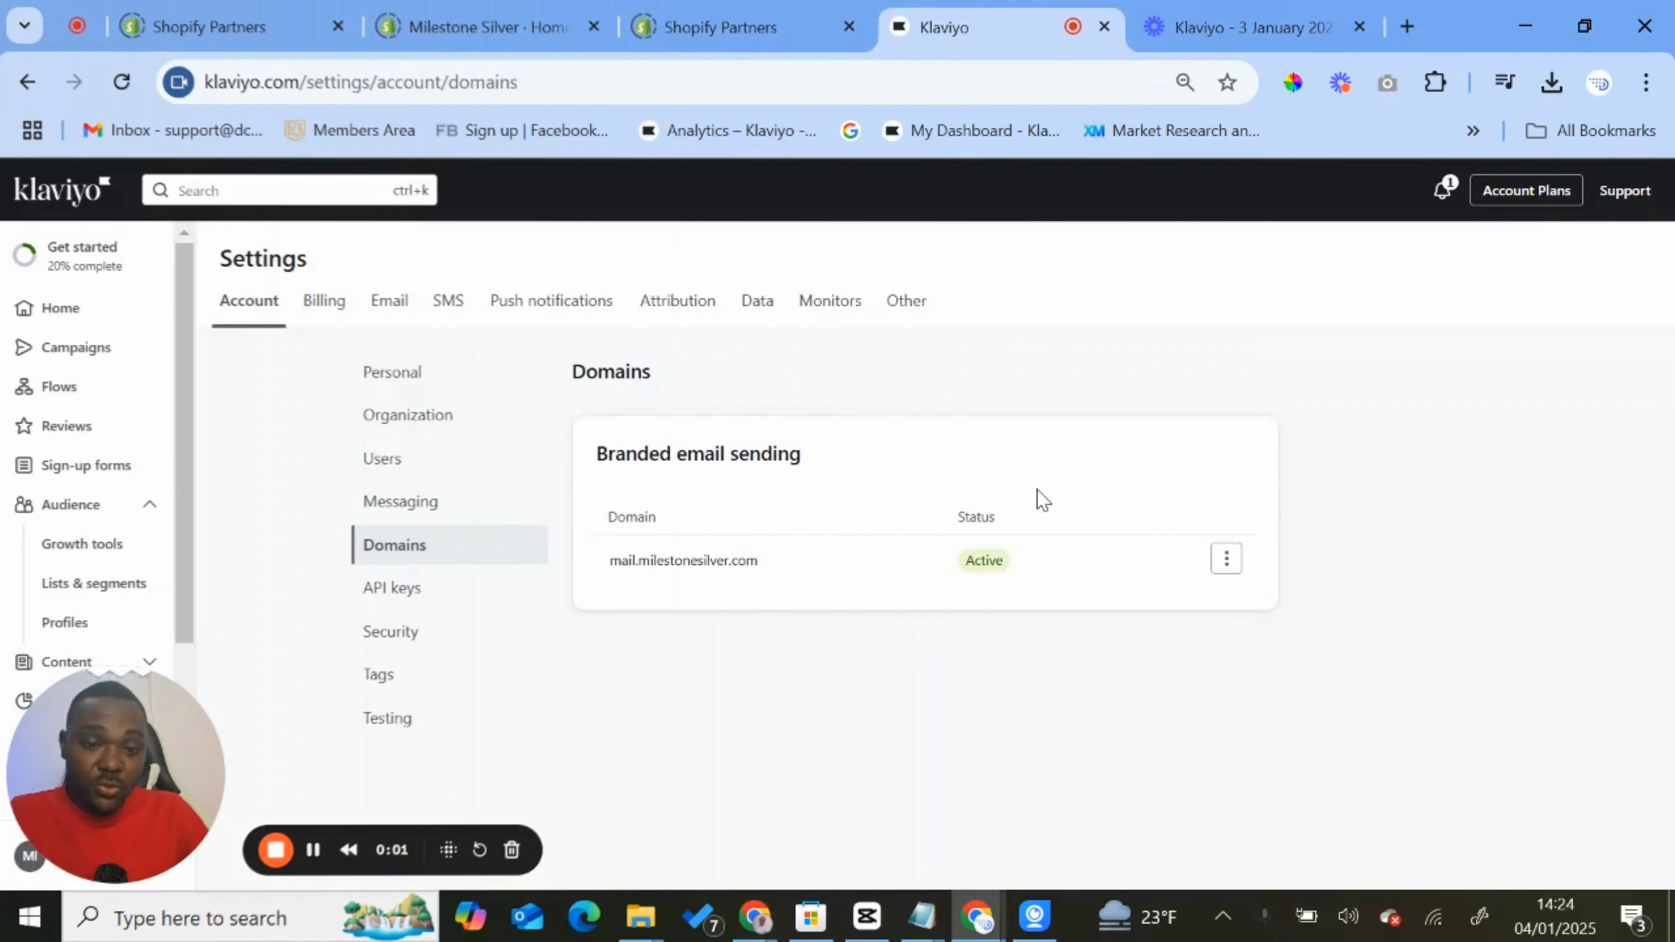
- Examine the verification status of each DNS record for mail.milestonesilver.com, then close the records view
{"action": "left_click", "coordinate": [1226, 559]}
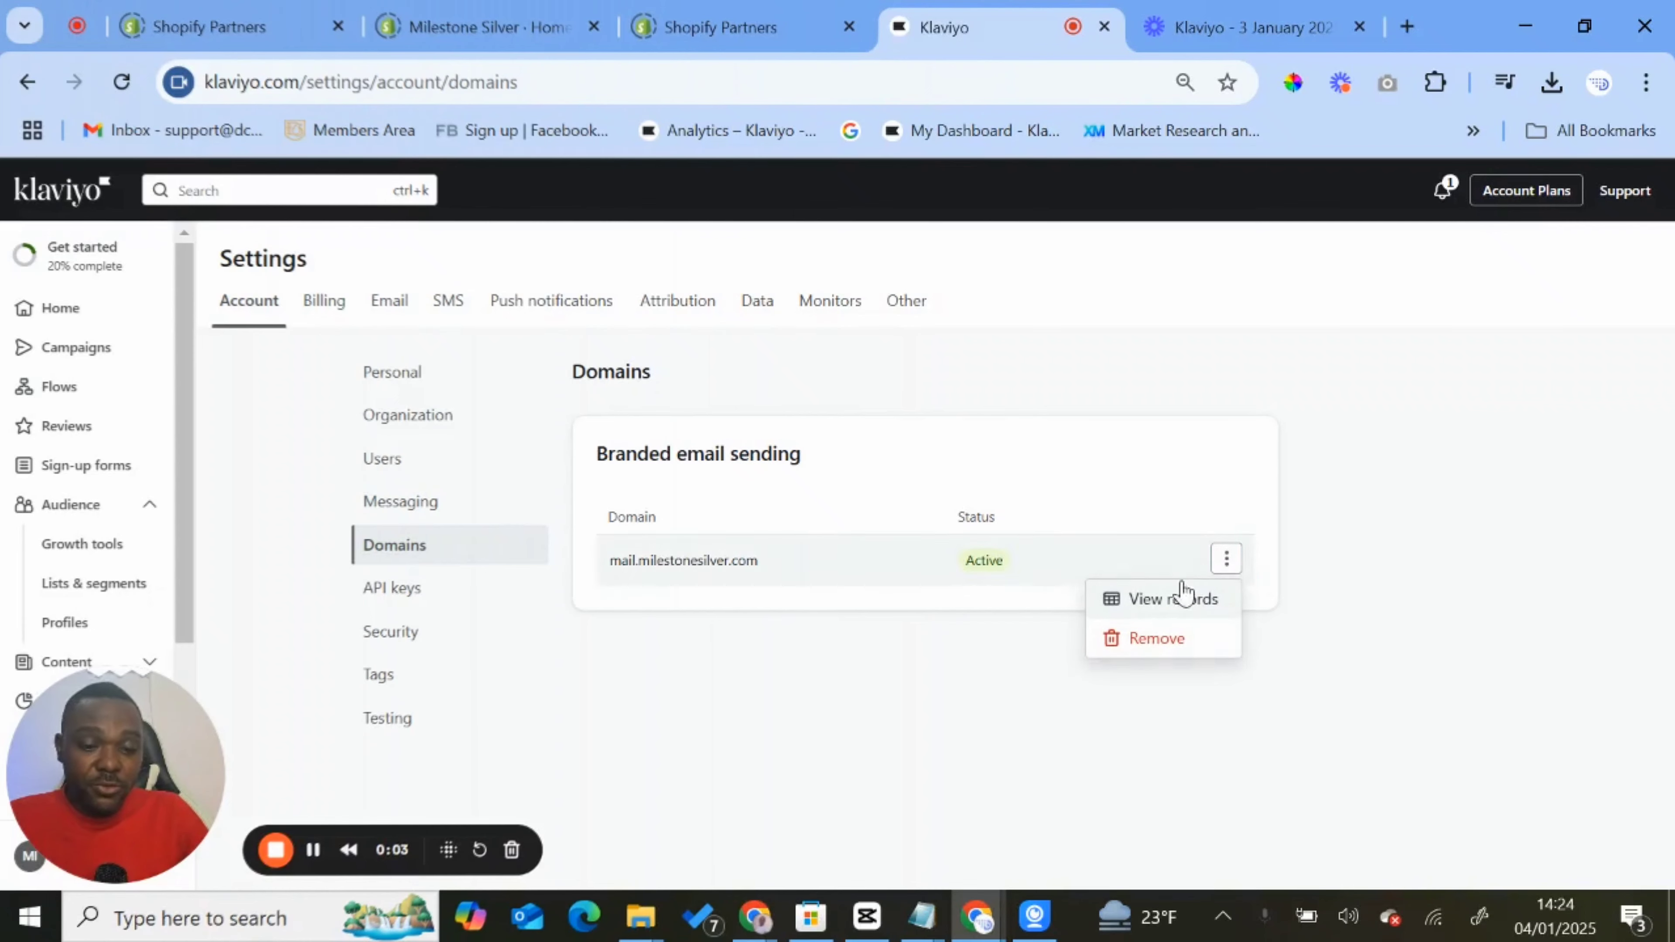
{"action": "left_click", "coordinate": [1171, 599]}
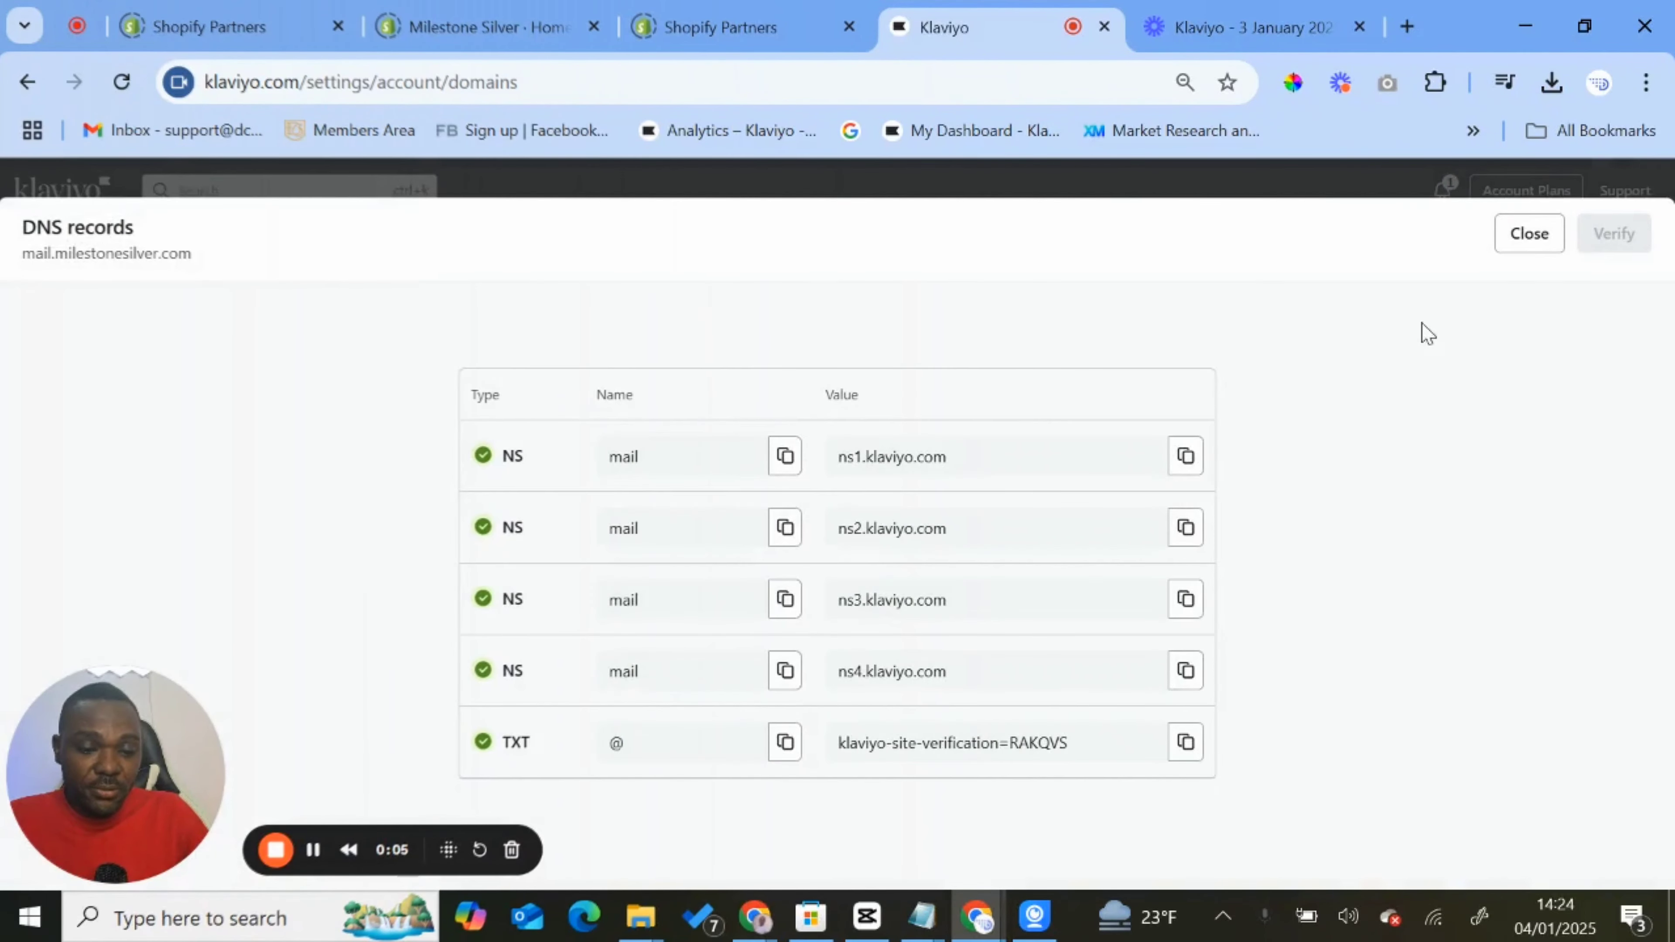
{"action": "left_click", "coordinate": [1527, 242]}
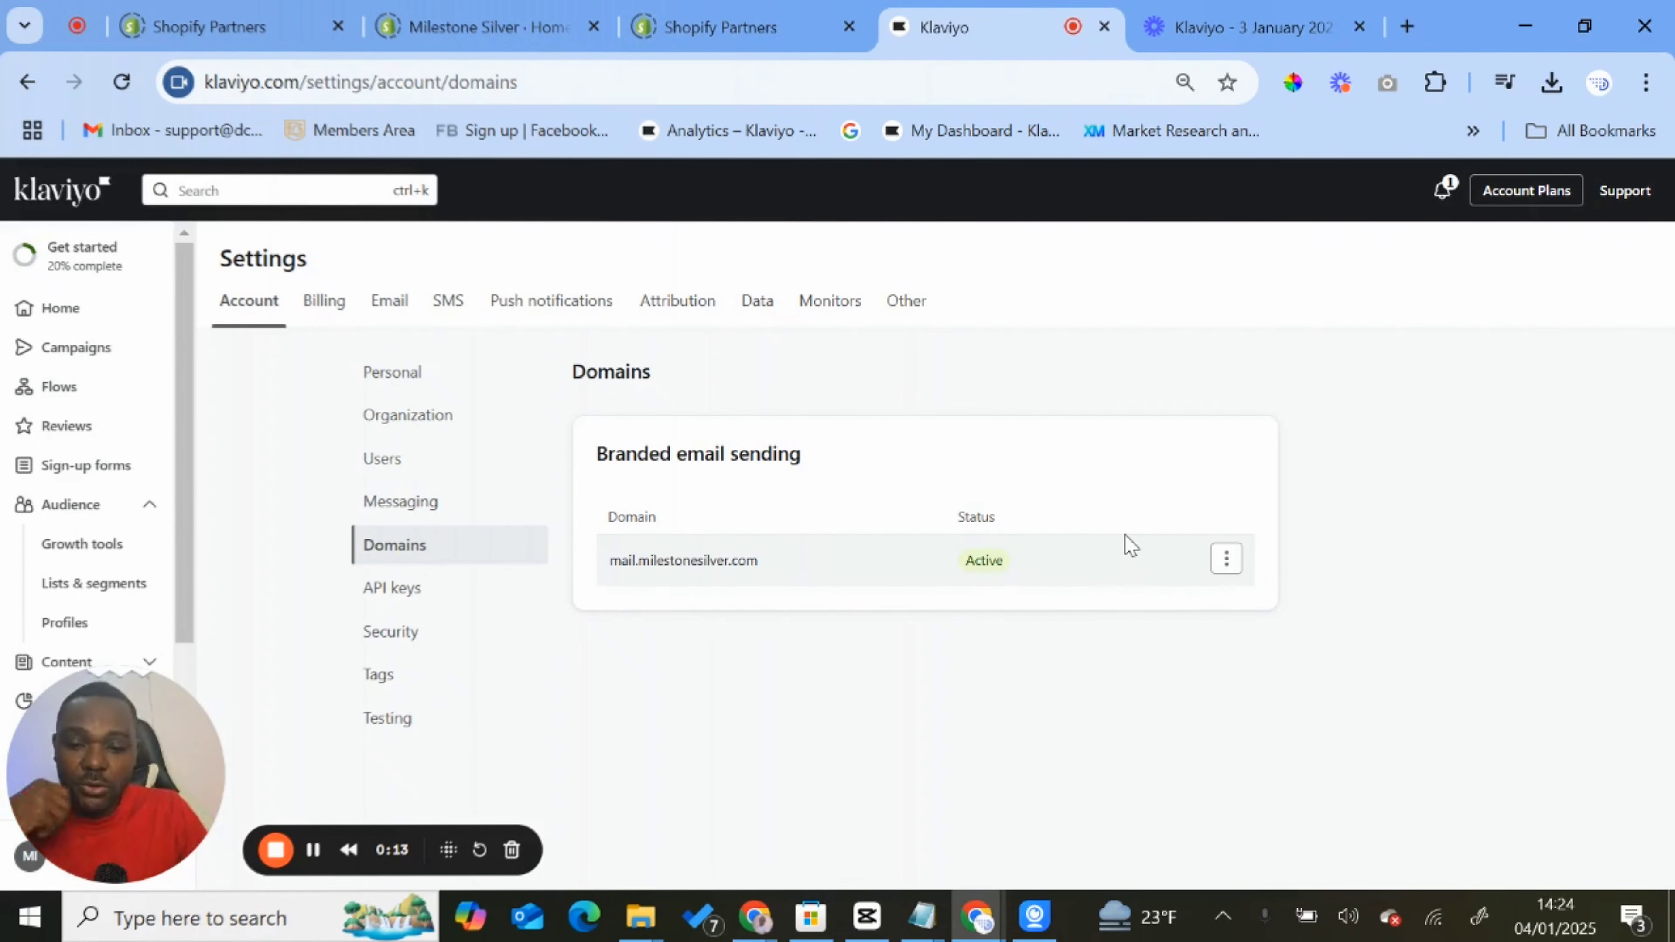
- Search Google for postmaster tools in a new tab and open Google Postmaster Tools
{"action": "left_click", "coordinate": [1407, 28]}
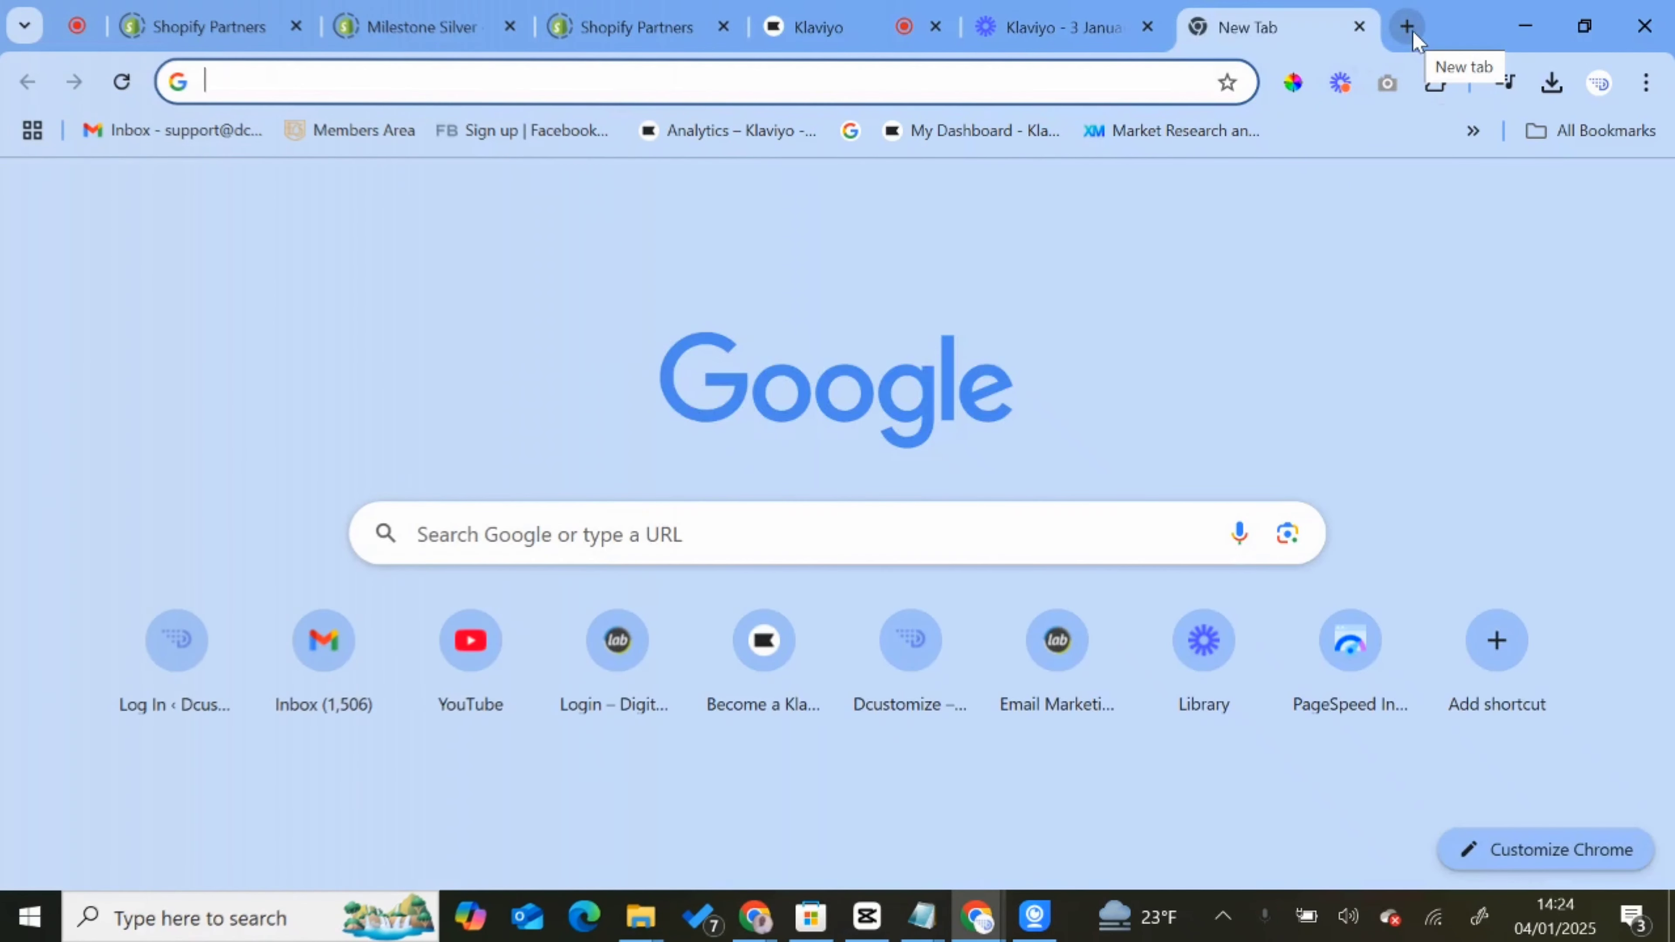
{"action": "type", "text": "postmaster tools"}
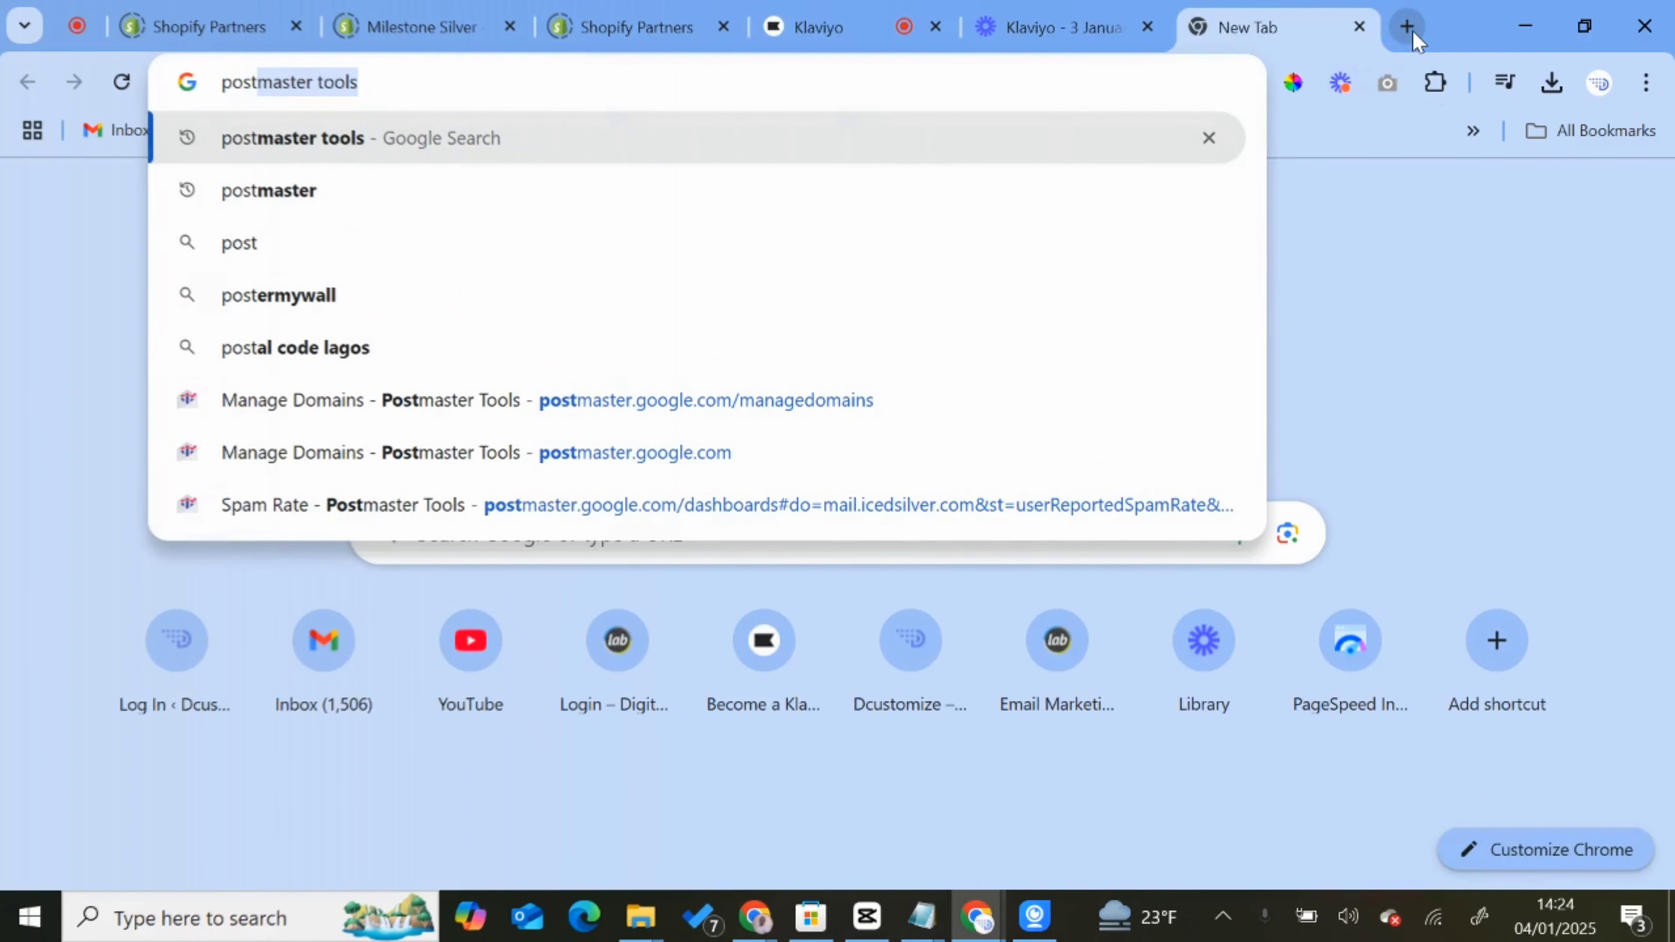
{"action": "key", "text": "Return"}
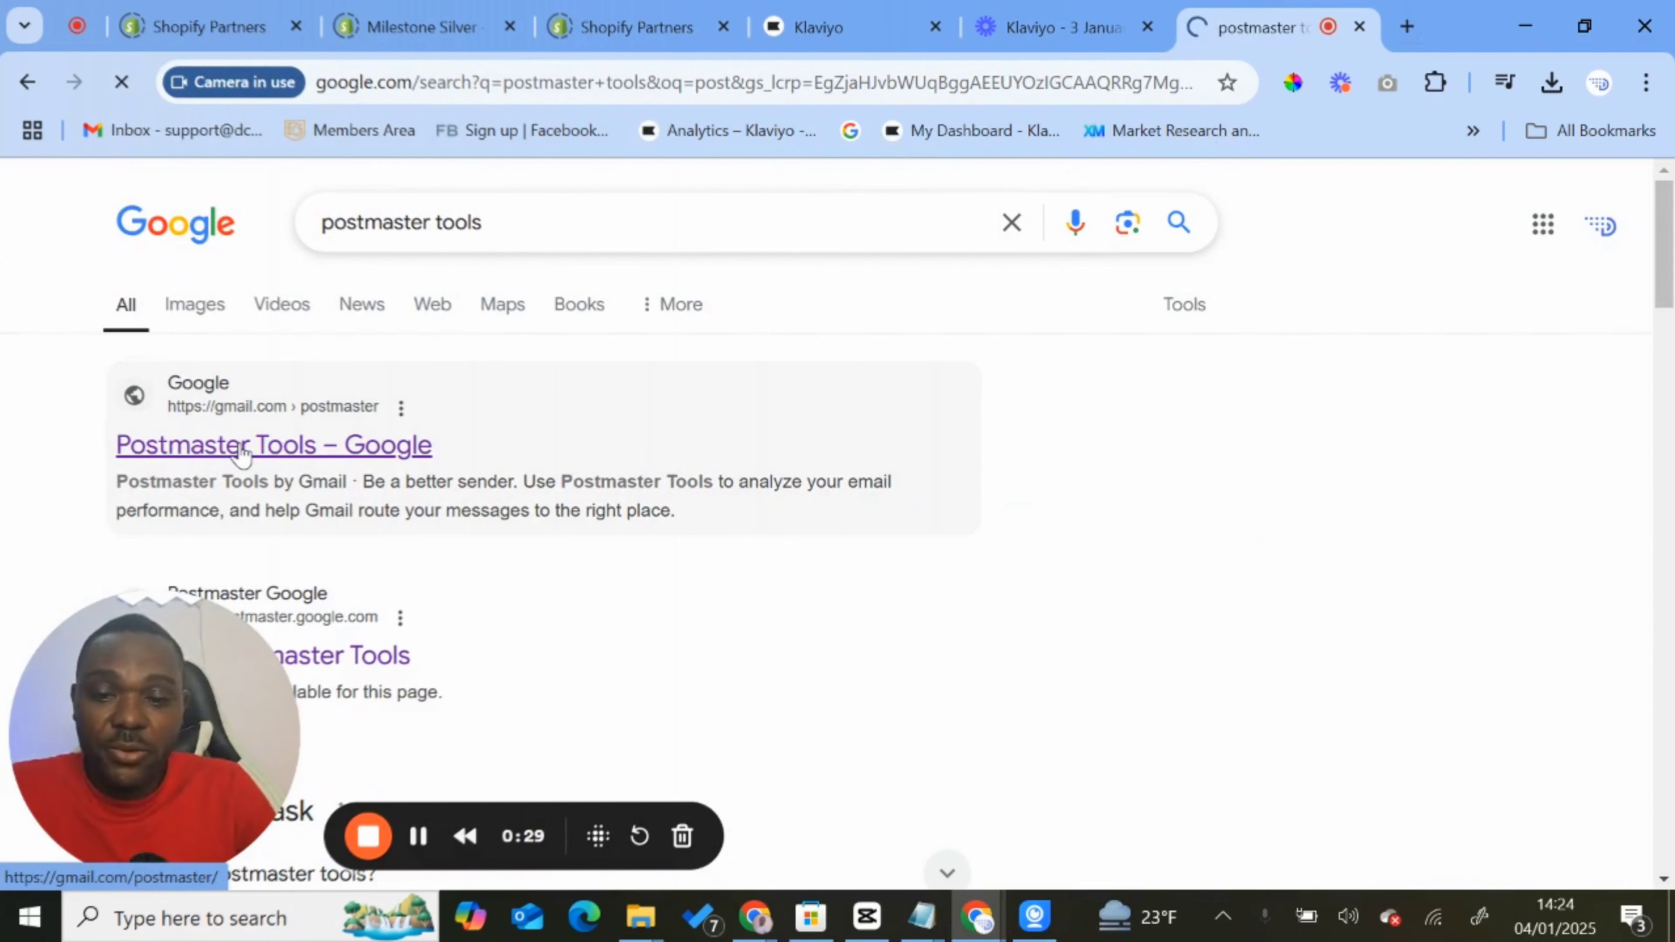
{"action": "left_click", "coordinate": [244, 449]}
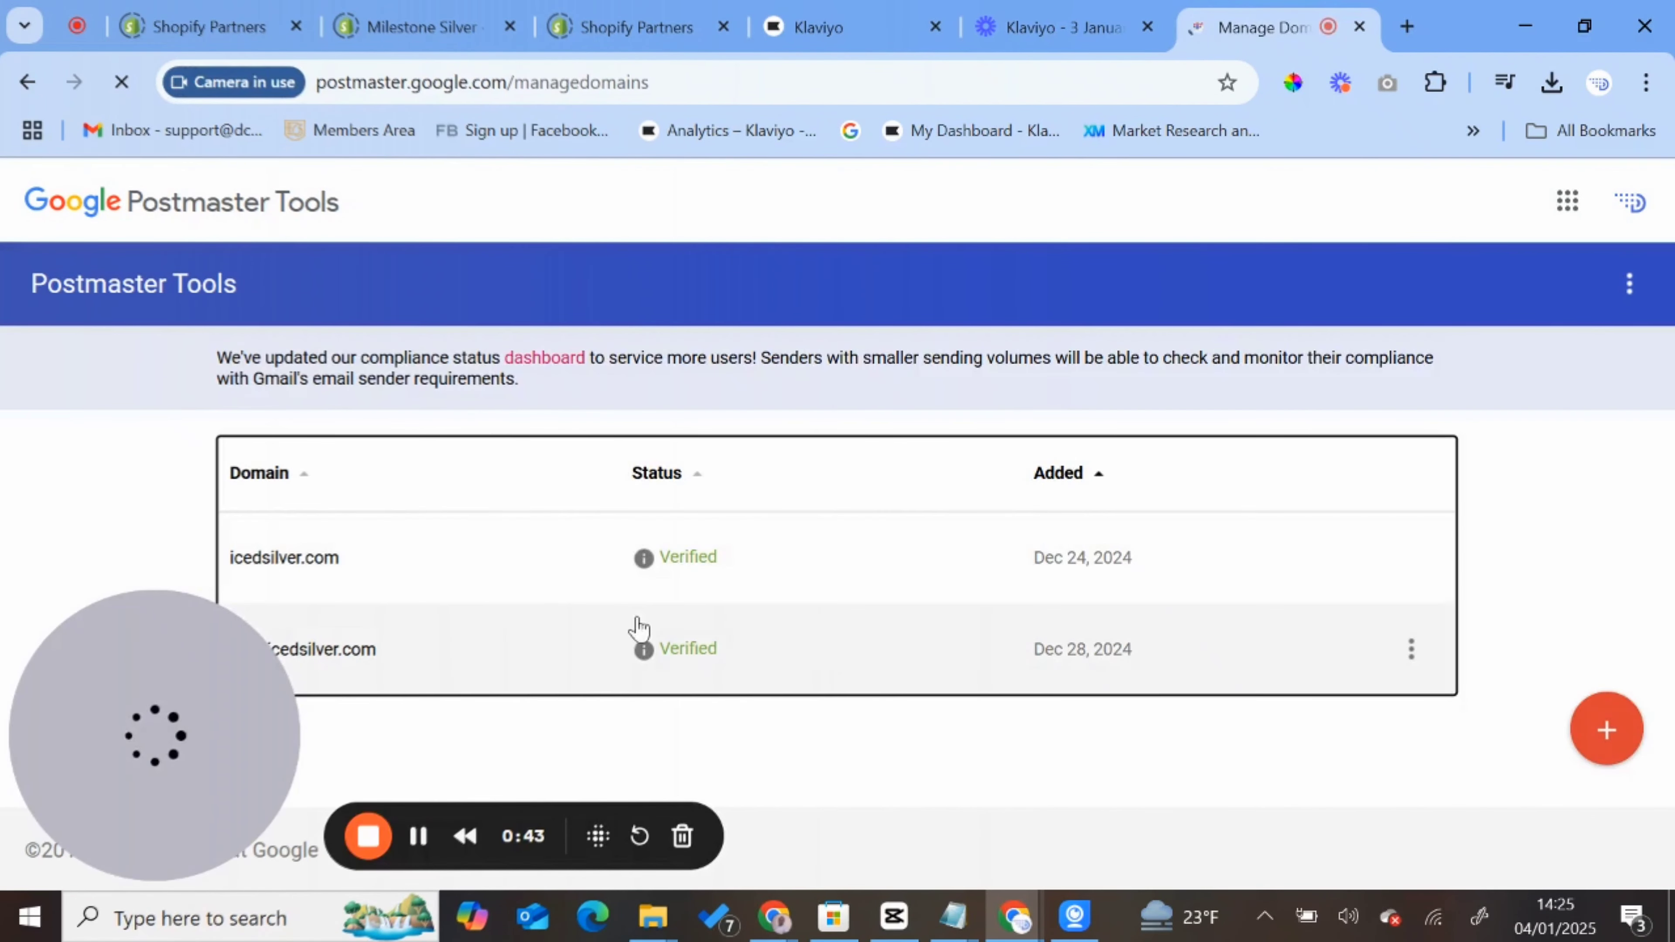
- Add milestonesilver.com as a new domain in Postmaster Tools, copying its name from GoDaddy, and continue to domain verification
{"action": "left_click", "coordinate": [1609, 736]}
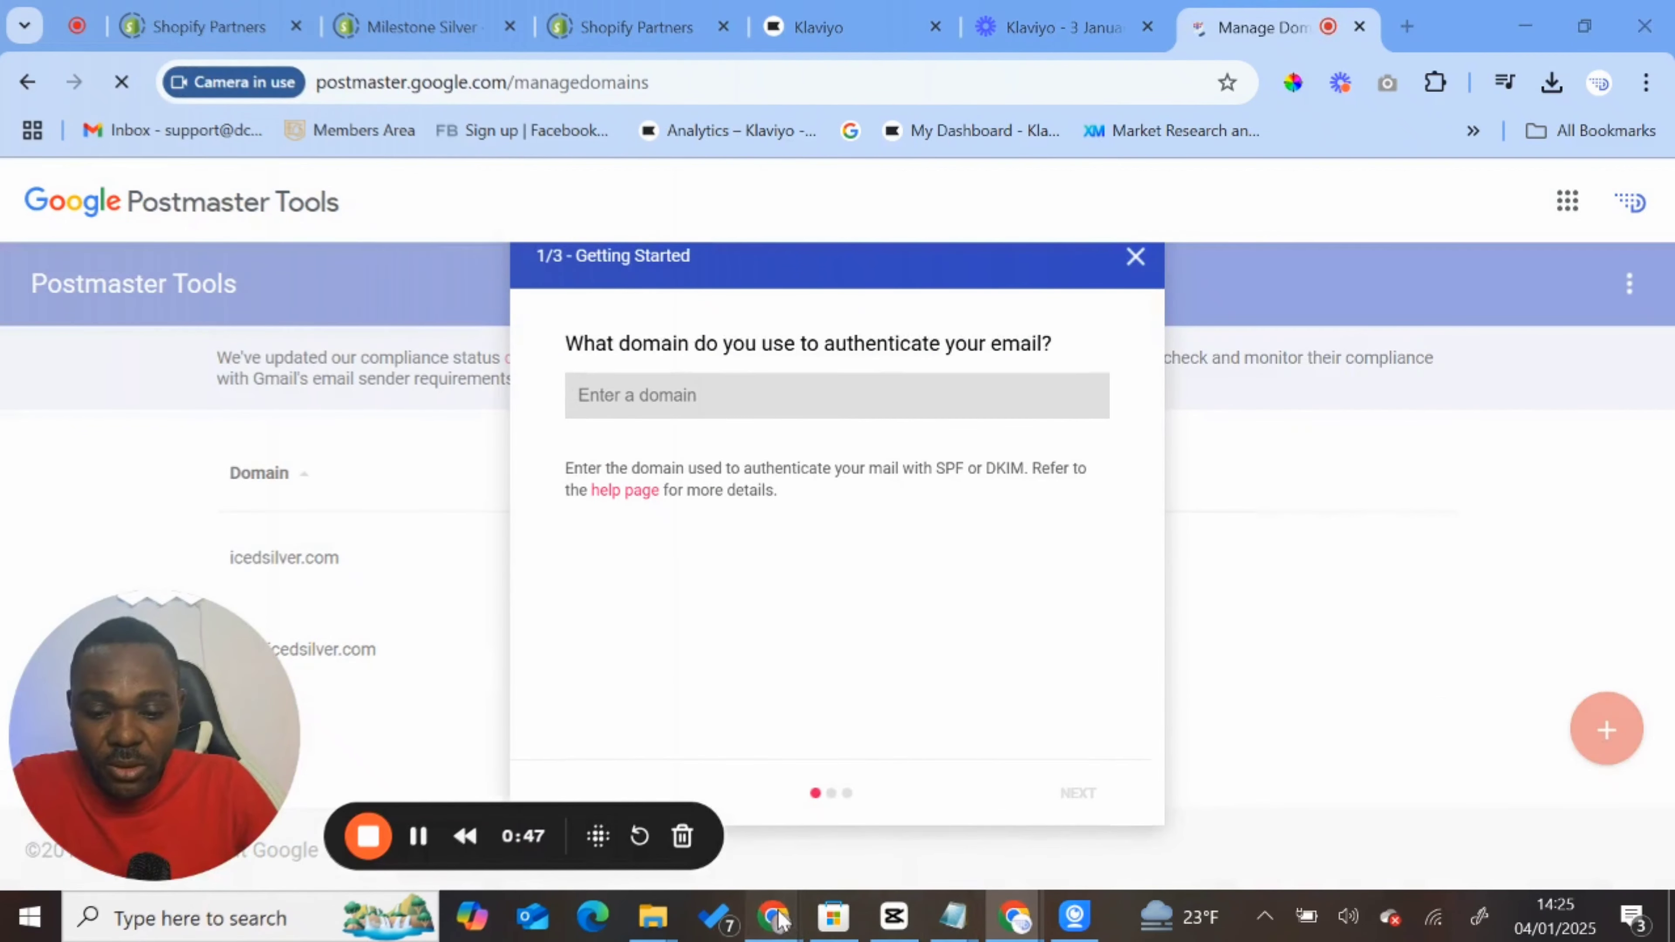
{"action": "mouse_move", "coordinate": [773, 918]}
{"action": "left_click", "coordinate": [844, 802]}
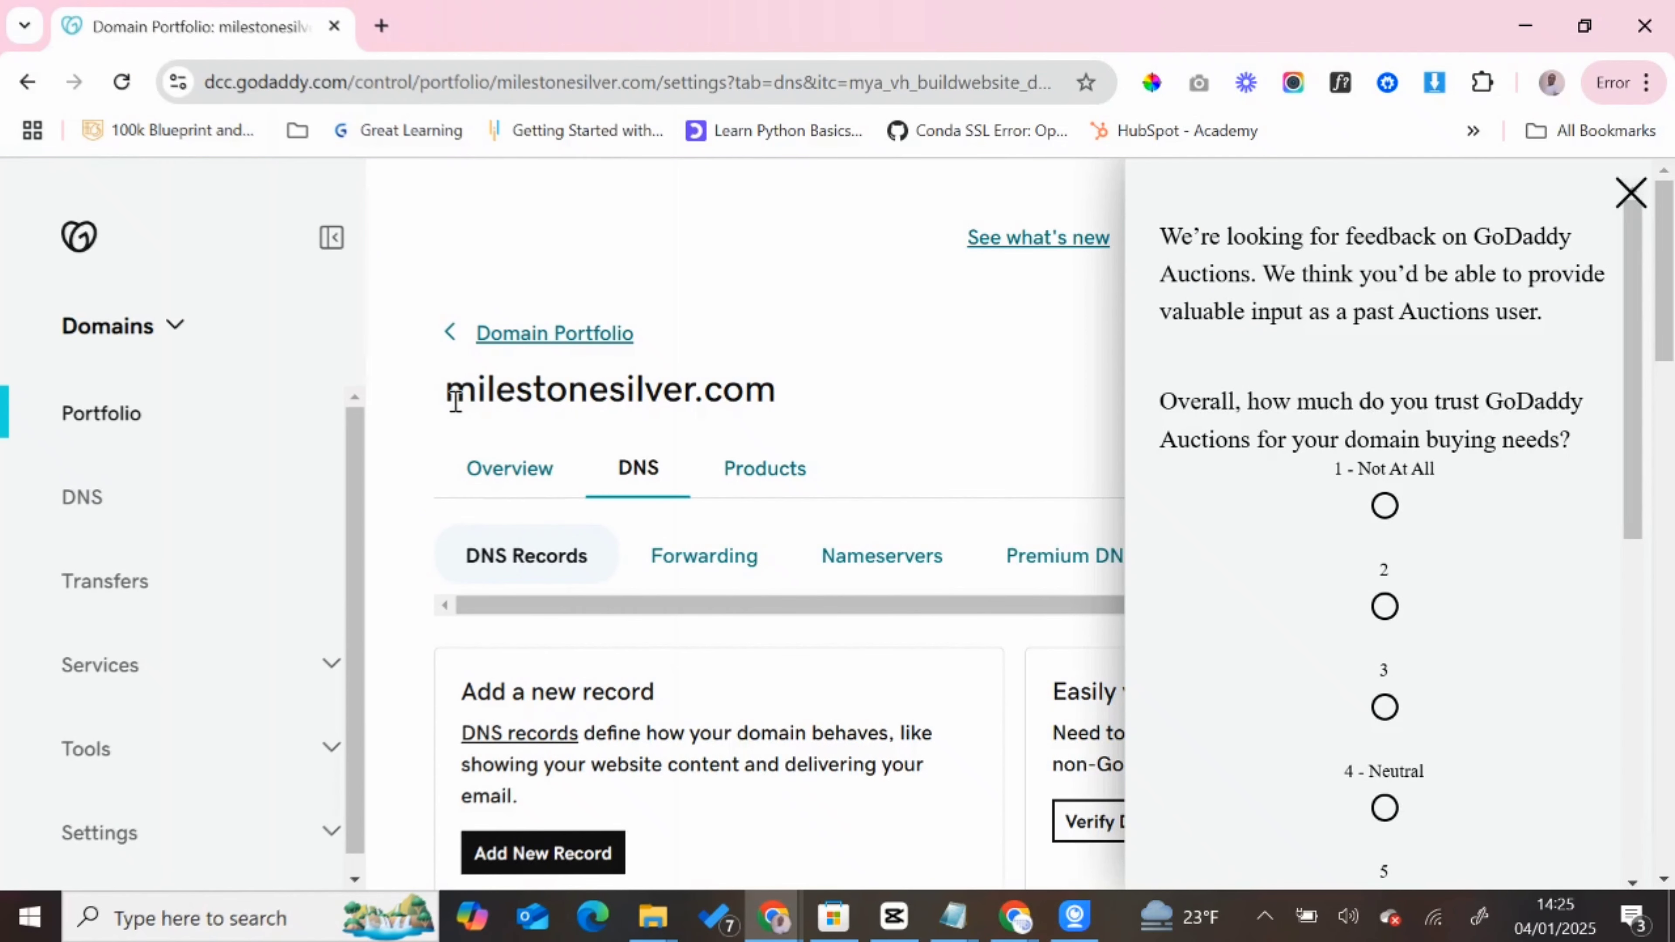
{"action": "left_click_drag", "start_coordinate": [447, 389], "coordinate": [785, 408]}
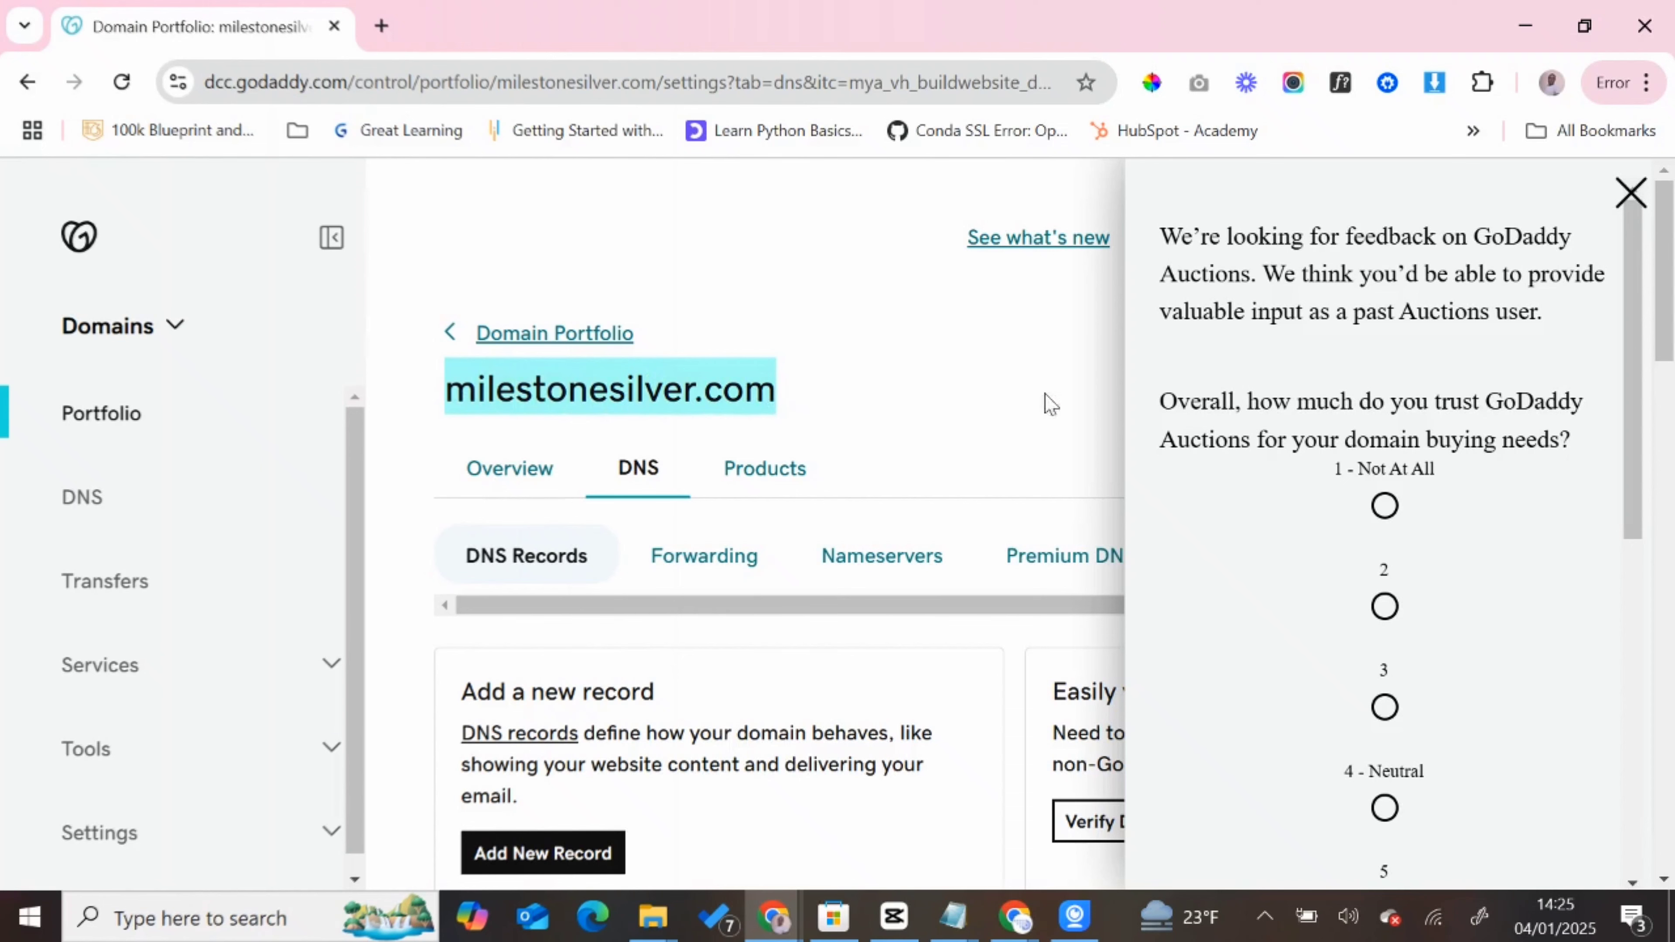
{"action": "left_click", "coordinate": [1622, 211]}
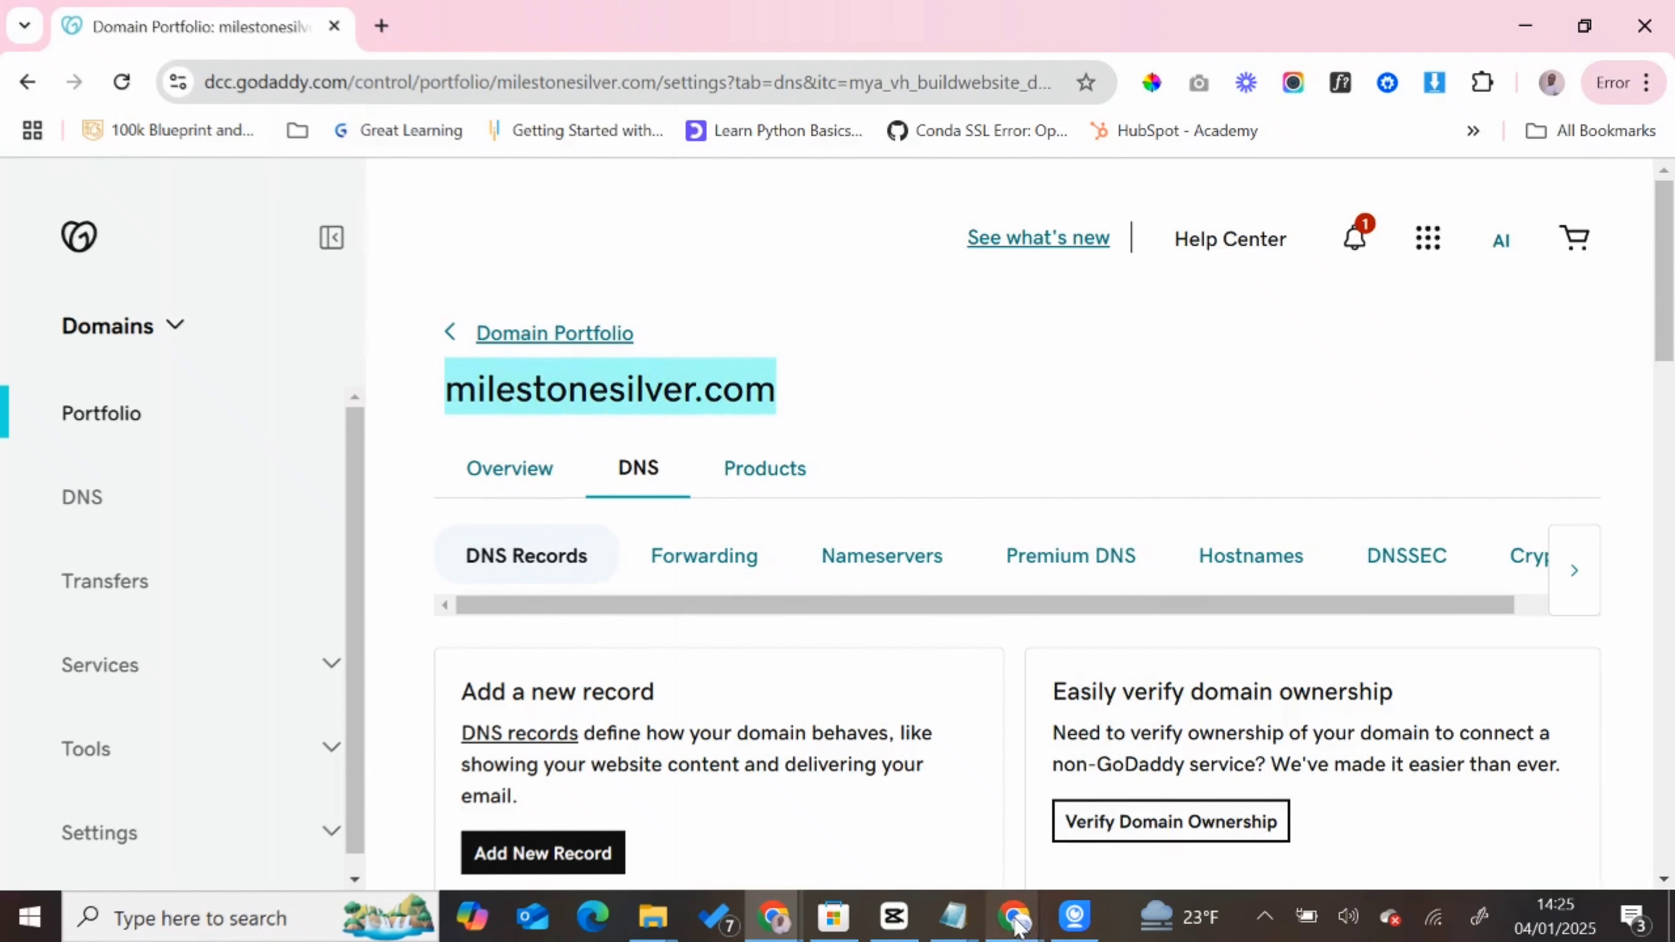
{"action": "mouse_move", "coordinate": [1014, 918]}
{"action": "left_click", "coordinate": [926, 797]}
{"action": "key", "text": "ctrl+v"}
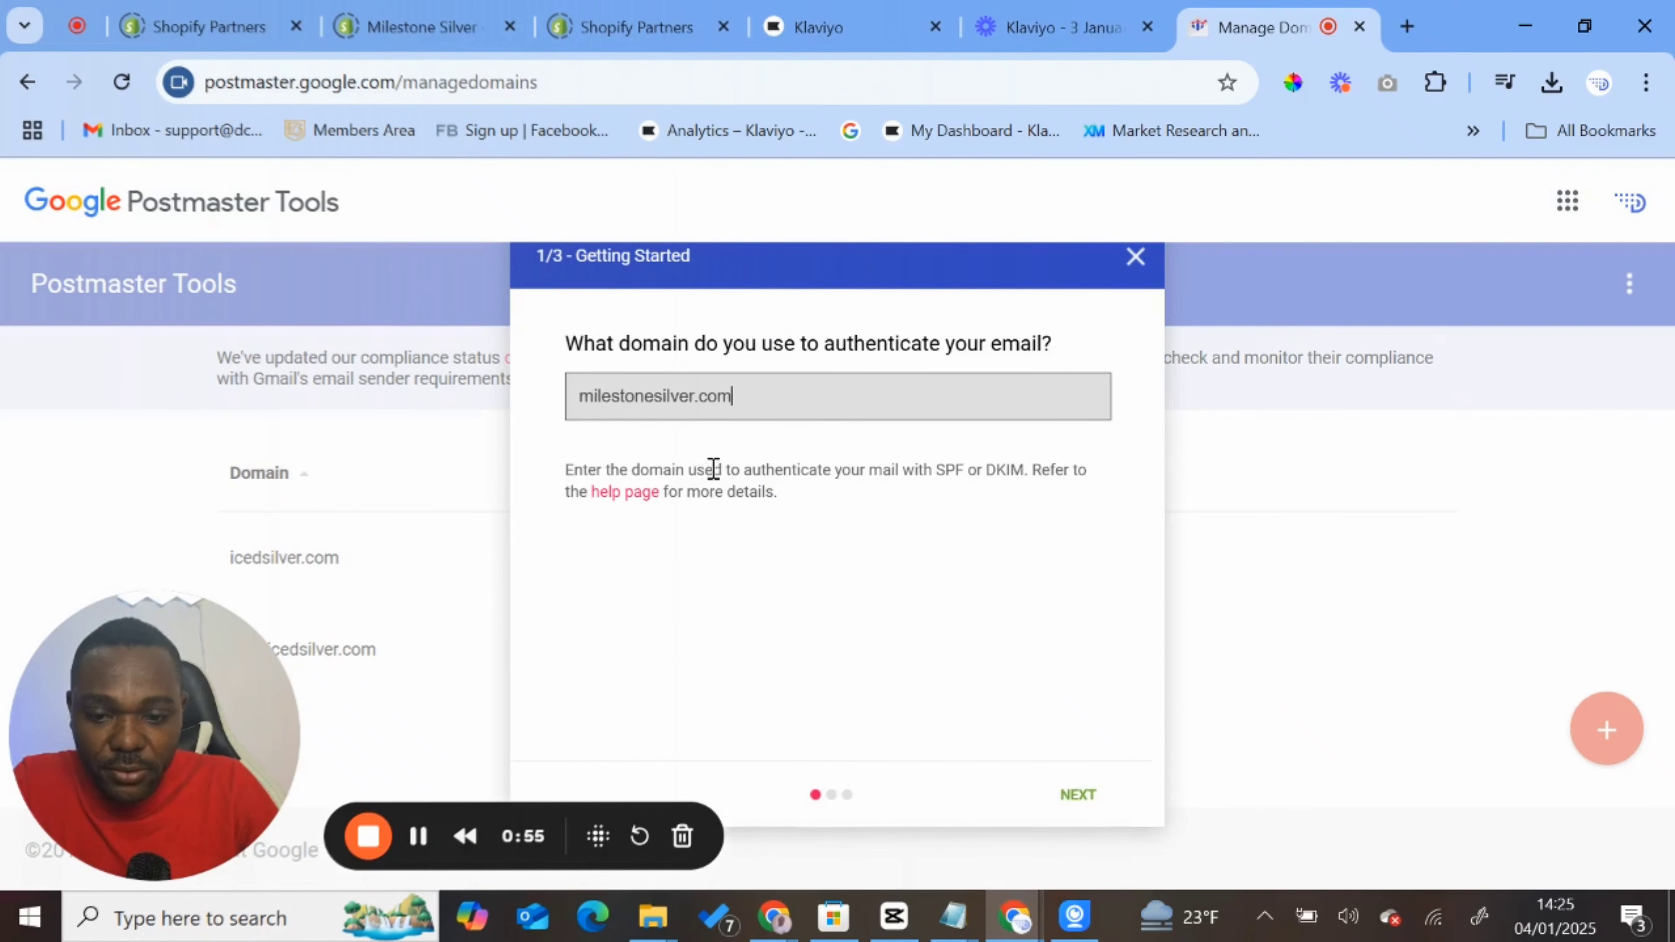
{"action": "left_click", "coordinate": [1077, 795]}
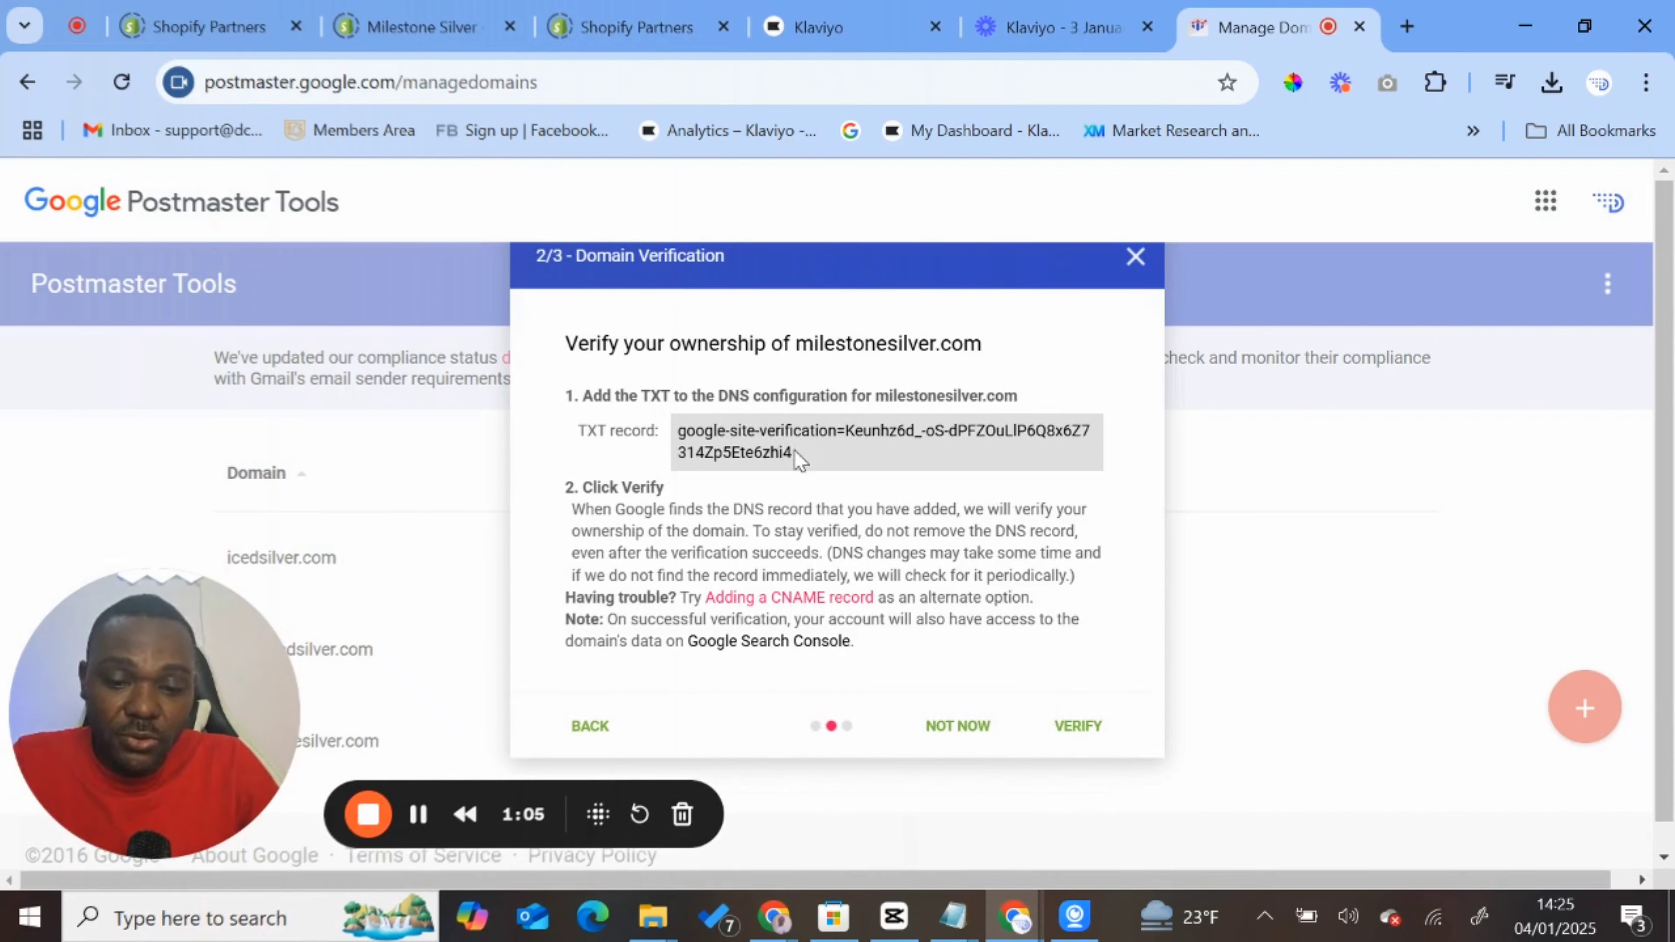
- Copy the Google site verification TXT record from Postmaster Tools and switch to GoDaddy's DNS records
{"action": "left_click_drag", "start_coordinate": [794, 453], "coordinate": [679, 398]}
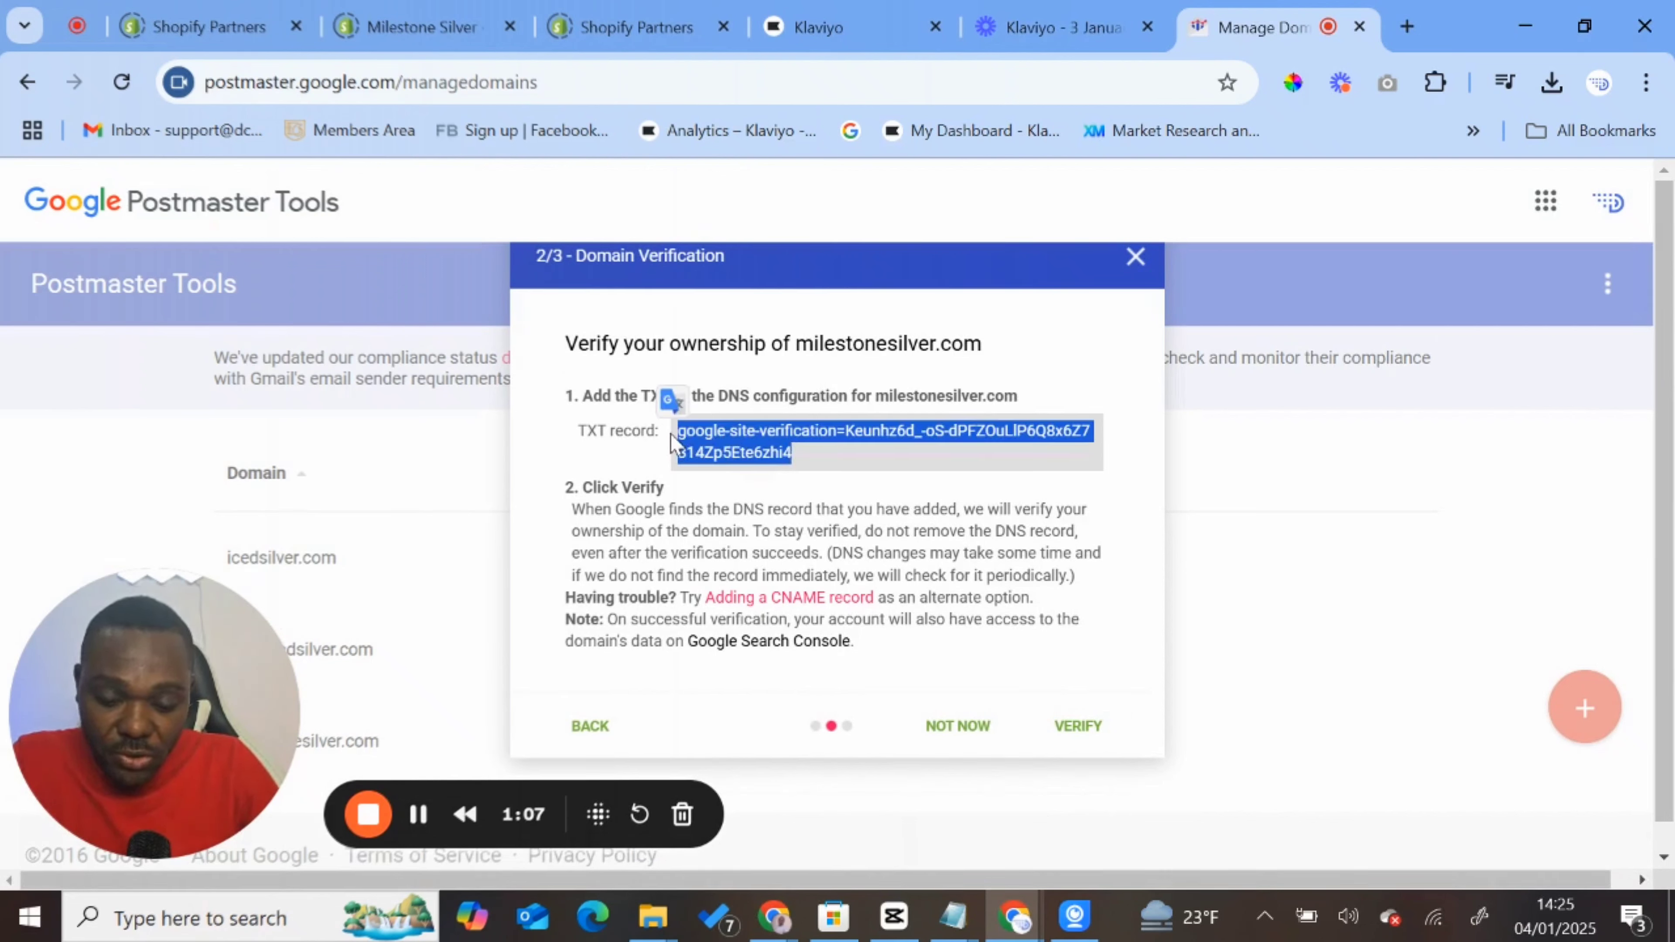
{"action": "left_click", "coordinate": [769, 924]}
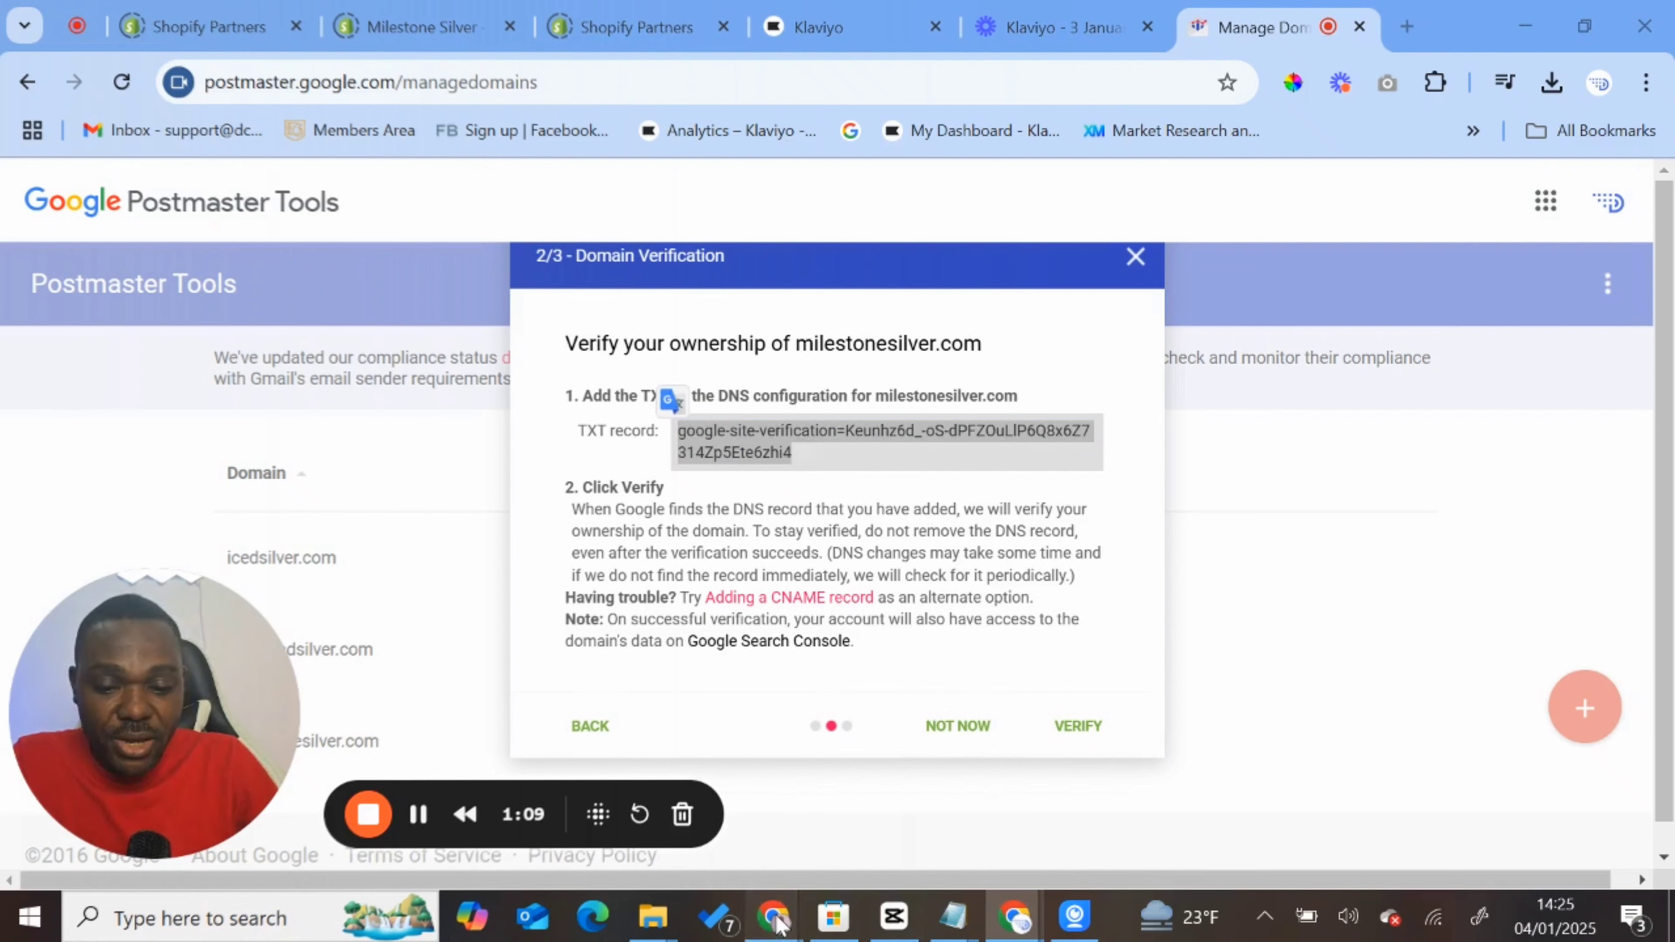
{"action": "left_click", "coordinate": [869, 815]}
- Add a TXT record named @ in GoDaddy, paste the Google site verification token as its value, and save it
{"action": "scroll", "coordinate": [737, 673], "scroll_direction": "down", "scroll_amount": 3}
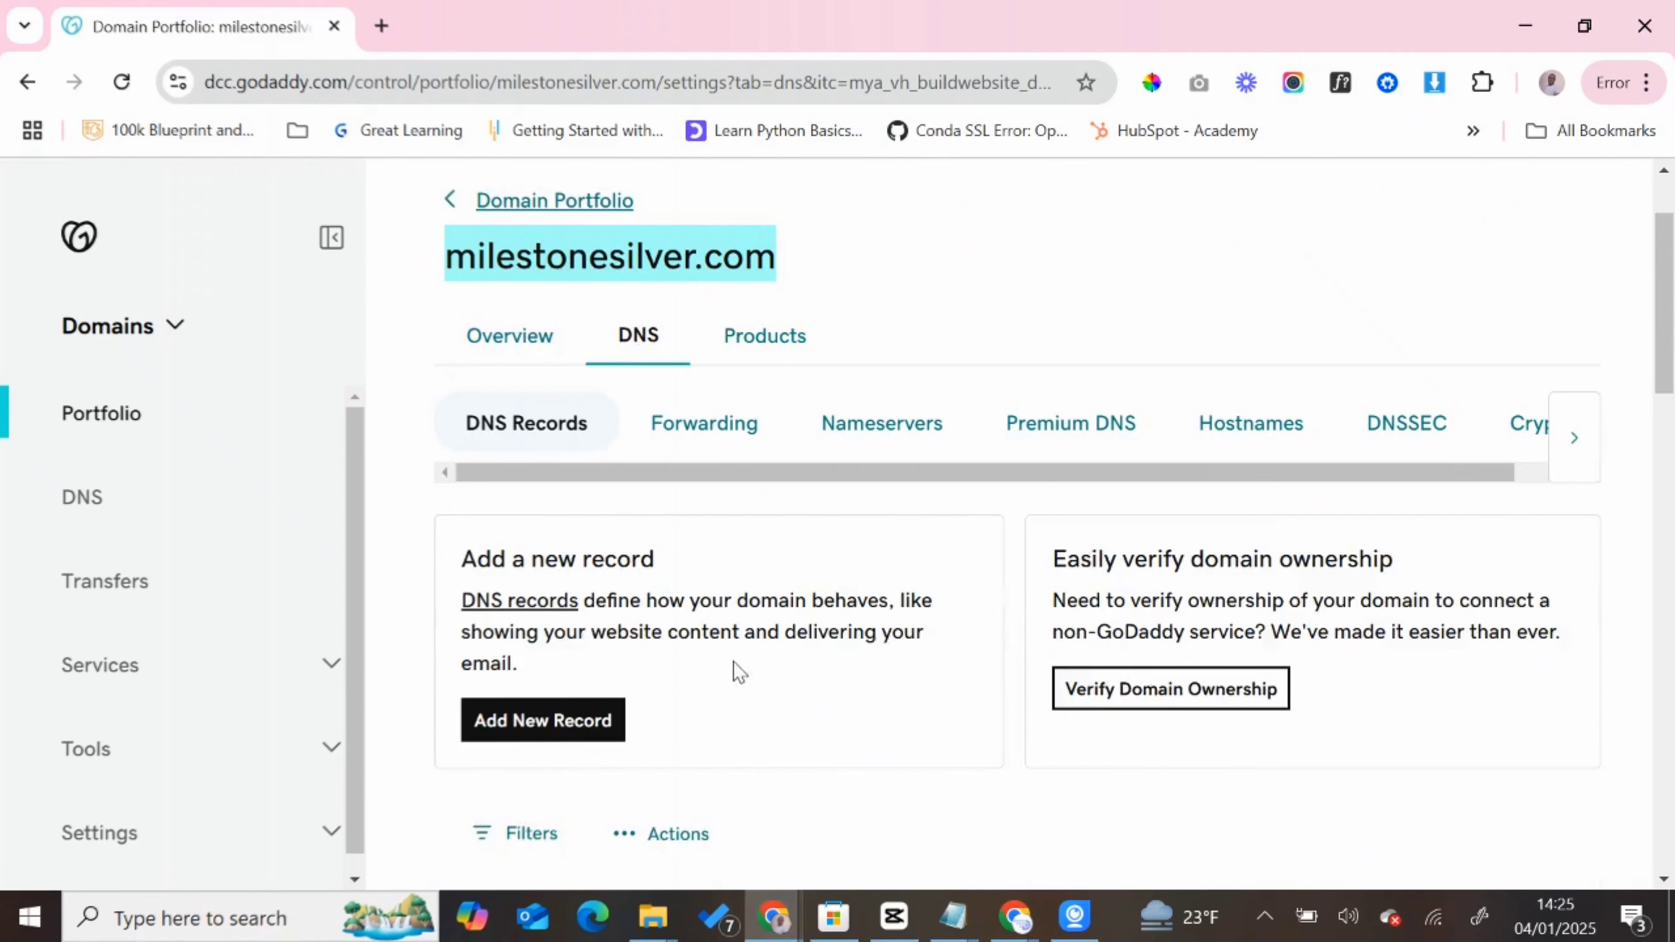
{"action": "left_click", "coordinate": [565, 686]}
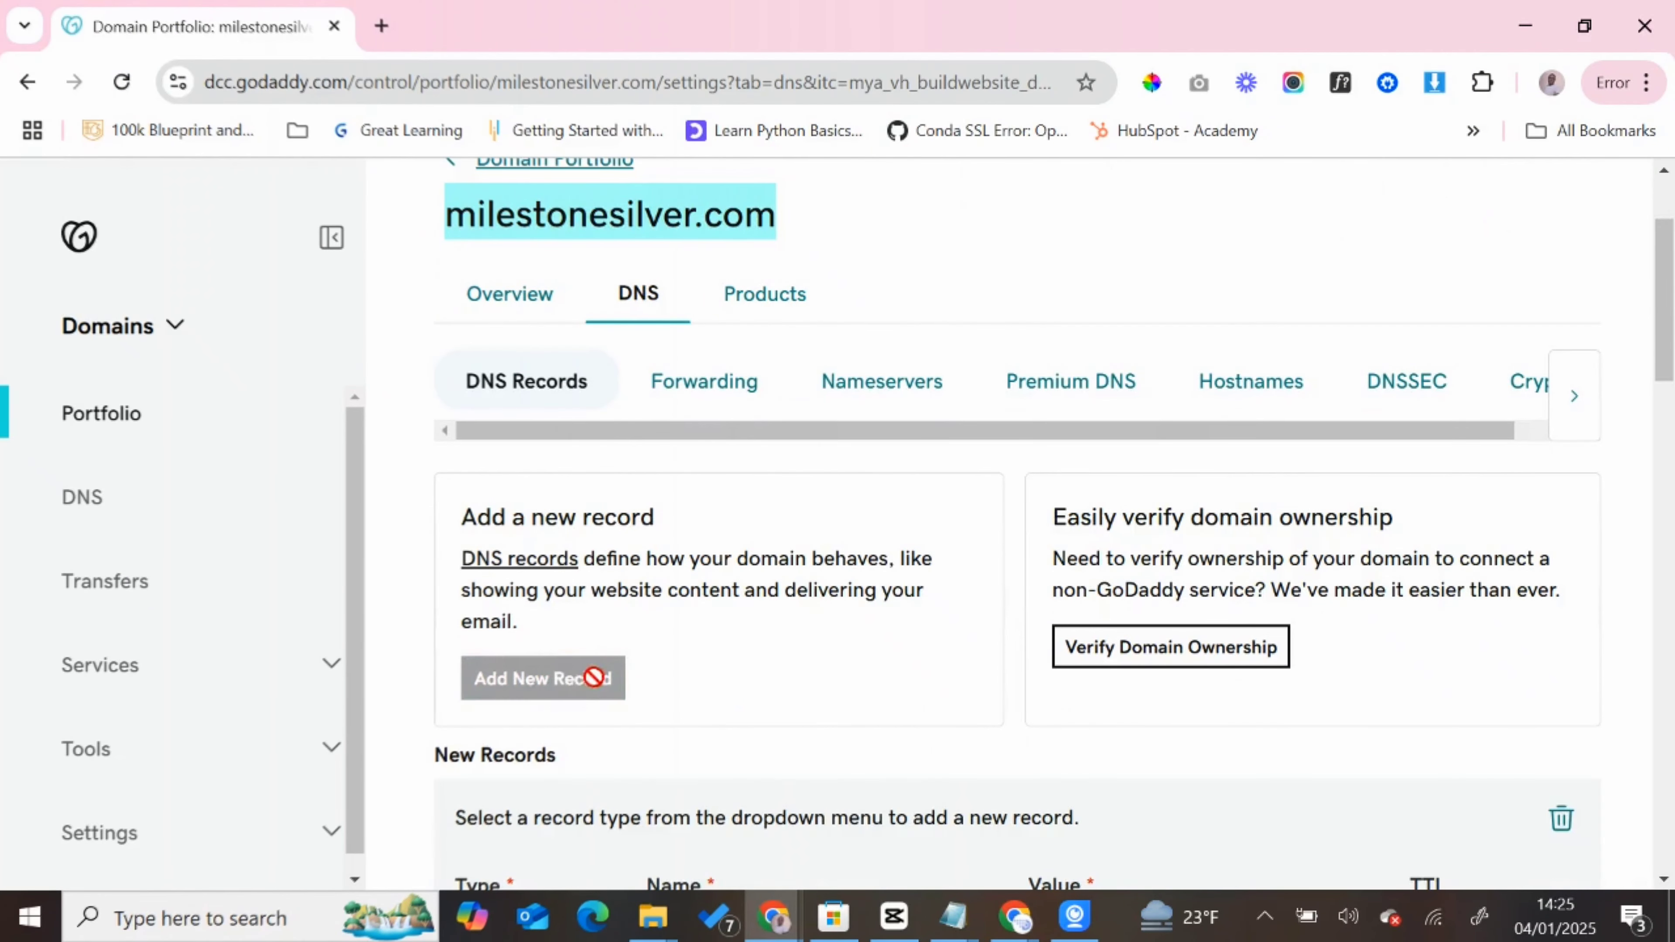
{"action": "left_click", "coordinate": [571, 606]}
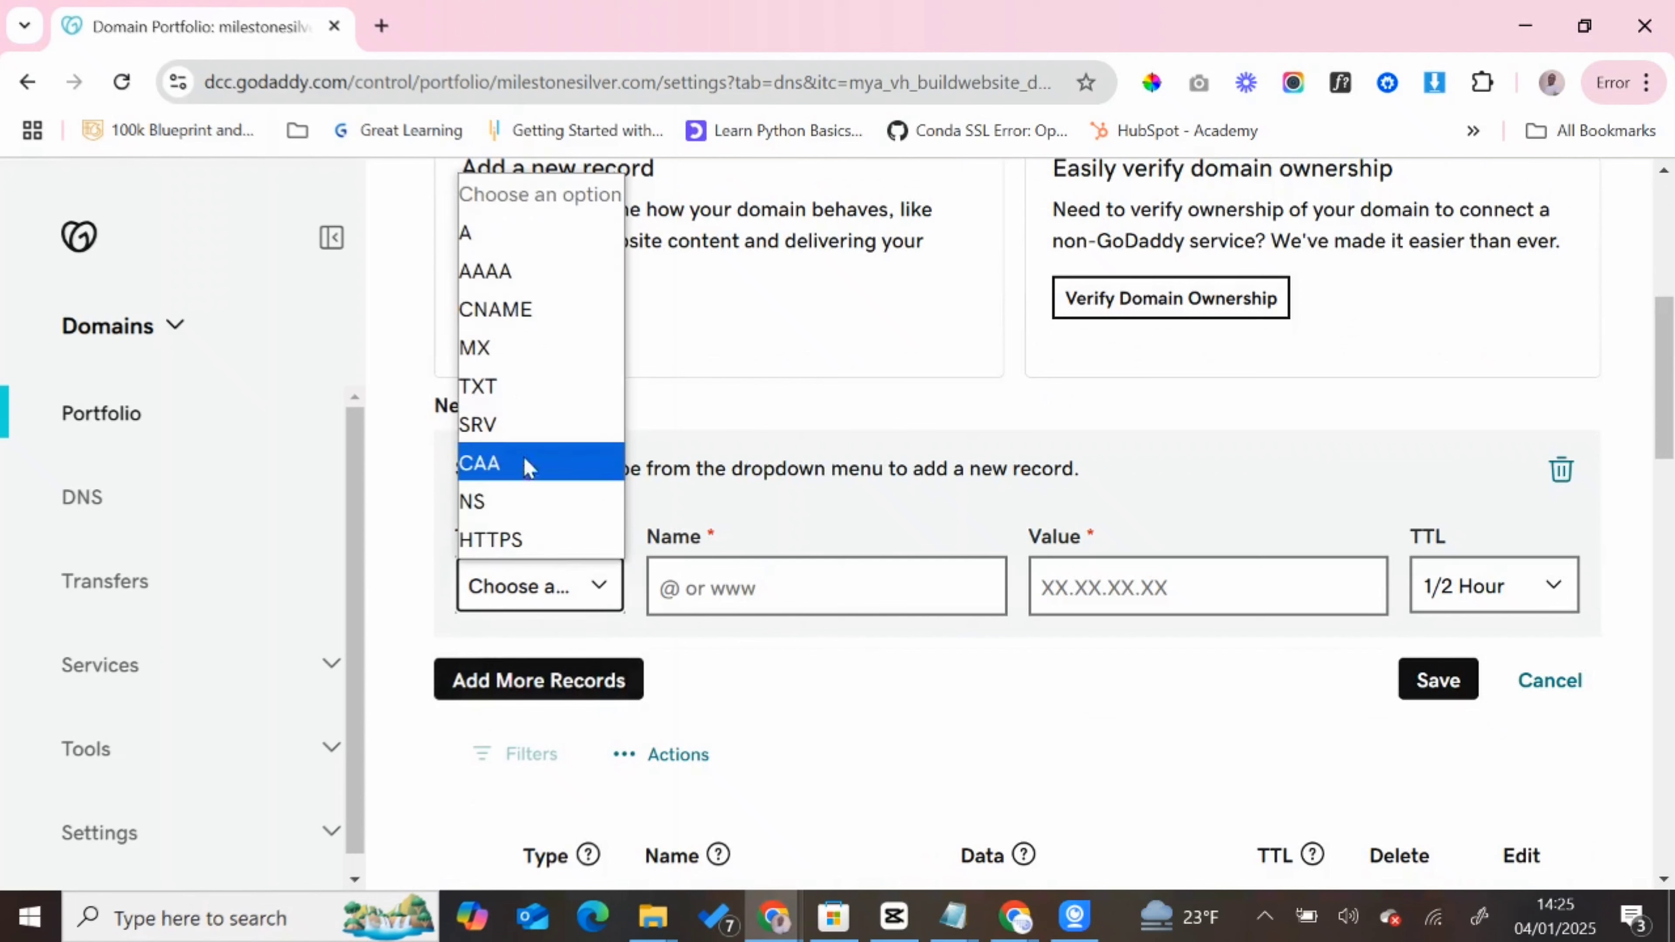
{"action": "left_click", "coordinate": [524, 403]}
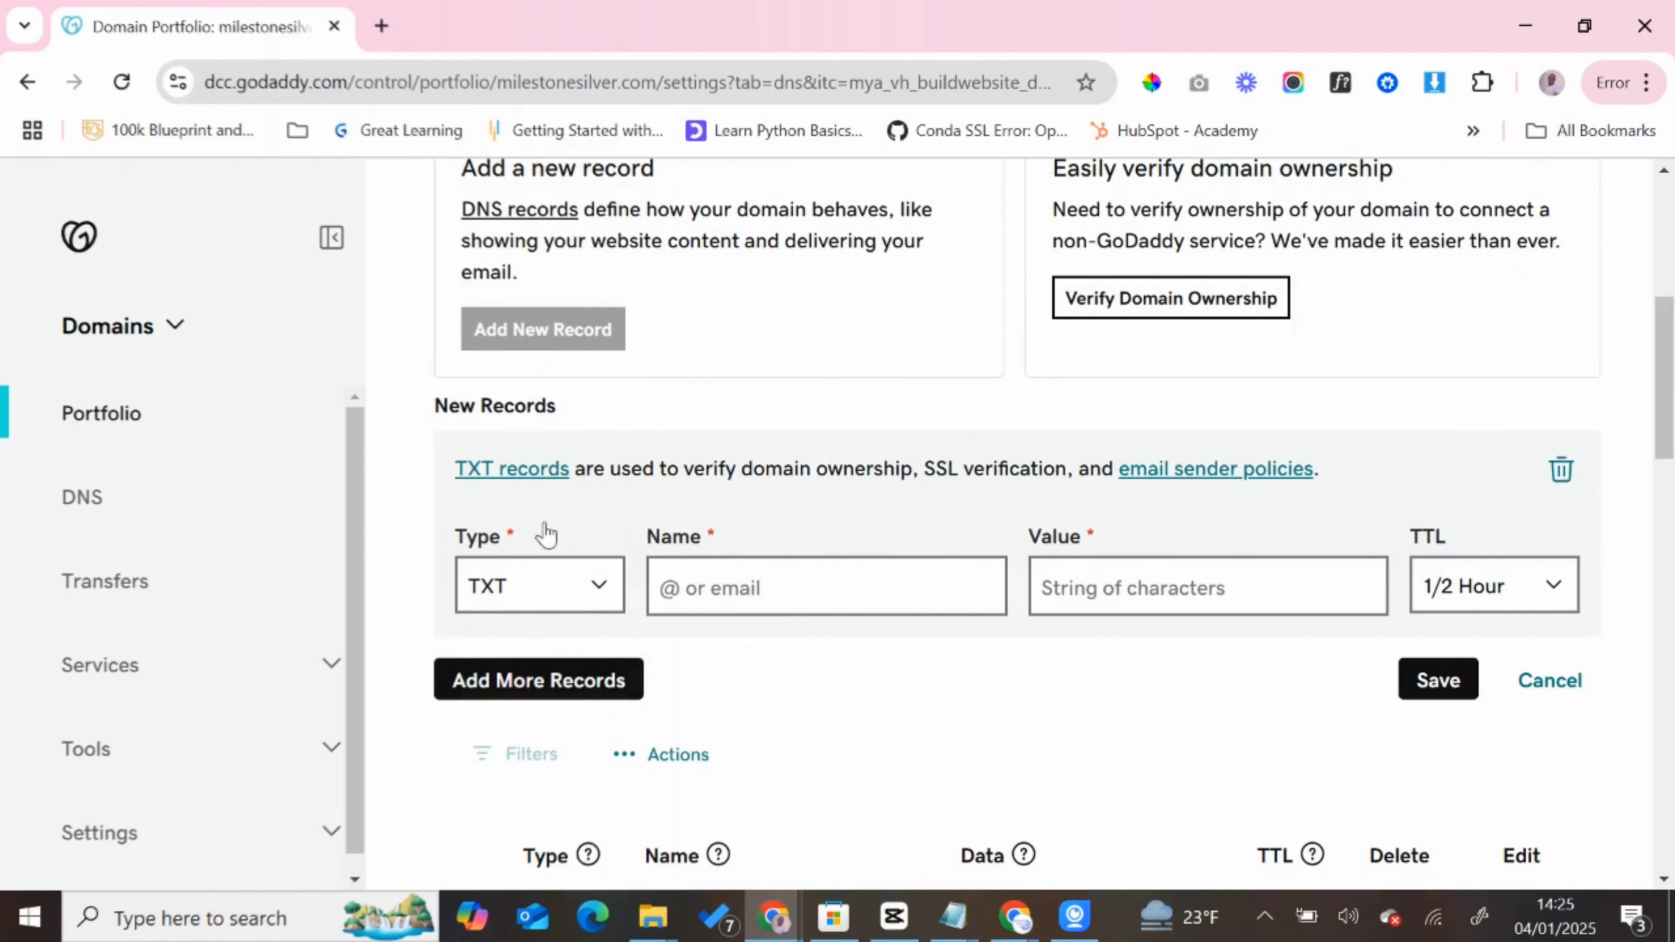
{"action": "left_click", "coordinate": [724, 590]}
{"action": "type", "text": "@"}
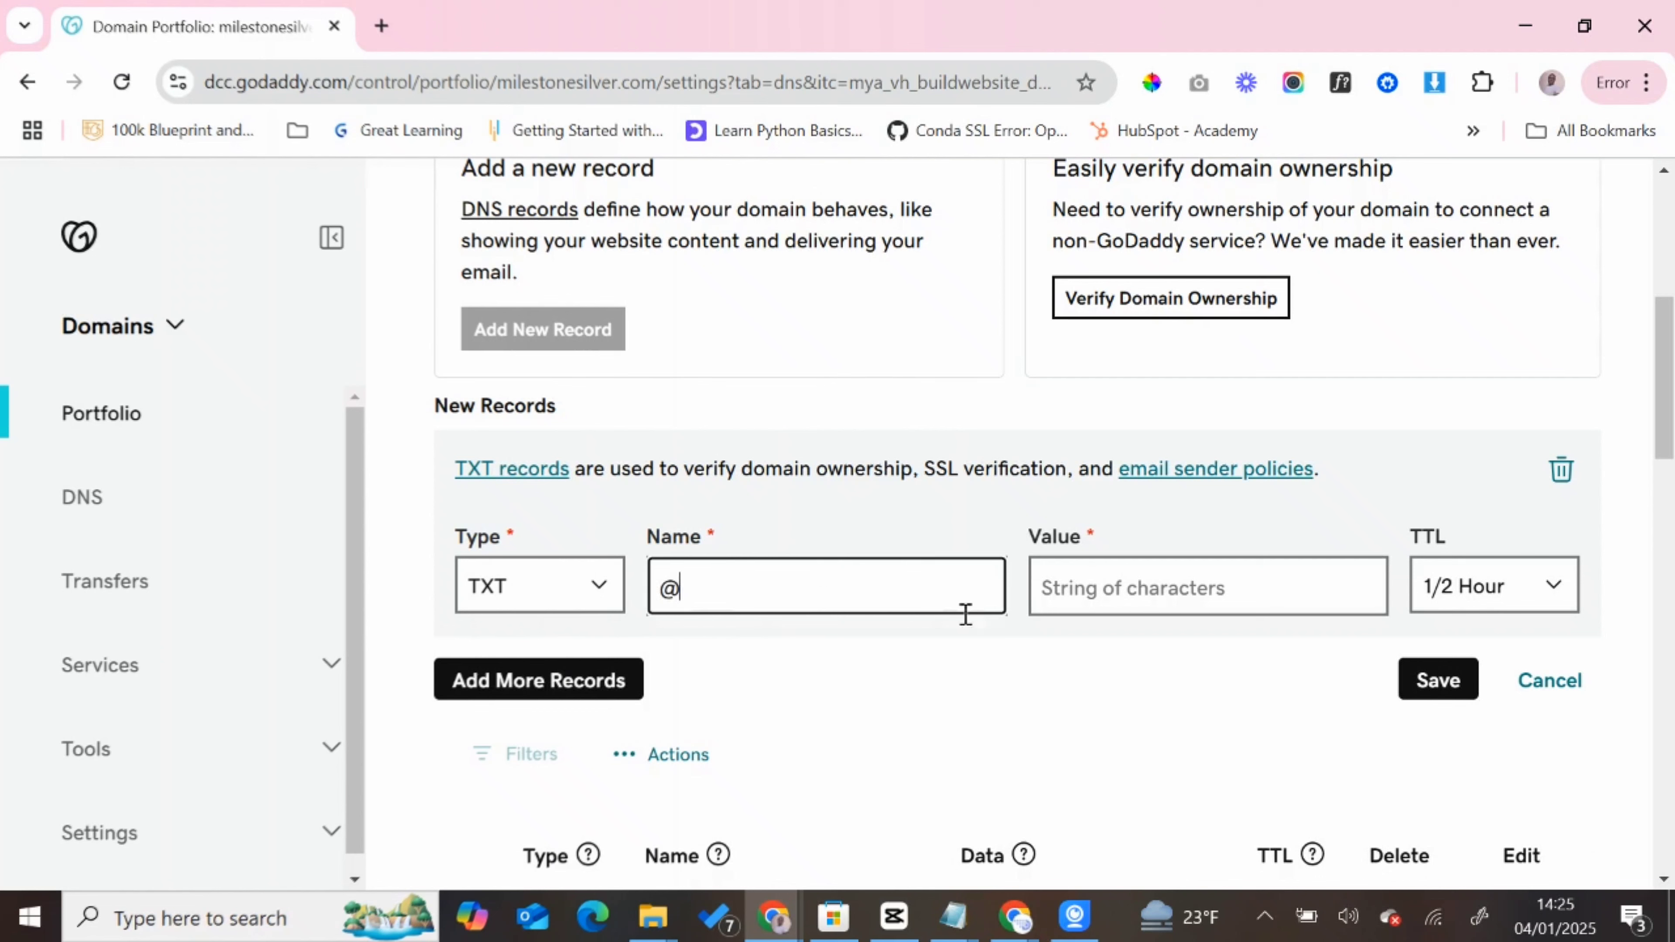
{"action": "left_click", "coordinate": [1096, 594]}
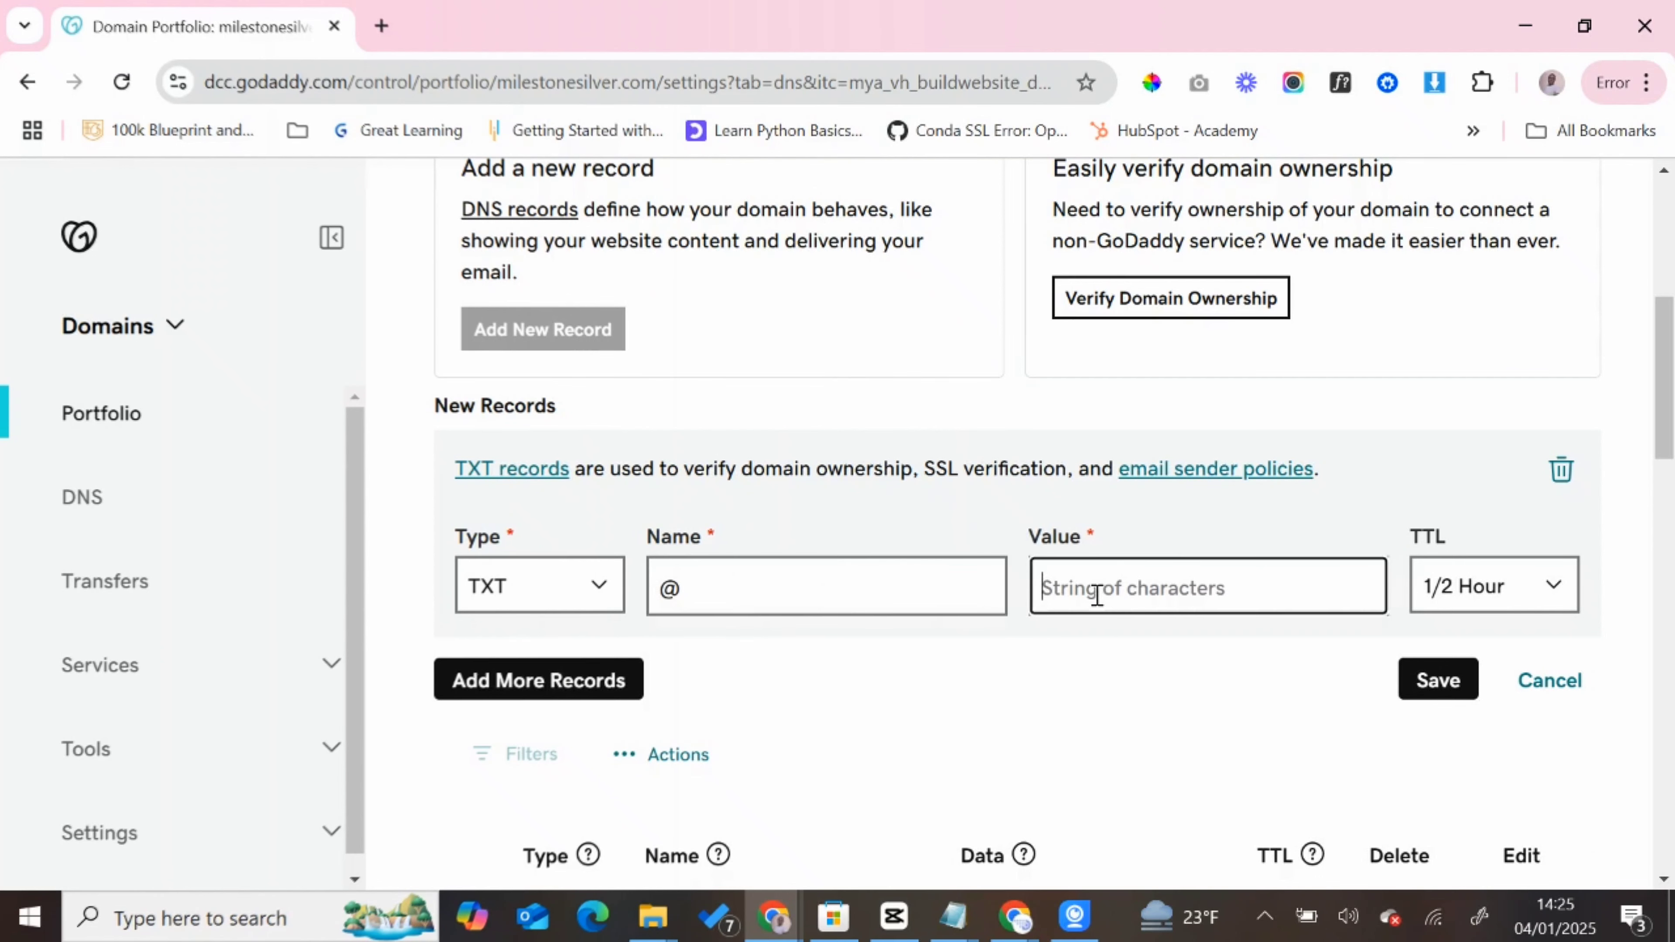
{"action": "type", "text": "PFZCnLIP6Q8x6Z7314Zp5Ete6zhi4"}
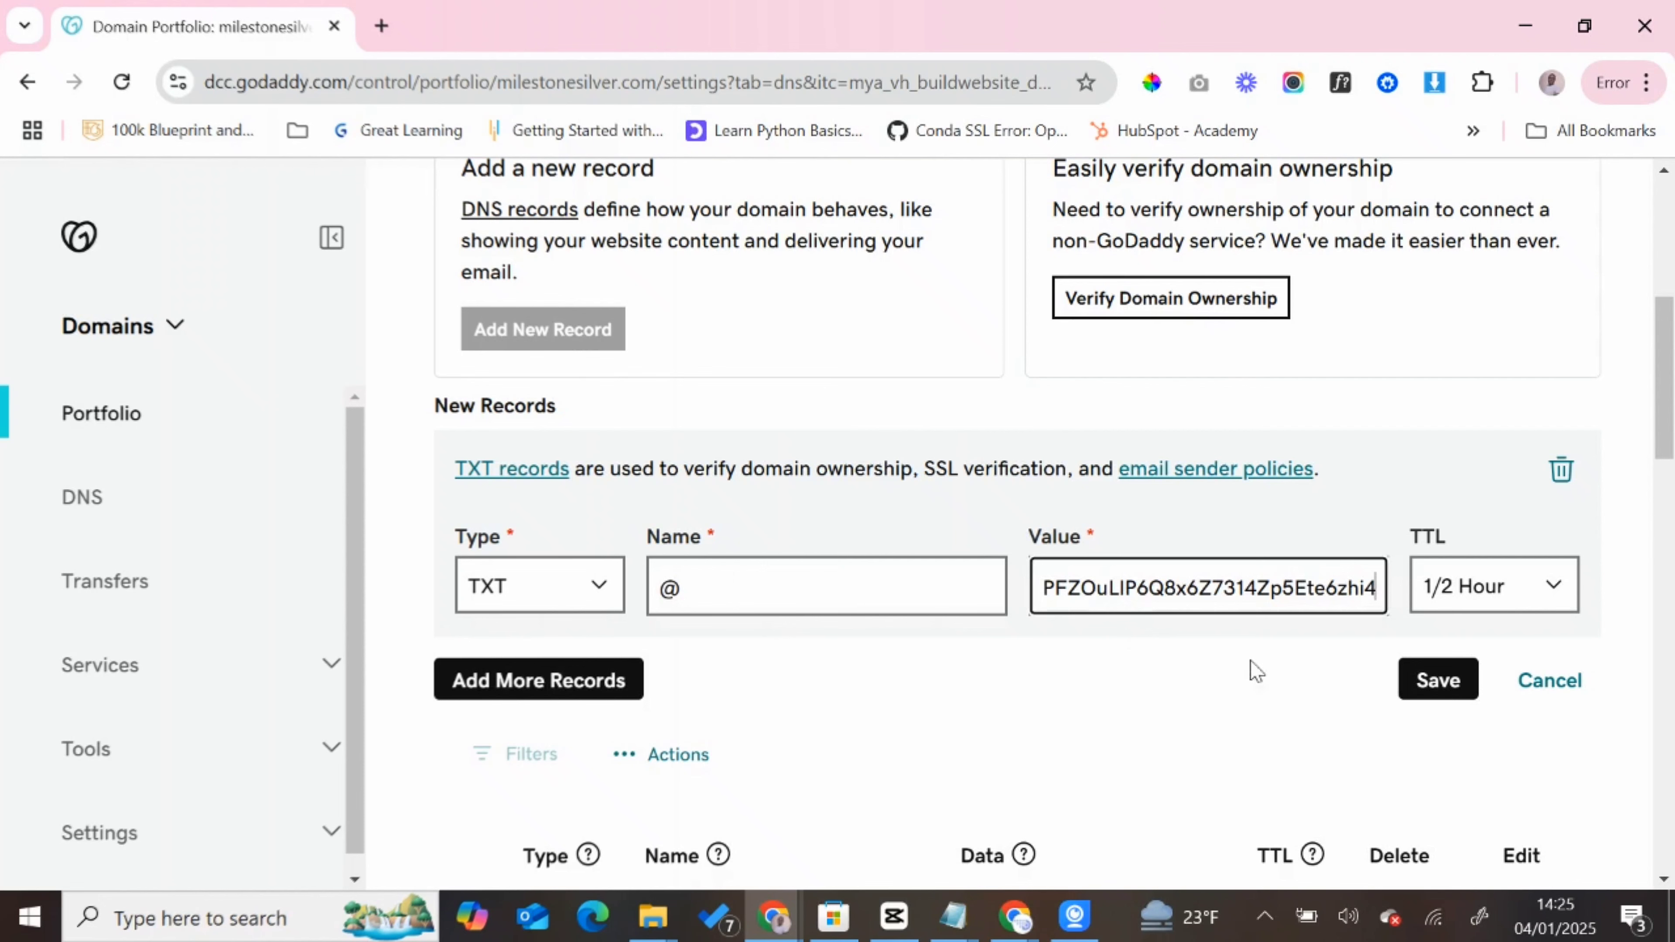
{"action": "left_click", "coordinate": [1430, 682]}
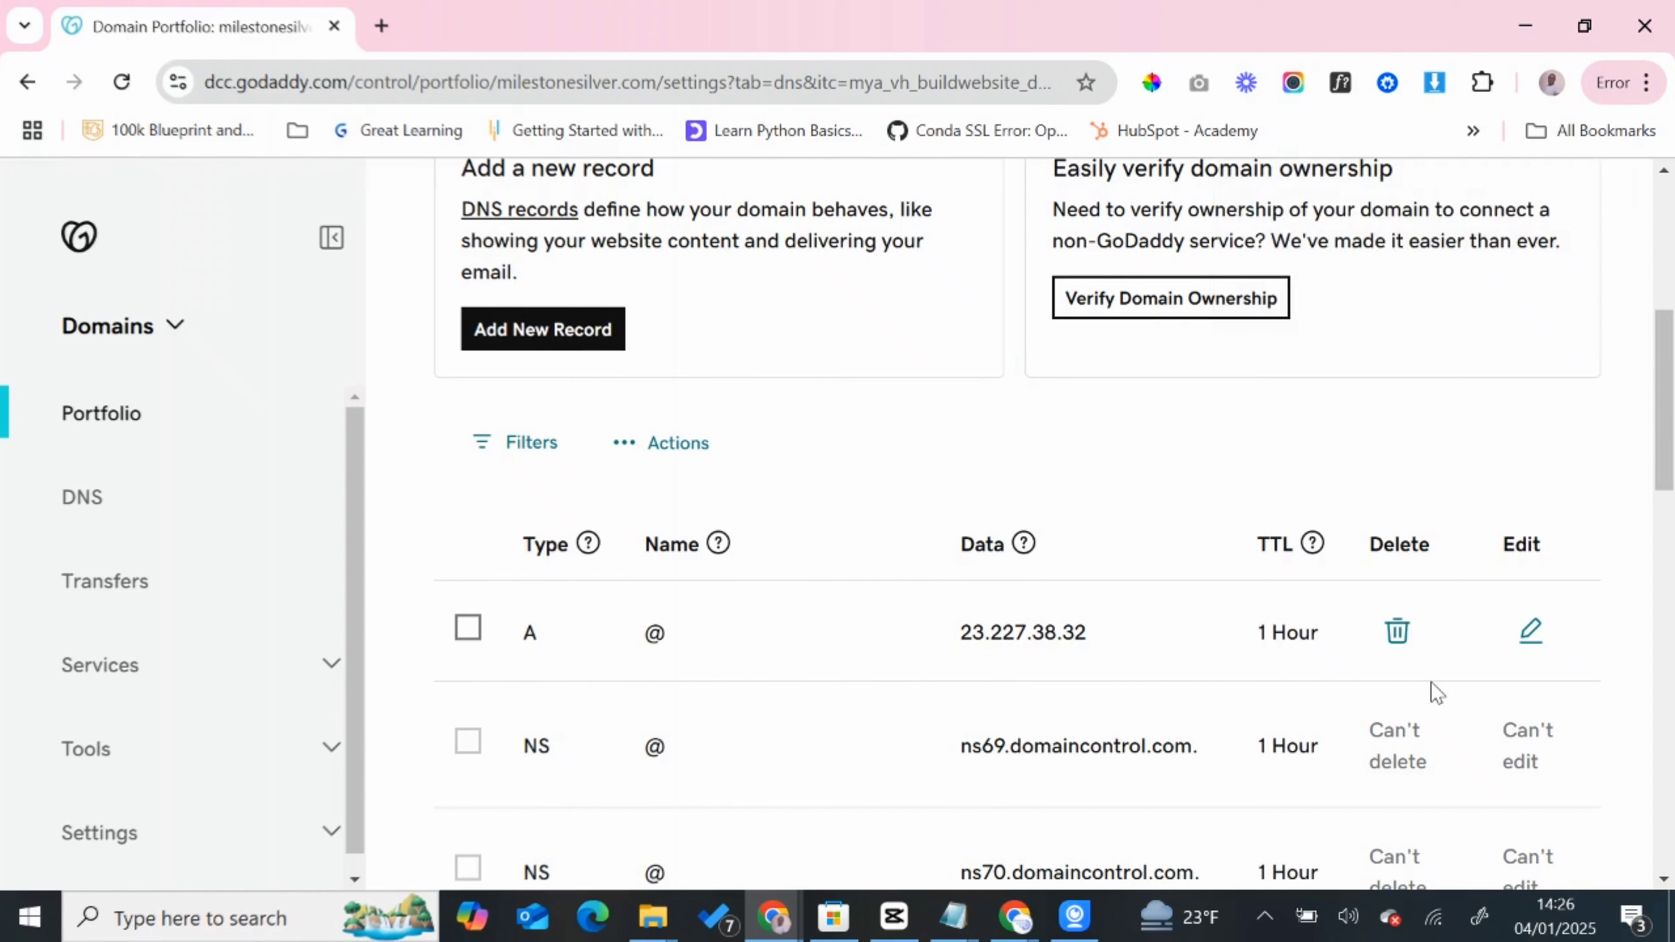
- Return to Postmaster Tools, verify ownership of milestonesilver.com, and finish adding the domain
{"action": "left_click", "coordinate": [1013, 923]}
{"action": "left_click", "coordinate": [960, 844]}
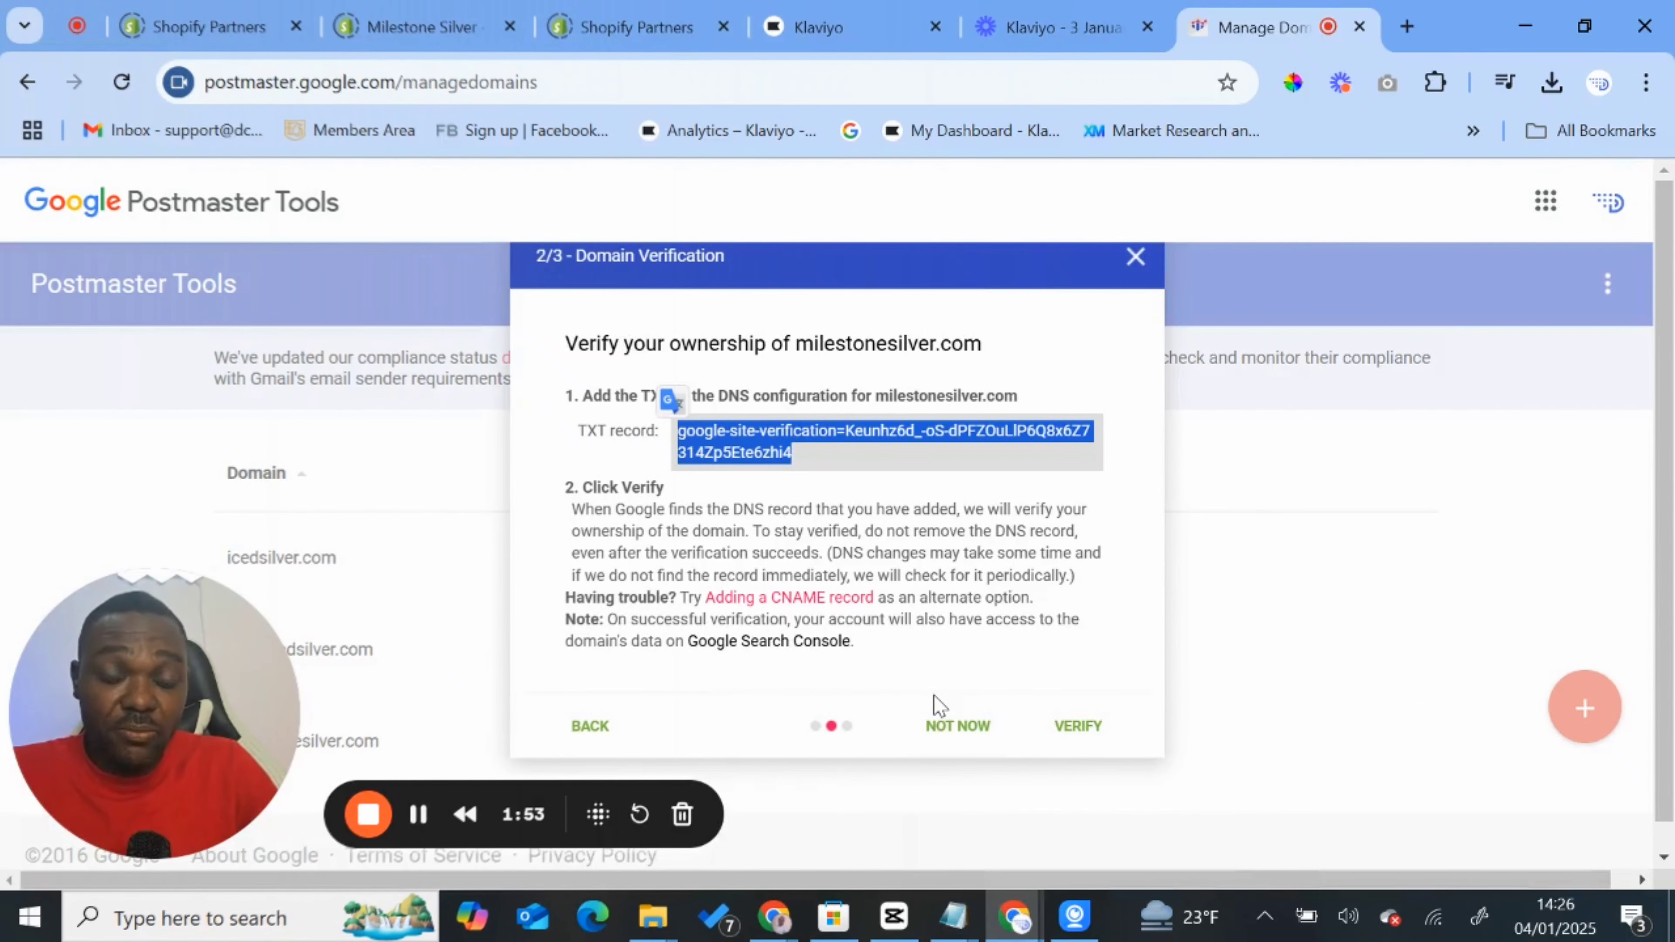
{"action": "left_click", "coordinate": [1086, 727]}
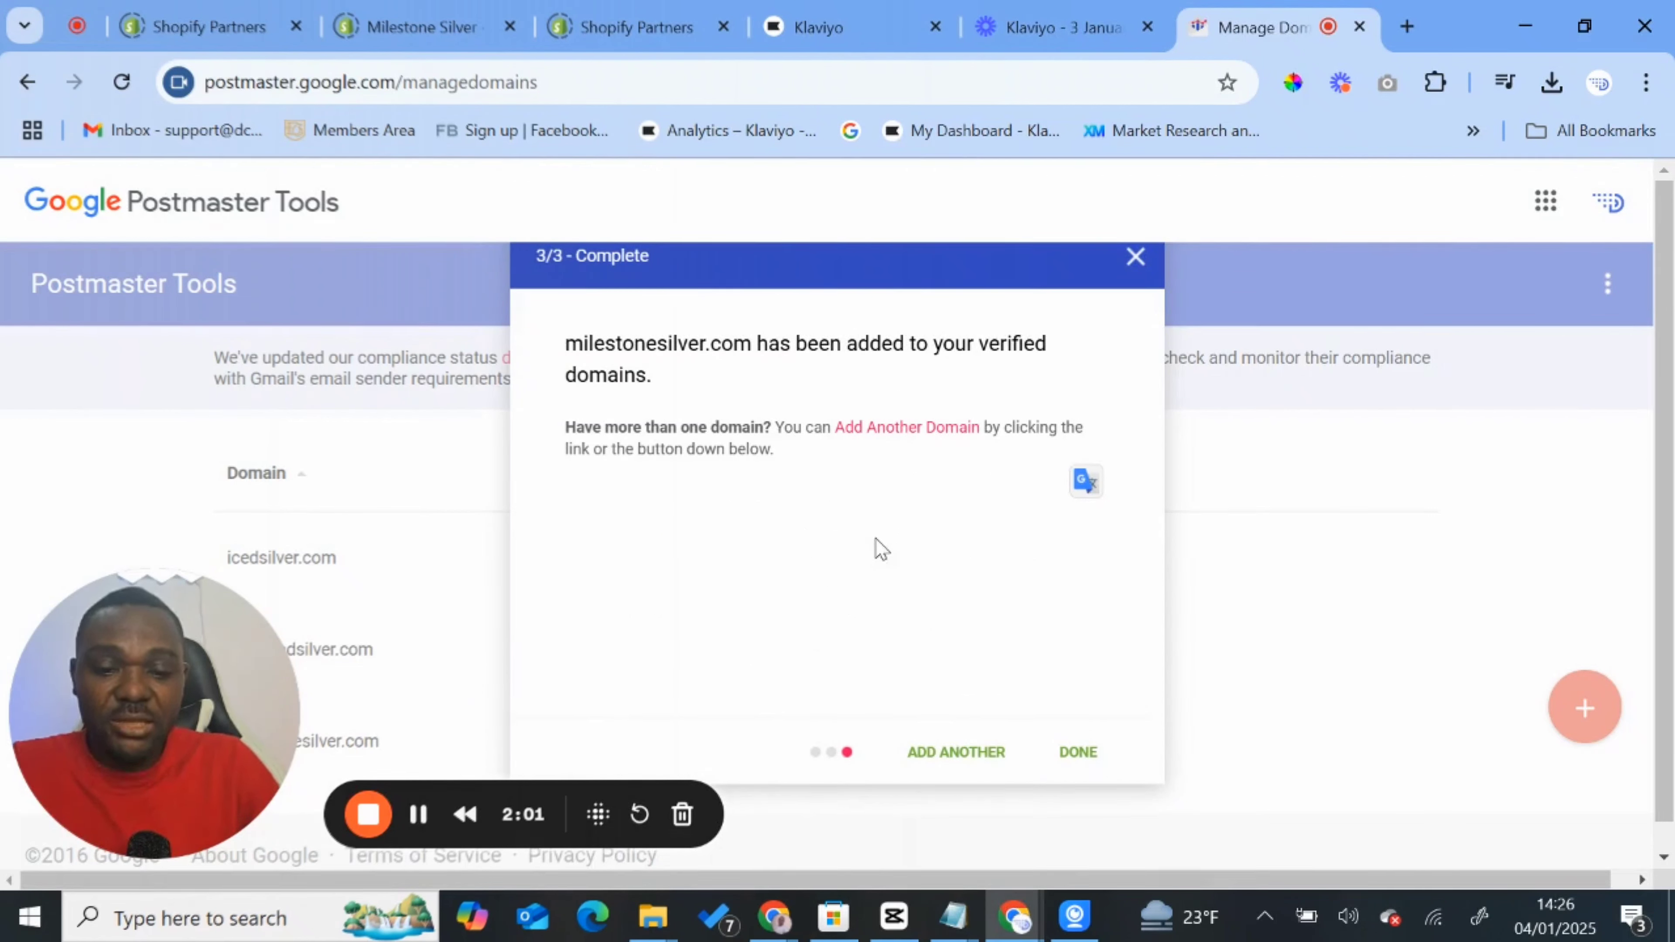
{"action": "left_click", "coordinate": [1078, 754]}
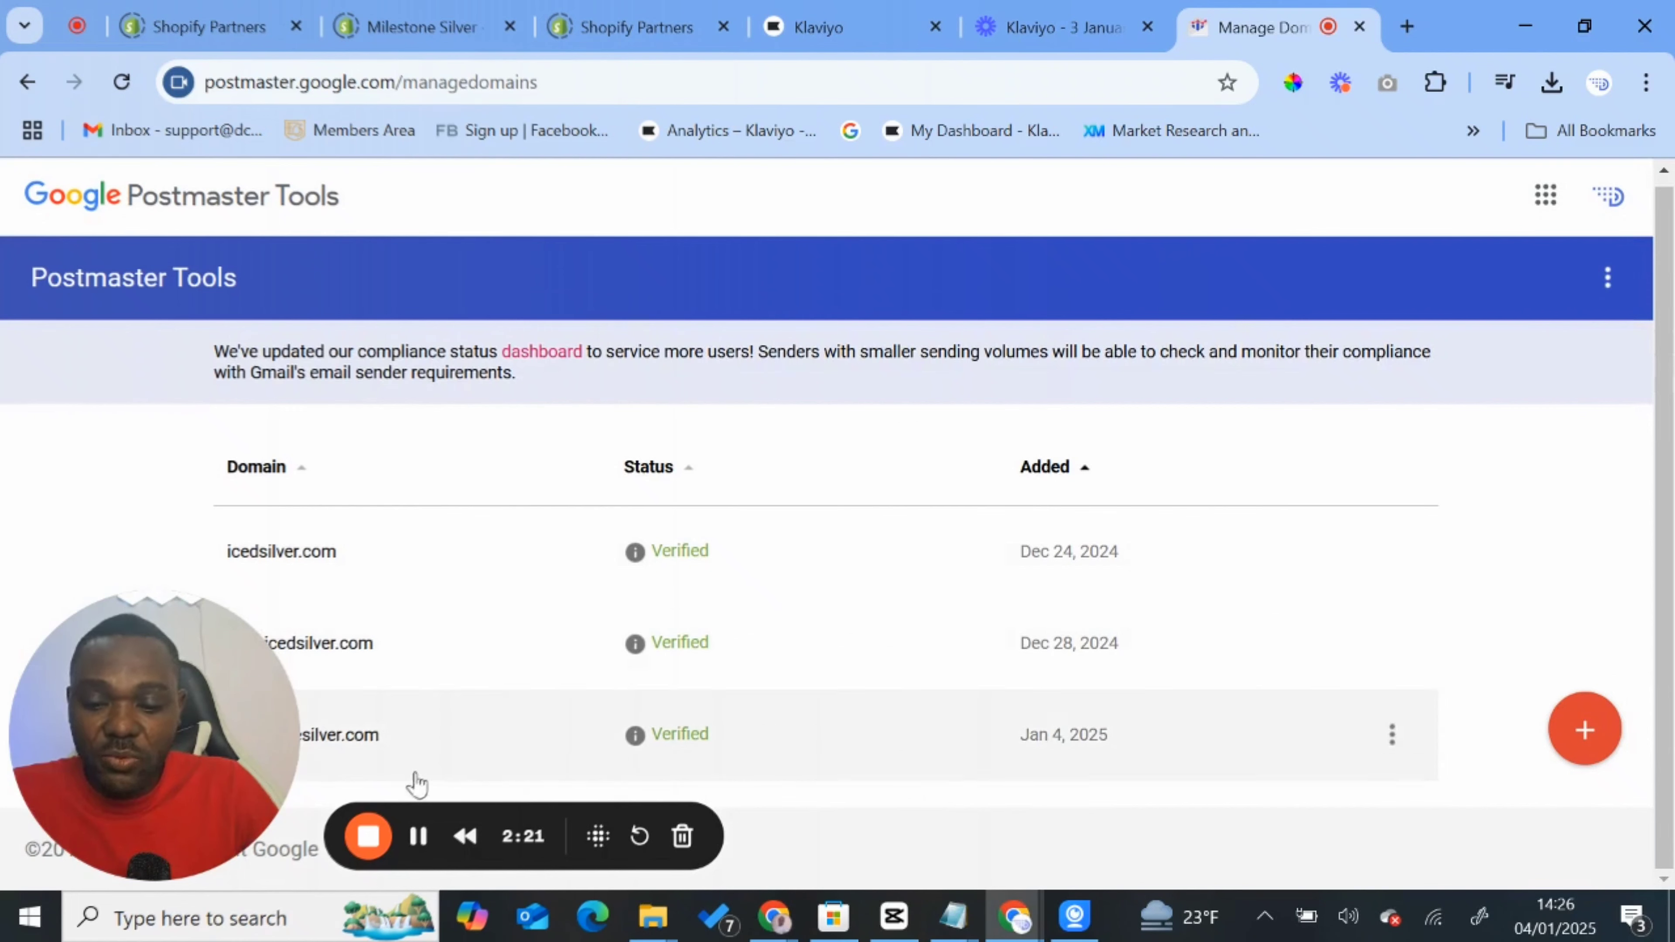
- Add the sending subdomain mail.milestonesilver.com as another domain in Postmaster Tools and complete the setup
{"action": "left_click", "coordinate": [1583, 743]}
{"action": "type", "text": "ma"}
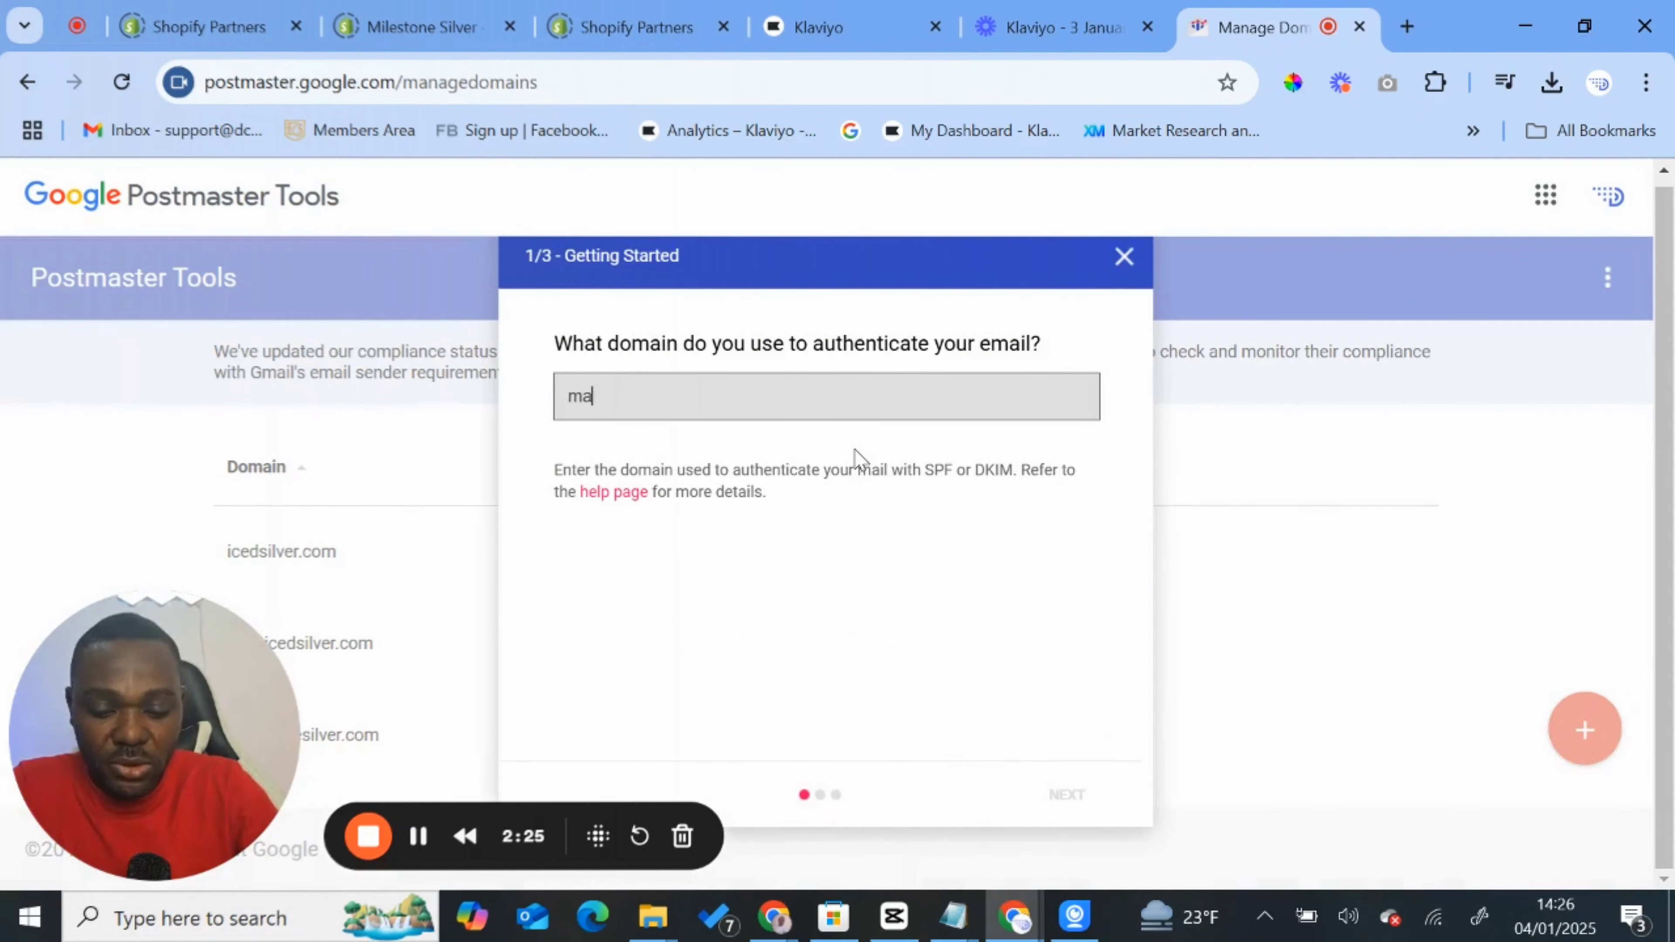
{"action": "type", "text": "il."}
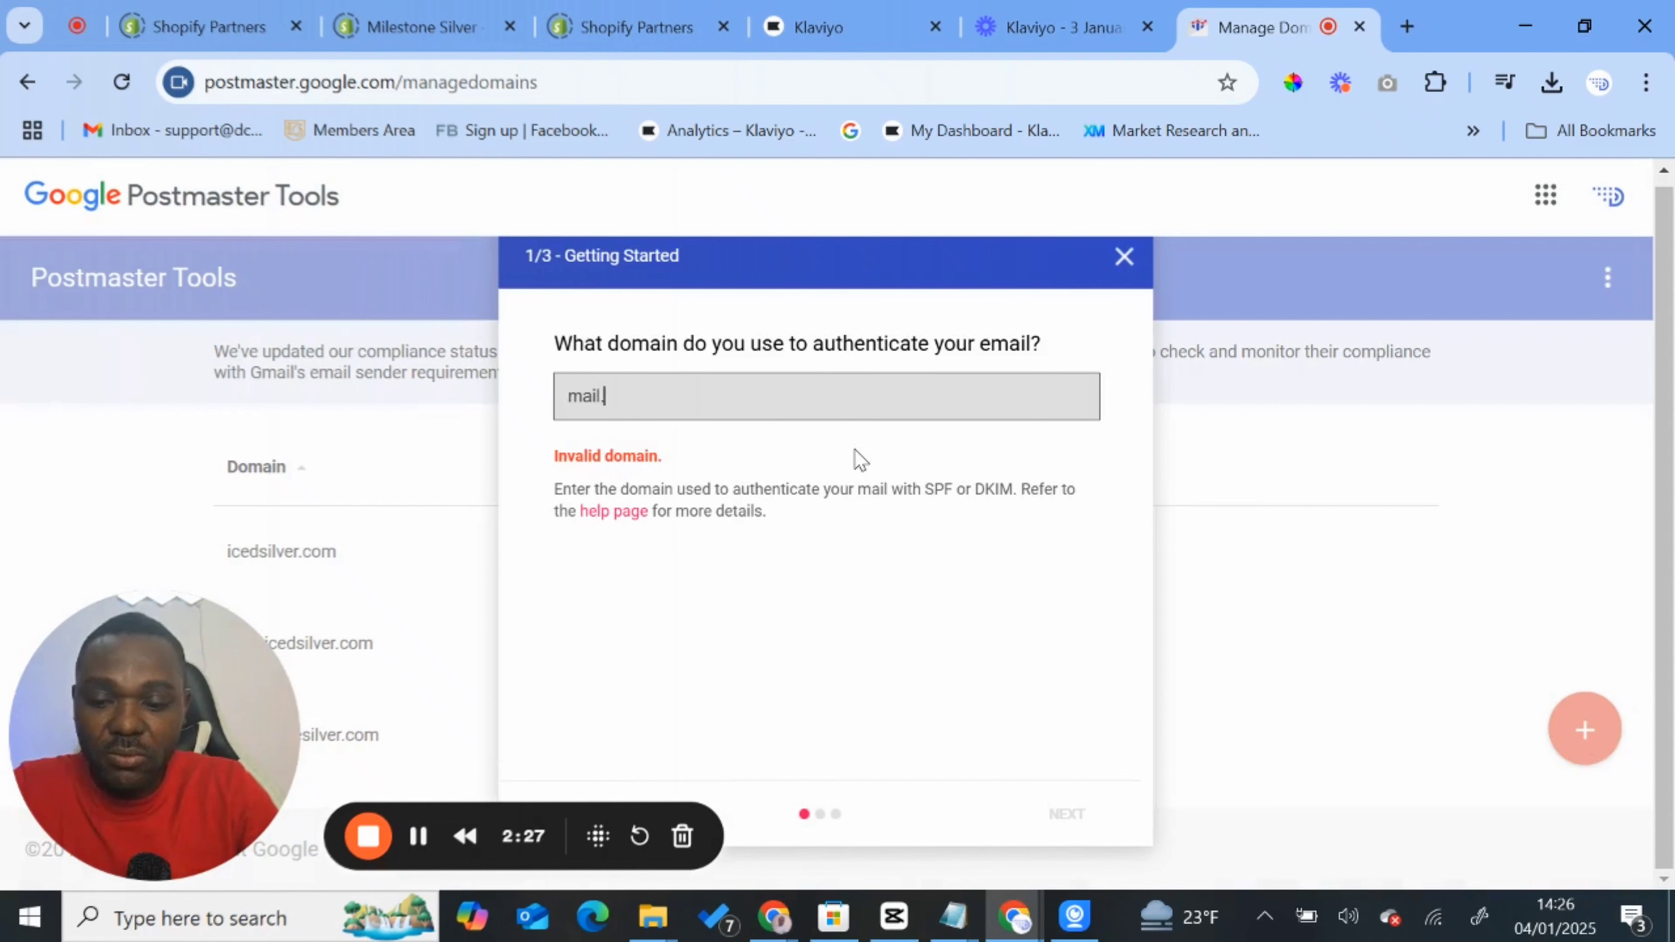
{"action": "type", "text": "mil"}
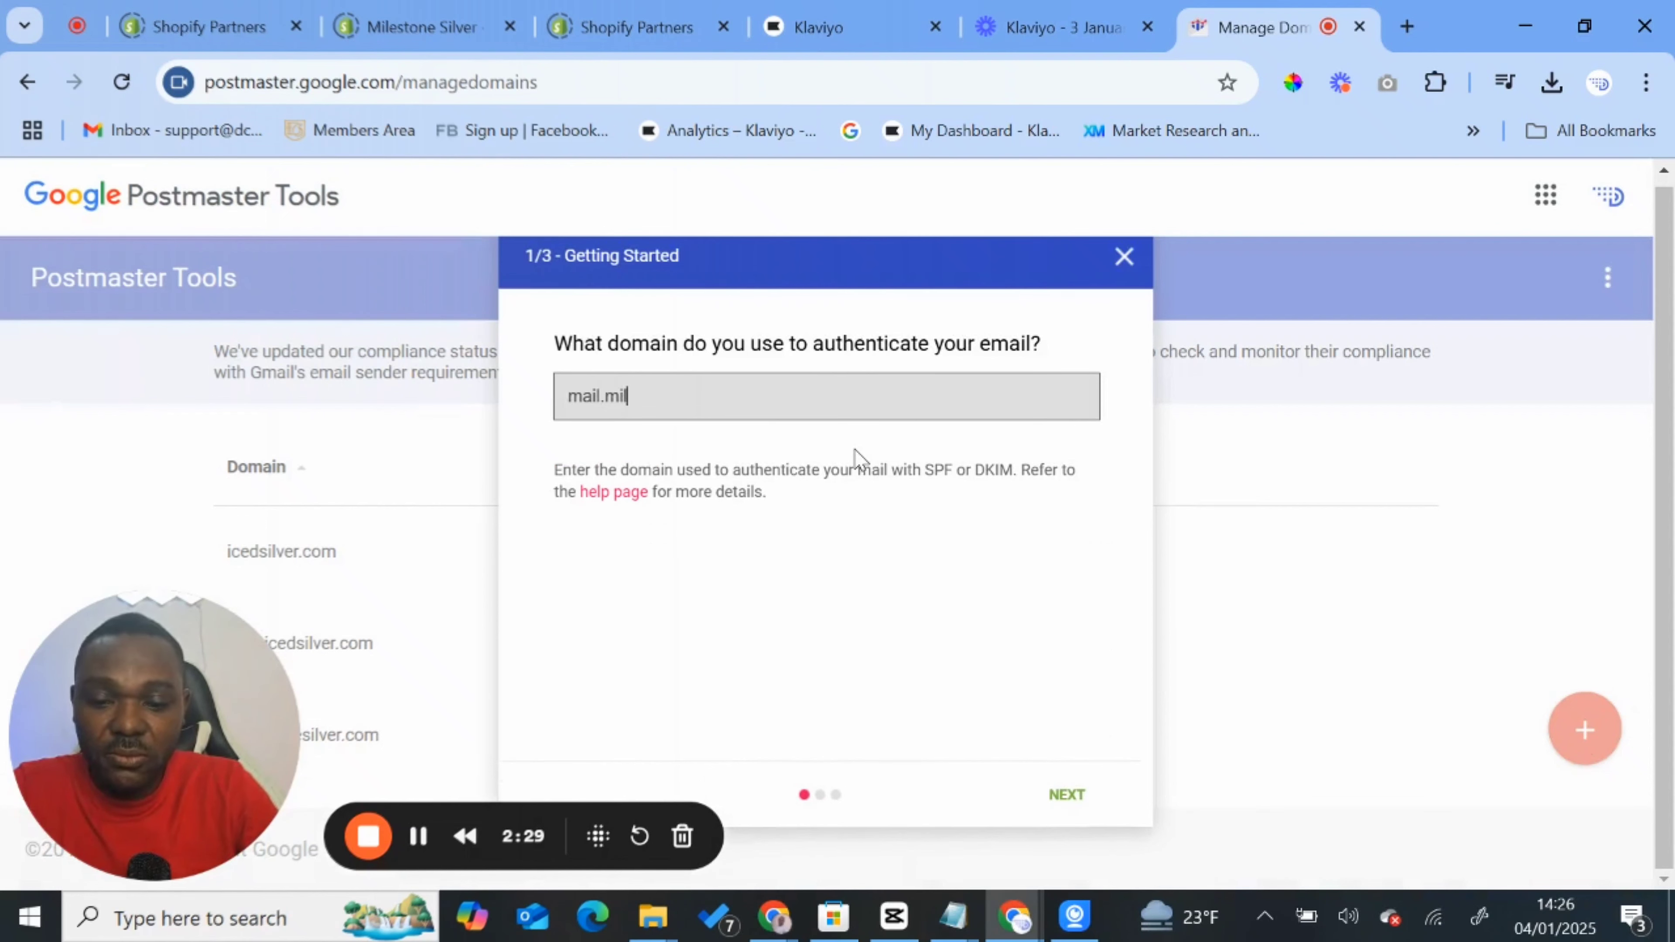
{"action": "type", "text": "estones"}
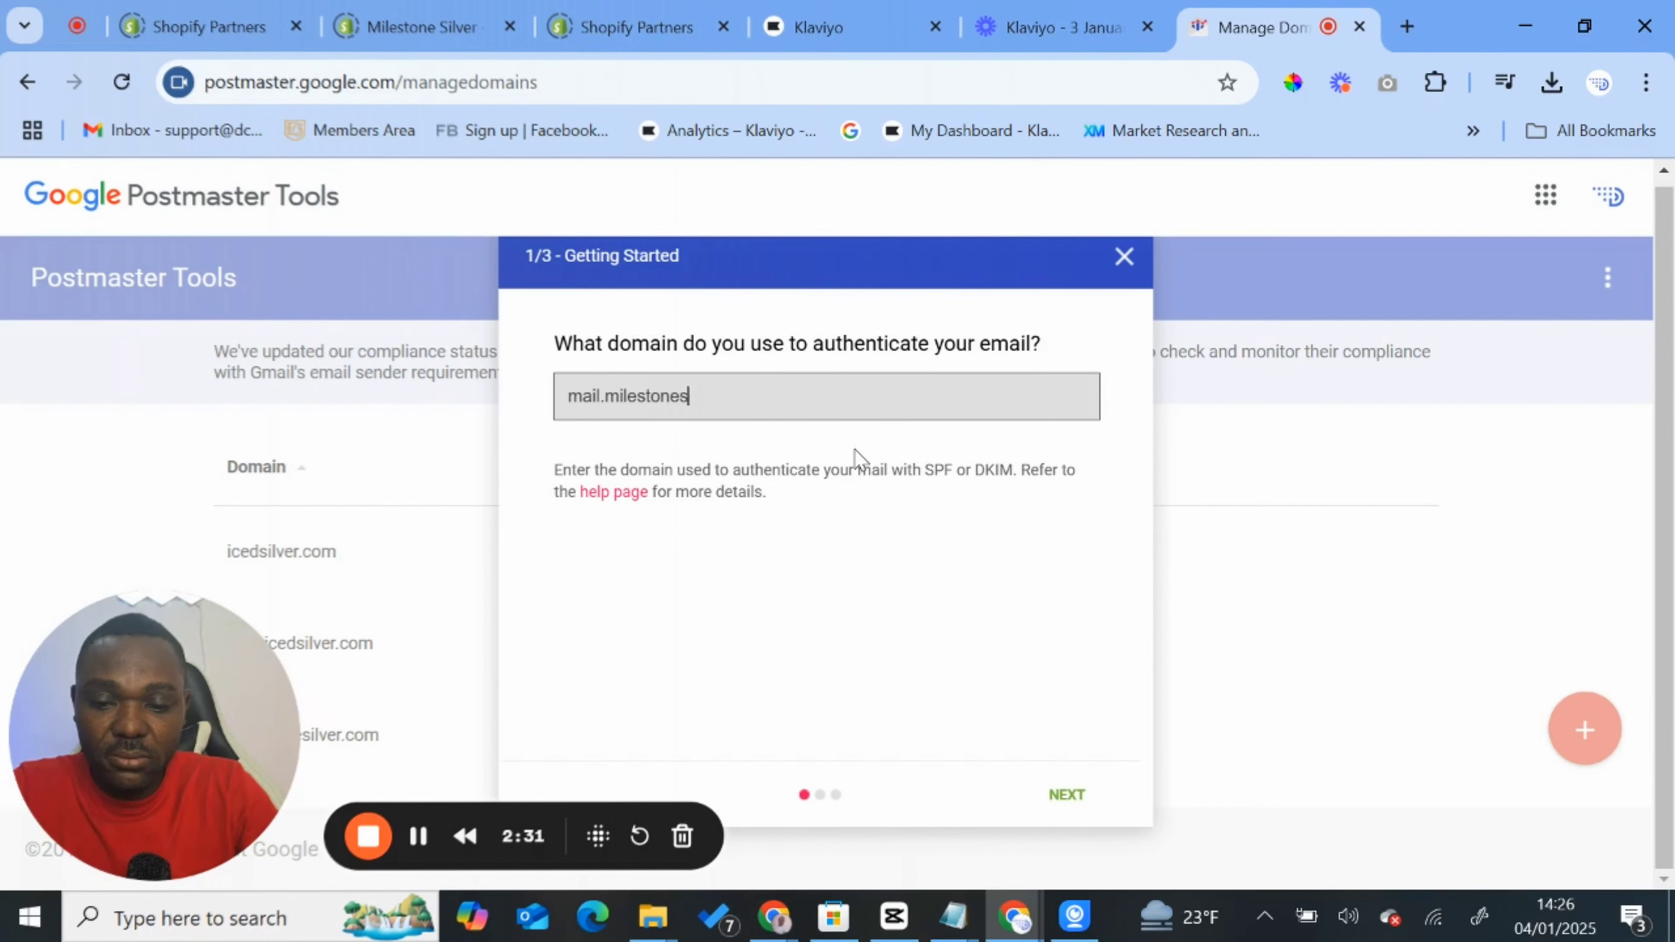
{"action": "type", "text": "ilver.colm"}
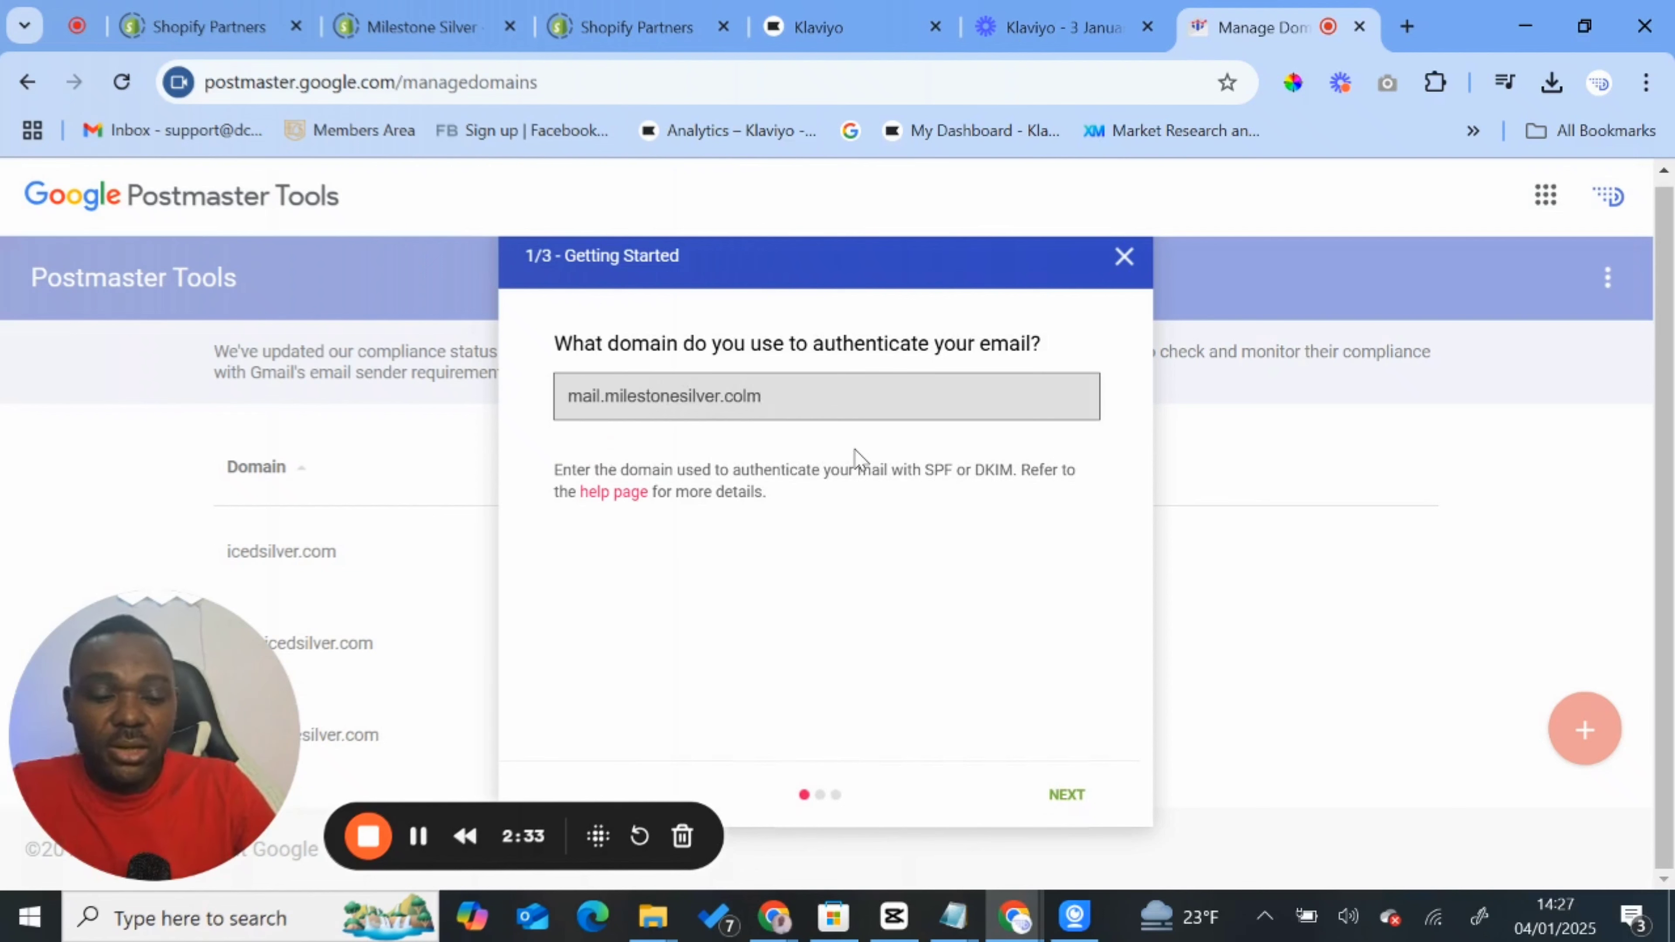
{"action": "key", "text": "BackSpace"}
{"action": "key", "text": "BackSpace"}
{"action": "type", "text": "m"}
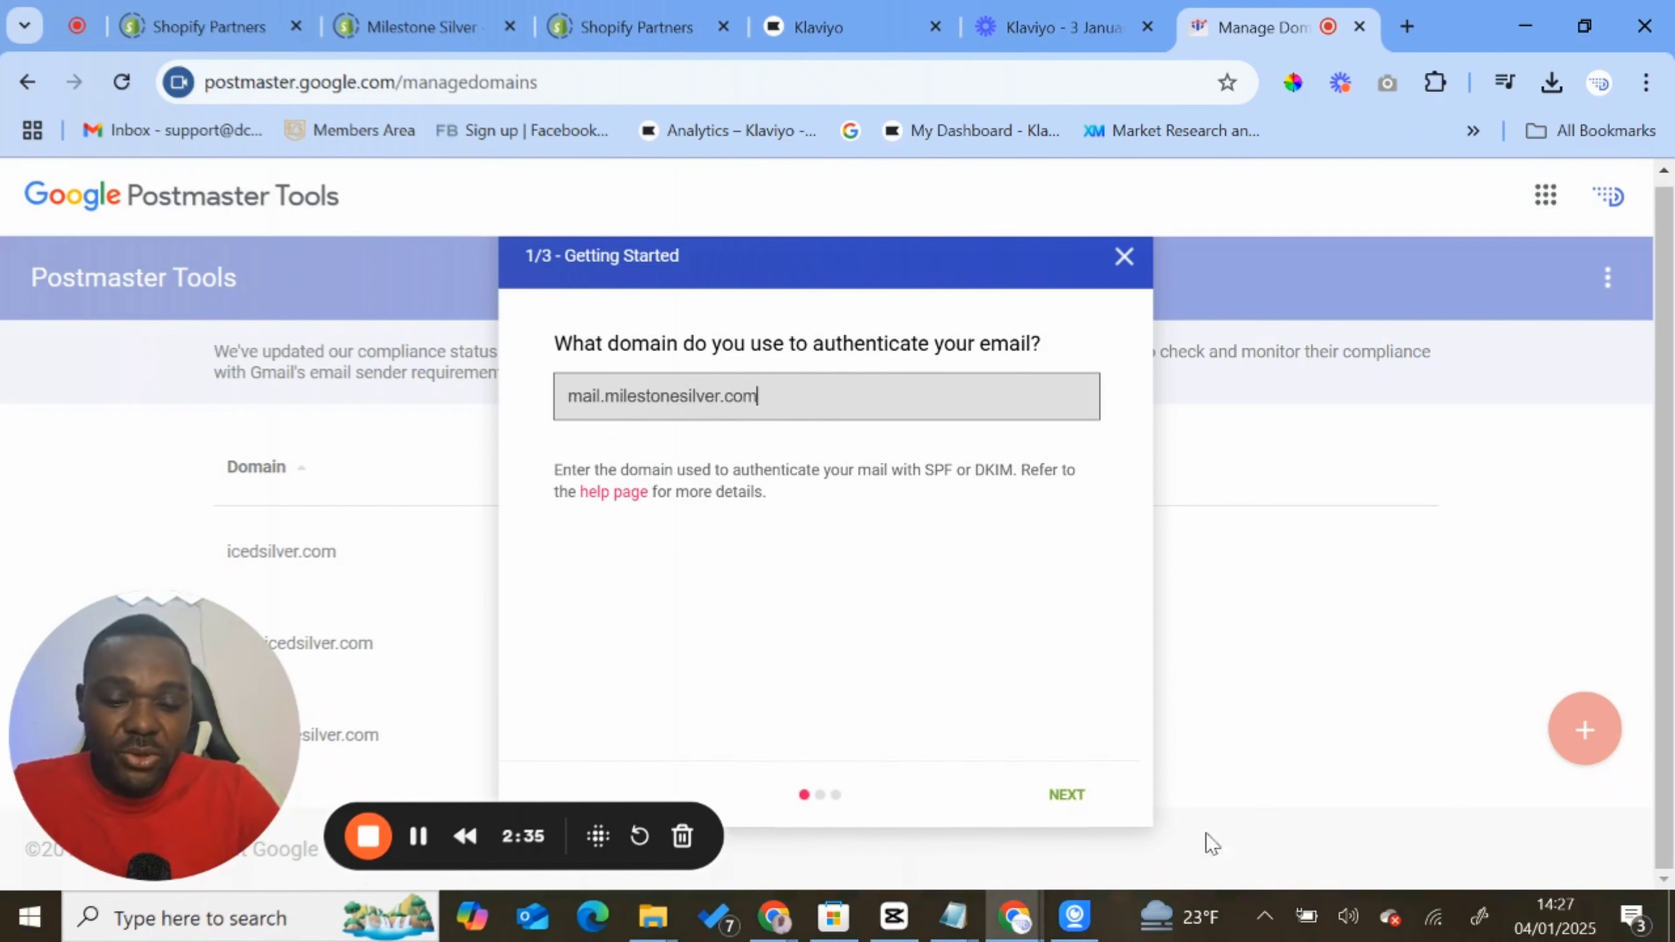
{"action": "left_click", "coordinate": [1083, 801]}
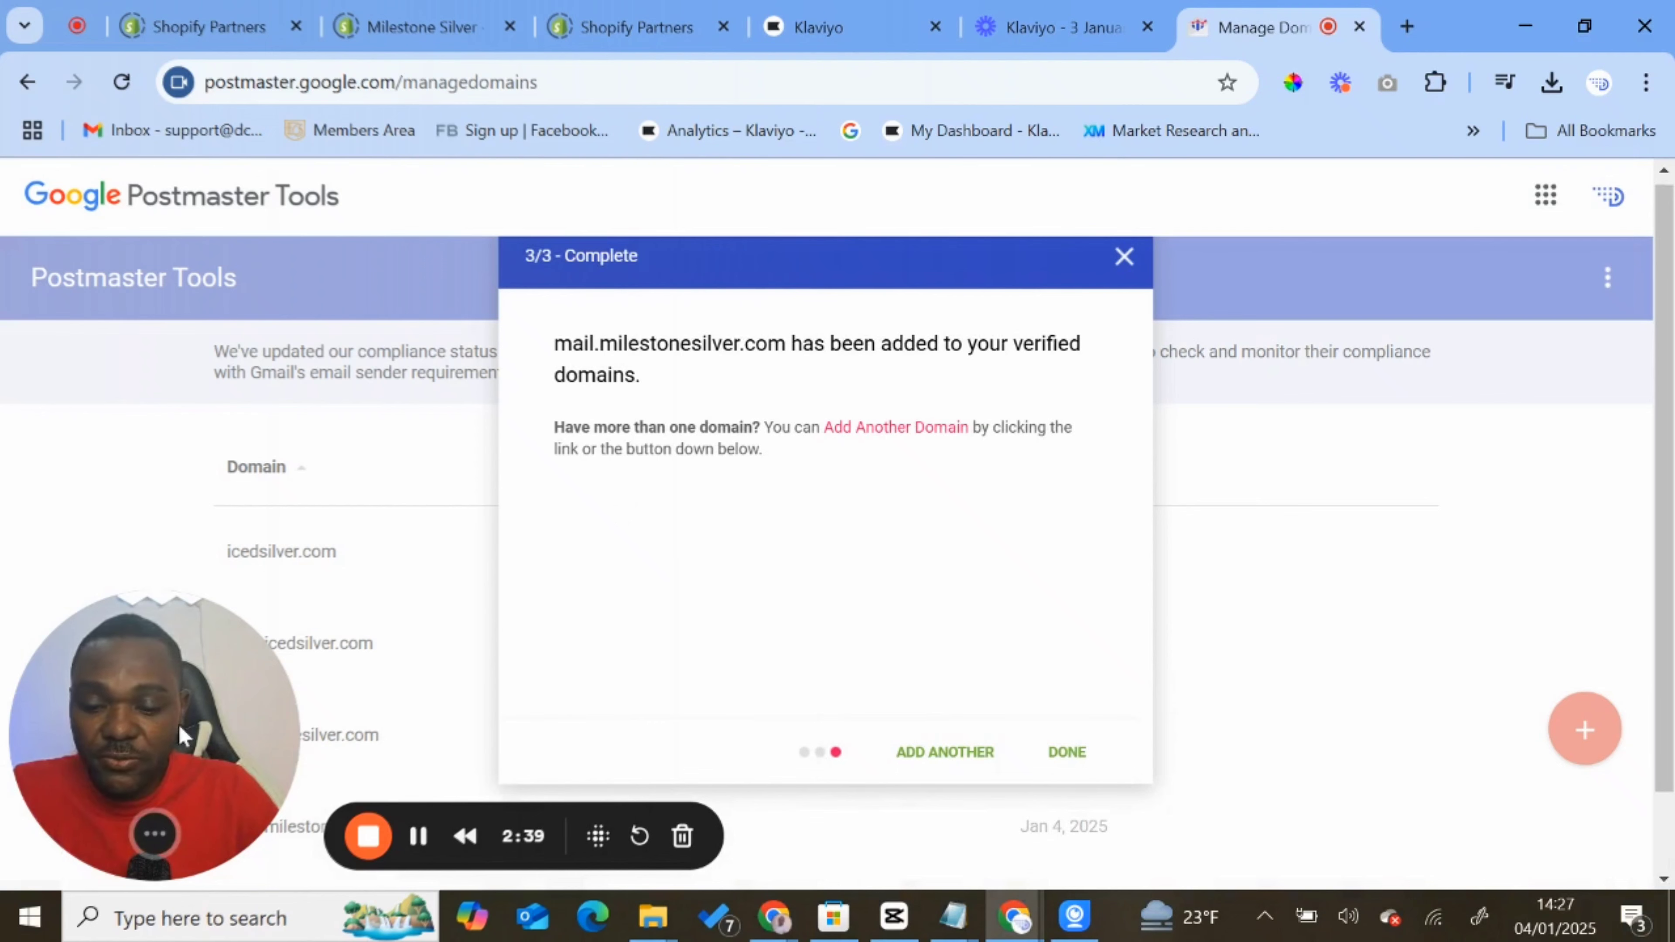
{"action": "left_click_drag", "start_coordinate": [249, 696], "coordinate": [1164, 579]}
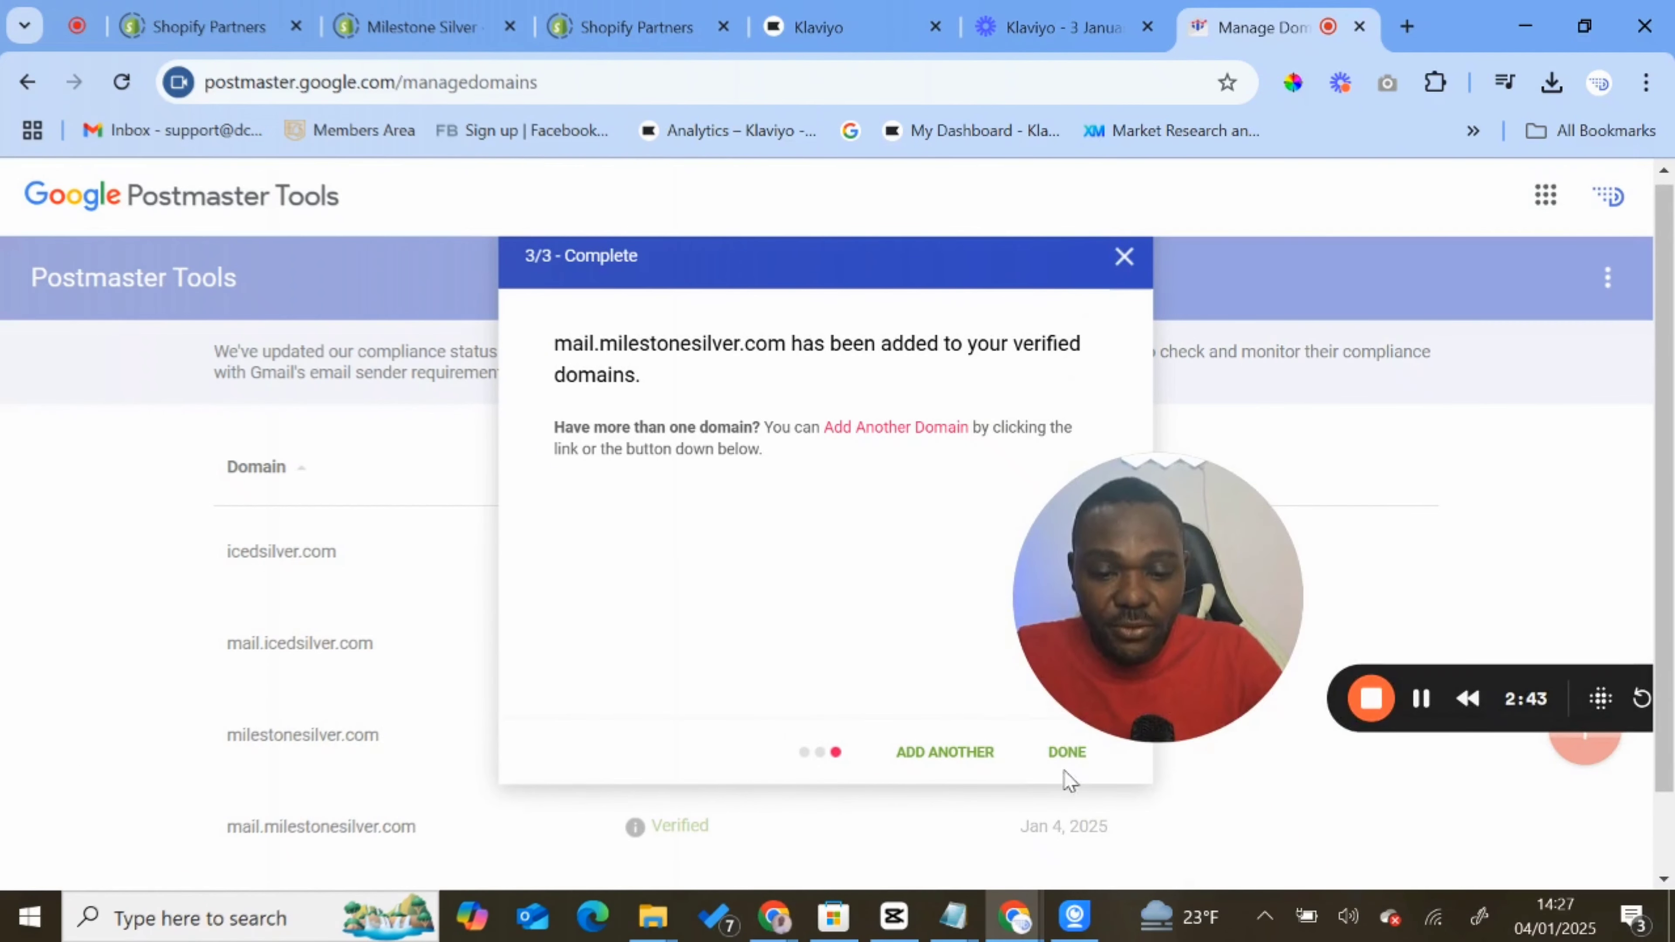
{"action": "left_click", "coordinate": [1067, 752]}
- Open the Spam Rate dashboard of mail.milestonesilver.com and show the list of available reports
{"action": "scroll", "coordinate": [669, 684], "scroll_direction": "down", "scroll_amount": 2}
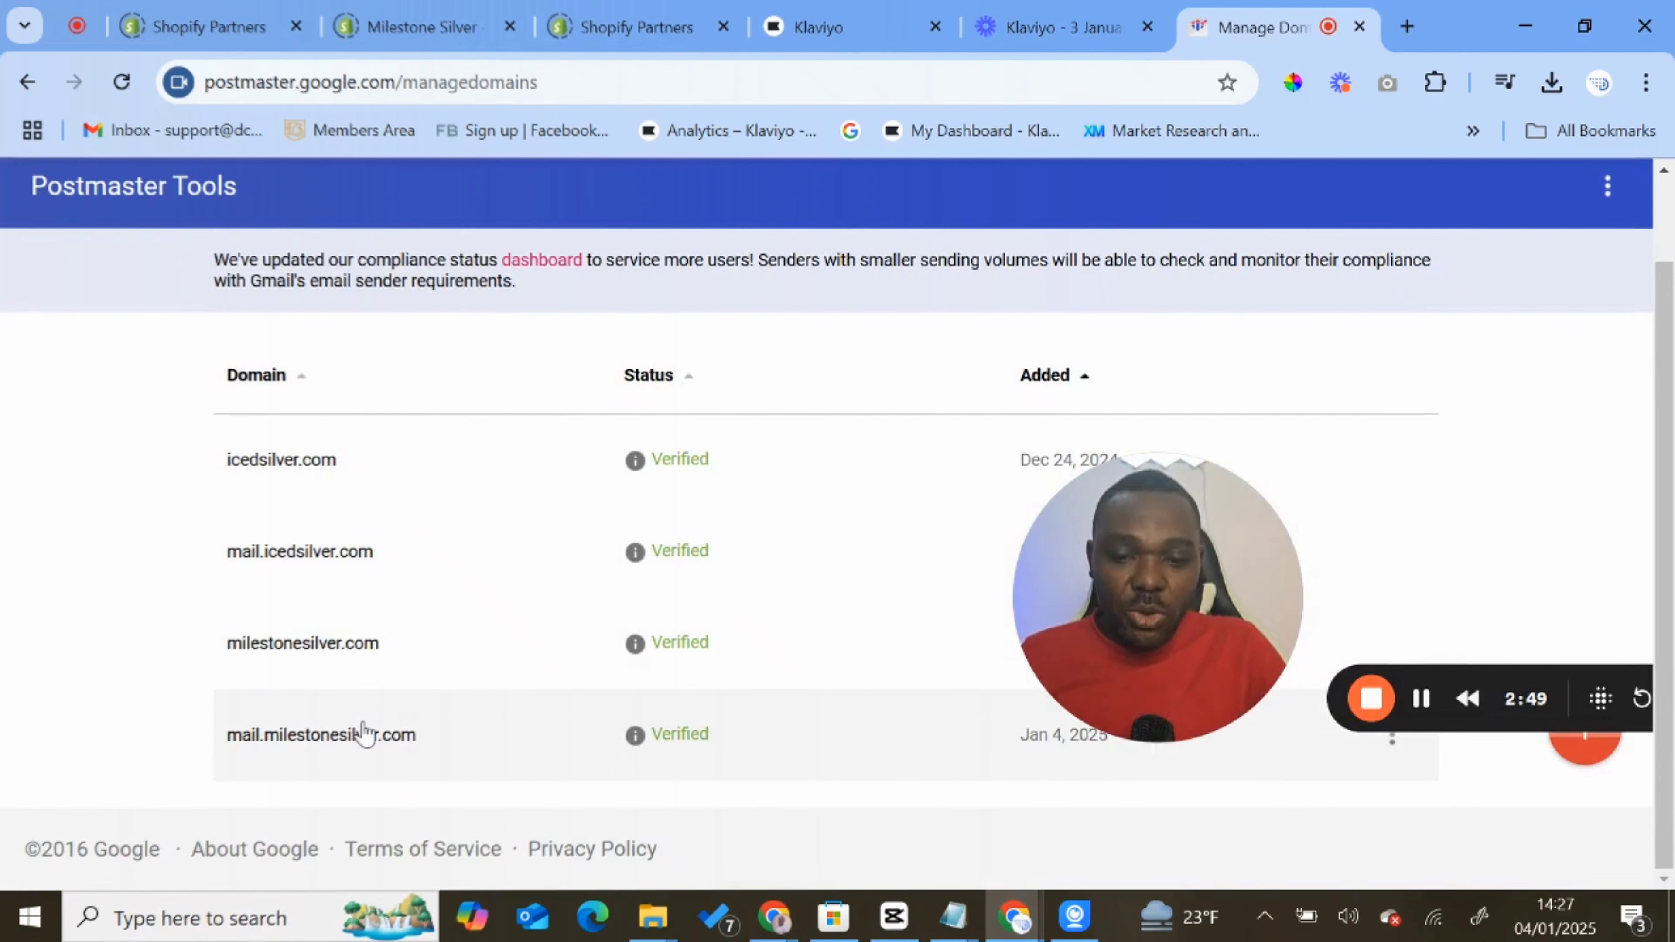
{"action": "left_click", "coordinate": [352, 738]}
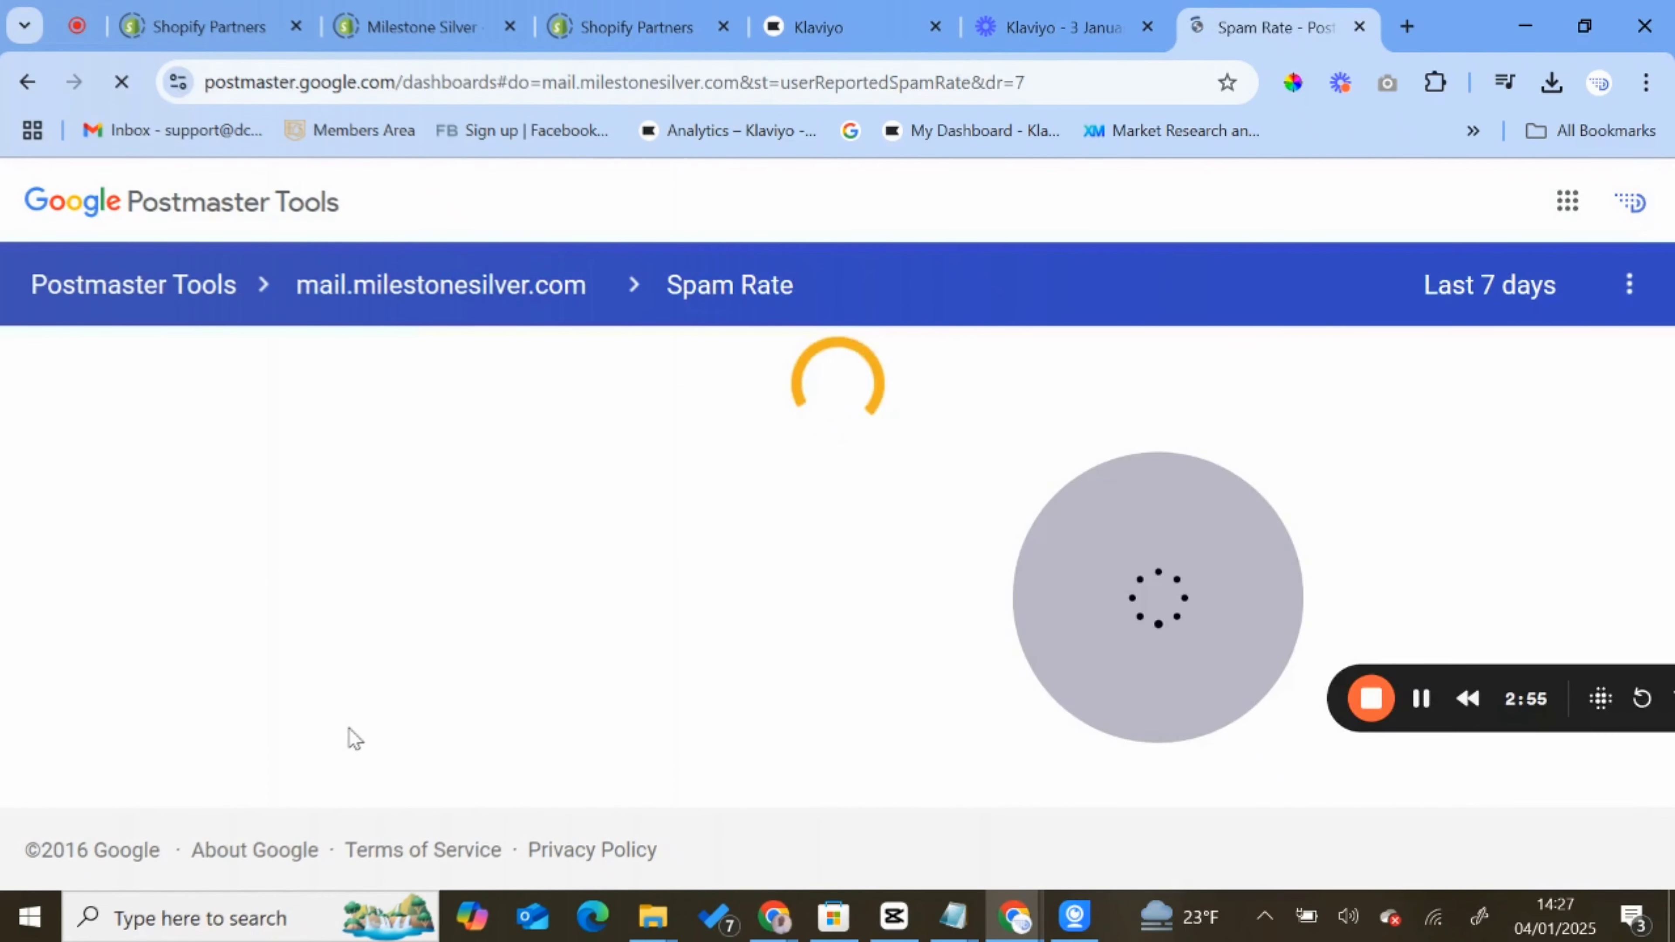
{"action": "left_click", "coordinate": [801, 291]}
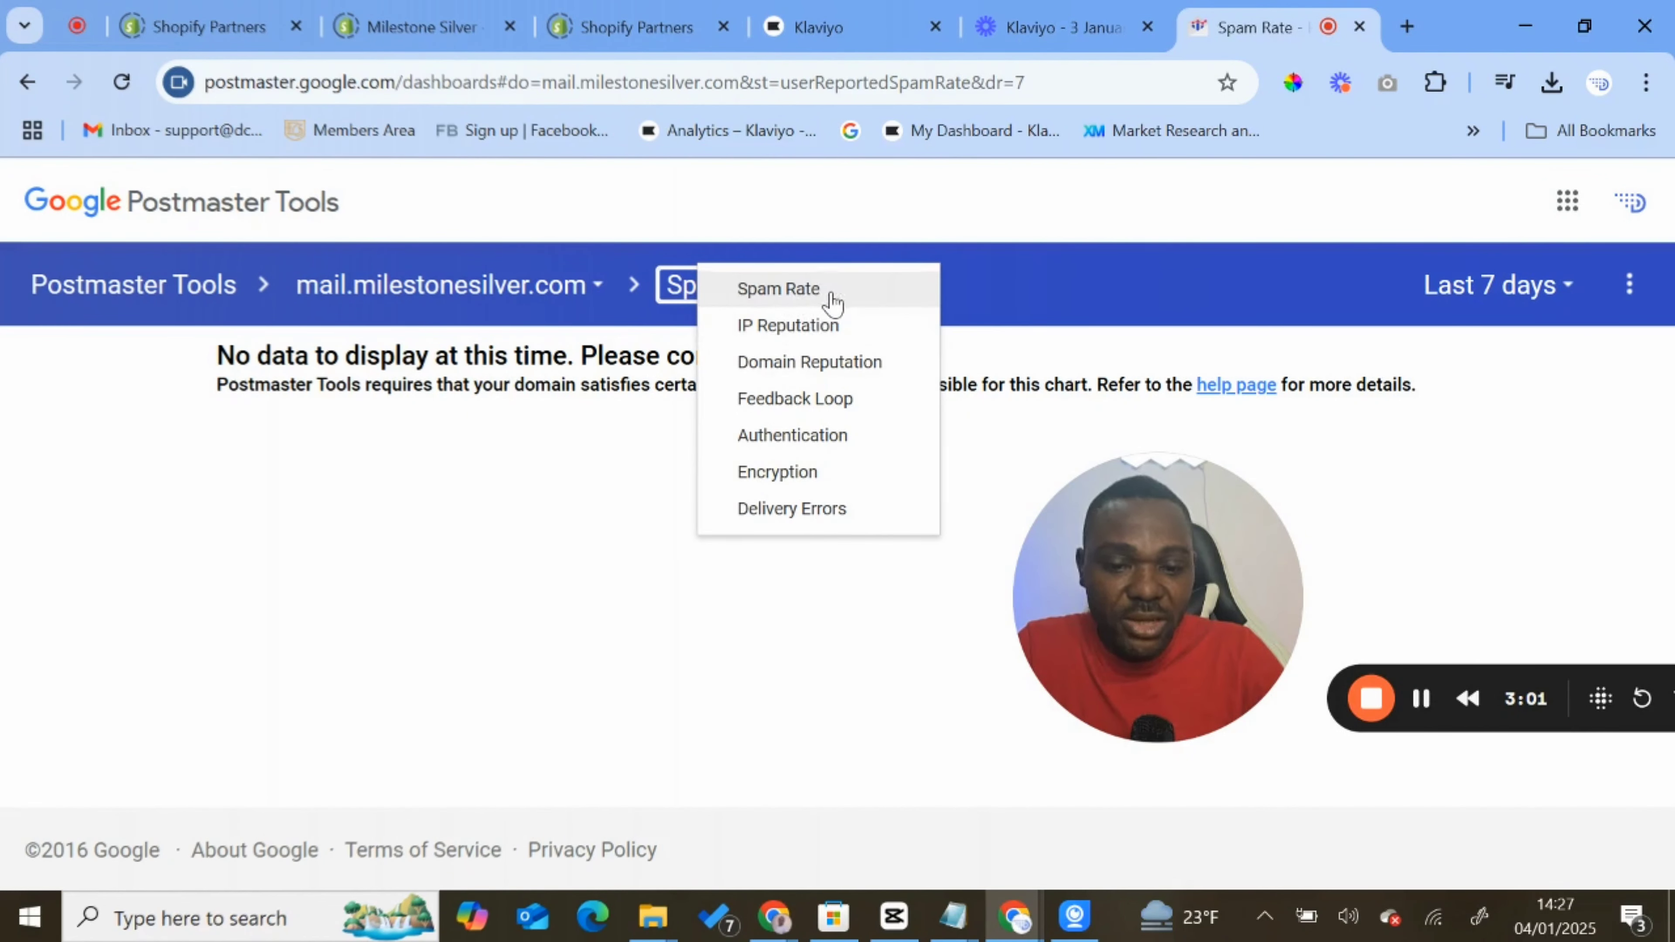